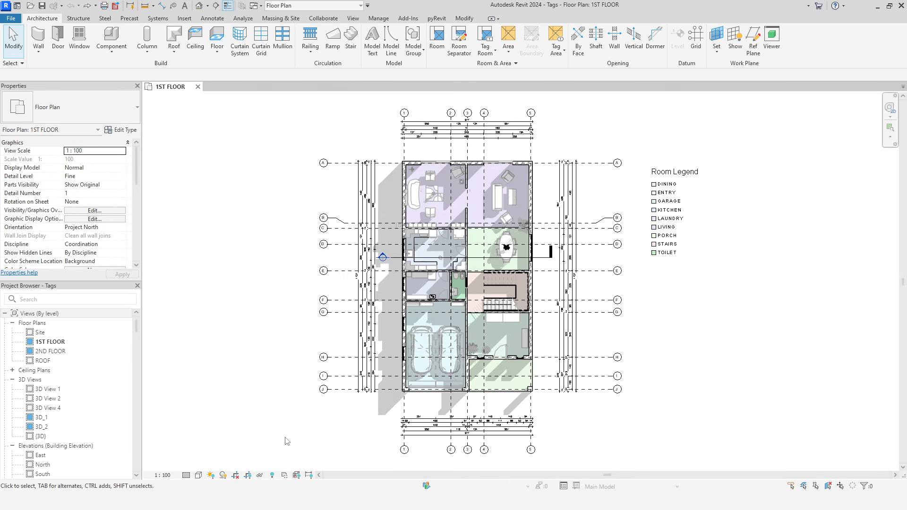
Start Tag by Category and preview the tag on the laundry room's exterior window.
click(212, 18)
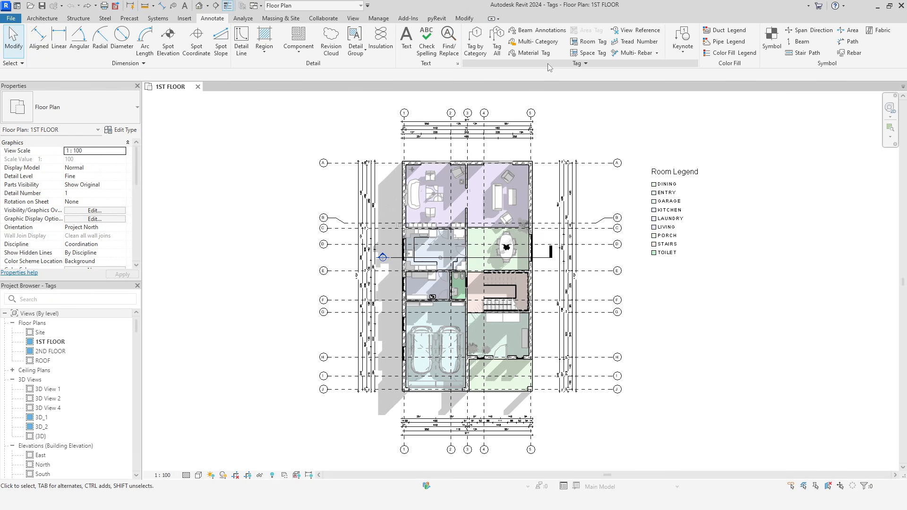
click(474, 44)
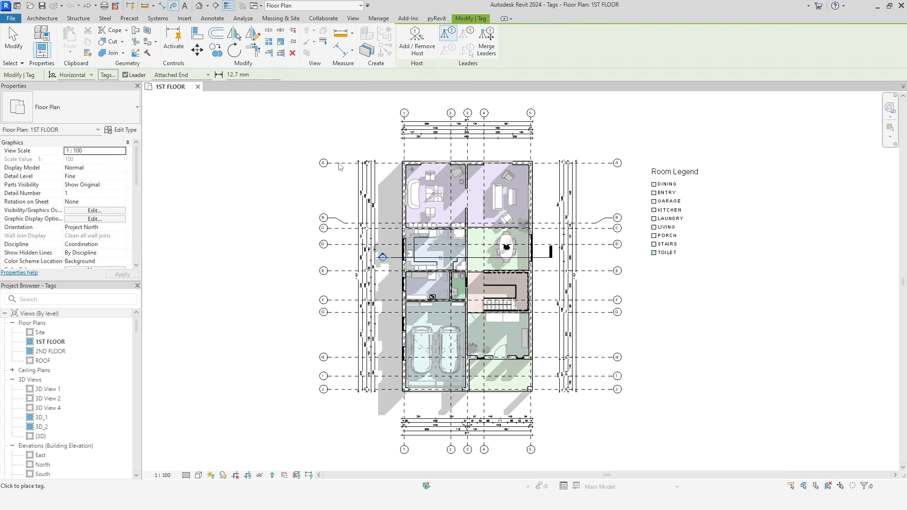
scroll(385, 304, up, 5)
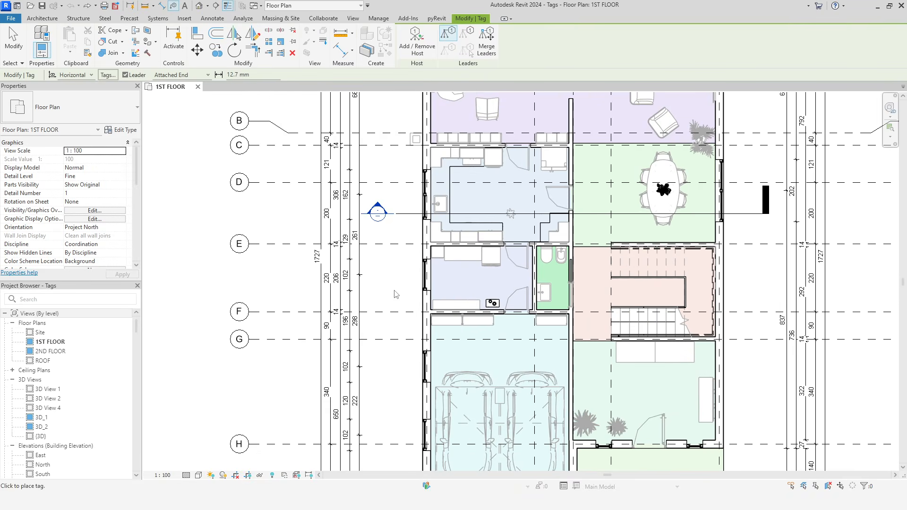
middle_drag(391, 288, 367, 325)
scroll(356, 320, up, 1)
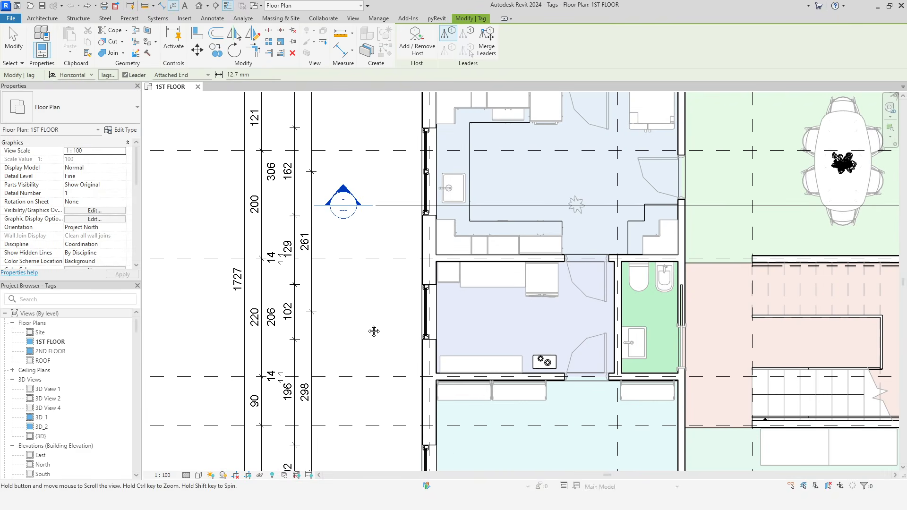
click(420, 320)
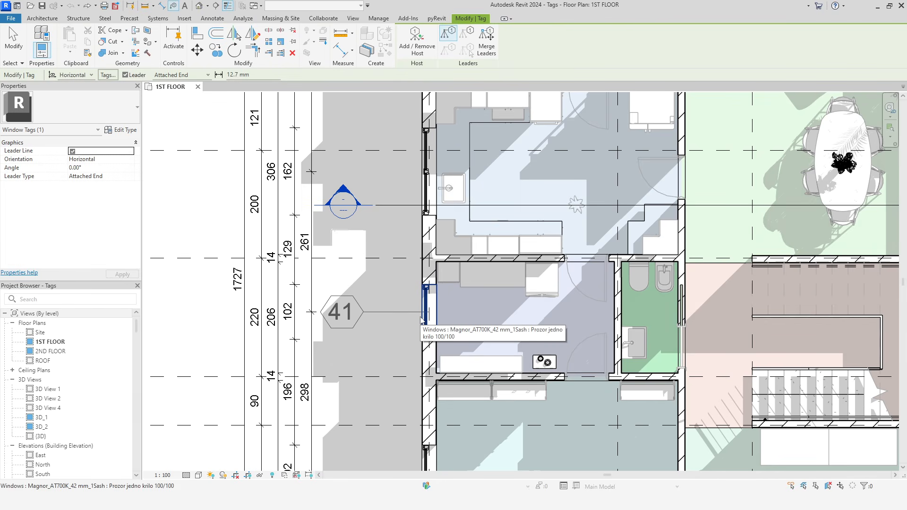
Preview the laundry window's tag with Vertical and Model orientation, and restore the Horizontal orientation.
click(90, 75)
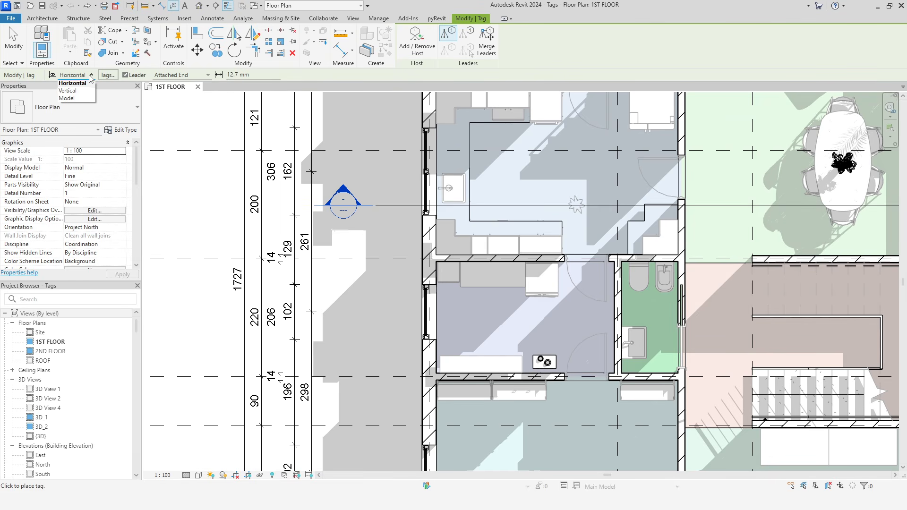
click(71, 92)
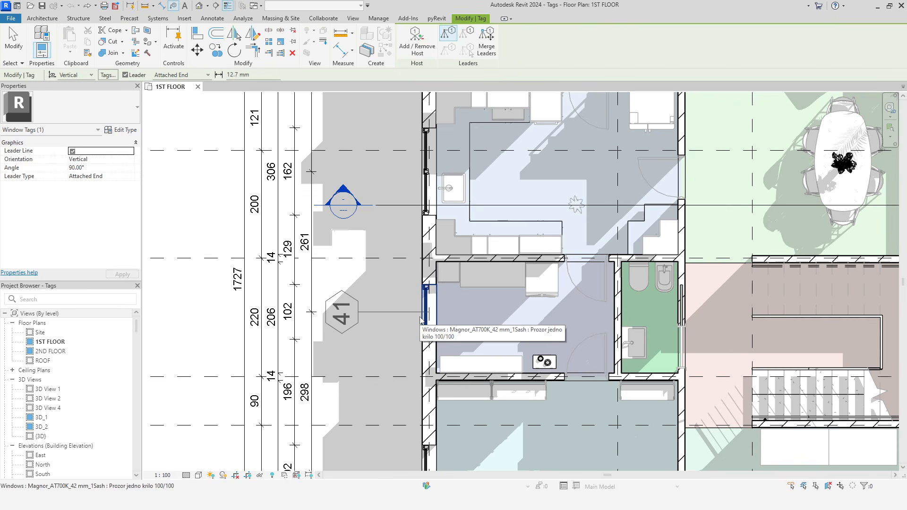
click(70, 75)
click(76, 100)
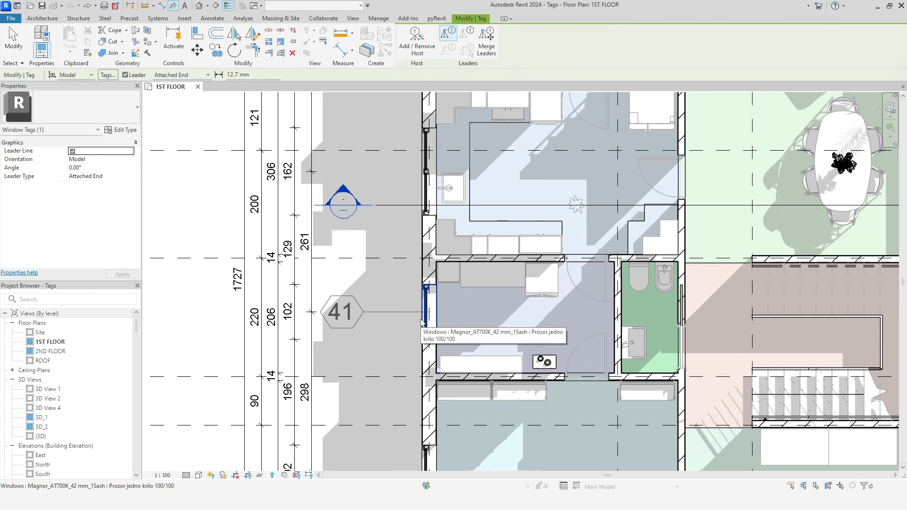
click(83, 75)
click(83, 85)
Check which tag family is assigned to the Windows category among the loaded tags and symbols.
click(108, 74)
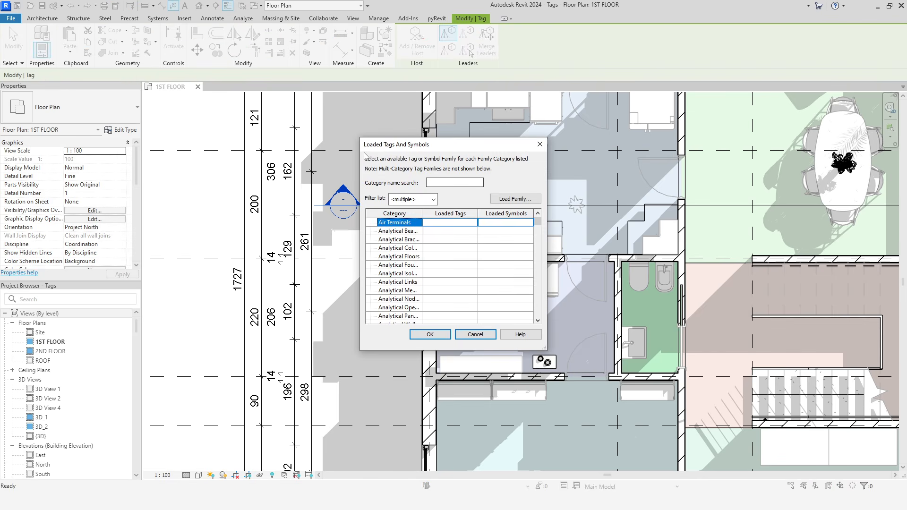
scroll(485, 256, down, 5)
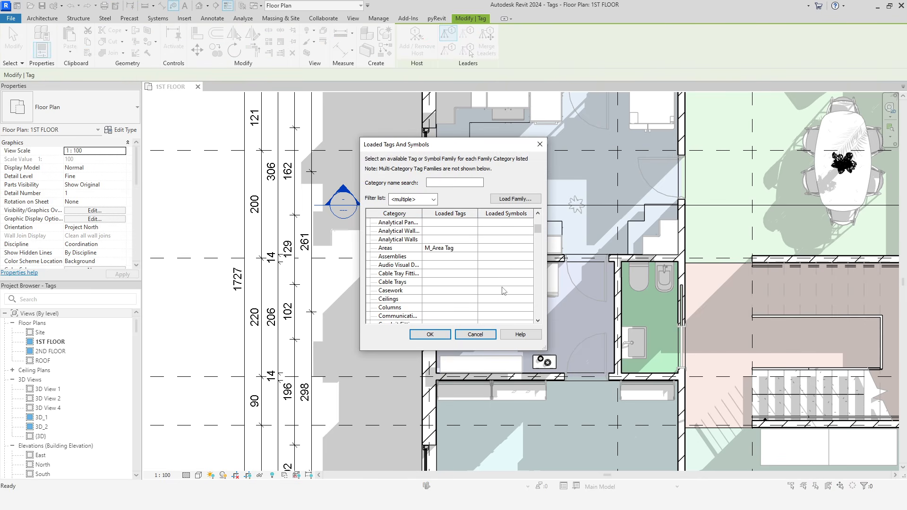
drag(540, 240, 544, 323)
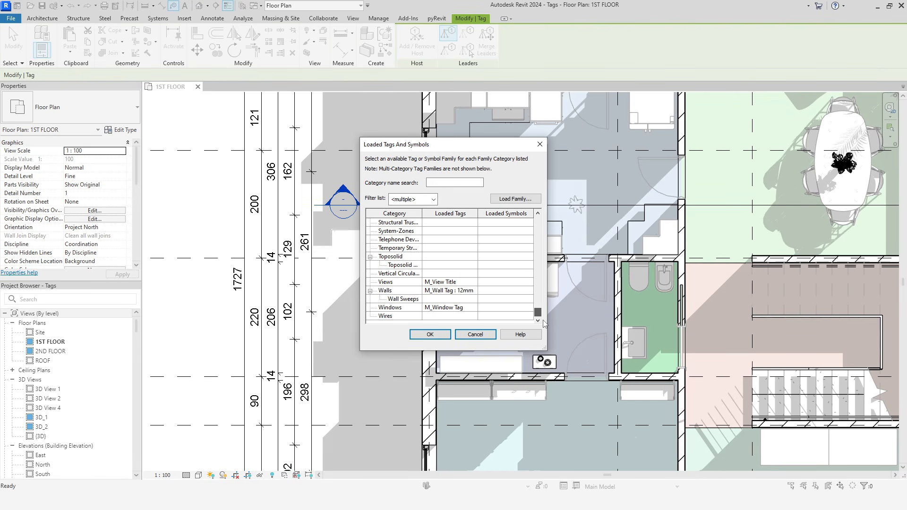
click(474, 309)
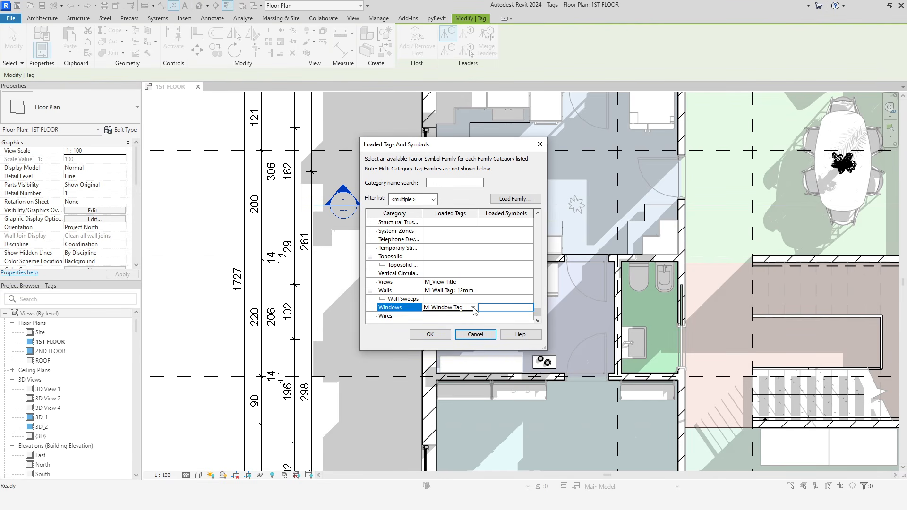
click(474, 309)
click(474, 310)
Browse the Annotations library and its Architectural folder for loadable tag families, and leave the tagging command without loading any.
click(517, 199)
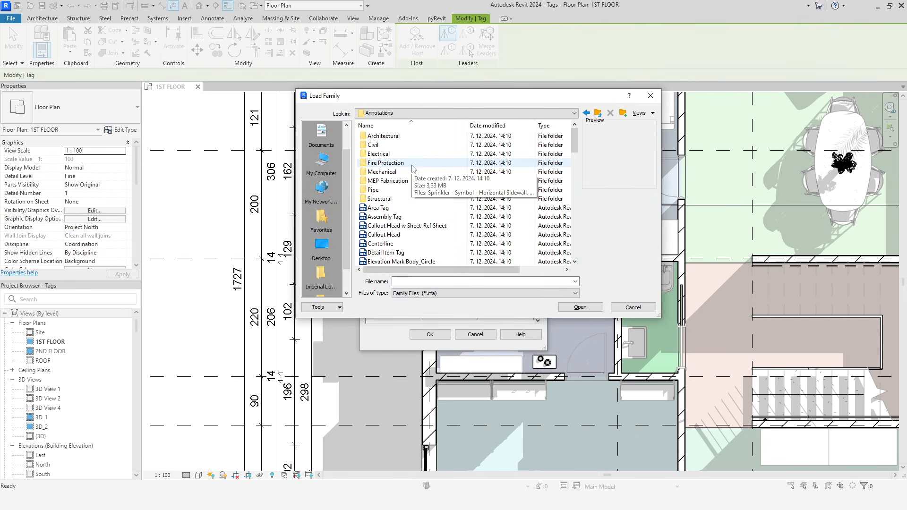
double_click(397, 136)
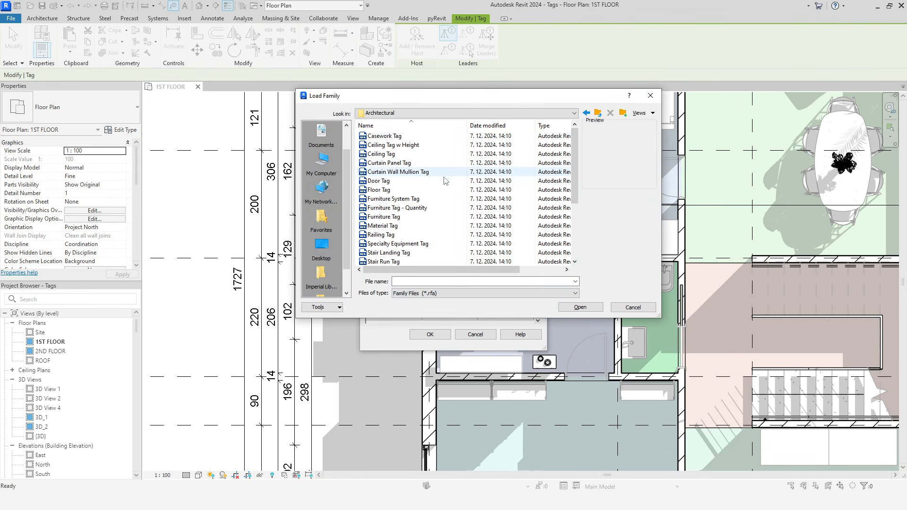
scroll(441, 199, down, 4)
scroll(444, 203, up, 4)
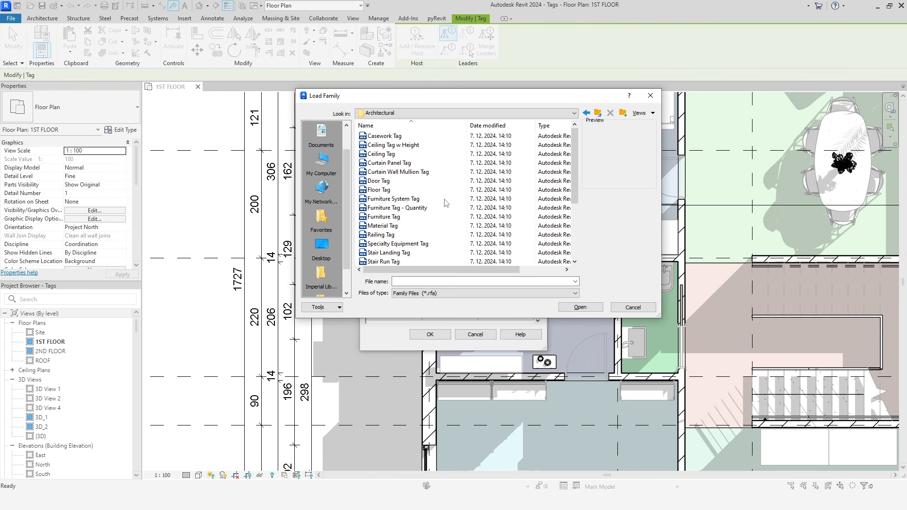
click(587, 112)
scroll(487, 201, down, 5)
scroll(487, 201, down, 7)
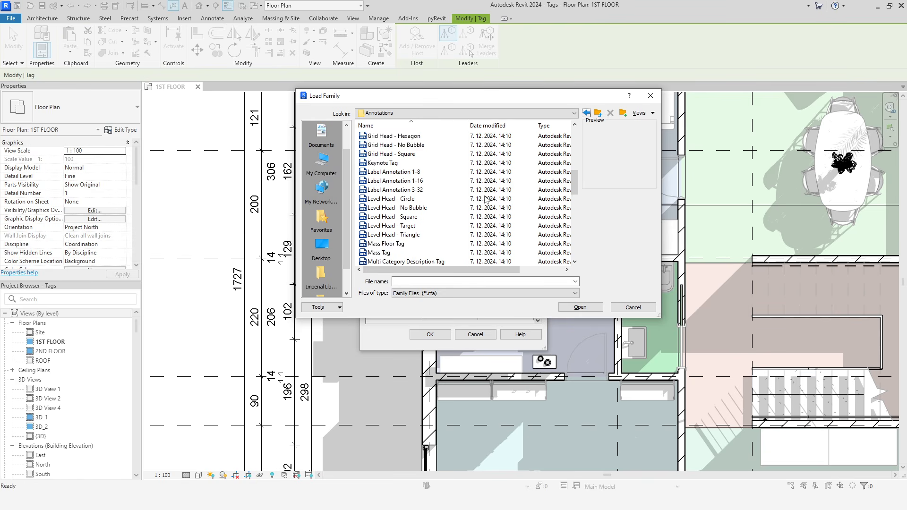
scroll(487, 201, up, 8)
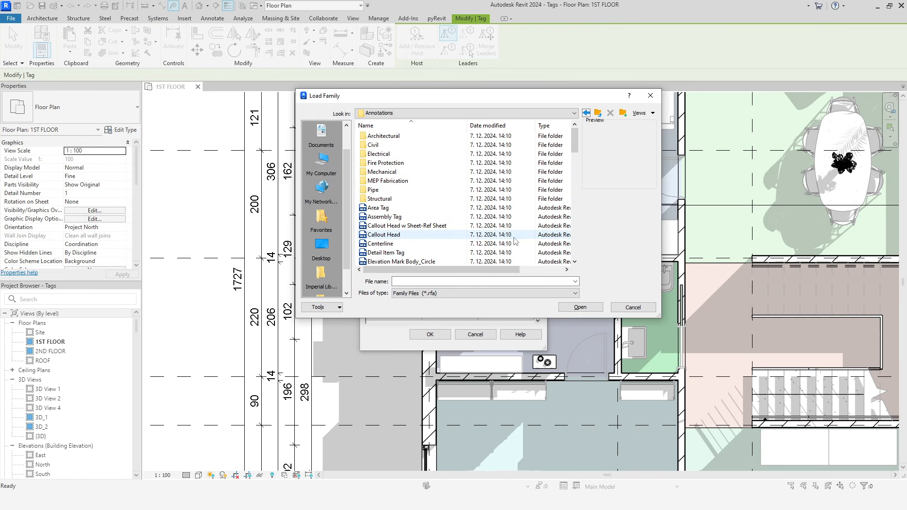
click(622, 310)
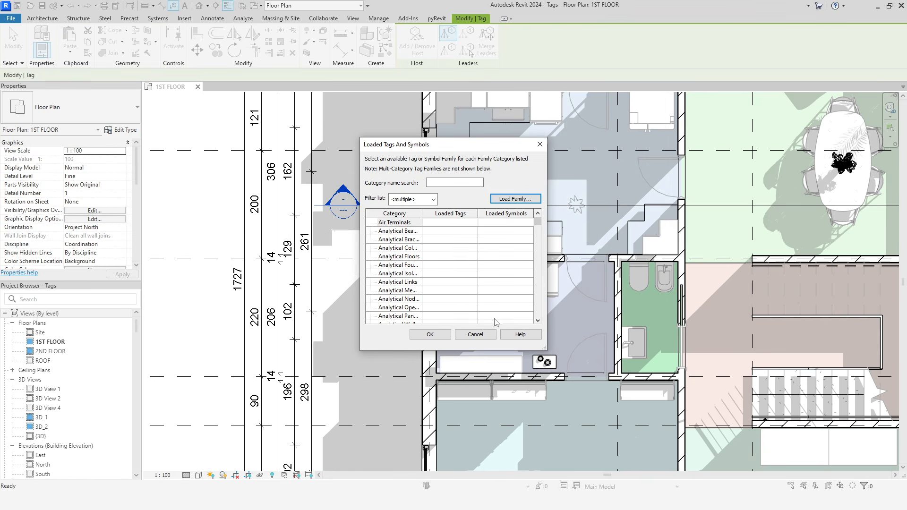
click(475, 334)
right_click(363, 232)
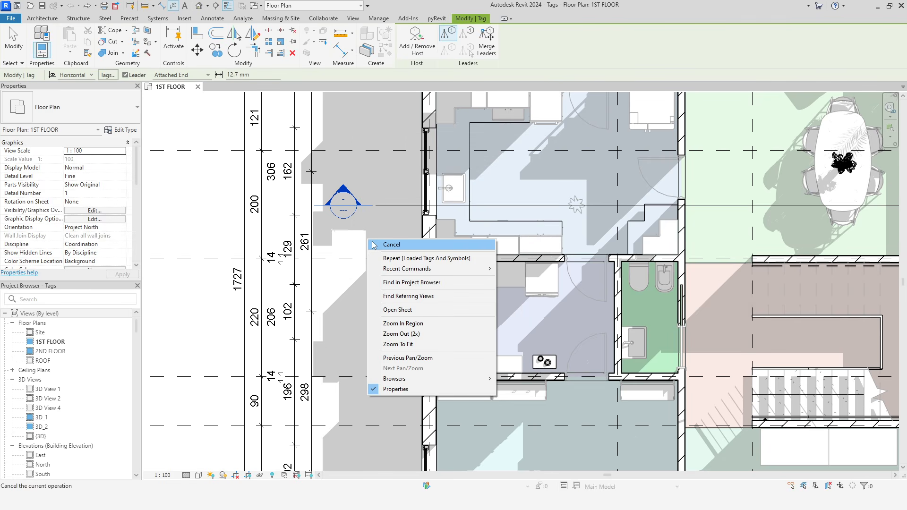
click(378, 237)
Look through the Loaded Tags and Symbols list outside the tagging command and close it unchanged.
click(580, 63)
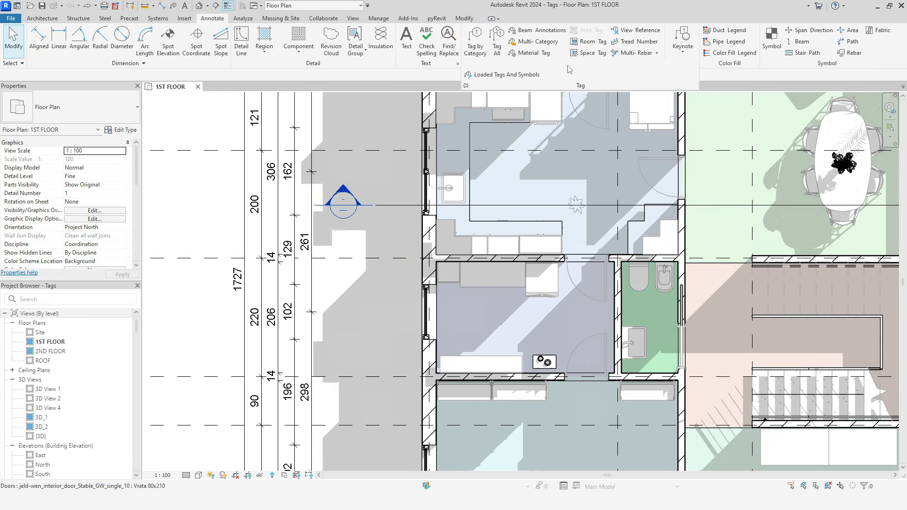
click(509, 75)
scroll(448, 278, down, 3)
click(475, 334)
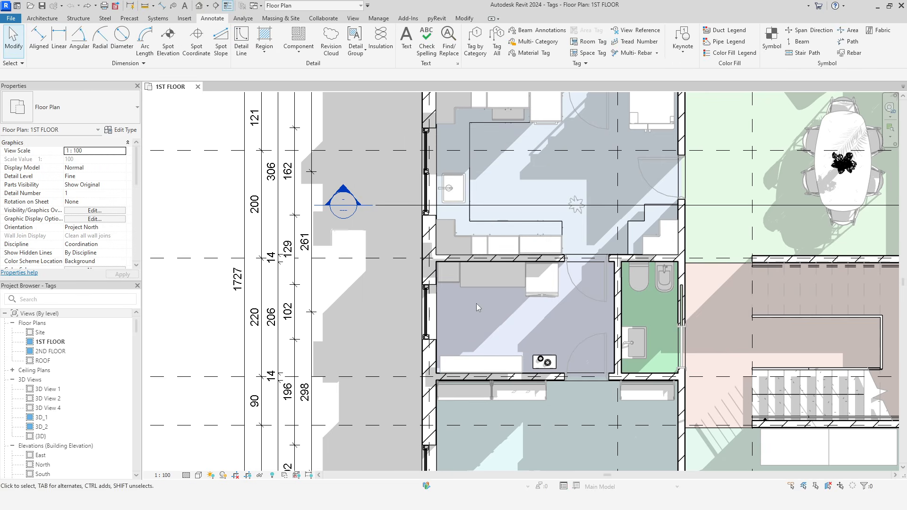
Start Tag by Category, preview the laundry window's tag without a leader, and keep the leader on with an attached end.
click(474, 49)
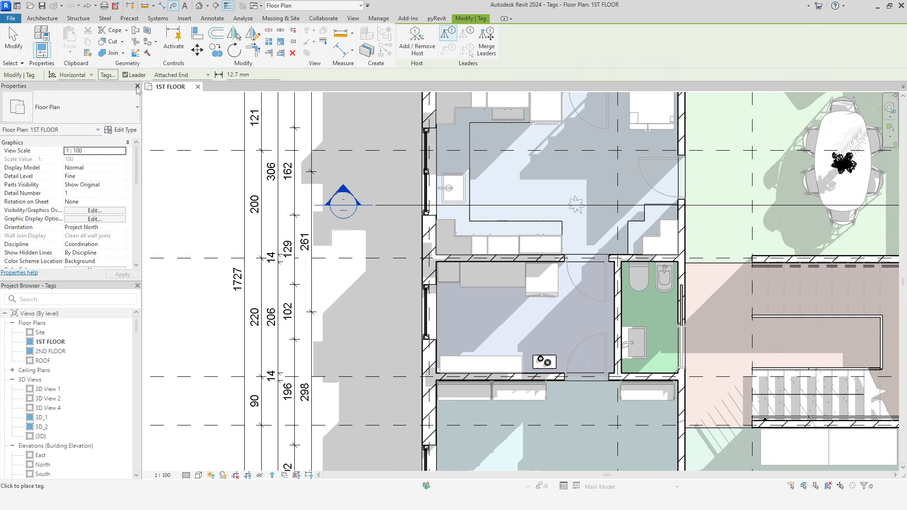
click(423, 315)
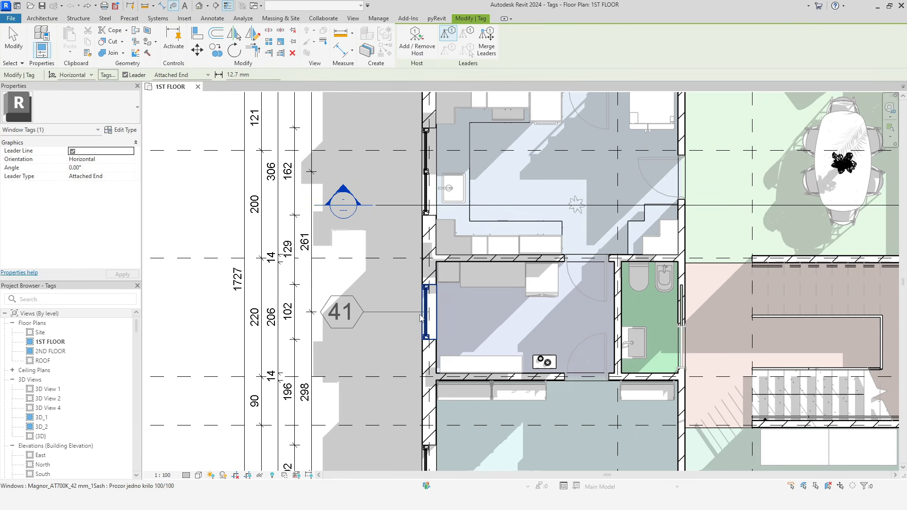
click(134, 75)
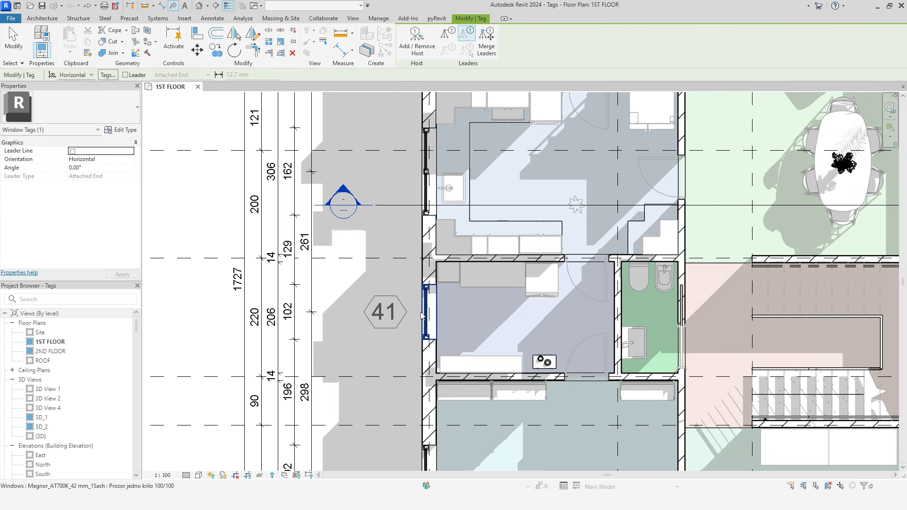
click(135, 76)
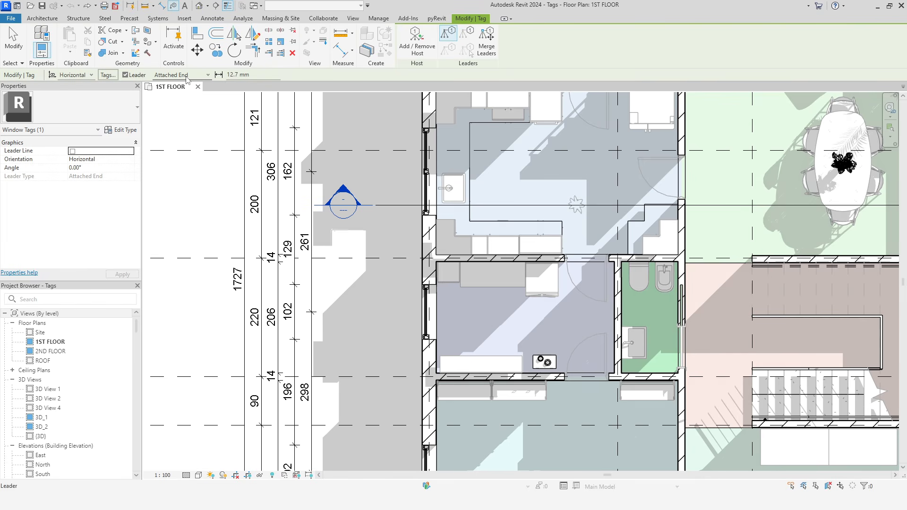
click(208, 74)
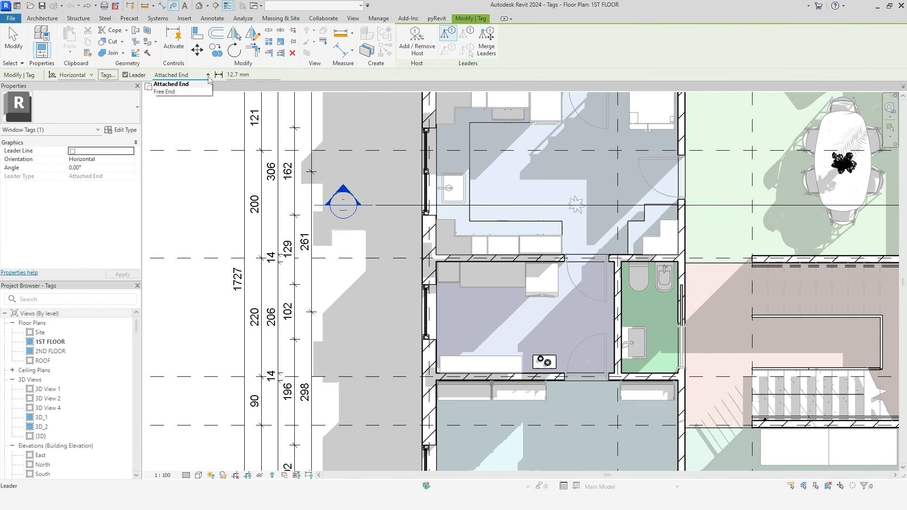
click(180, 92)
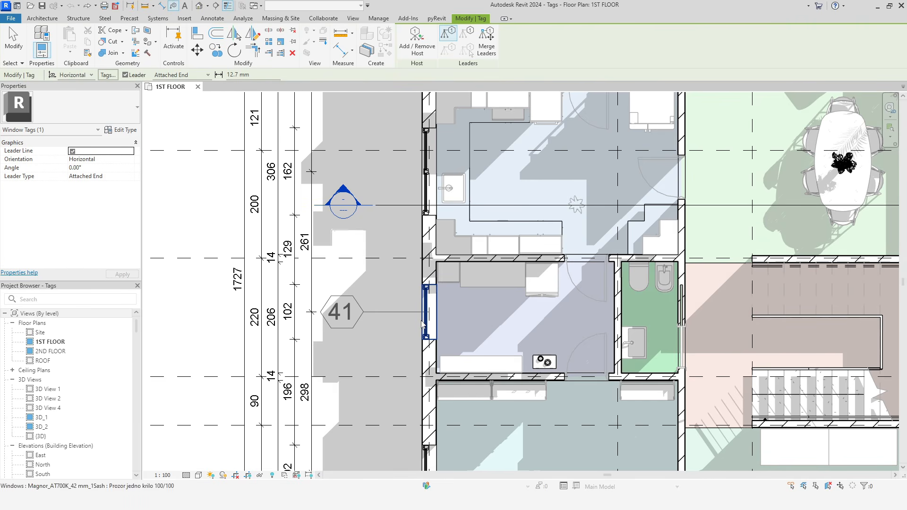
Set the tag leader length to 7 mm and tag the laundry and kitchen exterior windows.
click(232, 74)
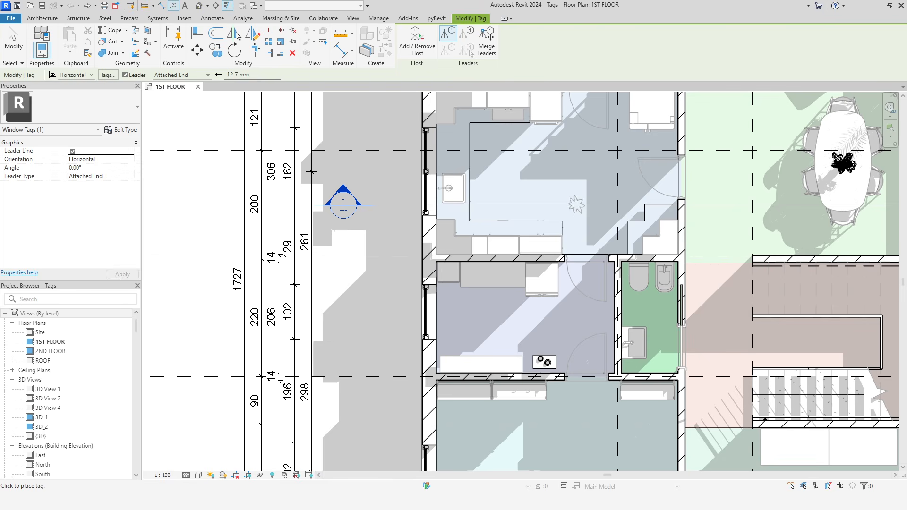
text(7)
click(423, 321)
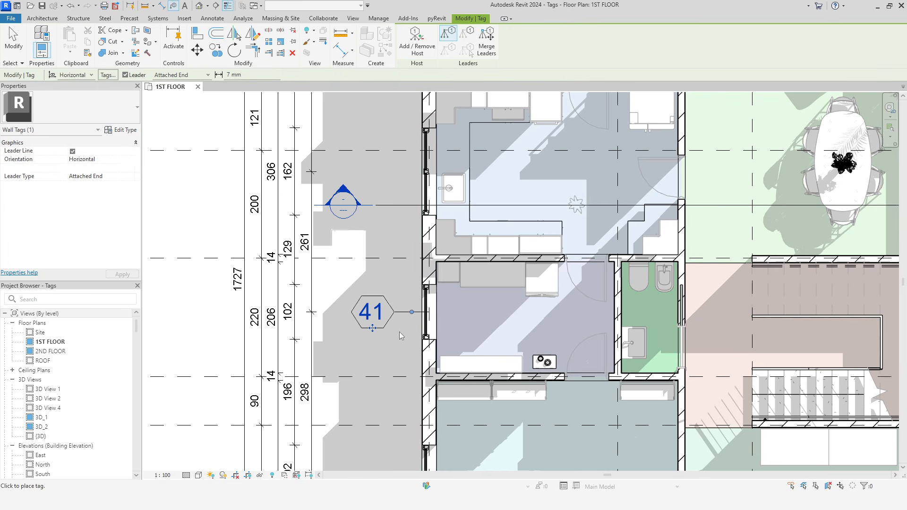
click(424, 178)
Tag the door between kitchen and laundry, the toilet's pocket door and the kitchen-dining door, and end tagging.
middle_drag(515, 316, 394, 332)
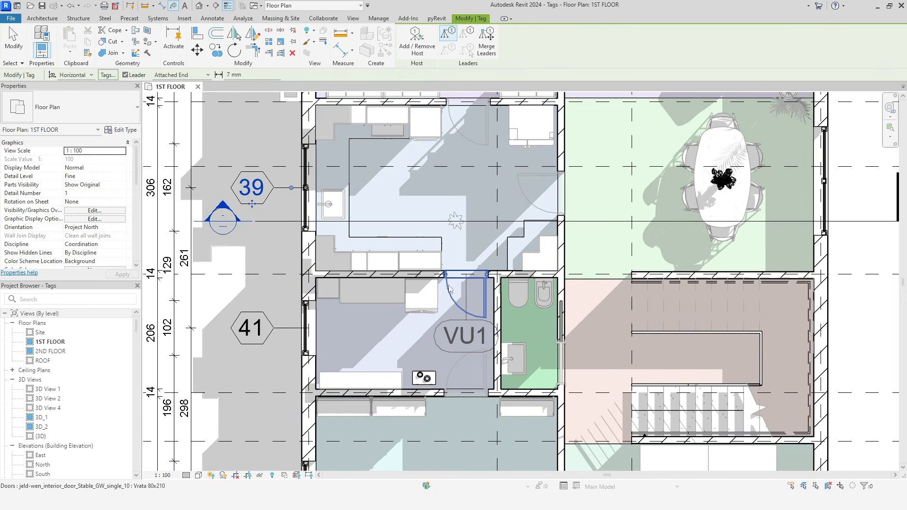
click(466, 278)
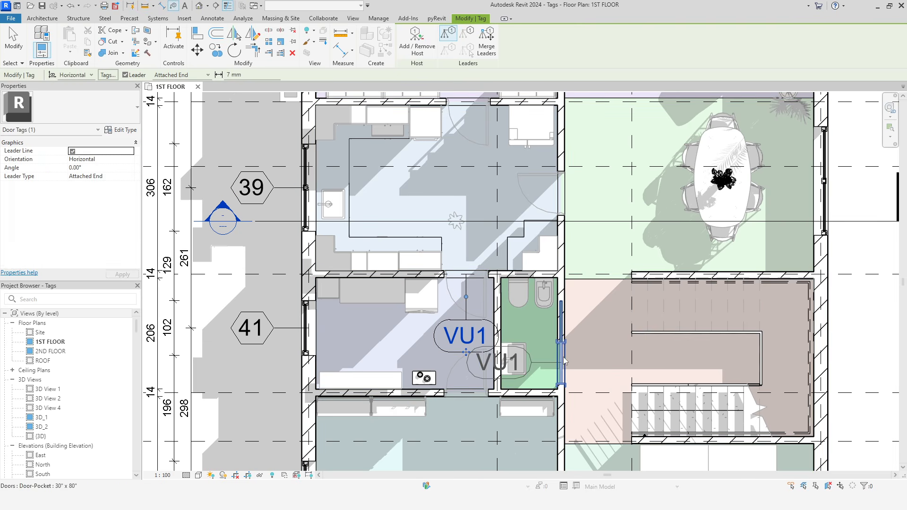
click(559, 370)
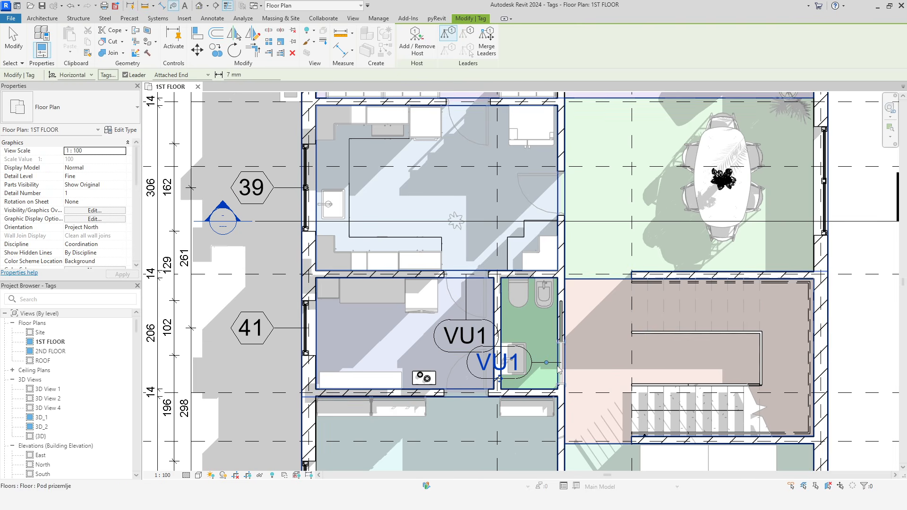
click(560, 206)
right_click(376, 182)
click(395, 188)
right_click(388, 186)
click(403, 193)
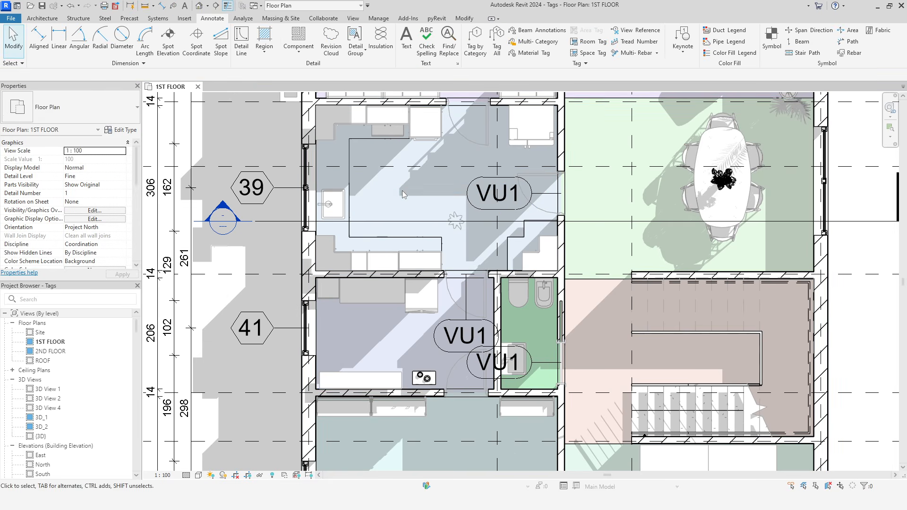
Set the toilet pocket door tag's leader type to Free End and move the tag out into the stair hall.
scroll(545, 356, up, 1)
click(546, 362)
middle_drag(585, 383, 568, 332)
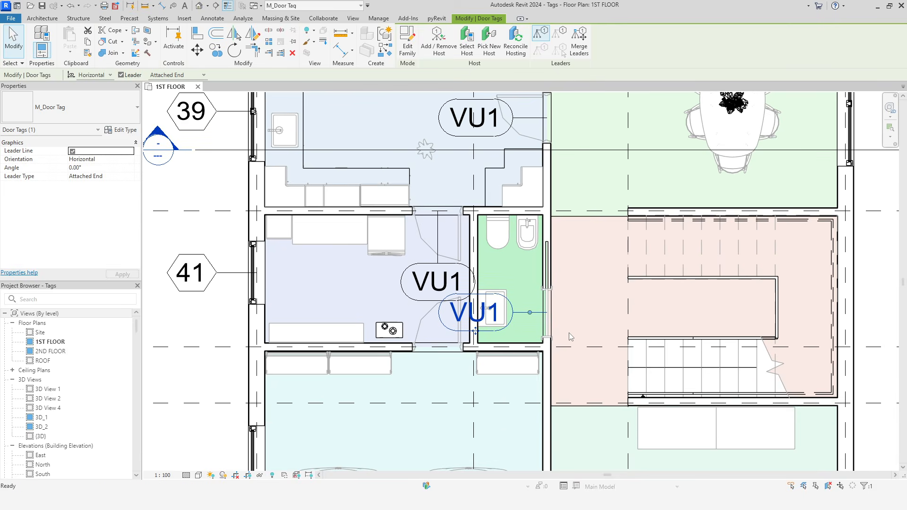
scroll(569, 332, up, 1)
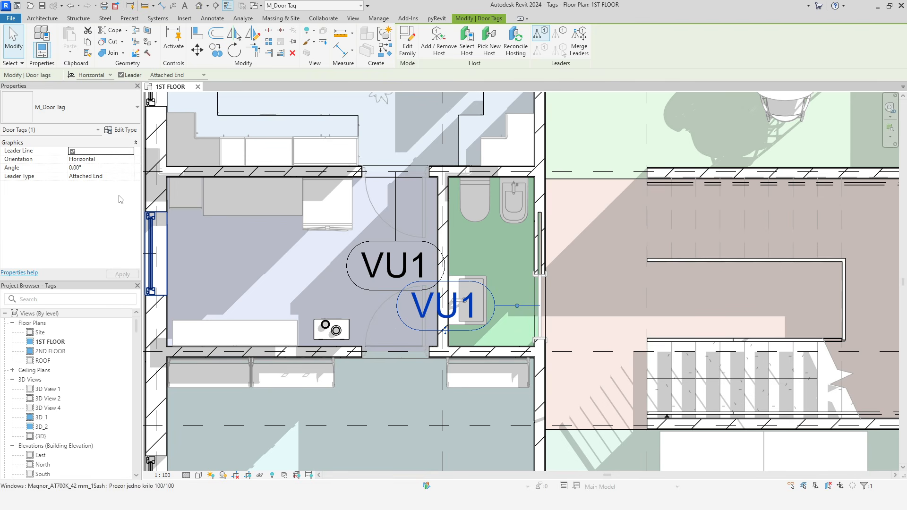
click(130, 177)
click(79, 192)
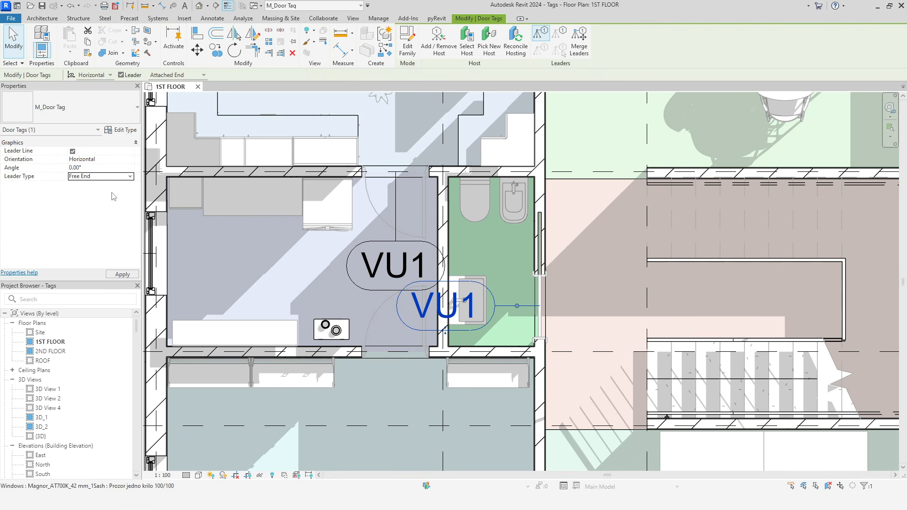
click(123, 275)
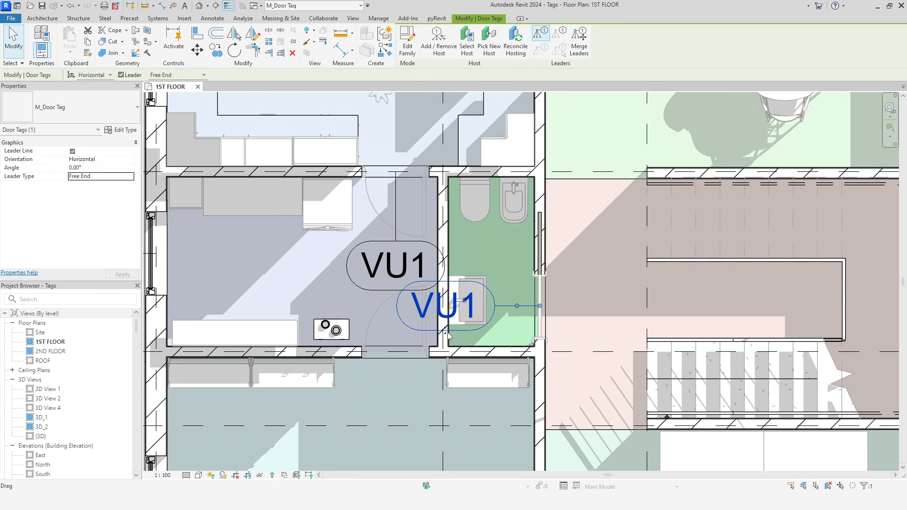
mouse_move(540, 306)
mouse_down()
mouse_move(594, 233)
mouse_move(647, 323)
mouse_move(542, 306)
mouse_up()
drag(461, 334, 634, 332)
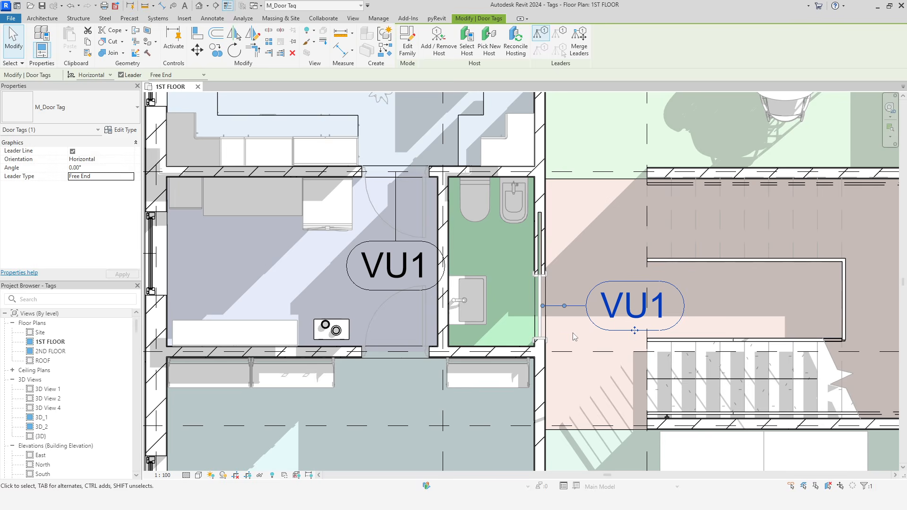
Set the leader arrowhead of the M_Door Tag type to Filled Dot 3mm.
scroll(544, 333, up, 2)
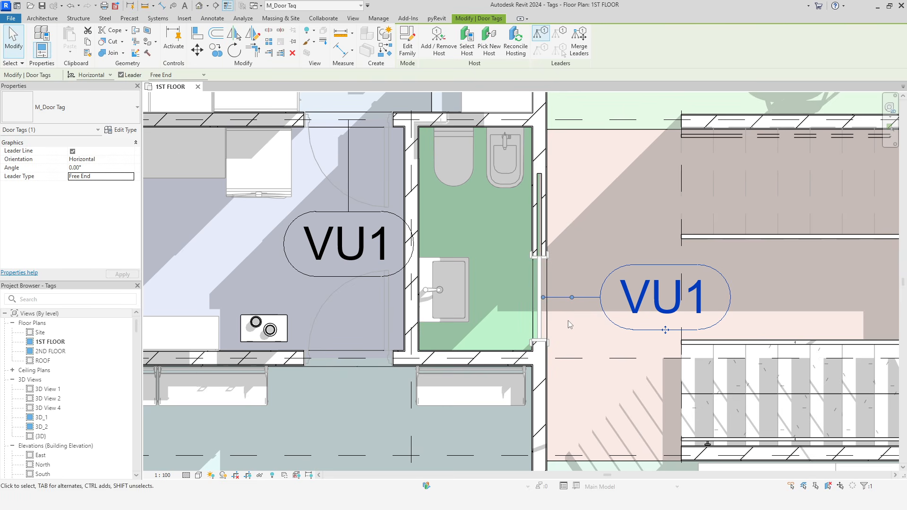
click(120, 130)
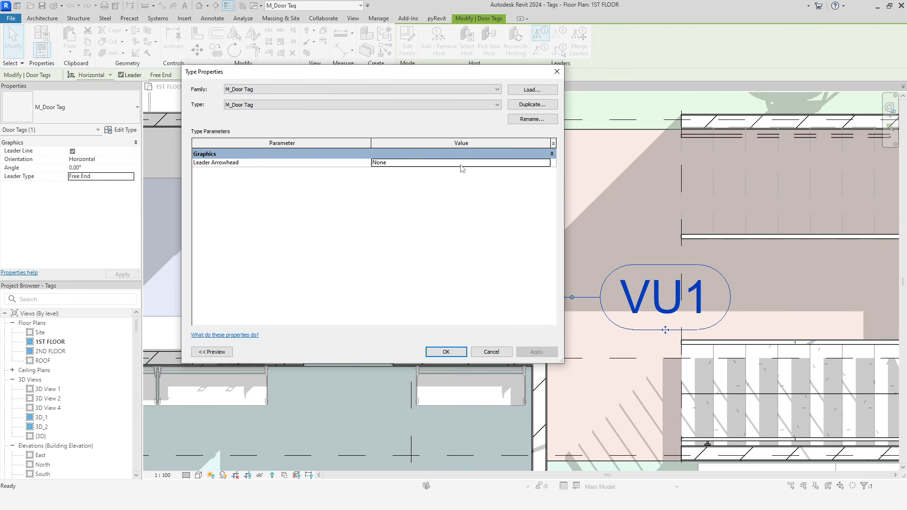
click(547, 163)
scroll(524, 184, down, 2)
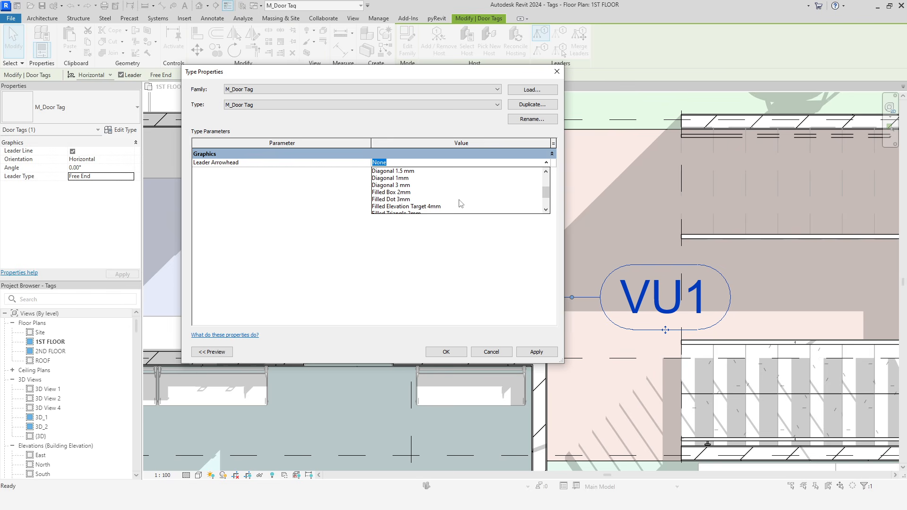
click(462, 200)
click(444, 352)
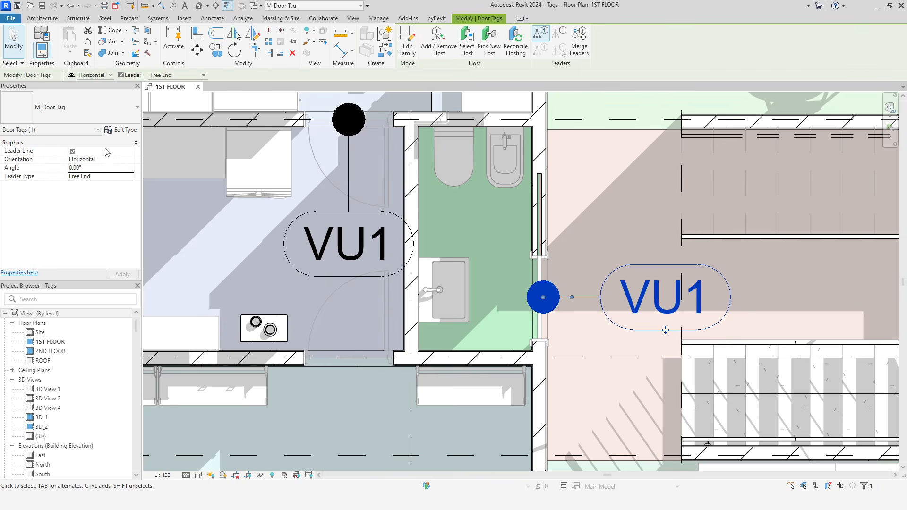
Change the M_Door Tag type's leader arrowhead to Arrow 30 Degree and deselect the tag.
click(119, 130)
click(548, 164)
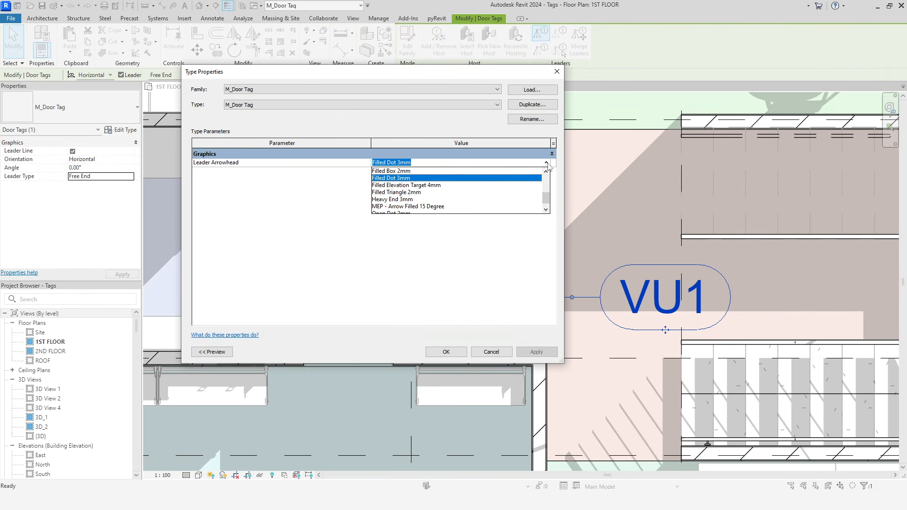
scroll(464, 202, up, 3)
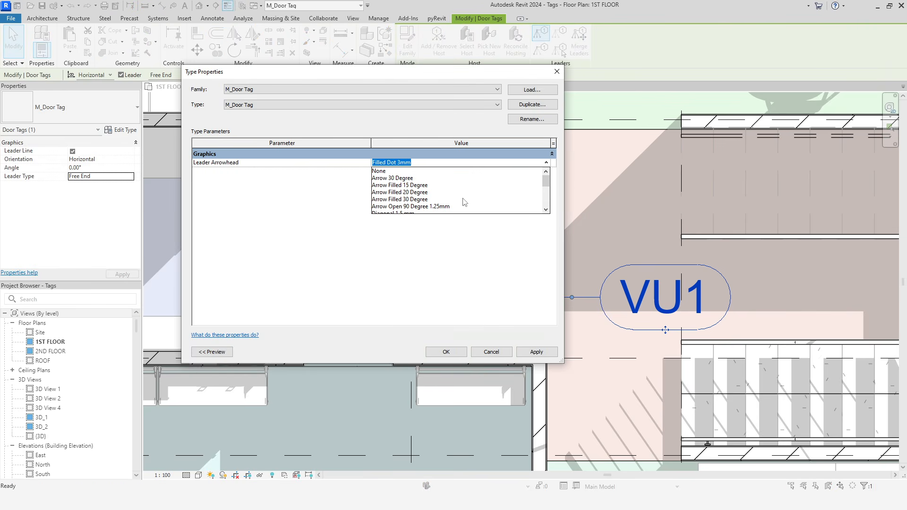
click(439, 178)
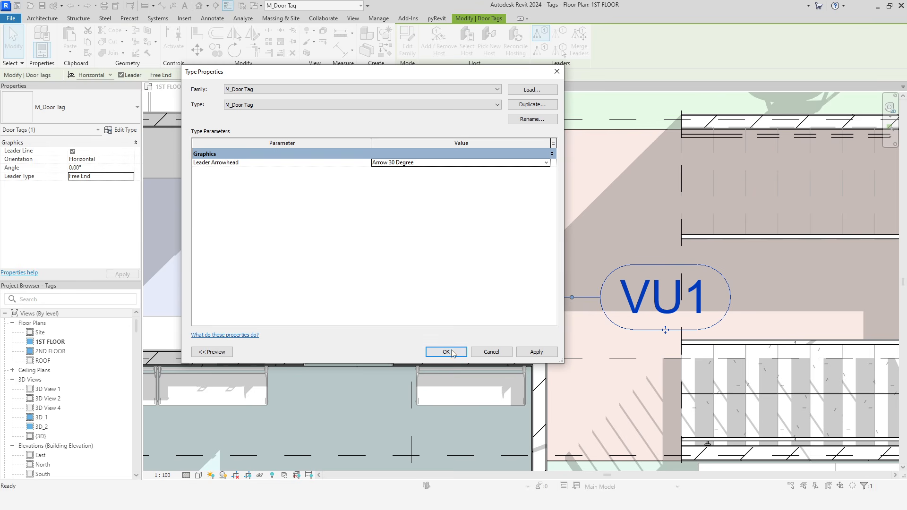
click(446, 352)
click(597, 210)
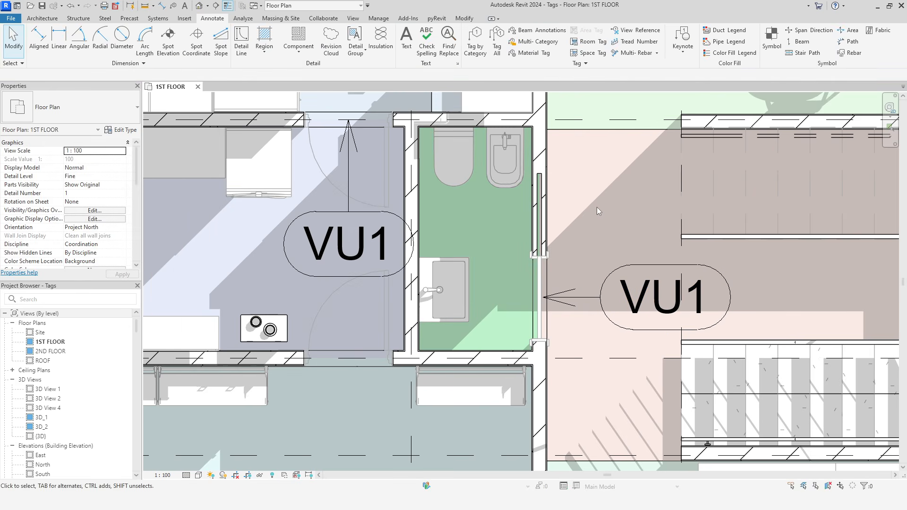
Examine the laundry window's instance Mark and its Type Mark in the type properties, then close them without changes.
scroll(597, 211, down, 3)
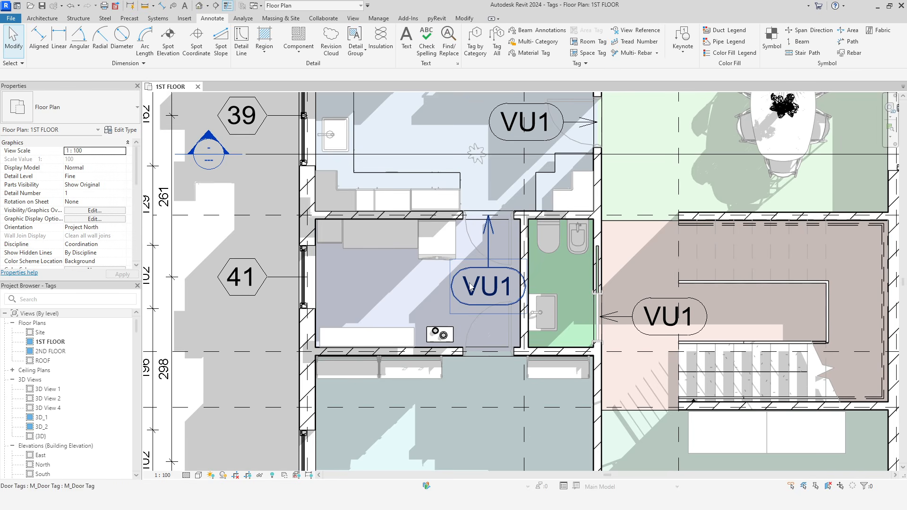
middle_drag(397, 297, 455, 309)
scroll(403, 324, down, 1)
scroll(461, 300, up, 2)
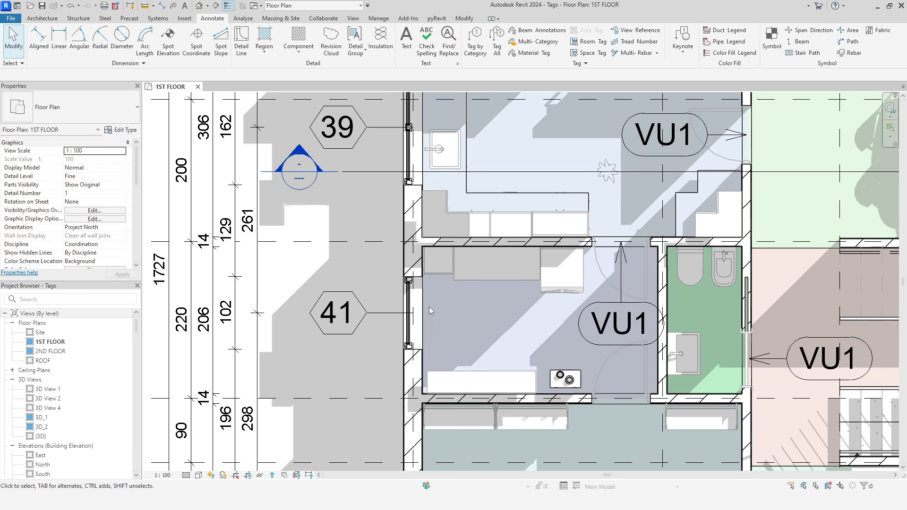
click(422, 311)
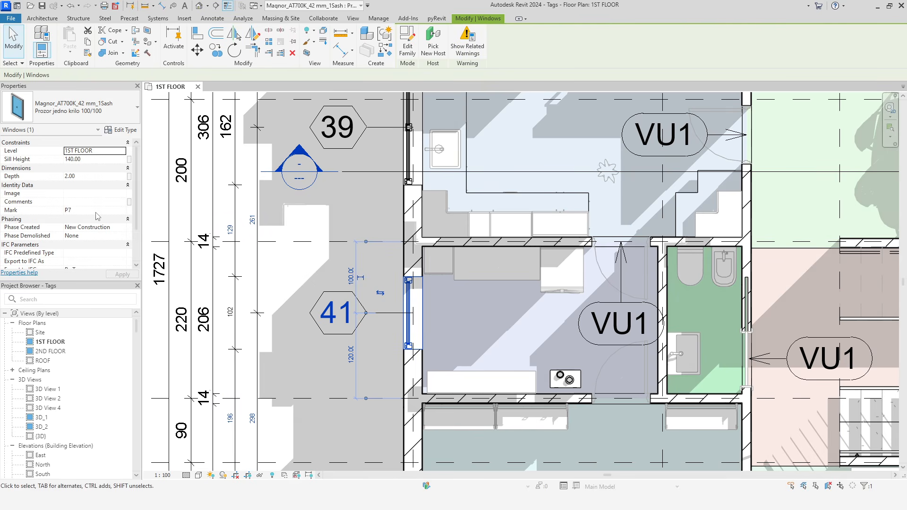
click(122, 130)
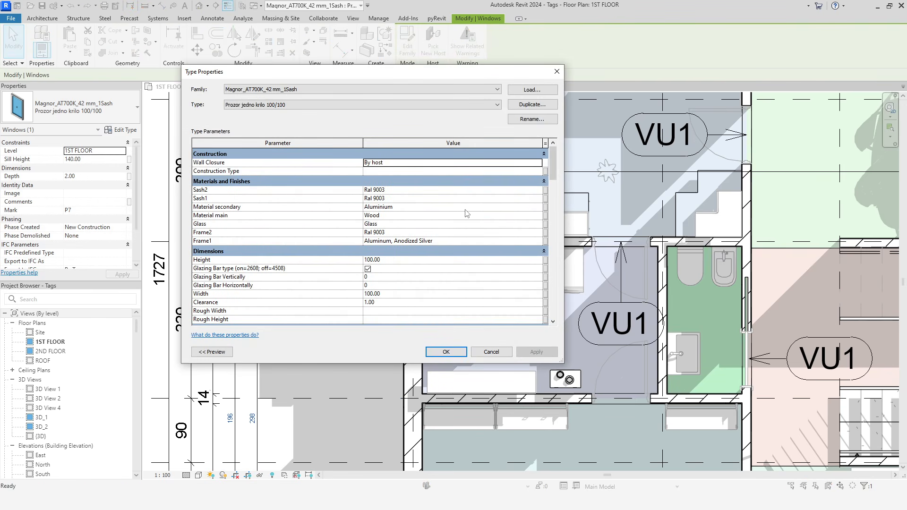
scroll(466, 213, down, 10)
drag(397, 78, 701, 72)
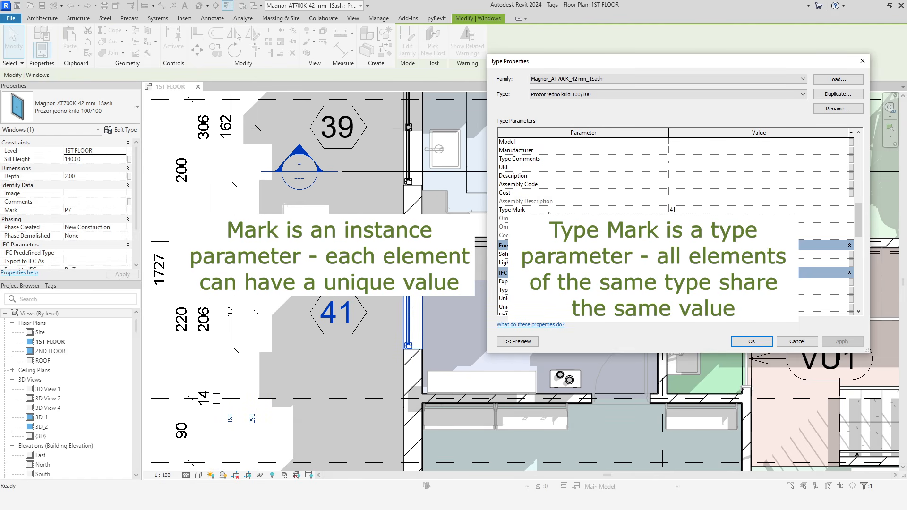
click(796, 342)
Check the kitchen exterior window's Type Mark in its type properties.
click(422, 164)
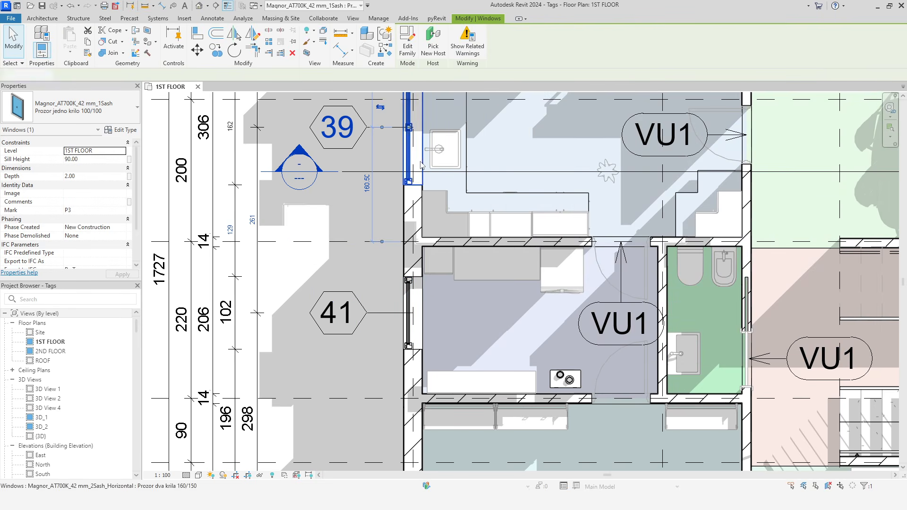
click(120, 129)
scroll(716, 245, down, 10)
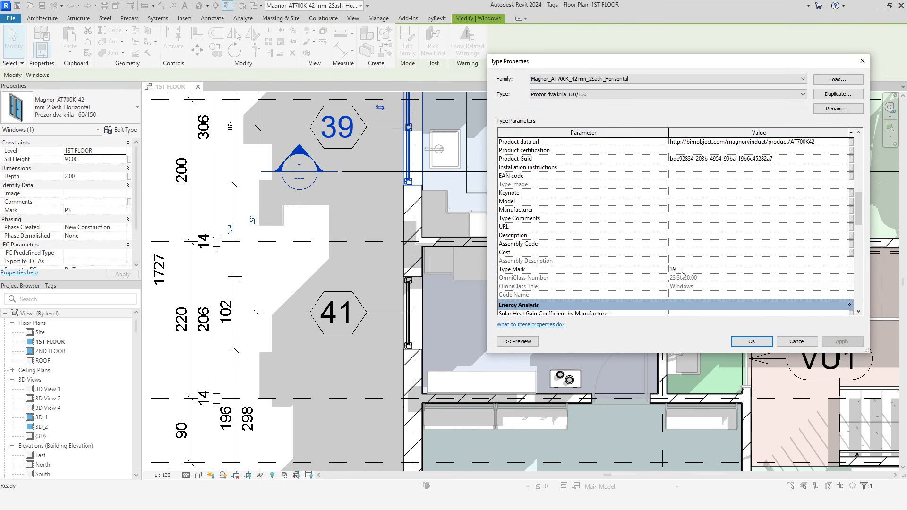
click(751, 341)
scroll(475, 323, down, 5)
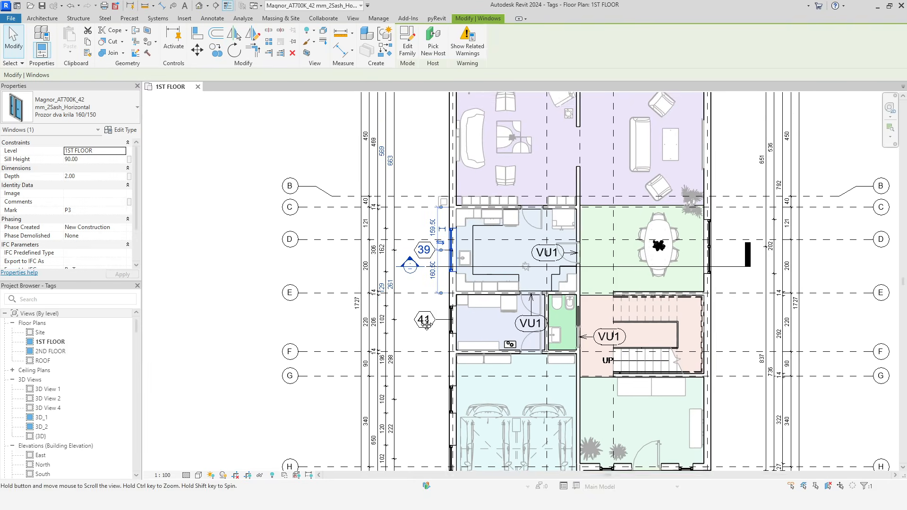
scroll(388, 267, up, 2)
click(392, 262)
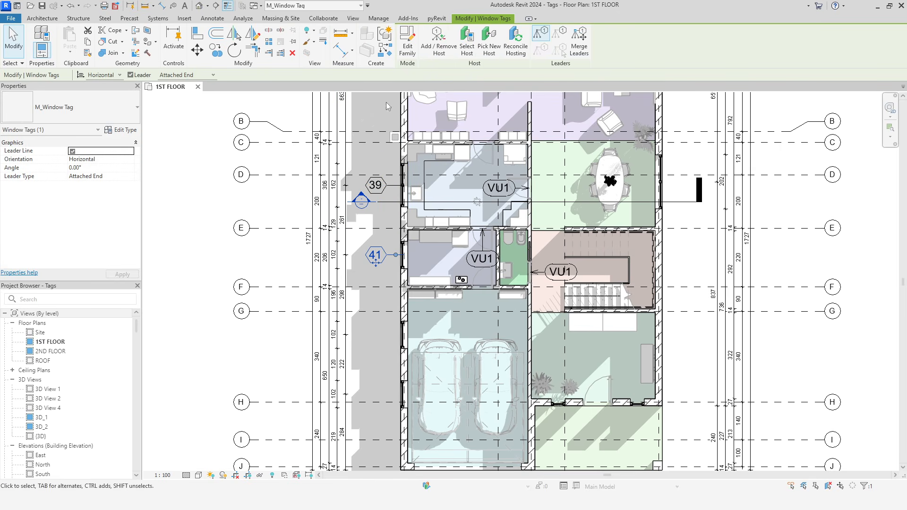
click(383, 53)
middle_drag(468, 308, 498, 229)
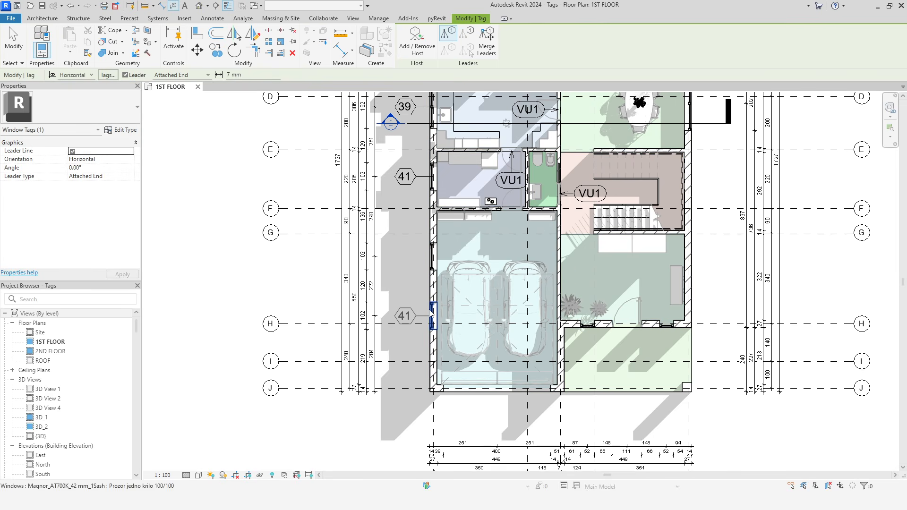
right_click(414, 262)
click(432, 264)
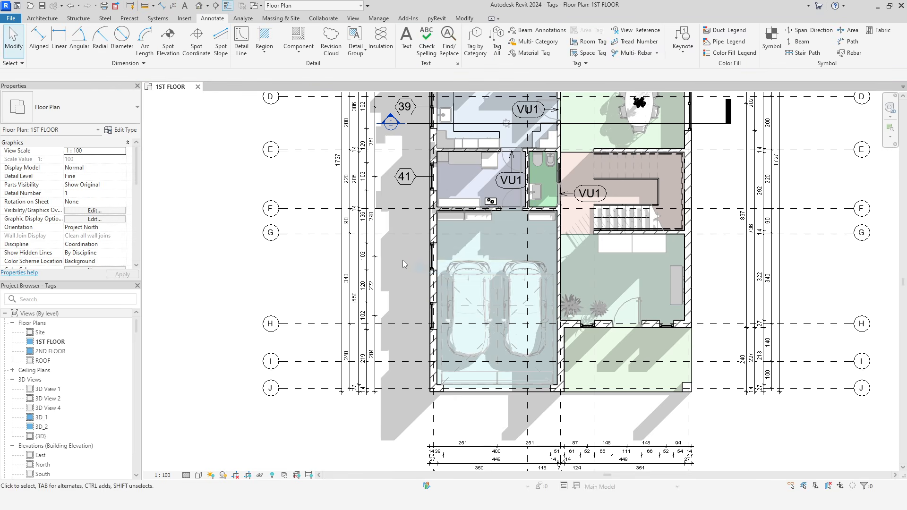
click(375, 142)
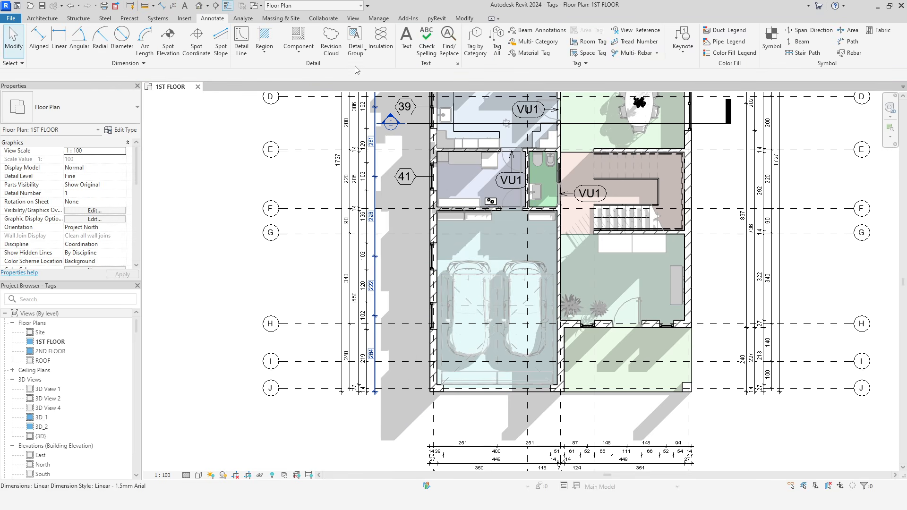
Start multi-category tagging and load the Multi Category Tag family from the US library's Annotations folder.
click(539, 42)
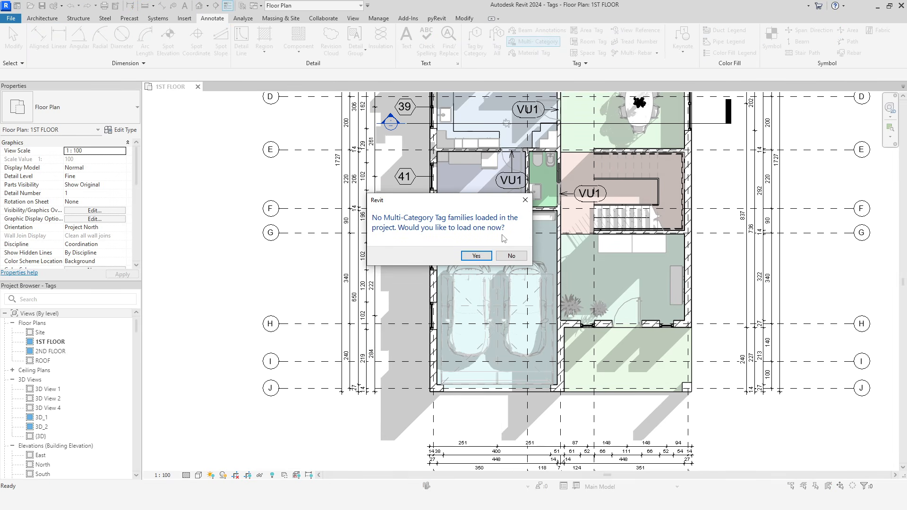
click(476, 256)
scroll(482, 246, down, 6)
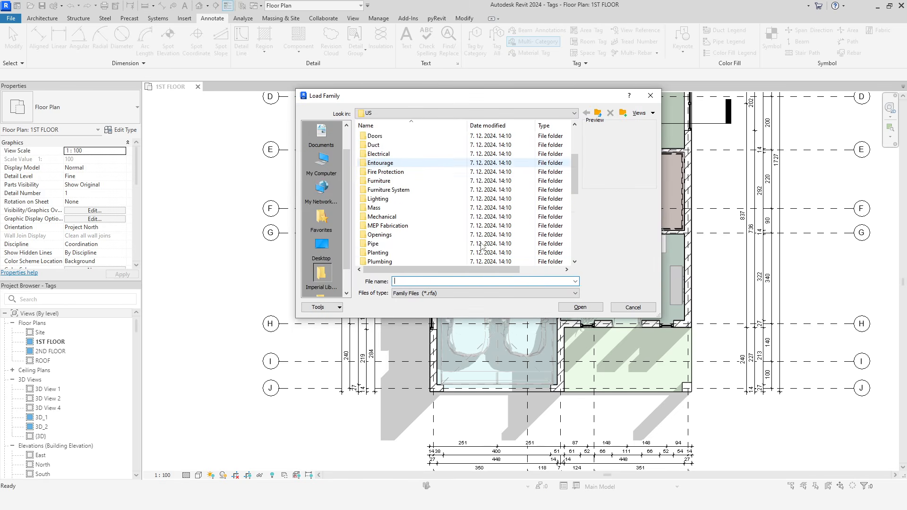
scroll(481, 246, up, 5)
double_click(381, 136)
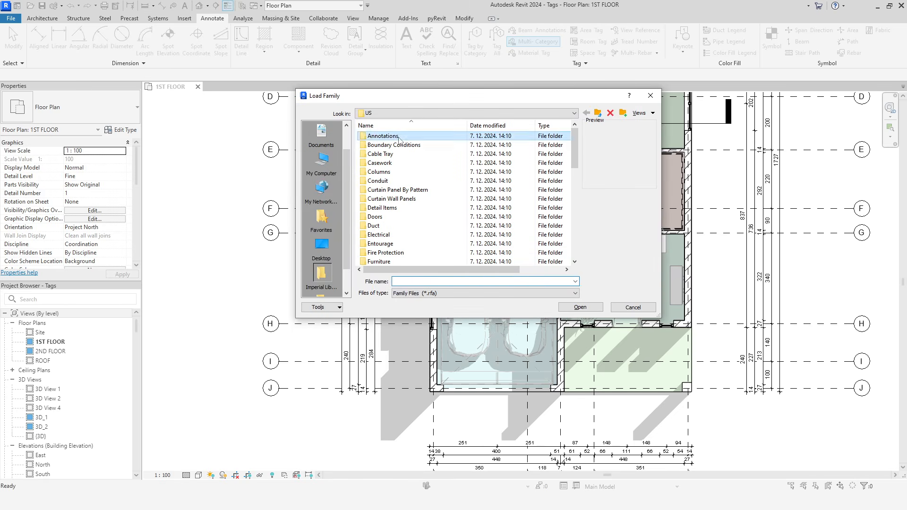
scroll(481, 219, down, 4)
scroll(481, 218, down, 6)
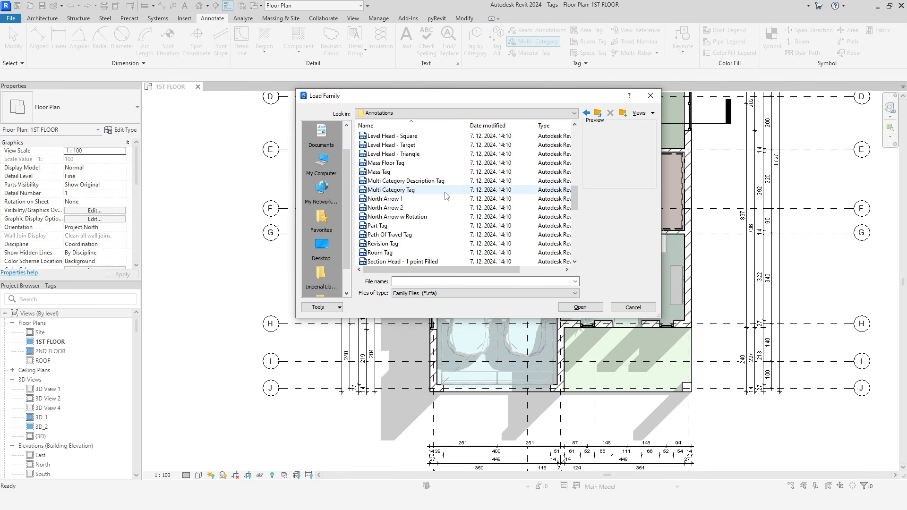
click(391, 189)
click(580, 307)
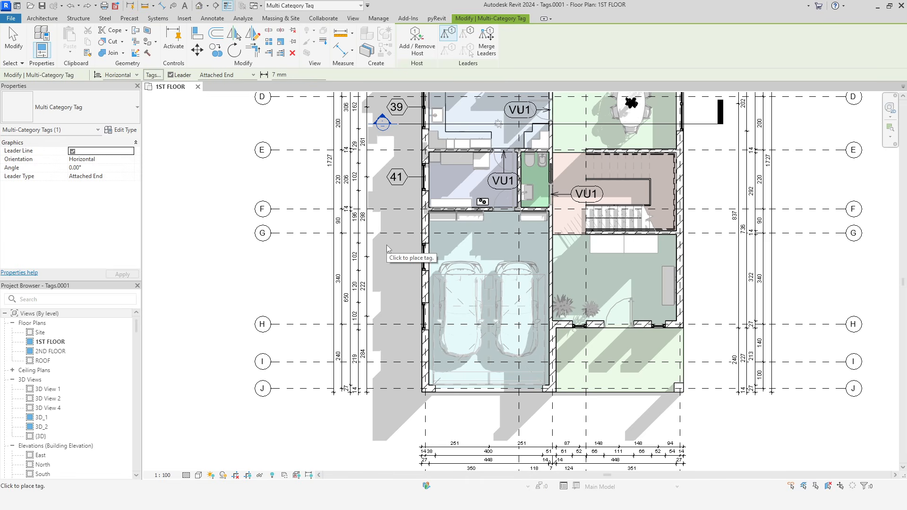
Tag both garage side windows, the garage door, the entrance door and the two windows beside it with multi-category tags, and end tagging.
click(418, 264)
click(417, 323)
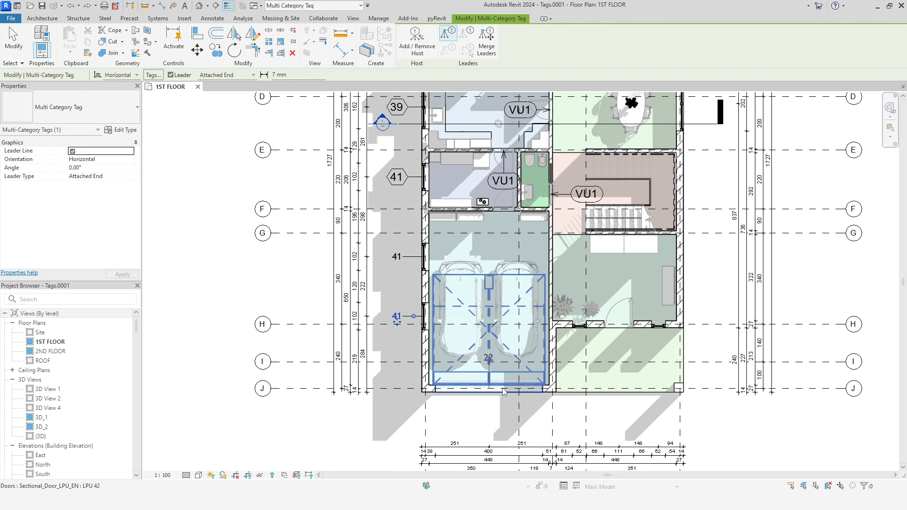
click(619, 325)
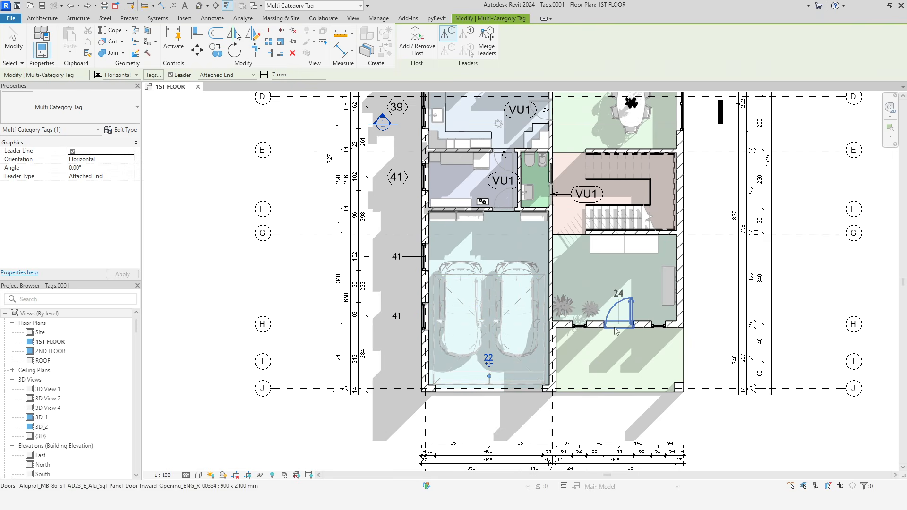
click(661, 330)
click(579, 326)
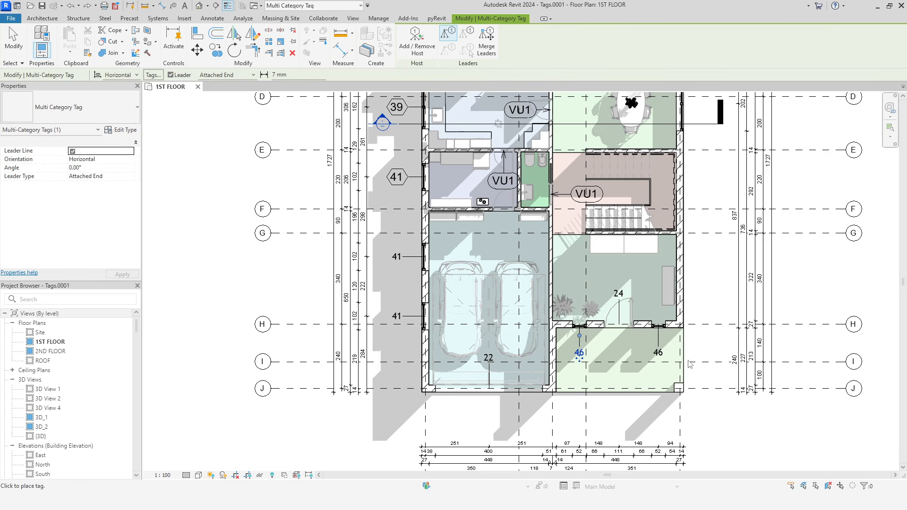
right_click(275, 278)
click(293, 286)
right_click(275, 278)
click(296, 283)
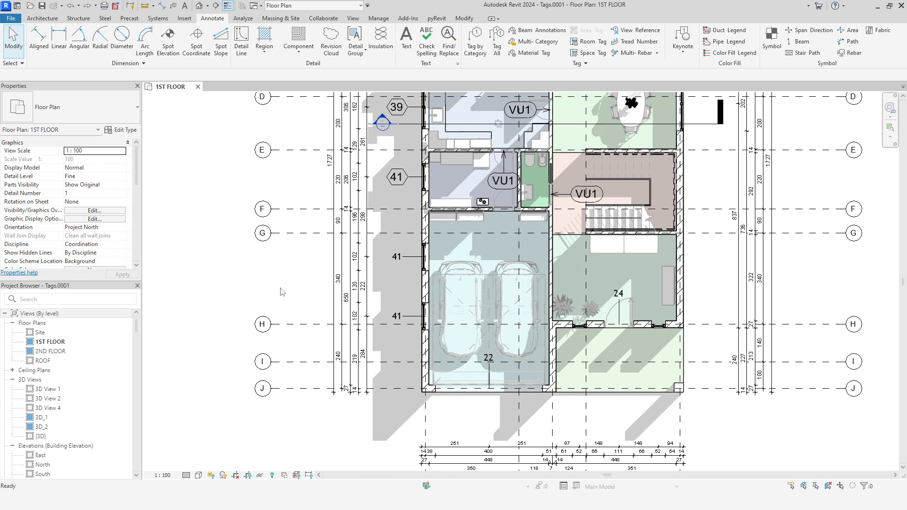
Undo the multi-category tags placed on the garage and entrance windows and doors.
key(ctrl+z)
key(ctrl+z)
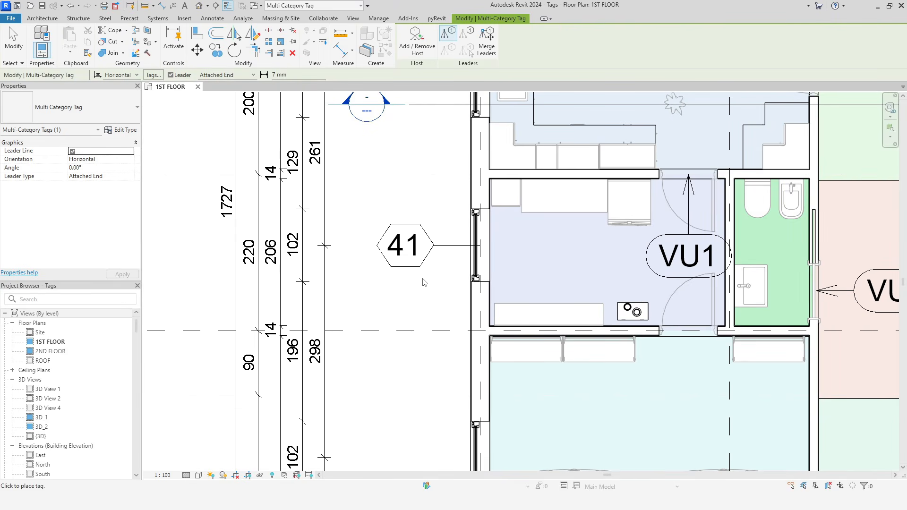
Add both garage side windows as extra hosts of the window tag 41.
right_click(423, 283)
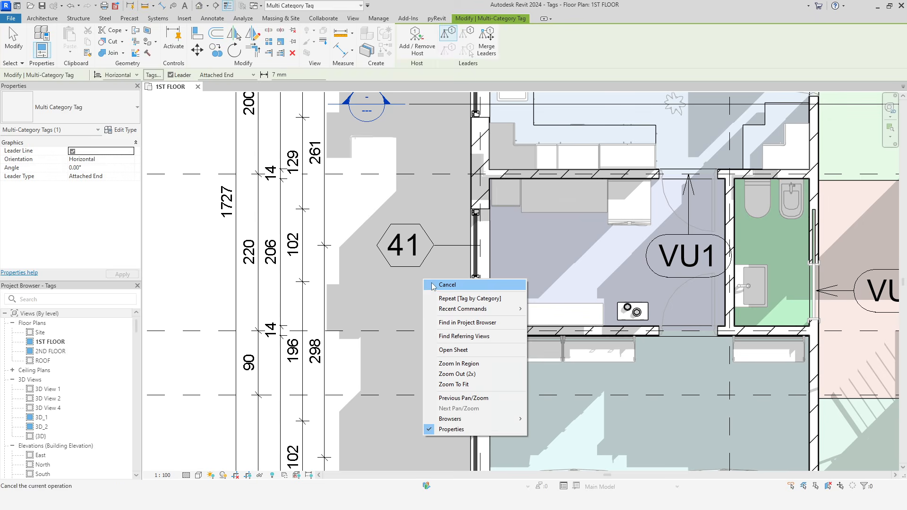
click(431, 285)
right_click(425, 279)
click(438, 245)
middle_drag(448, 301, 426, 211)
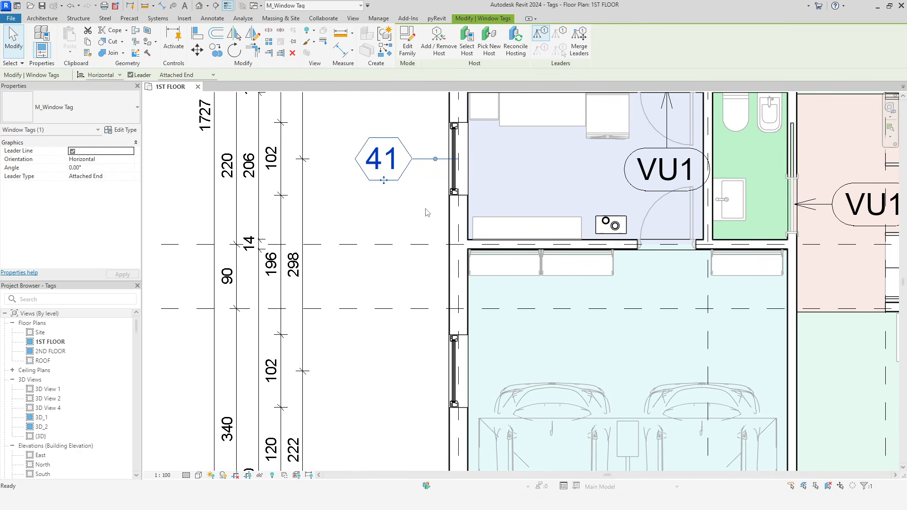
click(438, 45)
scroll(419, 204, down, 3)
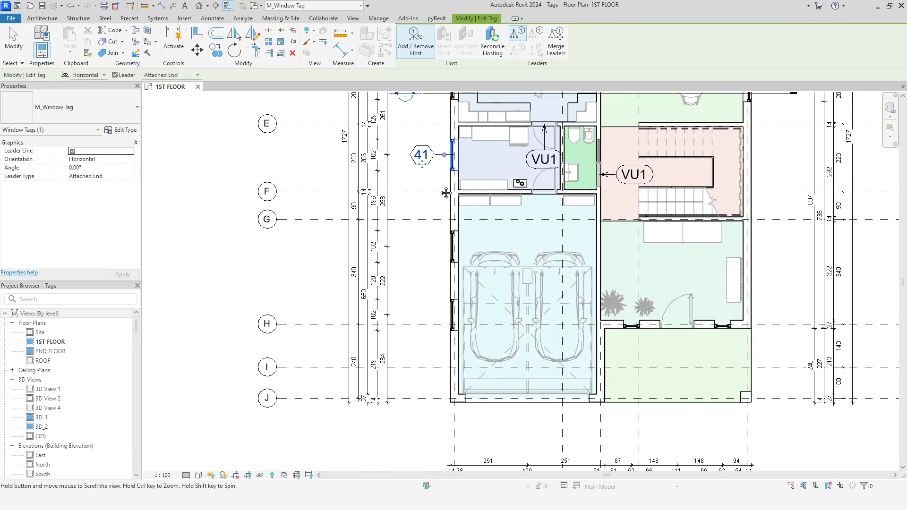
click(455, 236)
click(455, 308)
right_click(414, 243)
click(427, 246)
right_click(418, 241)
click(439, 244)
Move window tag 41 beside the upper garage window and bend the other two leaders into right-angled elbows.
scroll(440, 251, up, 3)
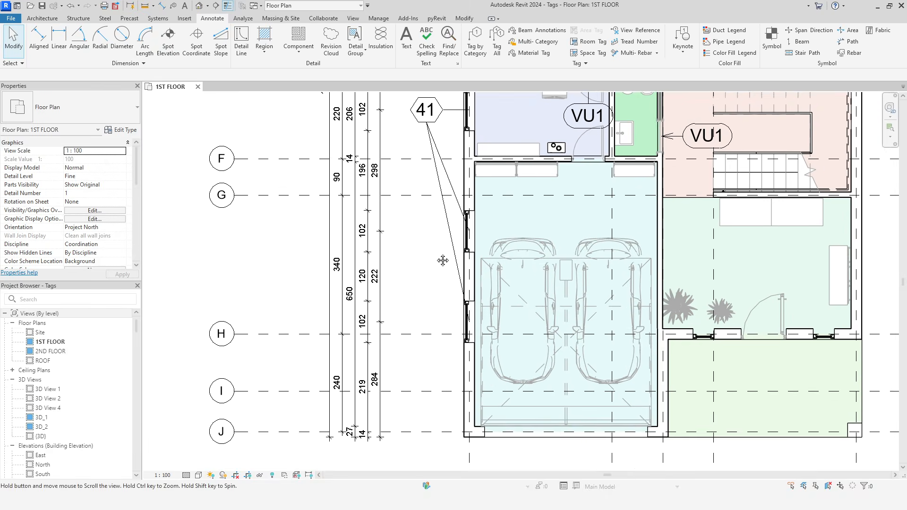
click(449, 163)
drag(449, 163, 440, 273)
drag(468, 198, 441, 150)
drag(468, 317, 441, 356)
drag(440, 272, 441, 284)
drag(440, 162, 441, 151)
drag(441, 368, 441, 363)
key(Escape)
Fine-tune the elbows of window tag 41's leaders so they run straight to their windows.
scroll(445, 293, up, 4)
click(429, 276)
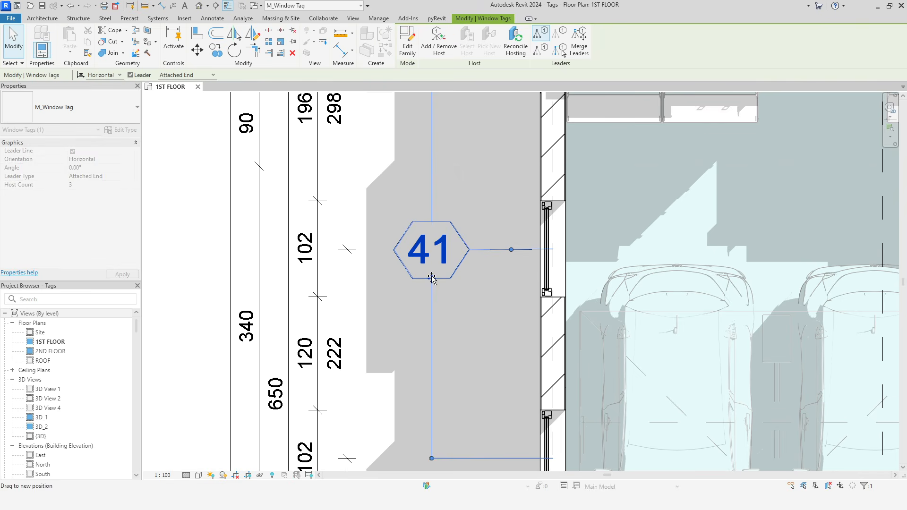
key(Escape)
scroll(472, 316, down, 2)
middle_drag(472, 316, 468, 226)
click(480, 334)
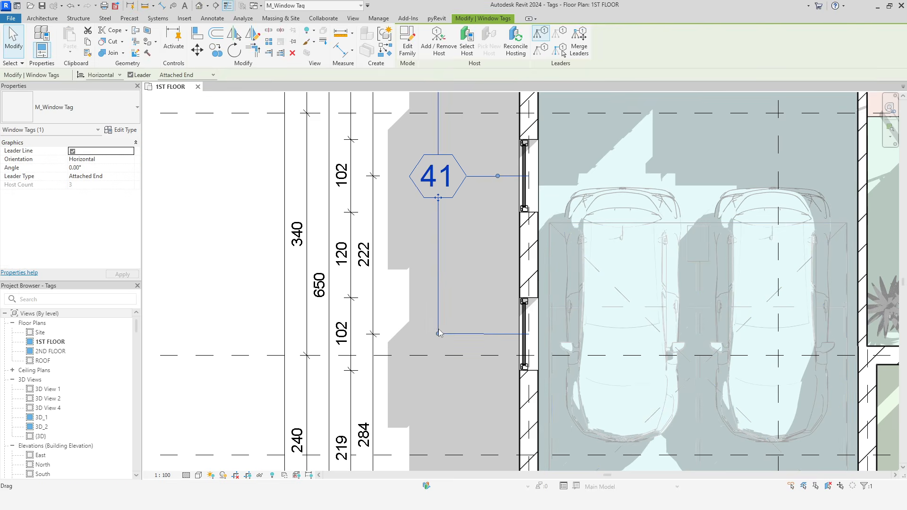
drag(438, 334, 438, 335)
scroll(470, 272, down, 3)
middle_drag(470, 274, 458, 365)
drag(438, 161, 438, 162)
key(Escape)
Set the leader type of the garage window tag 41 to Free End.
scroll(469, 213, down, 2)
scroll(470, 280, up, 5)
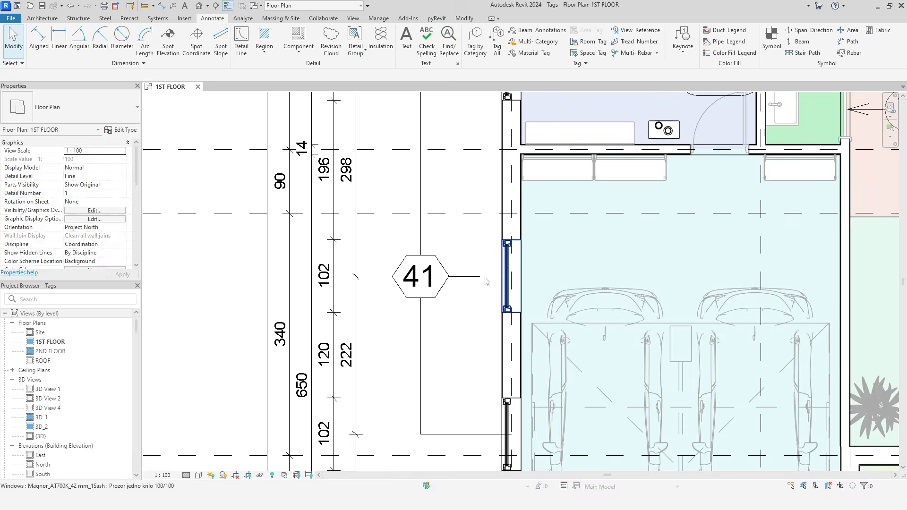
click(485, 277)
click(437, 289)
click(130, 176)
click(124, 193)
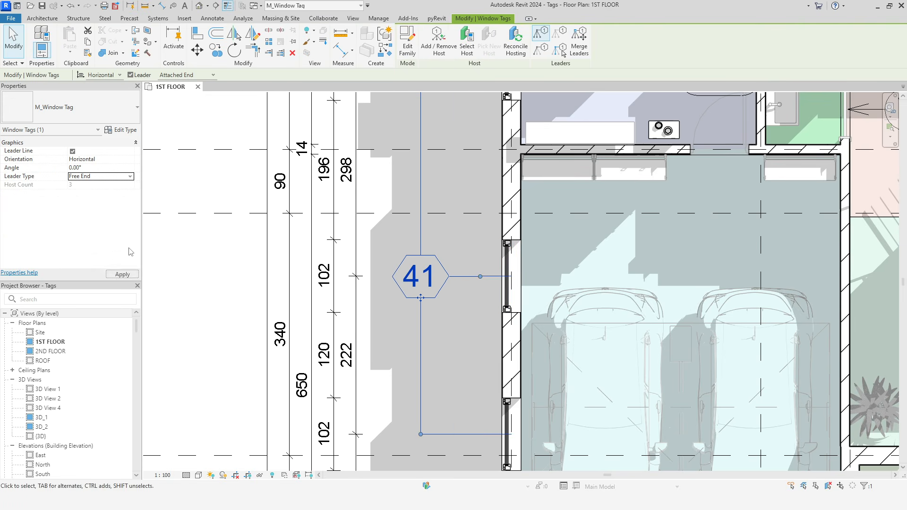
click(123, 274)
scroll(521, 277, up, 3)
middle_drag(521, 277, 465, 295)
click(464, 296)
click(373, 293)
key(Escape)
scroll(377, 326, down, 5)
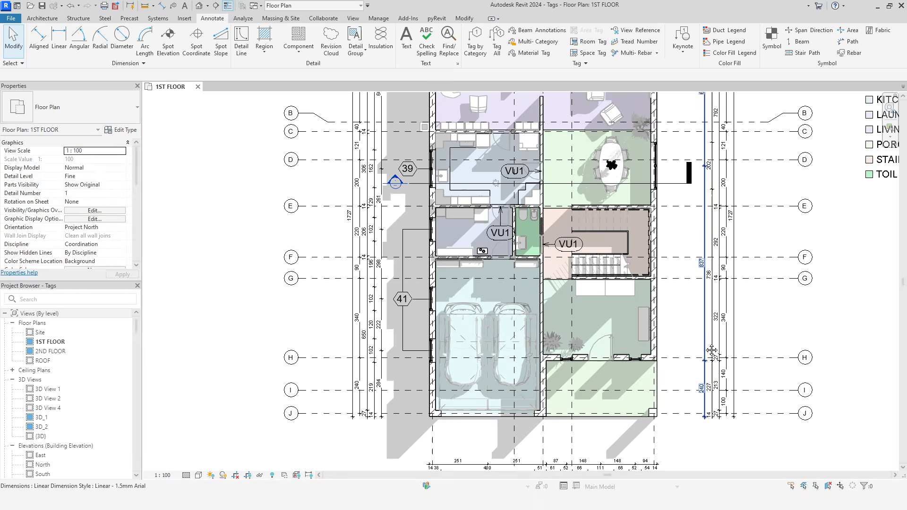
Tag the wall between the garage and porch with a Common brick material tag placed below the porch.
click(528, 53)
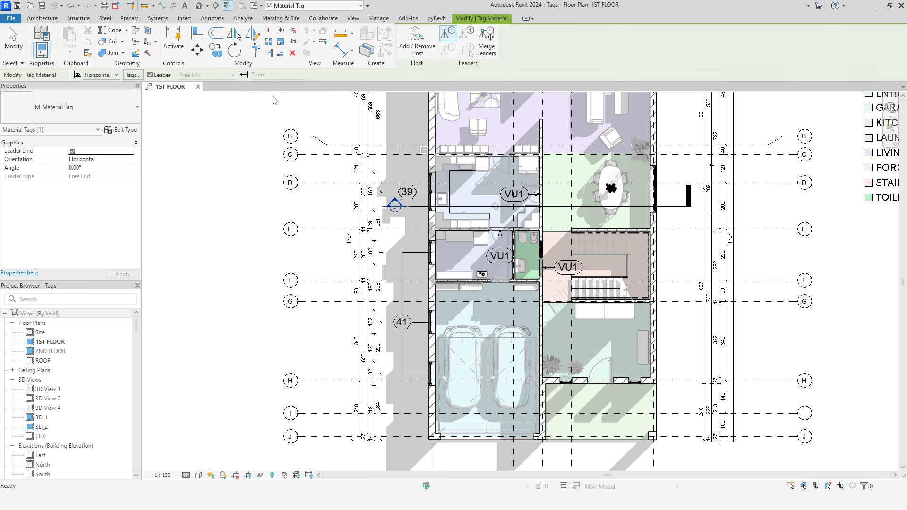
middle_drag(247, 291, 236, 201)
scroll(496, 351, up, 1)
scroll(503, 350, up, 5)
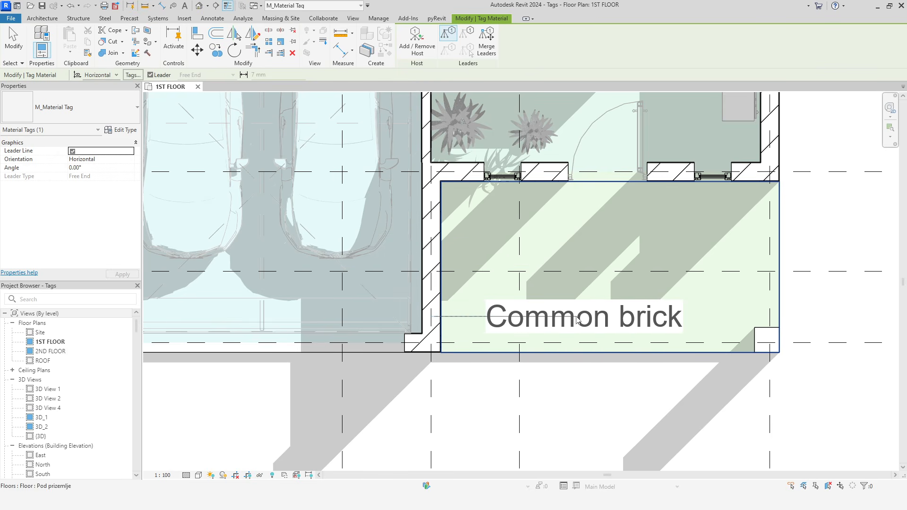
click(574, 418)
Tag the living room floor's Softwood clapboard siding material, placing the text above the exterior wall.
middle_drag(609, 410, 505, 410)
middle_drag(649, 279, 508, 429)
scroll(530, 389, down, 3)
mouse_move(566, 237)
middle_down()
mouse_move(547, 363)
mouse_move(566, 419)
middle_up()
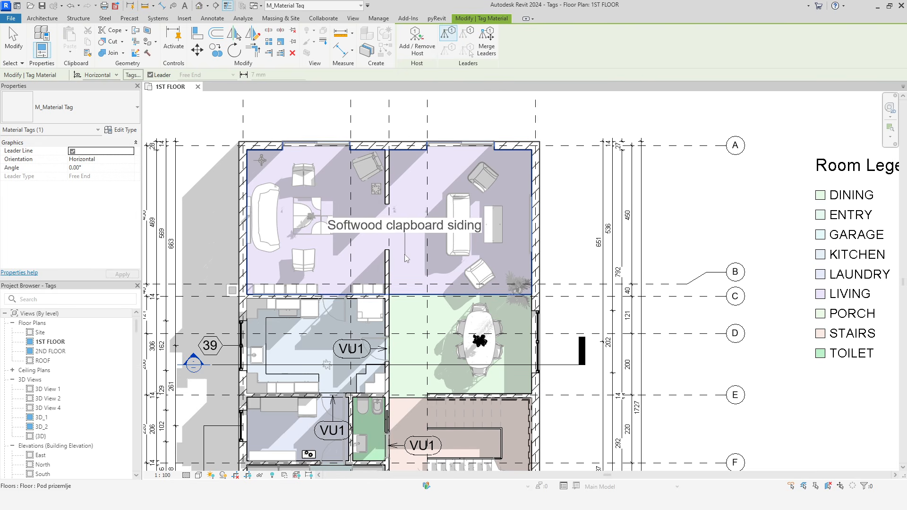
middle_drag(442, 173, 477, 241)
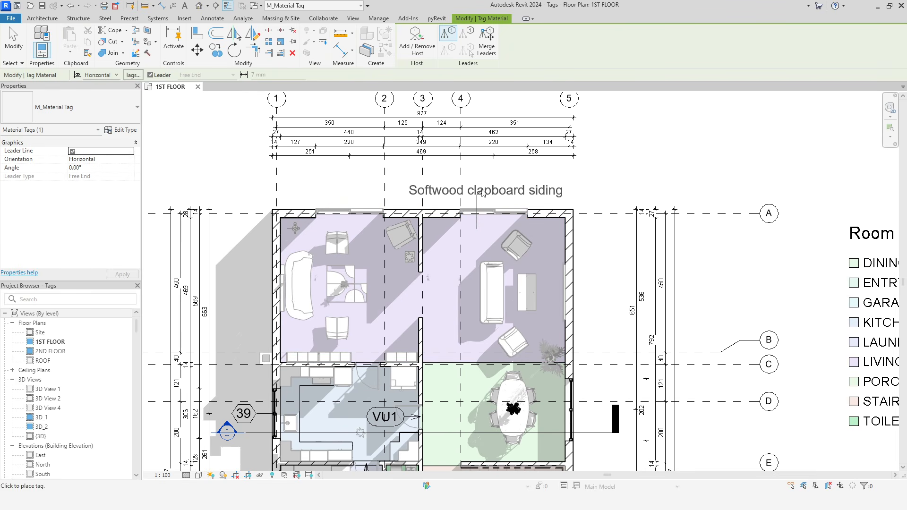
click(482, 185)
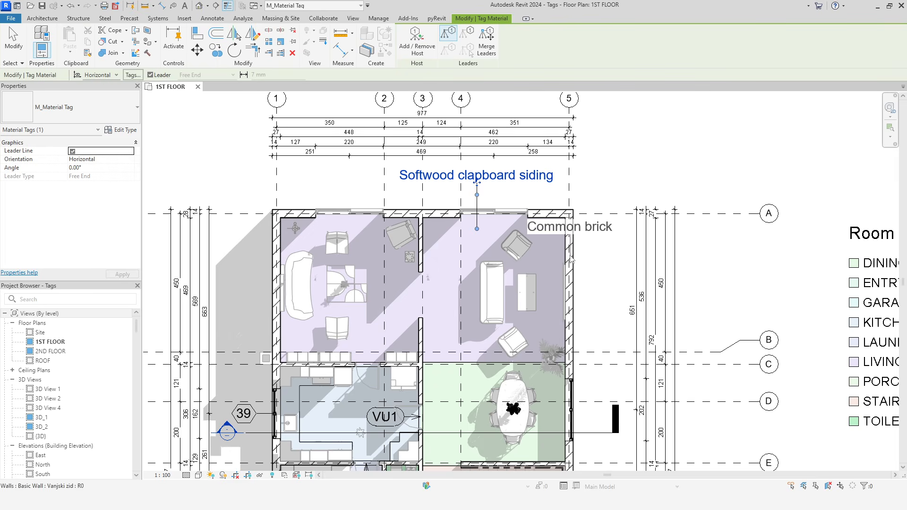
Place Gypsum Wall Board and Common brick material tags on the living room's east exterior wall, and end material tagging.
scroll(576, 261, up, 6)
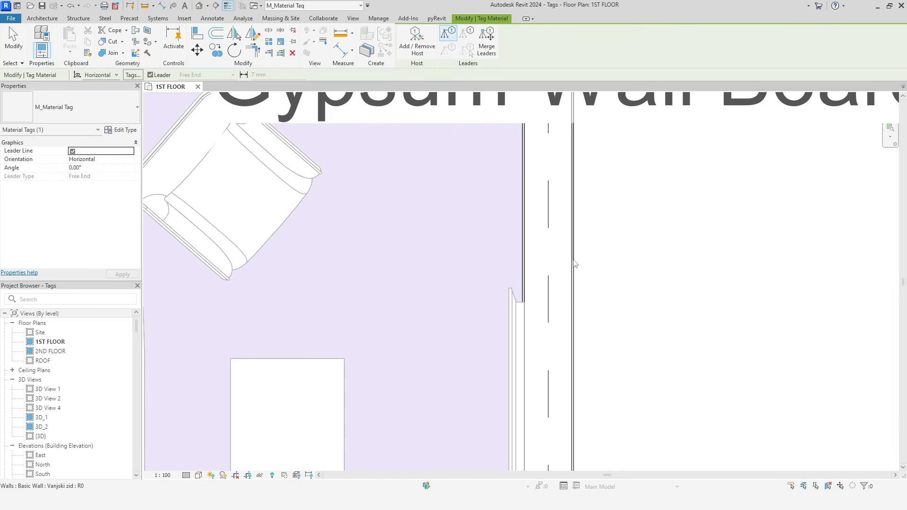
scroll(652, 263, down, 2)
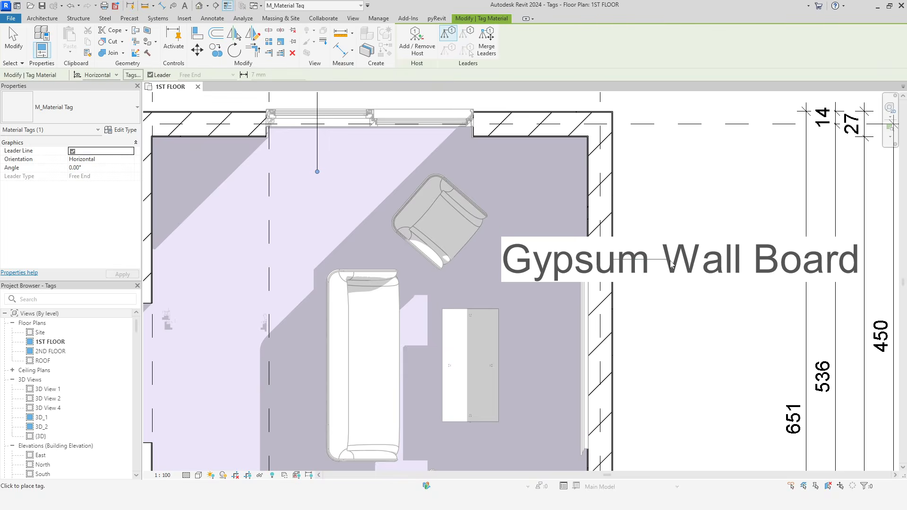
click(644, 250)
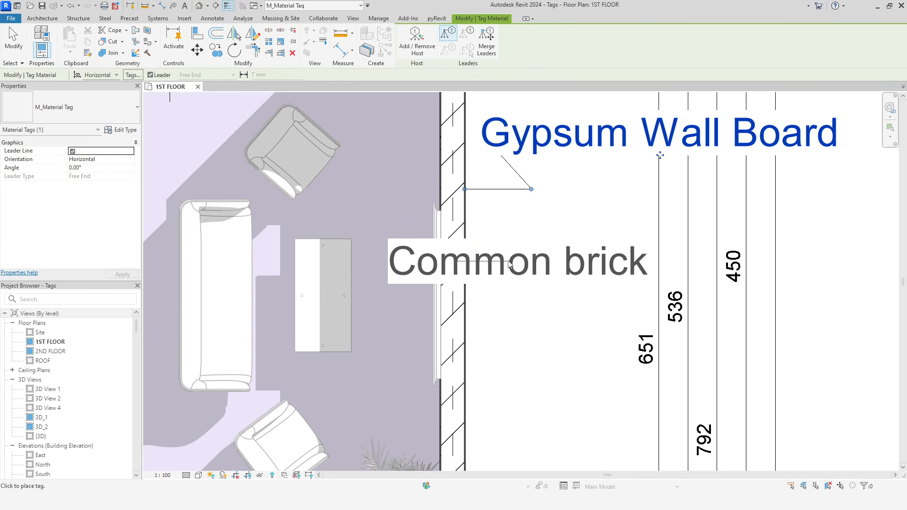
click(680, 227)
right_click(599, 170)
click(618, 175)
Reposition the upper wall material tag and shape both tags' leaders with matching, vertically aligned elbows.
click(547, 246)
drag(537, 262, 506, 223)
middle_drag(561, 226, 555, 279)
click(599, 208)
drag(650, 211, 718, 232)
drag(590, 263, 581, 250)
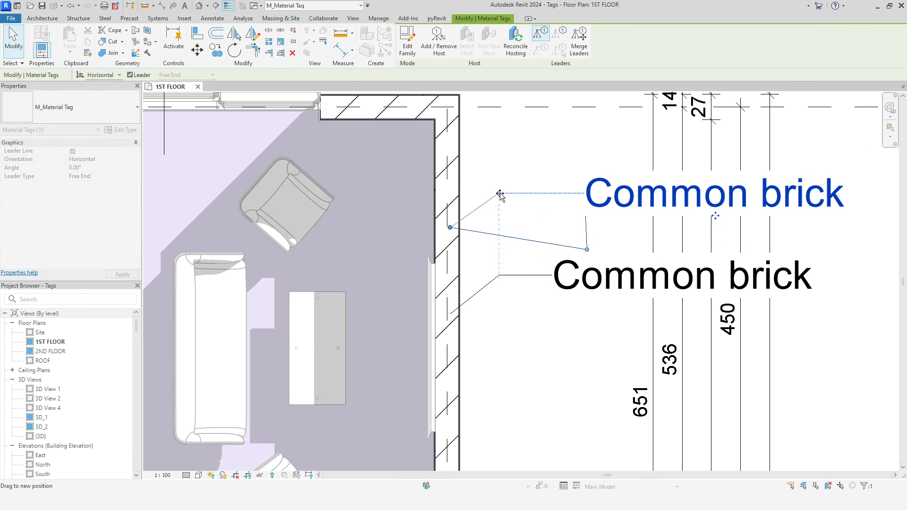
click(512, 229)
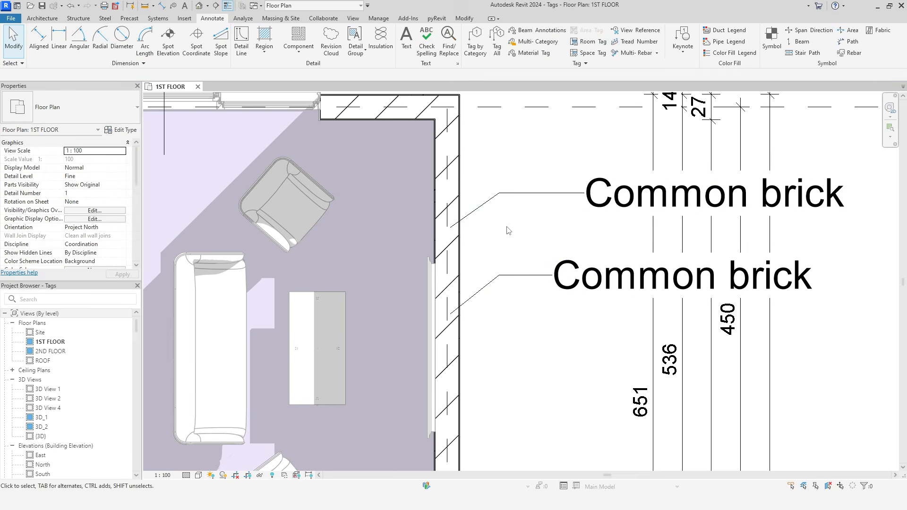
Move the upper material tag's leader end to the wall's outer face so it tags Gypsum Wall Board.
click(468, 218)
scroll(466, 218, up, 2)
drag(442, 232, 457, 229)
scroll(454, 228, up, 5)
scroll(576, 287, down, 6)
scroll(575, 288, down, 3)
Adjust the Gypsum Wall Board tag's text position beside its leader, above the Common brick tag.
middle_drag(556, 283, 470, 272)
click(509, 272)
click(577, 255)
drag(632, 259, 633, 267)
click(764, 283)
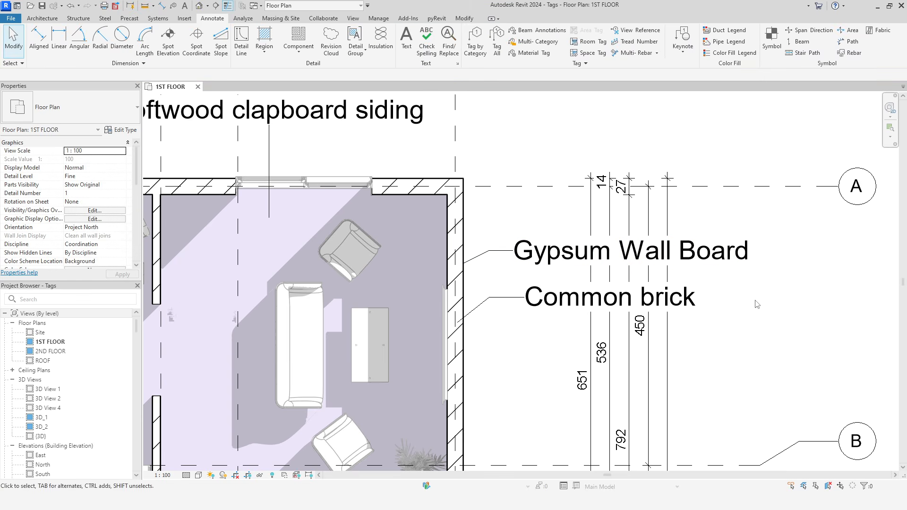
scroll(756, 304, down, 1)
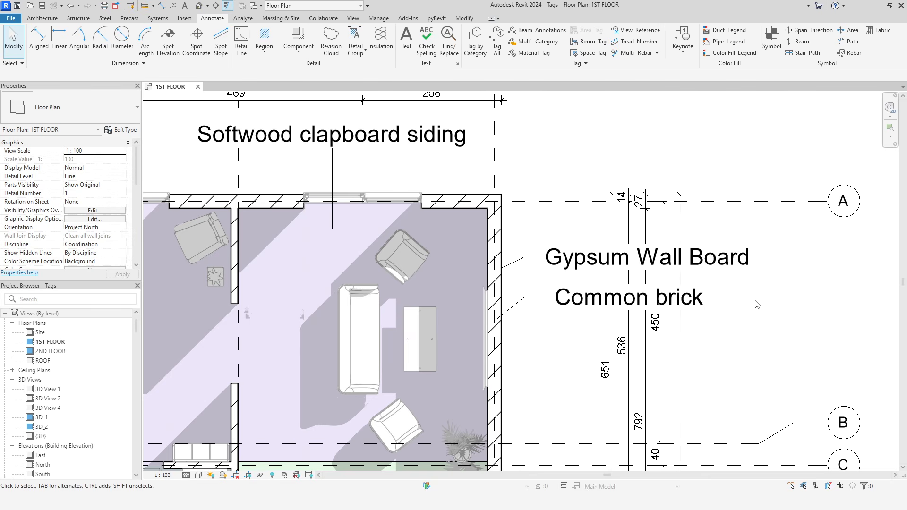
middle_drag(542, 142, 644, 151)
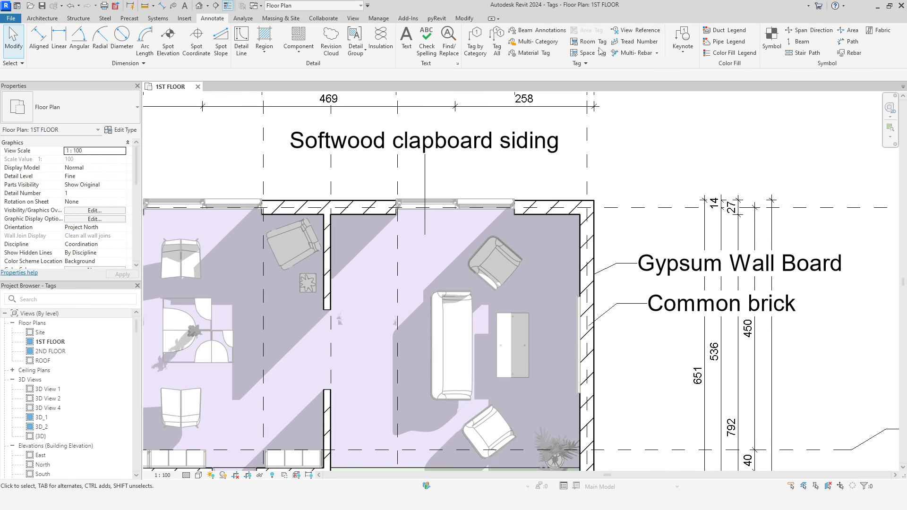
Place room tags without leaders in the living and dining rooms, and end room tagging.
click(598, 47)
scroll(487, 278, down, 3)
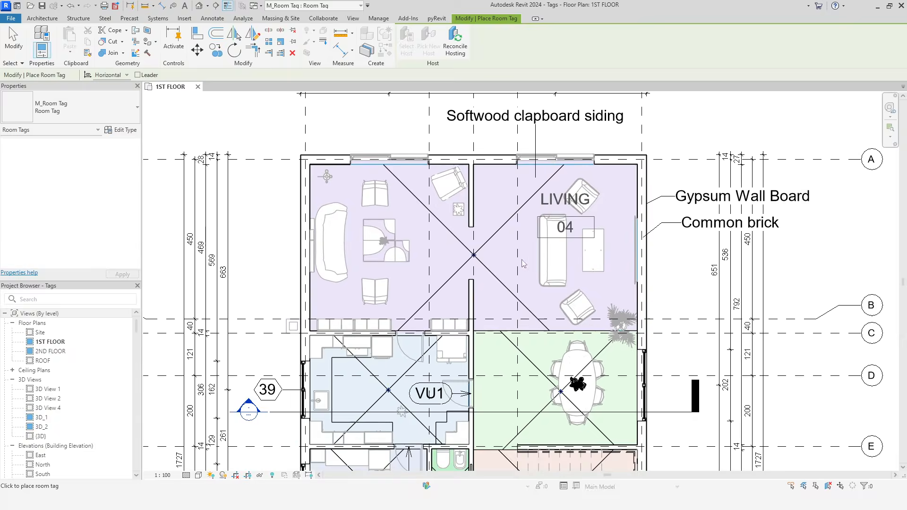
click(488, 257)
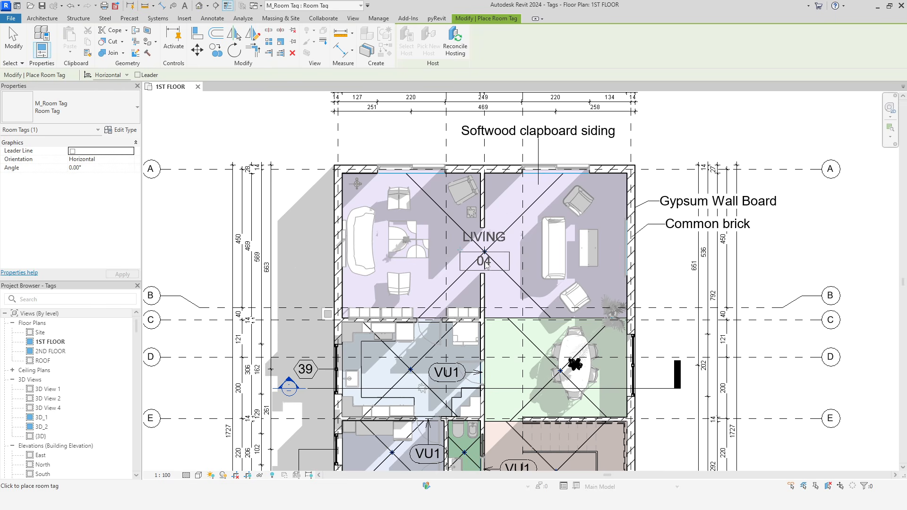
middle_drag(551, 301, 586, 193)
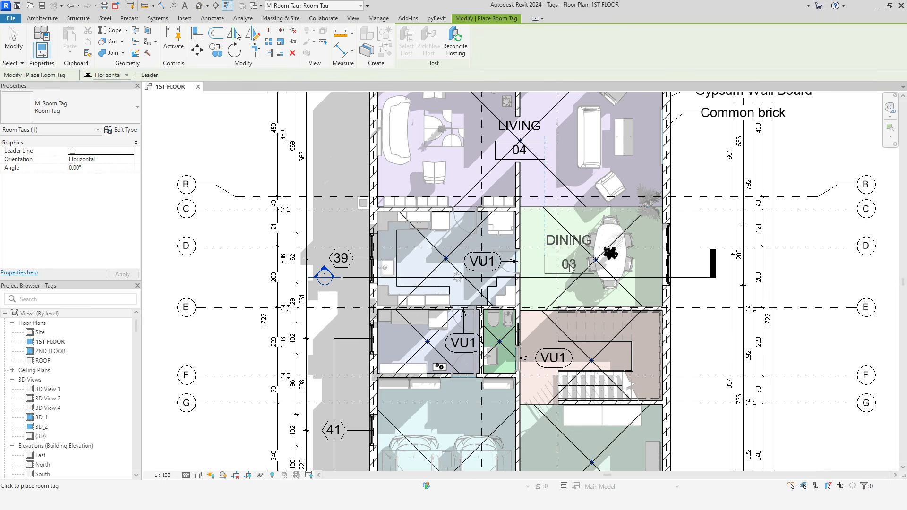
click(571, 268)
scroll(689, 261, up, 2)
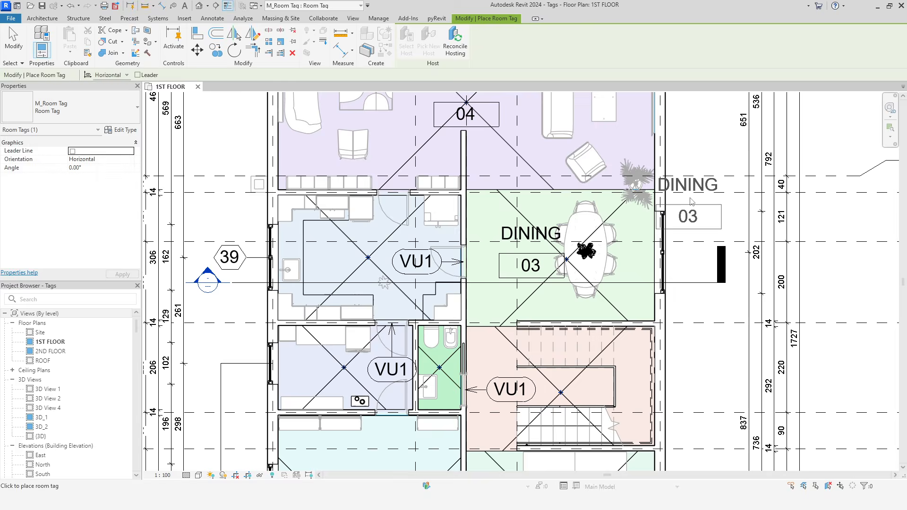
right_click(693, 178)
click(713, 183)
right_click(694, 143)
click(700, 148)
scroll(685, 148, down, 2)
middle_drag(689, 182, 652, 203)
scroll(662, 191, down, 1)
scroll(662, 191, down, 1)
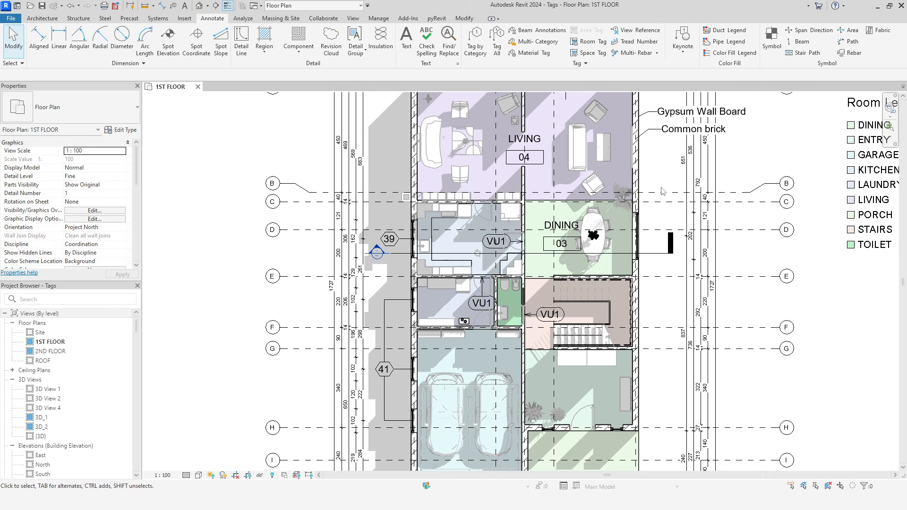
scroll(661, 191, down, 1)
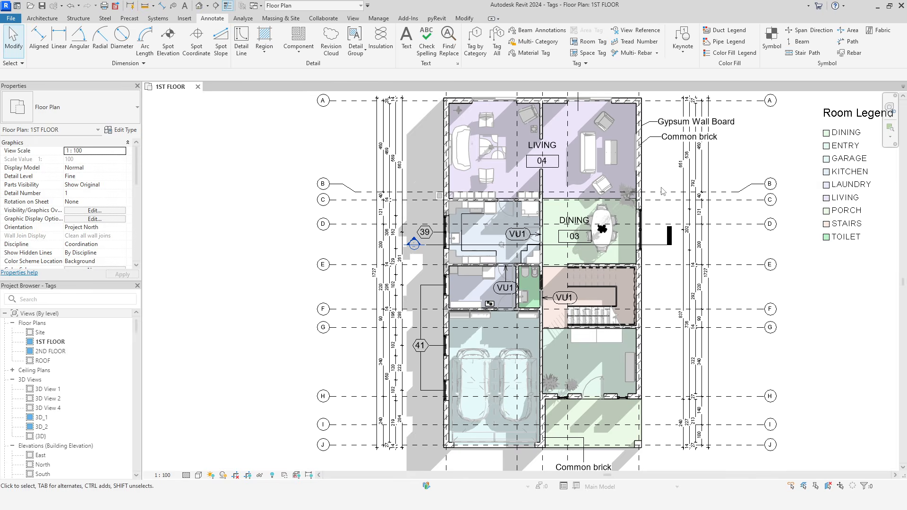
In Tag All, include door tags with M_Door Tag and room tags with the Room Tag With Area type.
click(496, 42)
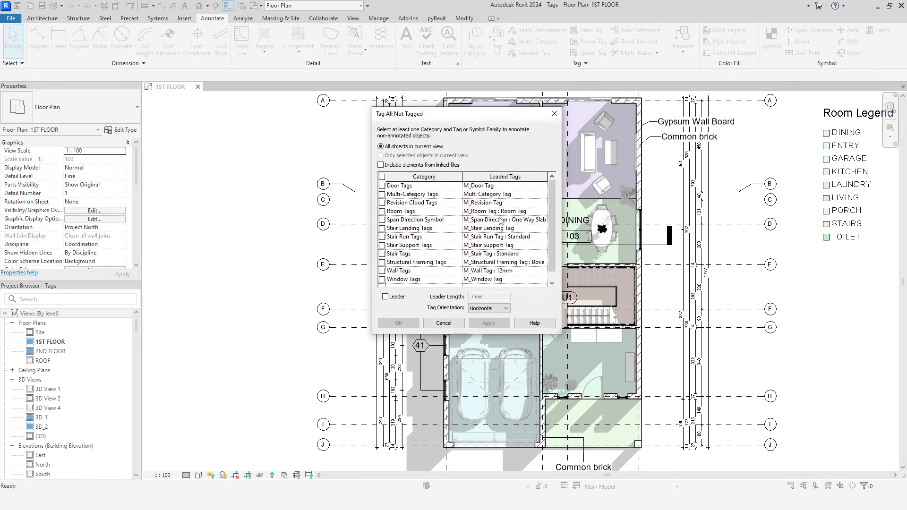
click(382, 187)
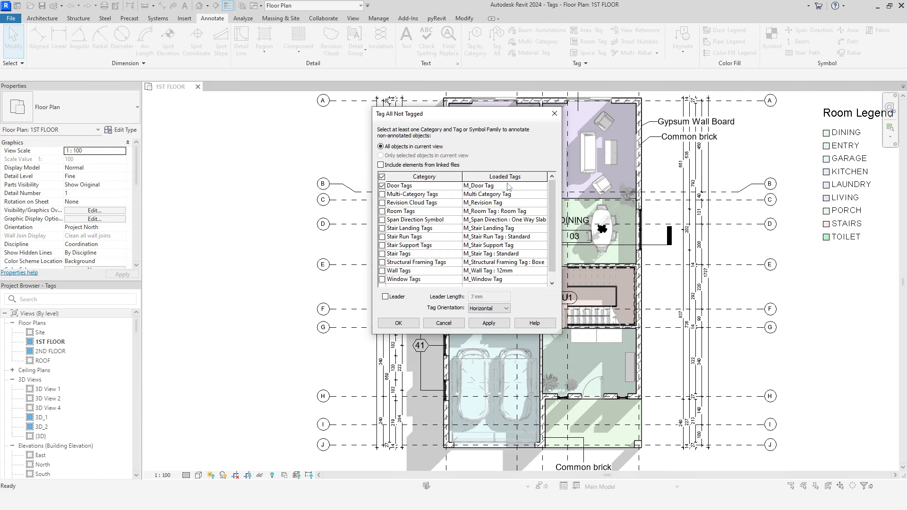
click(543, 188)
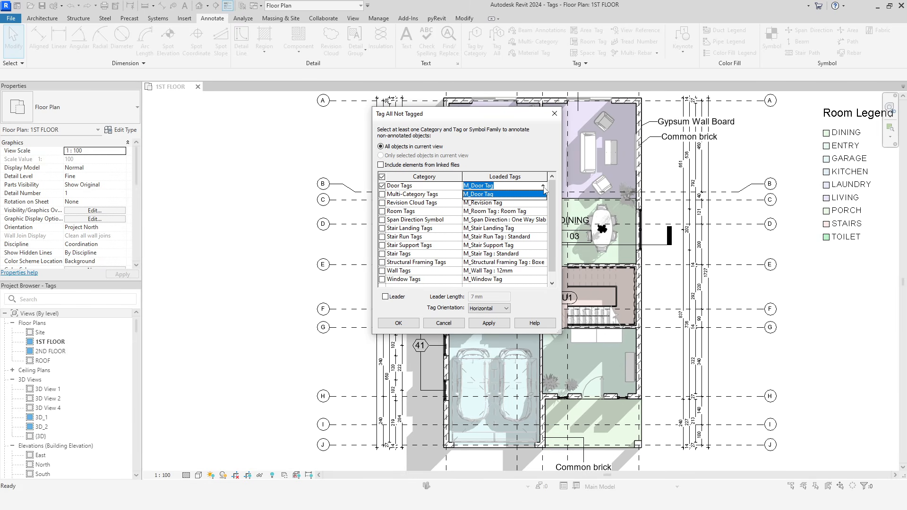
click(382, 211)
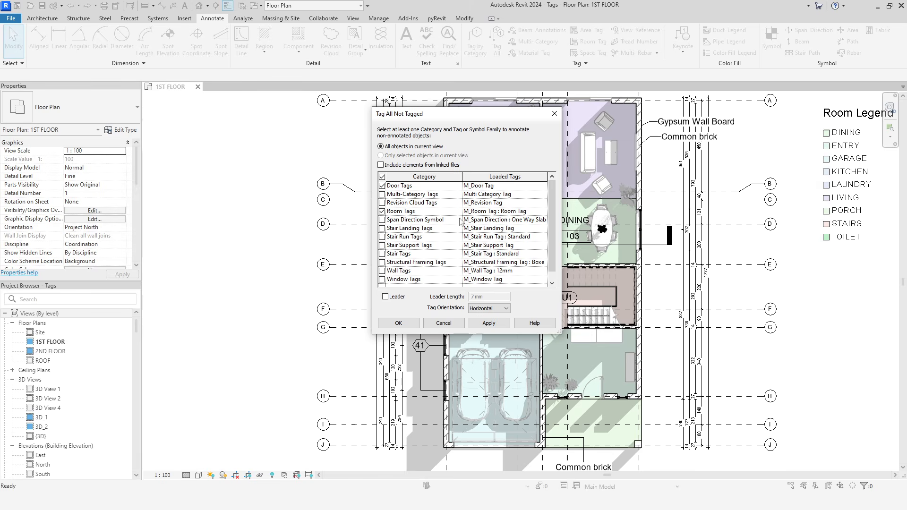
click(543, 212)
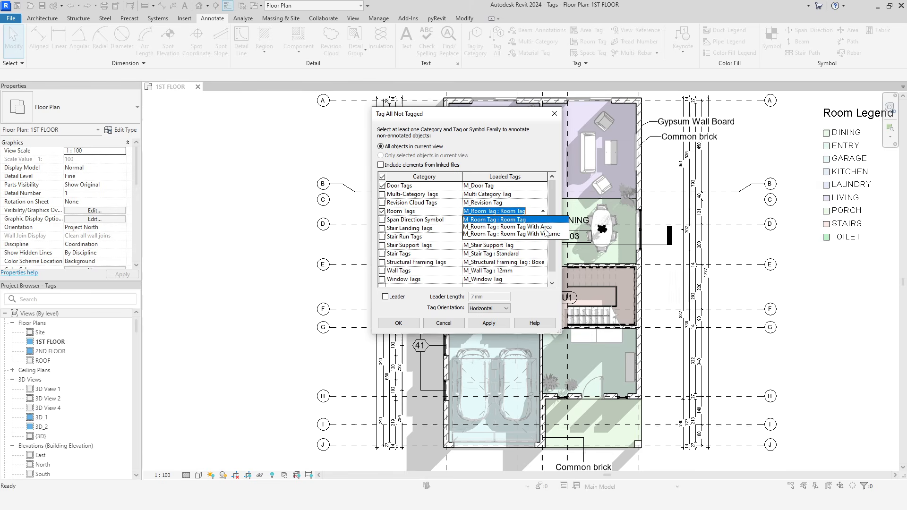
click(547, 227)
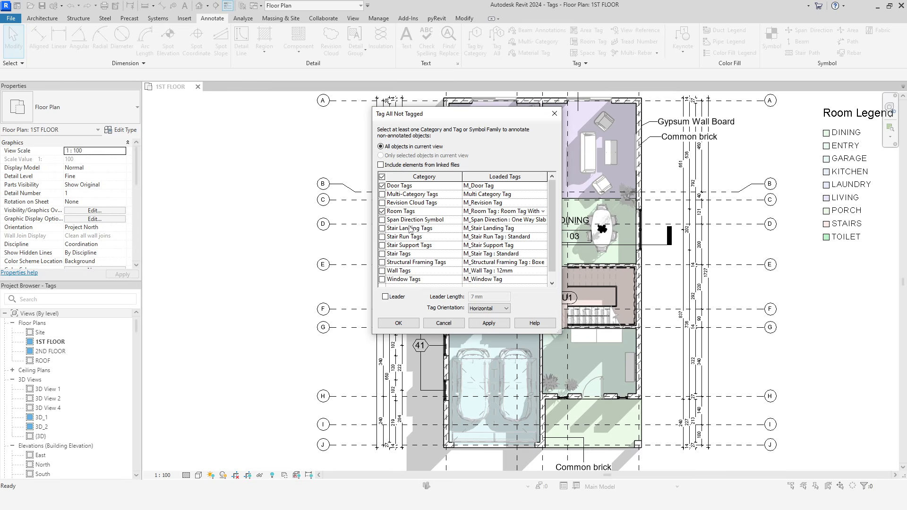
Include window tags with M_Window Tag, without leaders, and tag all untagged objects in the current view.
click(382, 280)
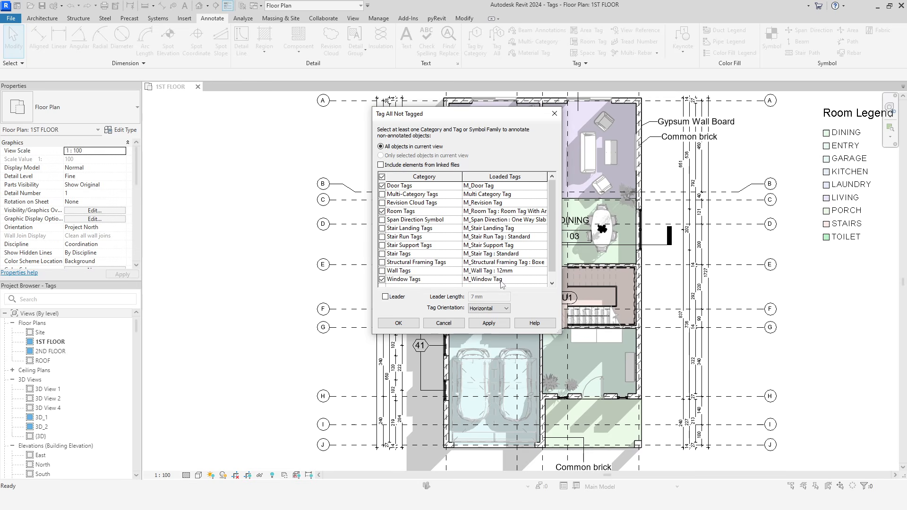
click(543, 280)
click(543, 281)
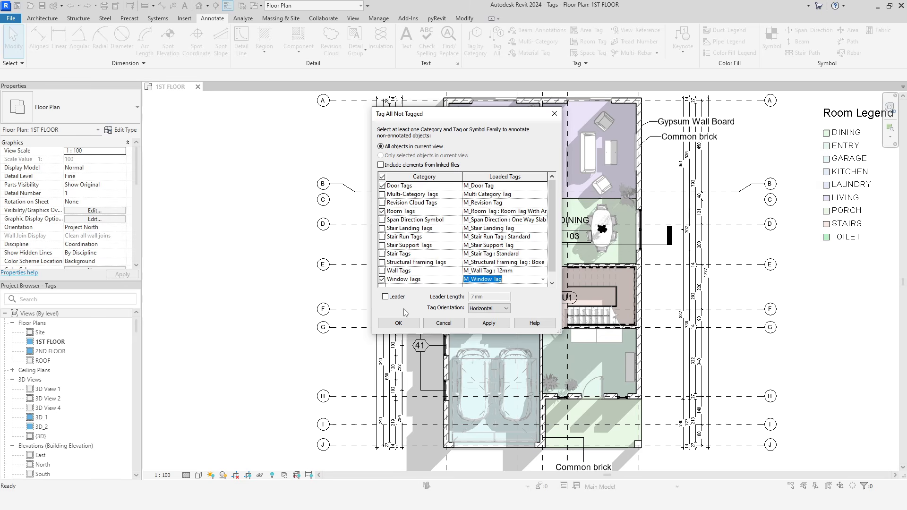
click(403, 323)
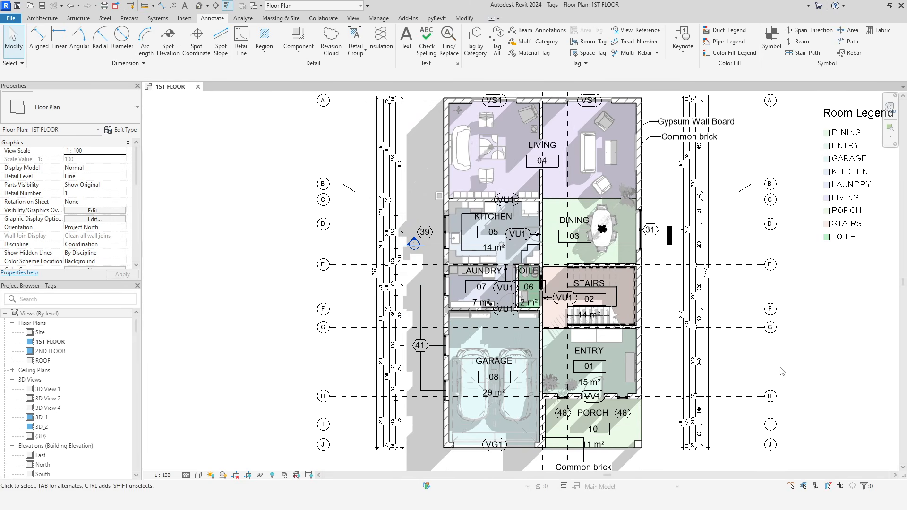
Set the first floor plan's view scale to 1 : 50.
scroll(648, 354, up, 1)
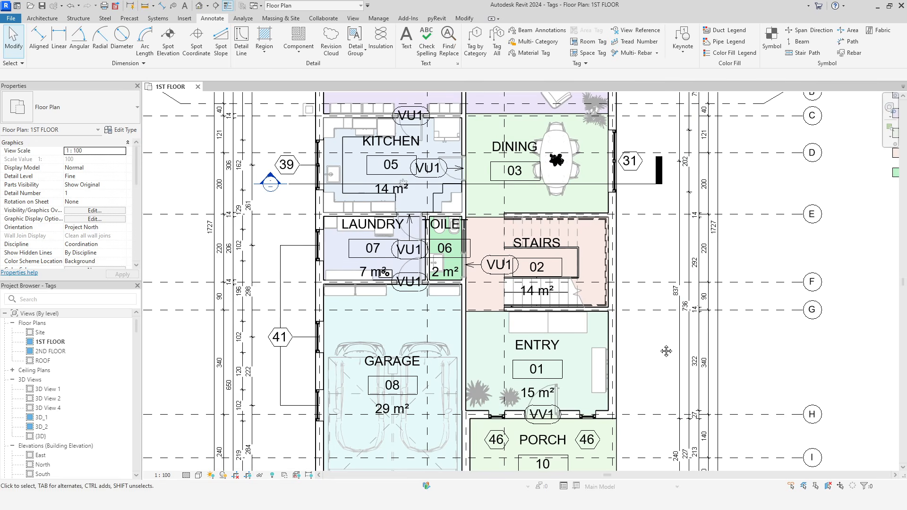
scroll(685, 344, up, 1)
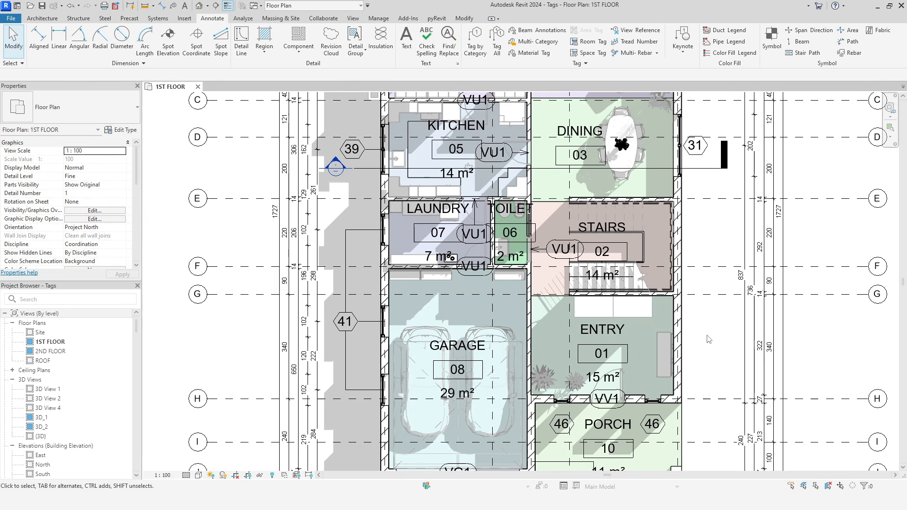
click(163, 475)
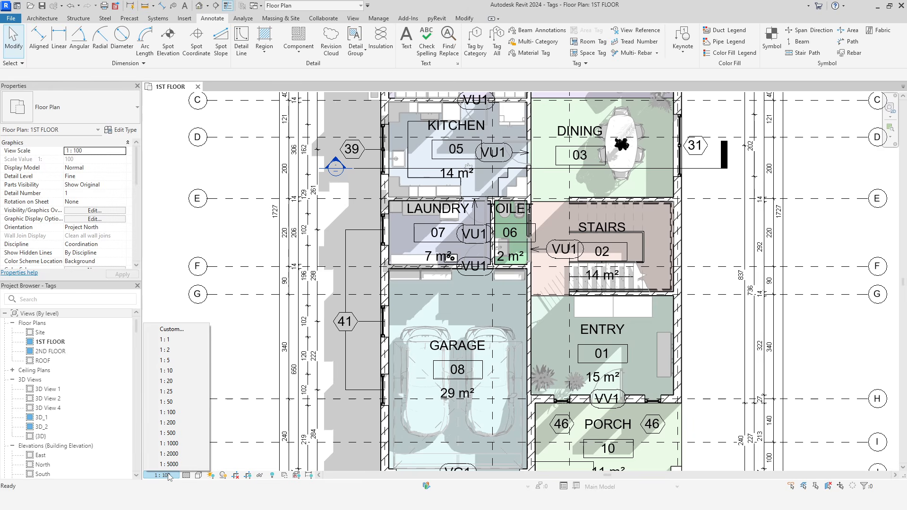
click(180, 405)
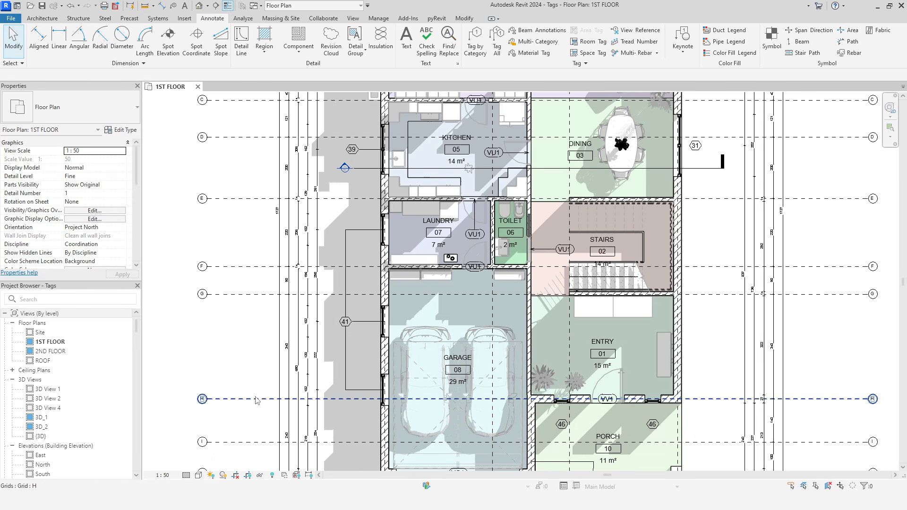
scroll(220, 359, down, 1)
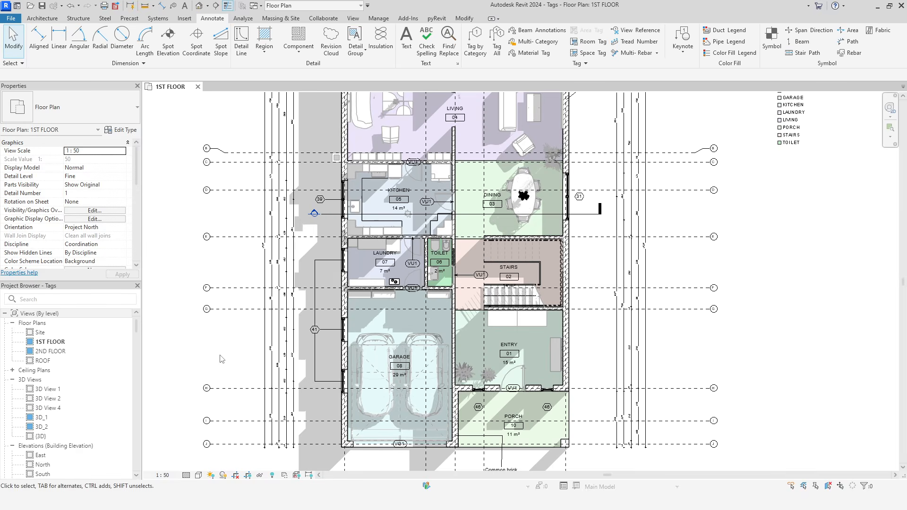
middle_drag(221, 359, 217, 383)
Return the first floor plan's view scale to 1 : 100.
click(162, 476)
click(168, 412)
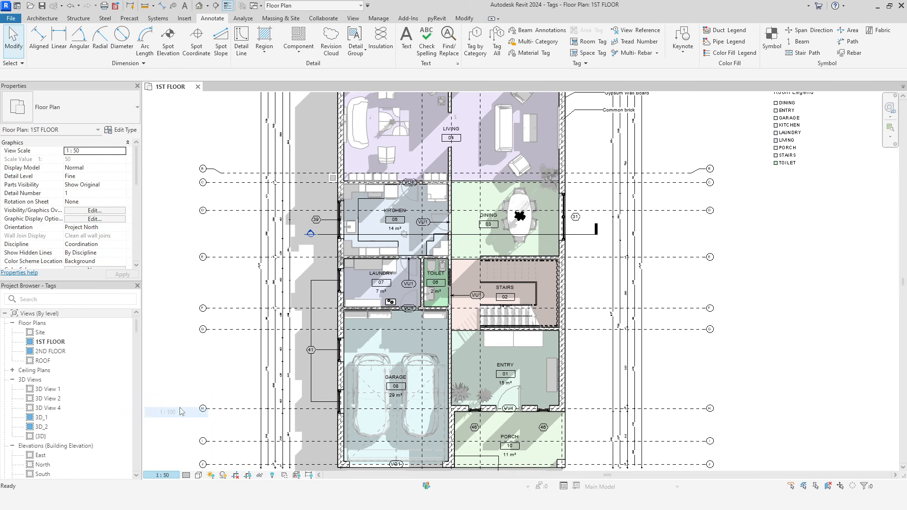
scroll(600, 293, up, 2)
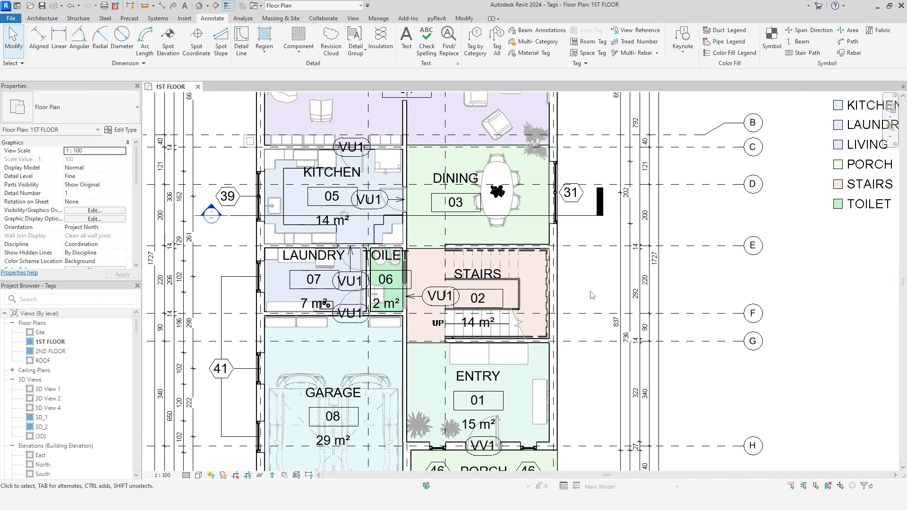
Select the garage door and check the Mark in its identity data against its tag, then deselect it.
middle_drag(591, 279, 667, 229)
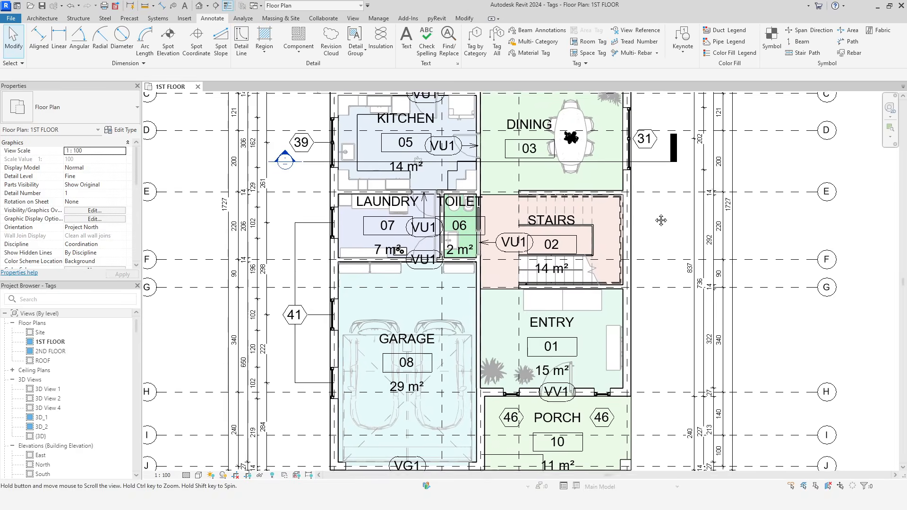
middle_drag(607, 355, 591, 238)
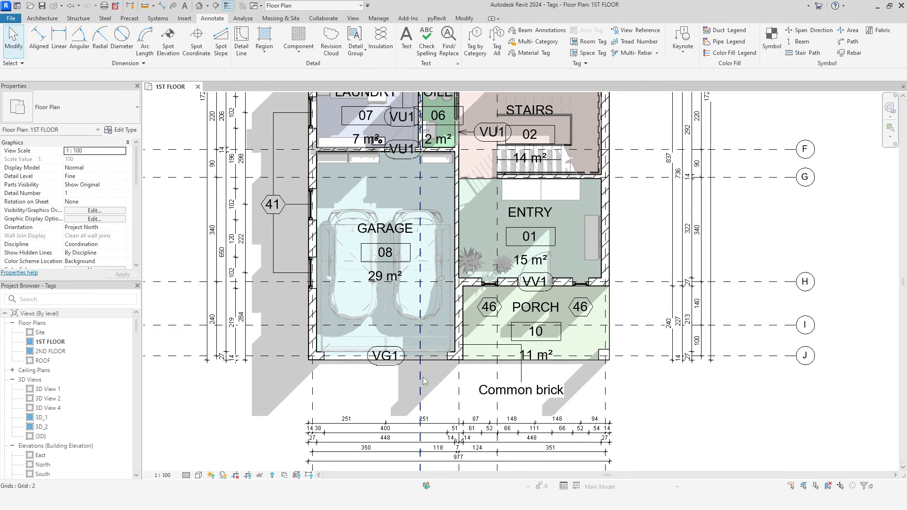
click(429, 360)
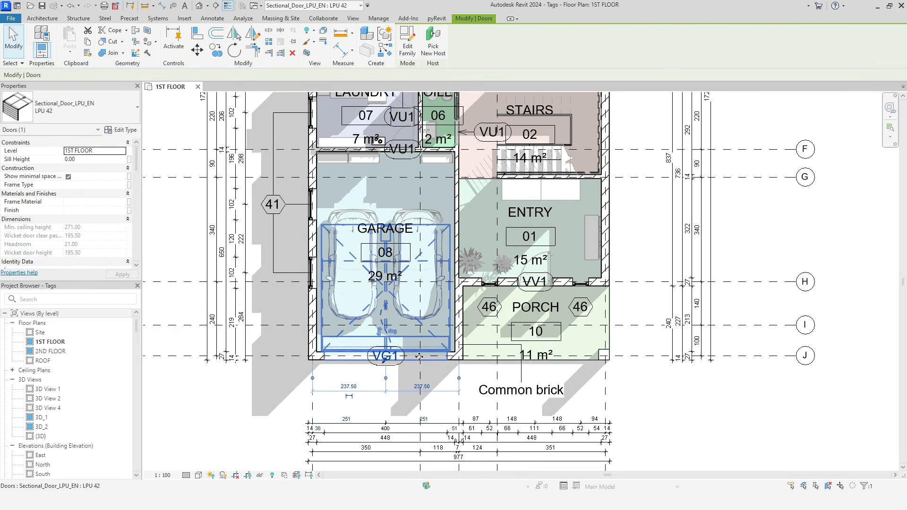
scroll(114, 207, down, 5)
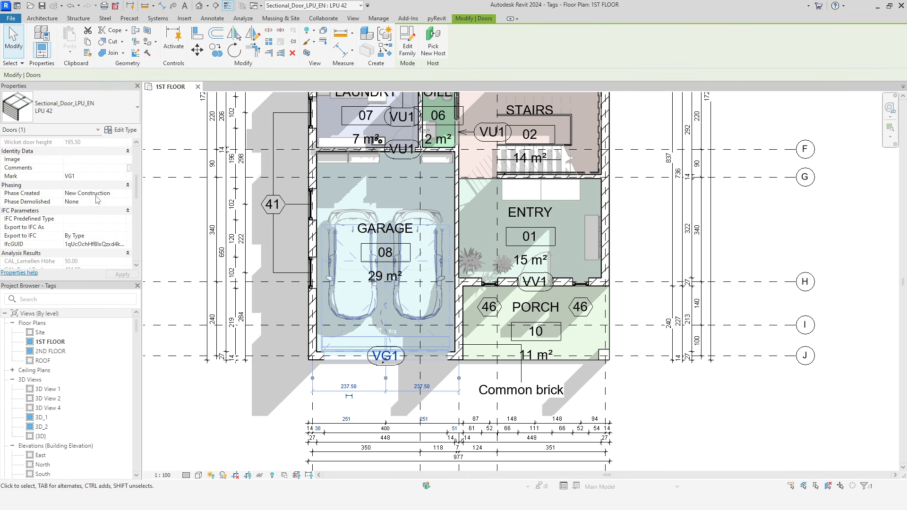
middle_drag(345, 182, 346, 268)
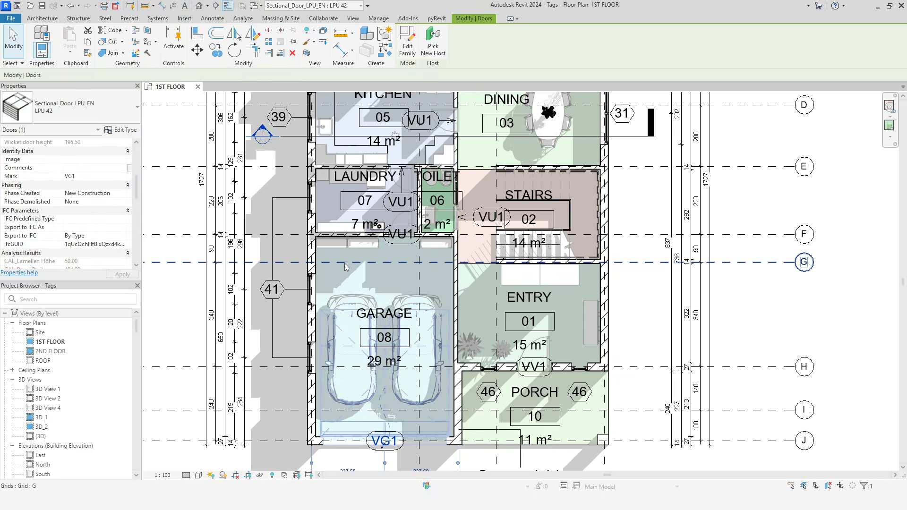
scroll(345, 268, up, 3)
key(Escape)
Select the window tag beside the kitchen and open its M_Window Tag family for editing.
mouse_move(266, 209)
middle_down()
mouse_move(303, 291)
mouse_move(291, 247)
middle_up()
scroll(302, 290, down, 1)
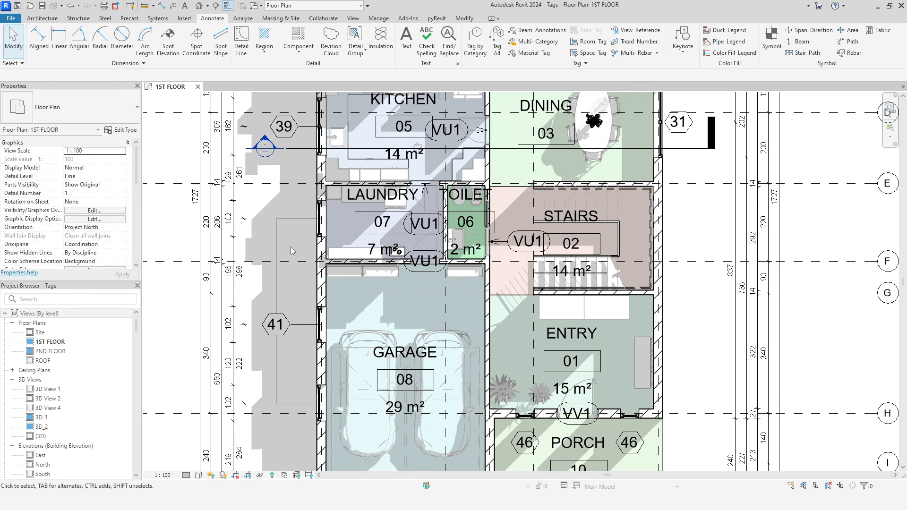
scroll(291, 246, down, 1)
middle_drag(278, 315, 254, 403)
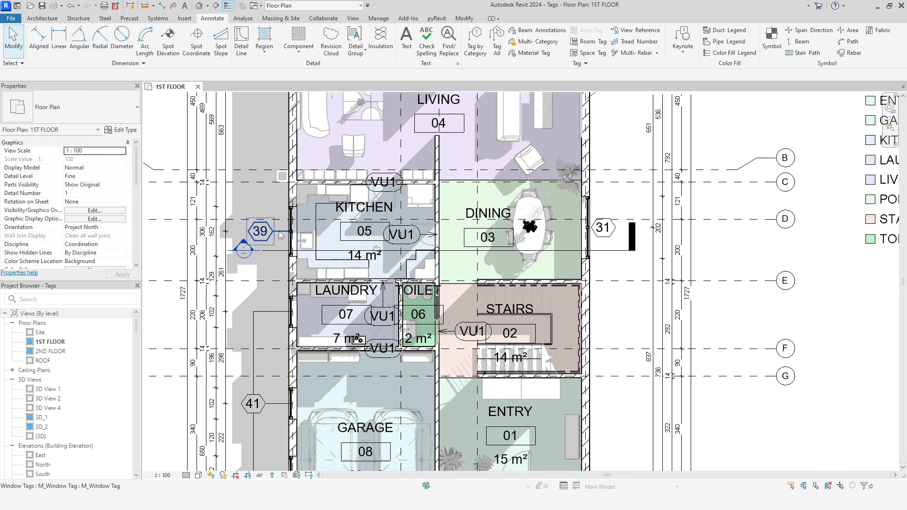
click(280, 234)
click(401, 53)
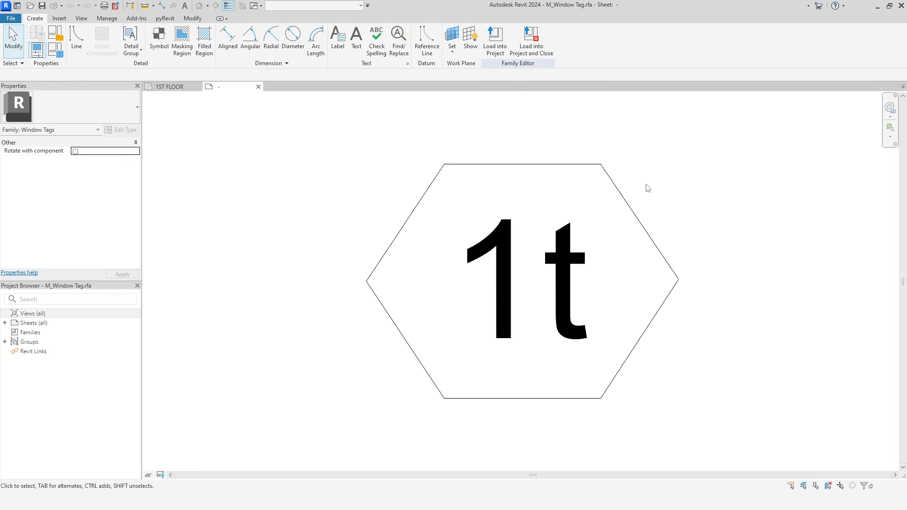
Open the window tag's label for editing and remove the Type Mark parameter from it.
click(524, 237)
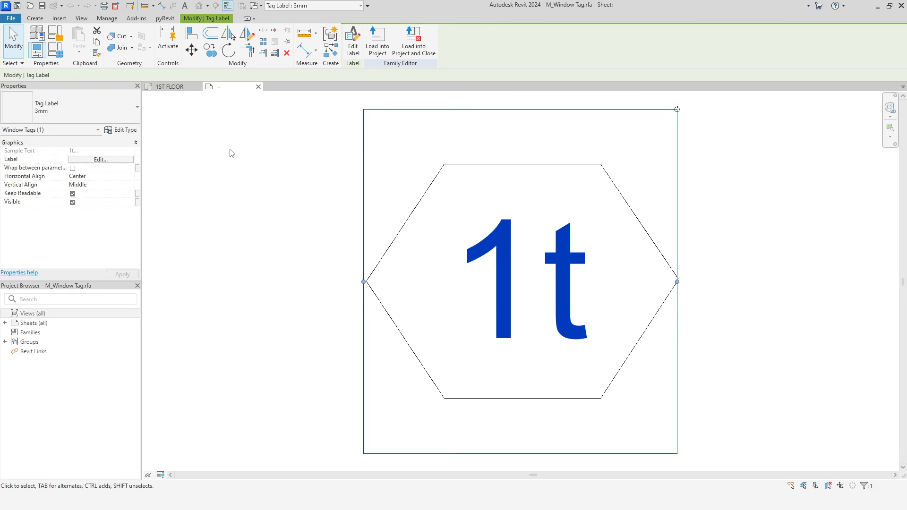
click(353, 43)
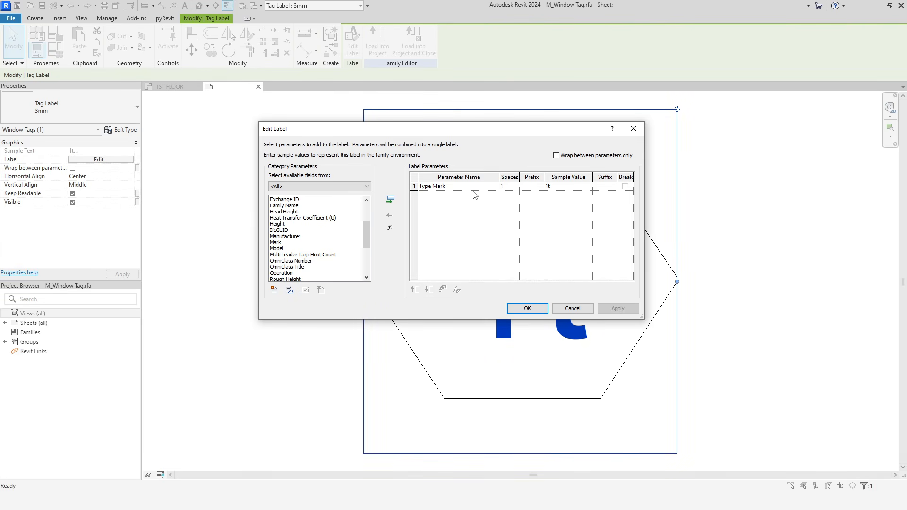
click(440, 187)
click(390, 216)
Add the Mark parameter to the window tag's label and confirm the label changes.
drag(364, 230, 366, 259)
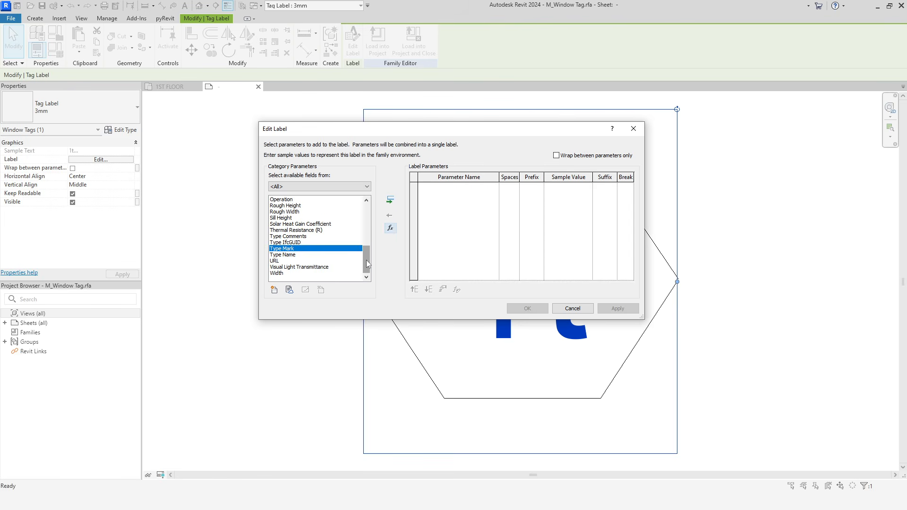
scroll(338, 254, up, 6)
scroll(338, 253, down, 1)
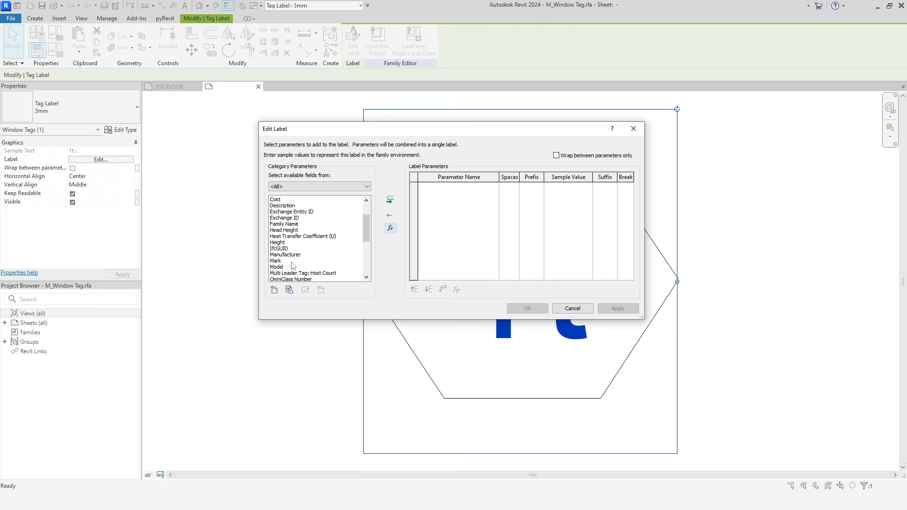
click(292, 261)
click(392, 201)
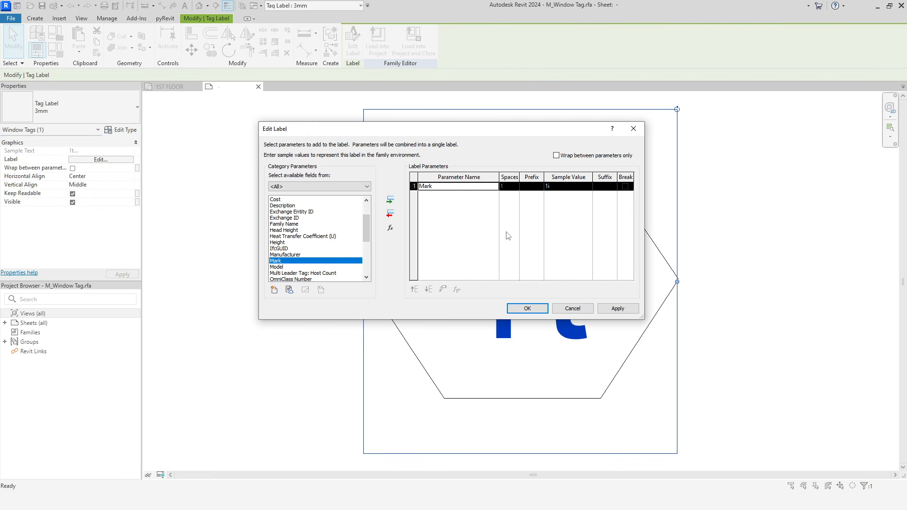
click(527, 308)
click(778, 345)
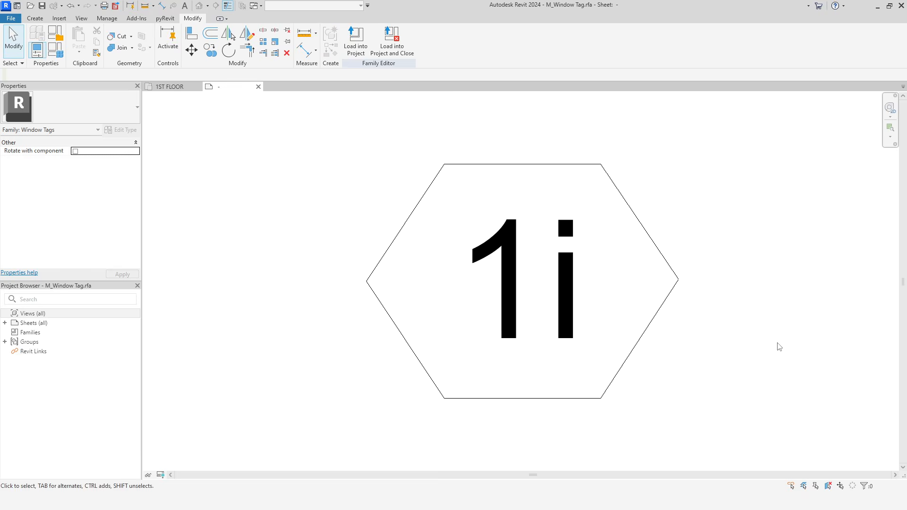
Select the tag's whole hexagonal outline as a chain of lines to examine its properties, then deselect it.
scroll(778, 343, down, 1)
middle_drag(778, 344, 700, 330)
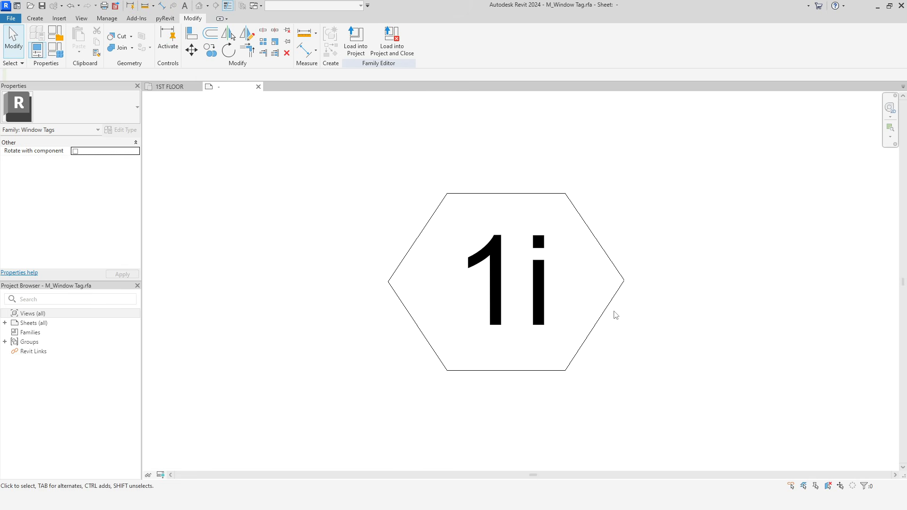
key(Tab)
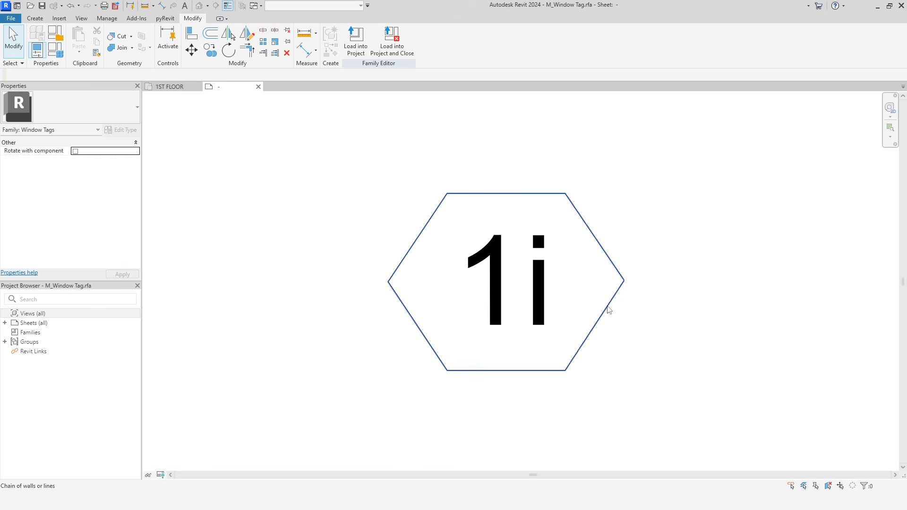
click(609, 309)
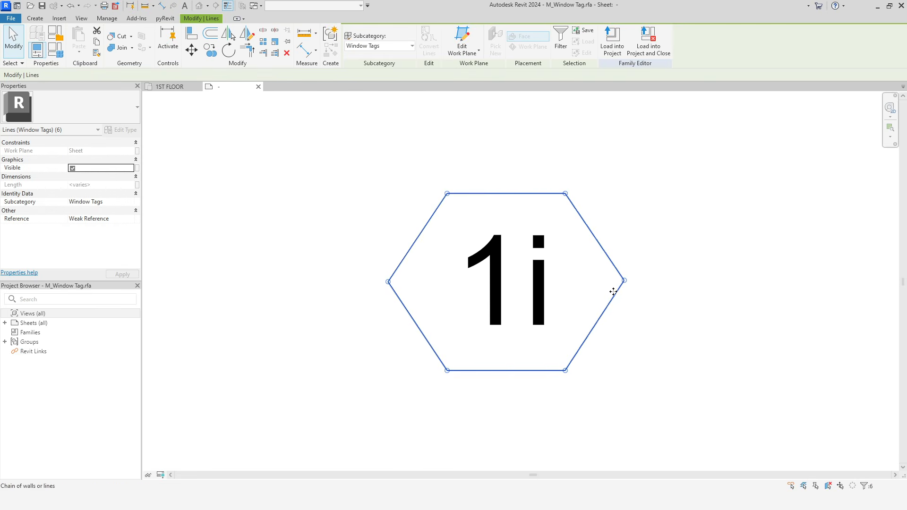
click(694, 266)
Duplicate the window tag label's 3mm type as a new type named 1.5 mm.
click(437, 265)
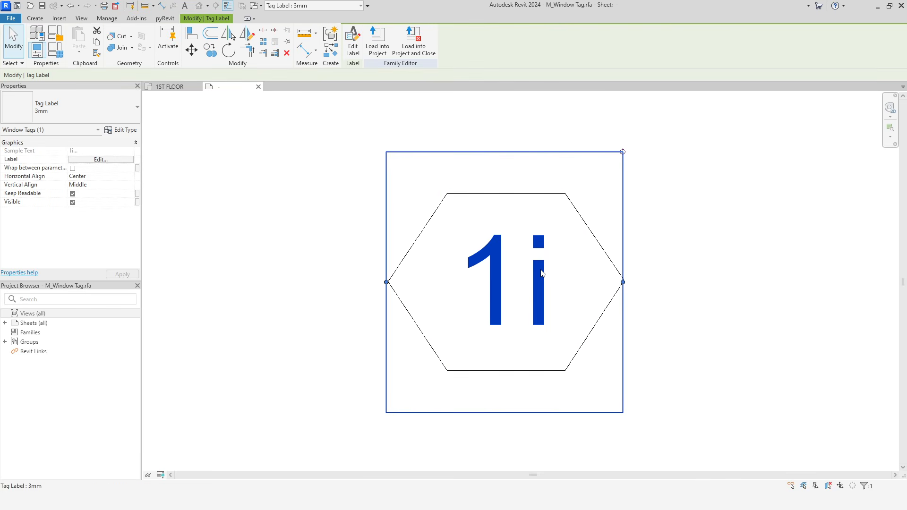
click(119, 113)
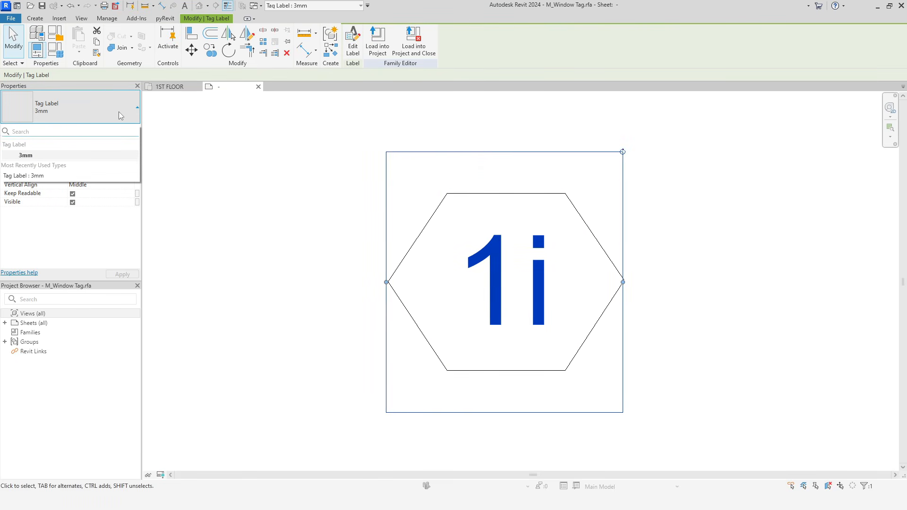
click(118, 111)
click(122, 130)
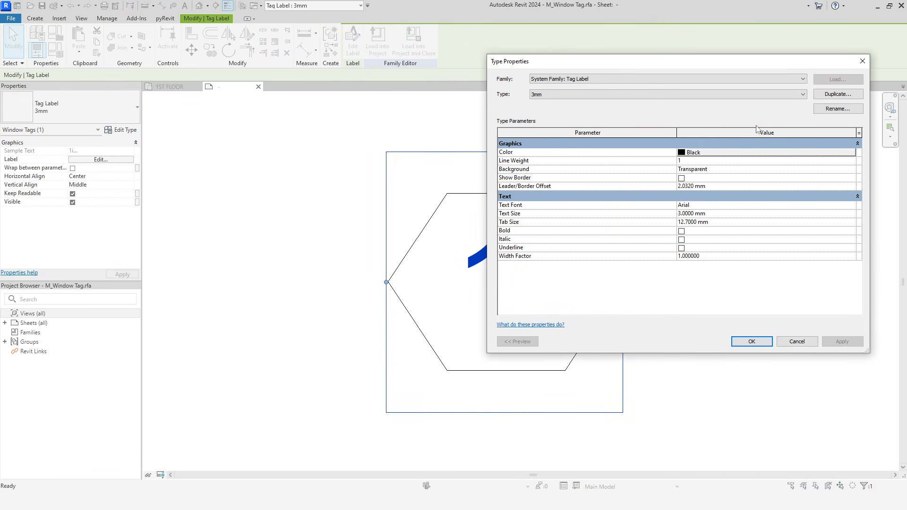
click(837, 95)
text(1.5)
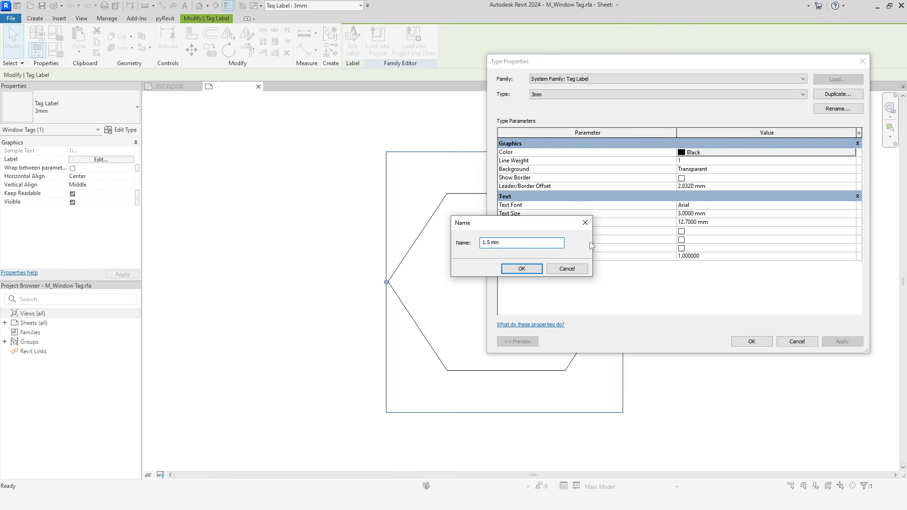
click(541, 268)
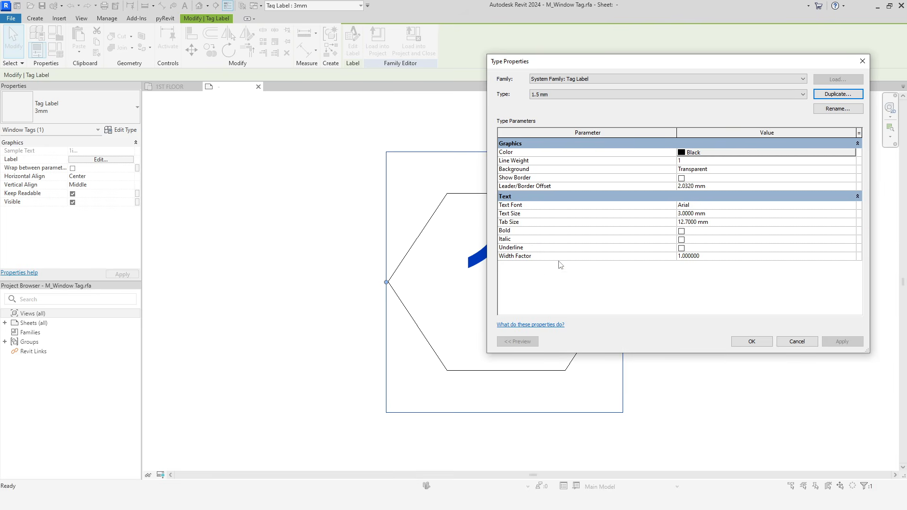
Set the new label type's text size to 1.5 mm and apply it to the tag label.
double_click(683, 215)
text(1.)
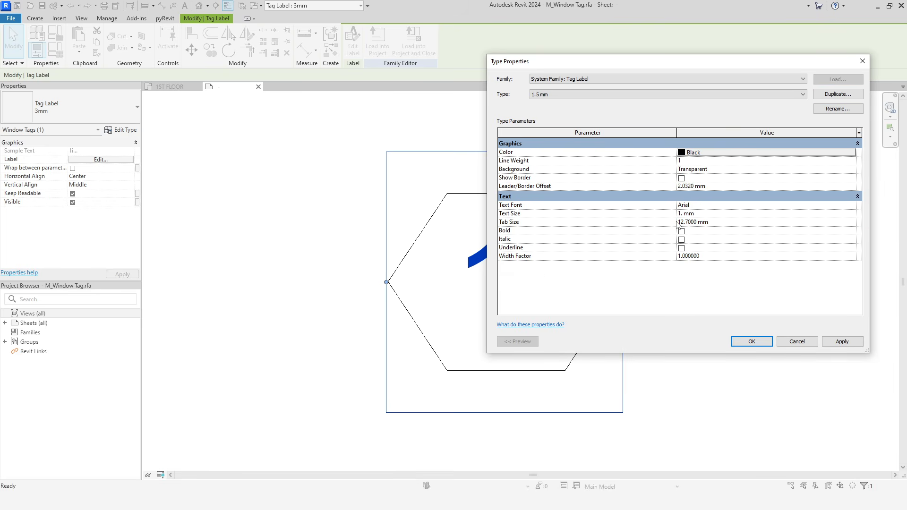
text(5)
key(Return)
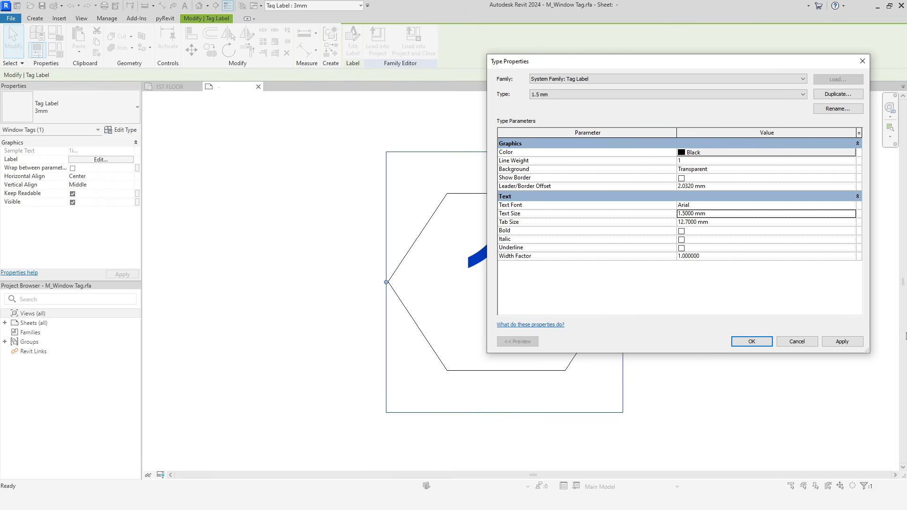
click(746, 342)
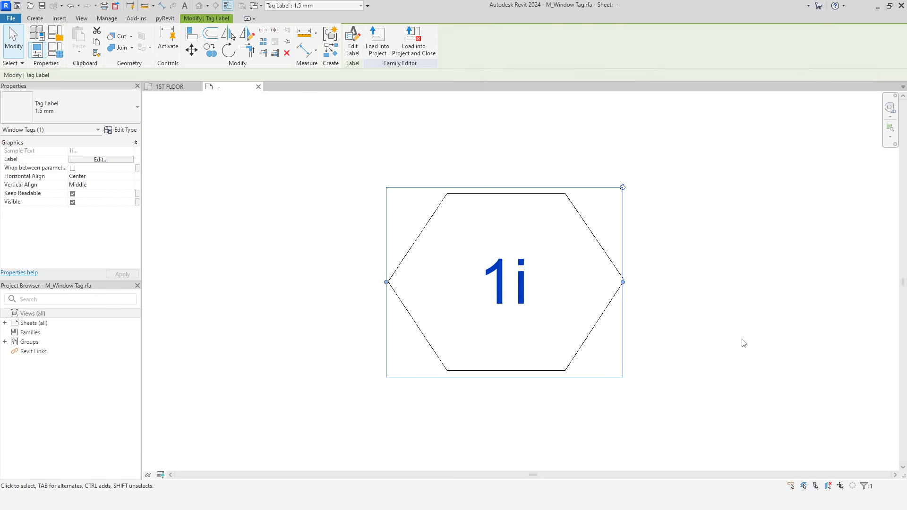
click(715, 346)
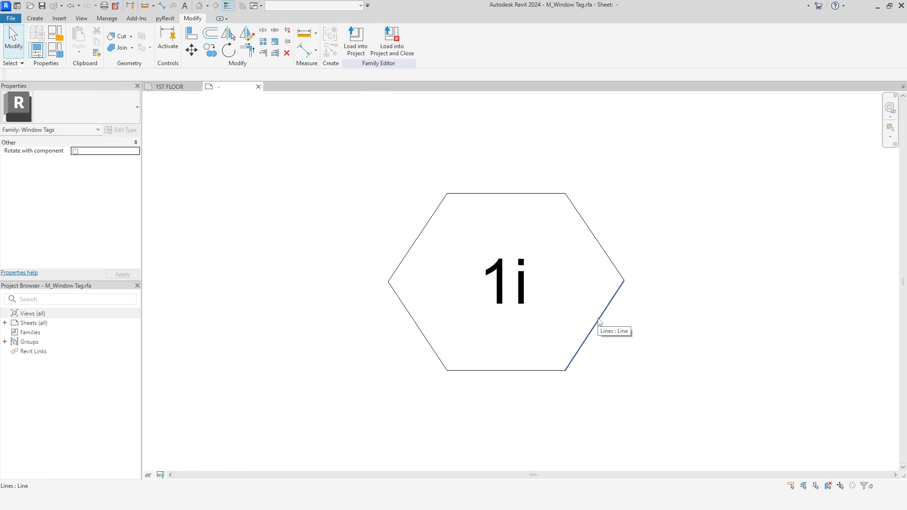
Draw a circle with a radius of about 2.8 mm around the label, centred in the hexagon.
click(609, 259)
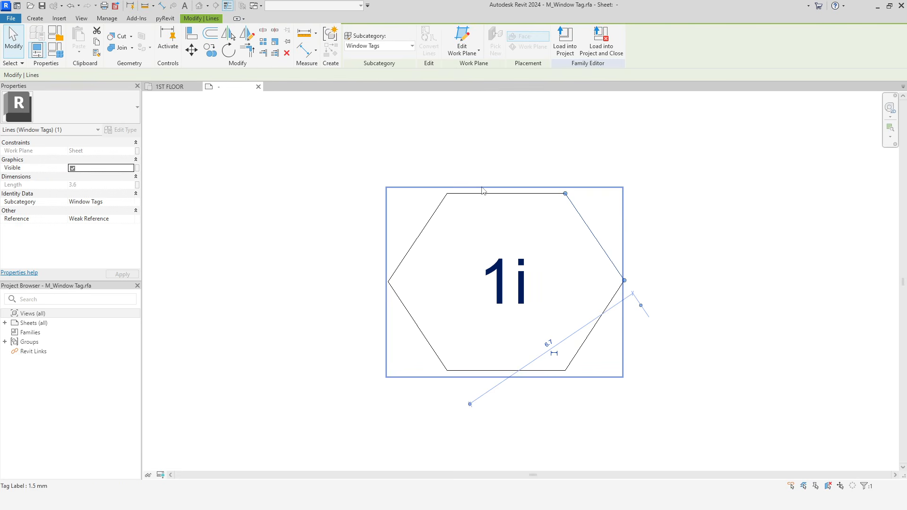
click(305, 148)
click(35, 18)
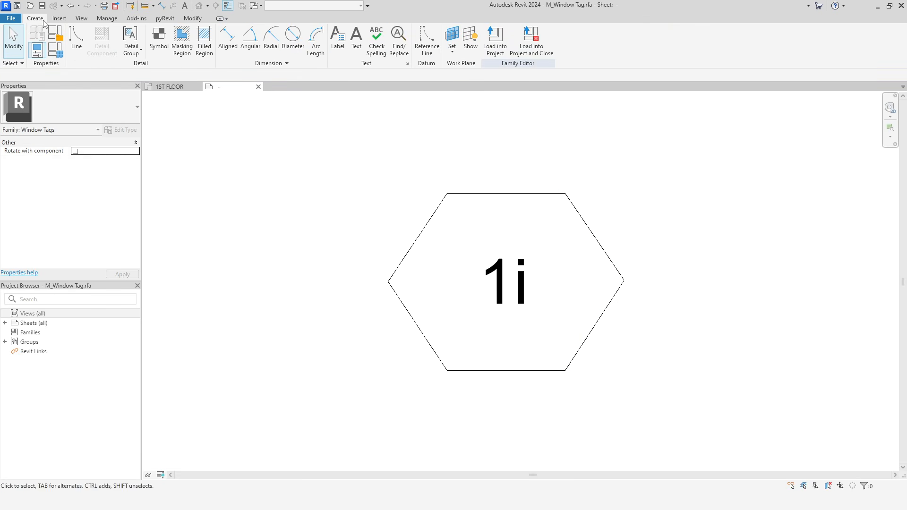
click(75, 49)
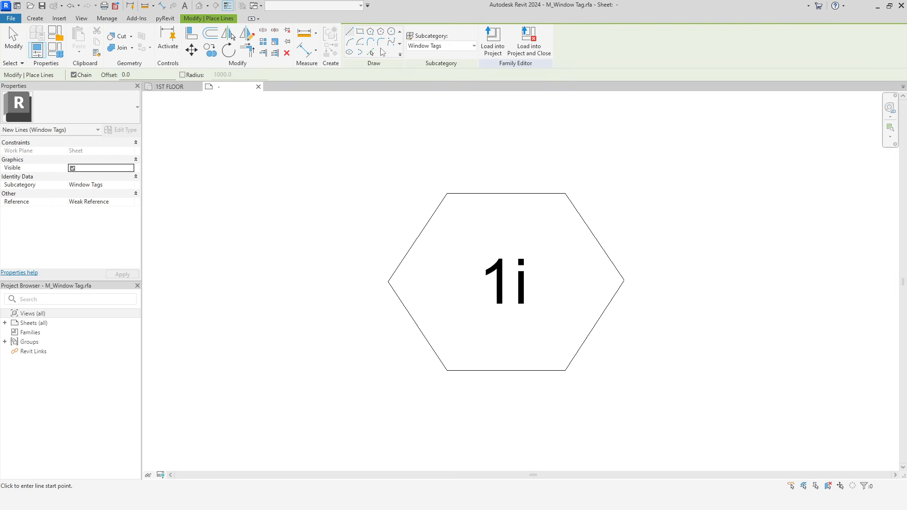
click(391, 31)
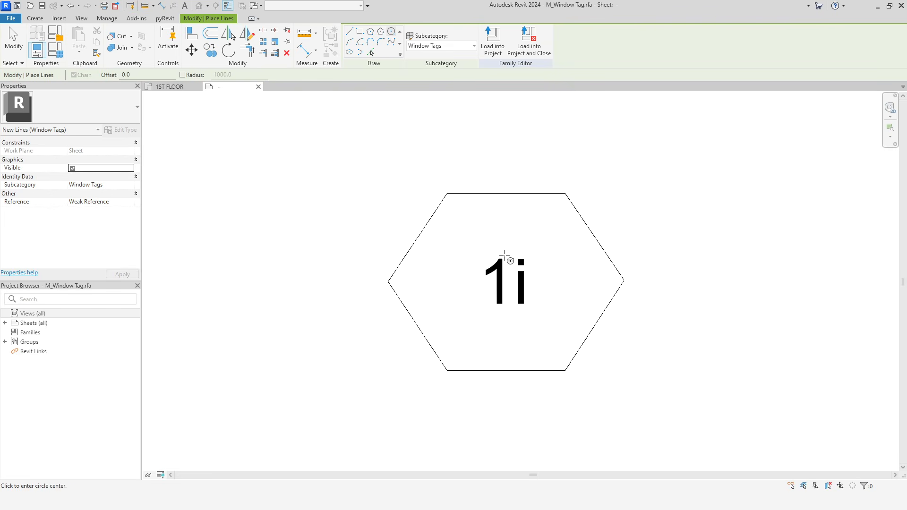
click(509, 282)
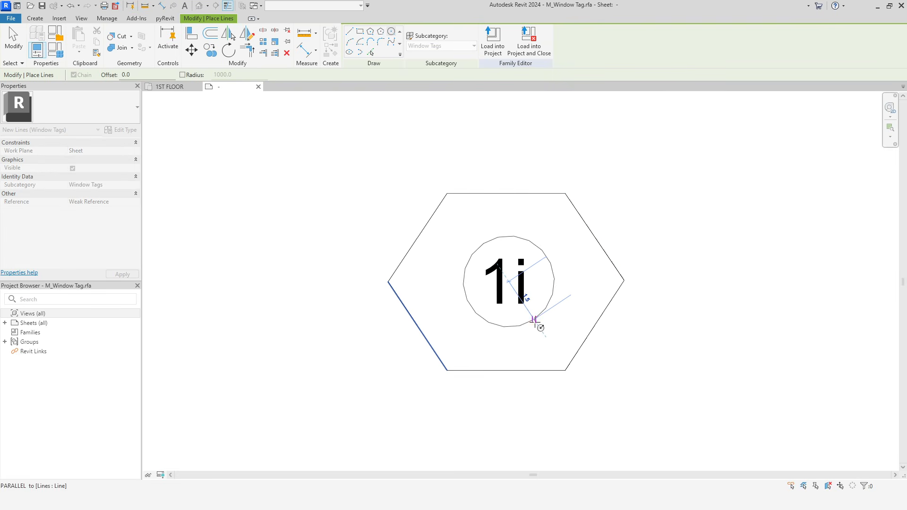
click(561, 348)
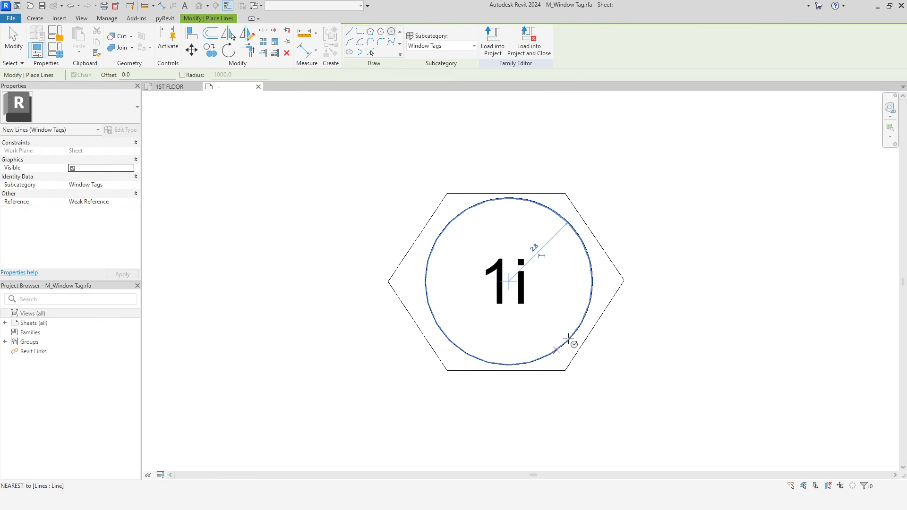
Delete the hexagonal outline and load the window tag family into the project, overwriting the existing version.
right_click(650, 166)
click(591, 226)
key(Delete)
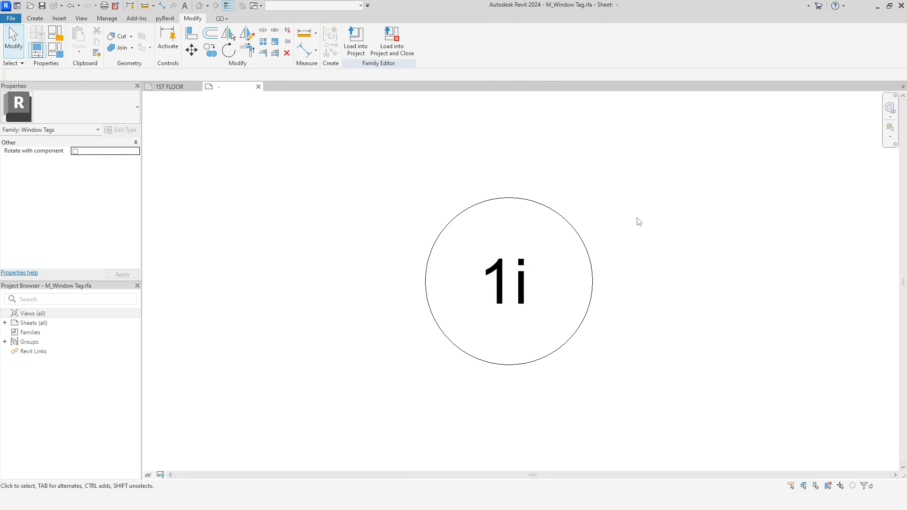
click(355, 38)
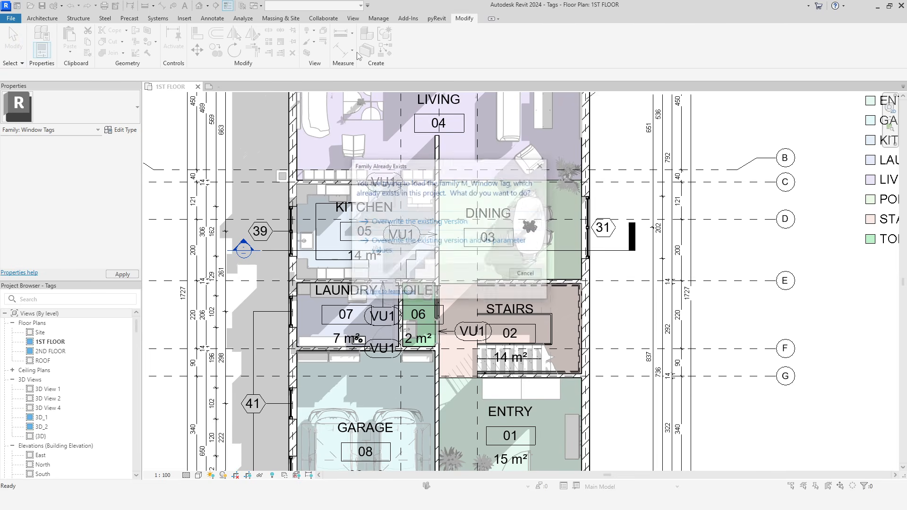
click(416, 245)
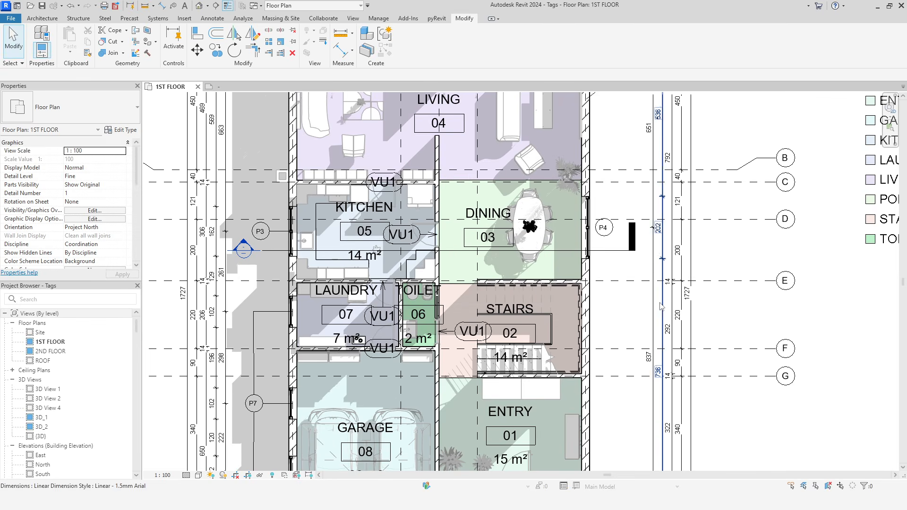
Delete the P7 window tag shared by the laundry and garage windows.
middle_drag(697, 317, 697, 247)
middle_drag(364, 416, 366, 365)
scroll(357, 289, up, 1)
scroll(367, 302, up, 1)
click(372, 330)
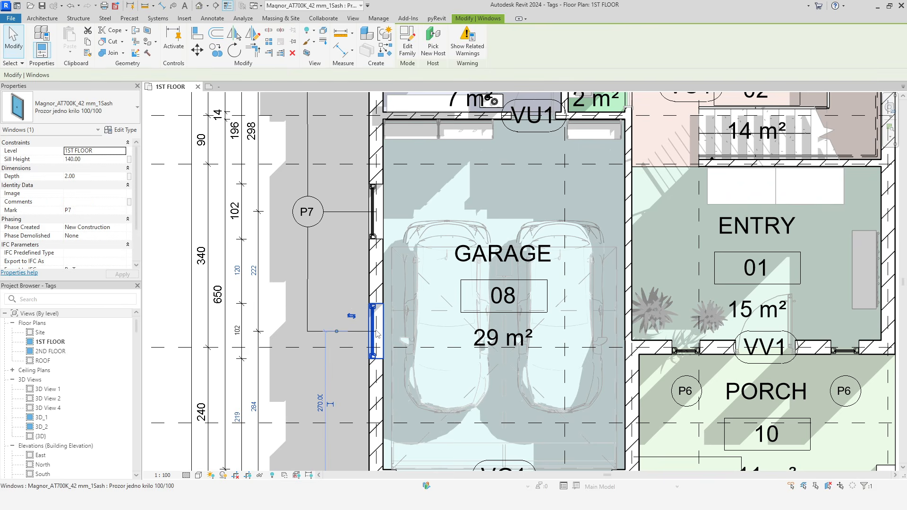
key(Escape)
middle_drag(311, 256, 290, 320)
click(290, 320)
key(Delete)
Tag the laundry window with a leader and copy that tag to both garage windows.
middle_drag(324, 179, 317, 270)
scroll(314, 226, down, 1)
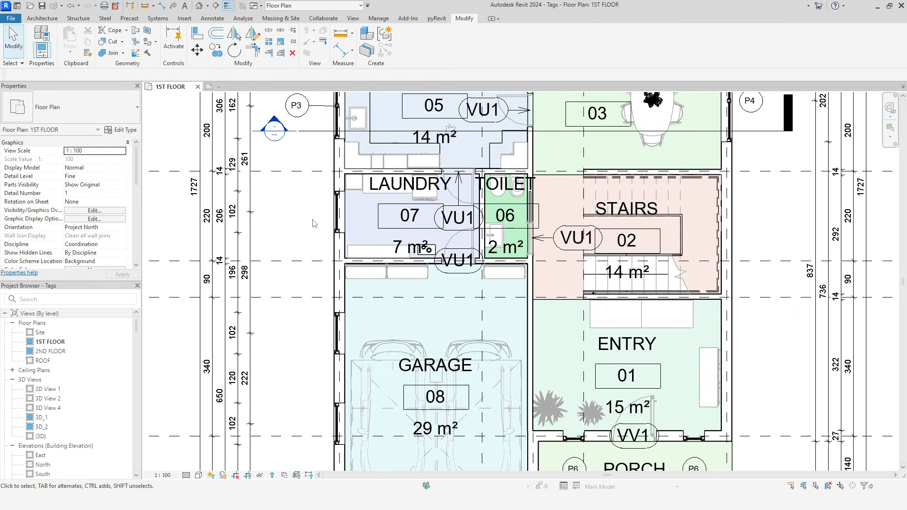
click(322, 109)
key(m)
key(v)
click(336, 109)
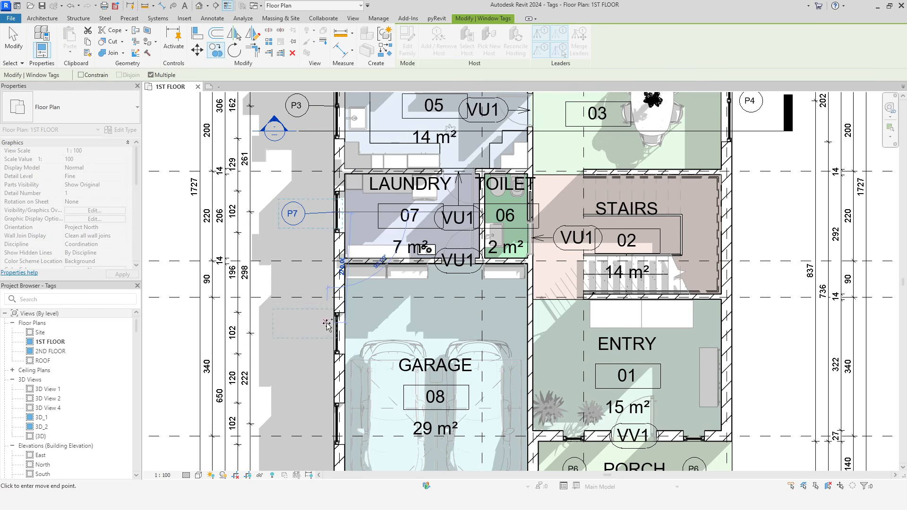
middle_drag(337, 366, 362, 259)
mouse_move(481, 214)
middle_down()
mouse_move(492, 325)
mouse_move(416, 238)
mouse_move(491, 211)
middle_up()
key(Escape)
key(Escape)
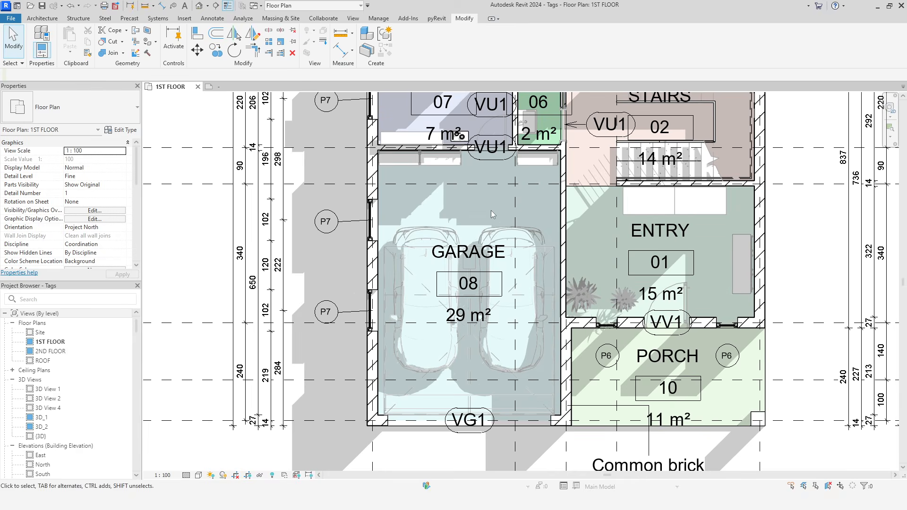
Return to the window tag family and add the Width parameter to its label after Mark.
scroll(335, 221, up, 3)
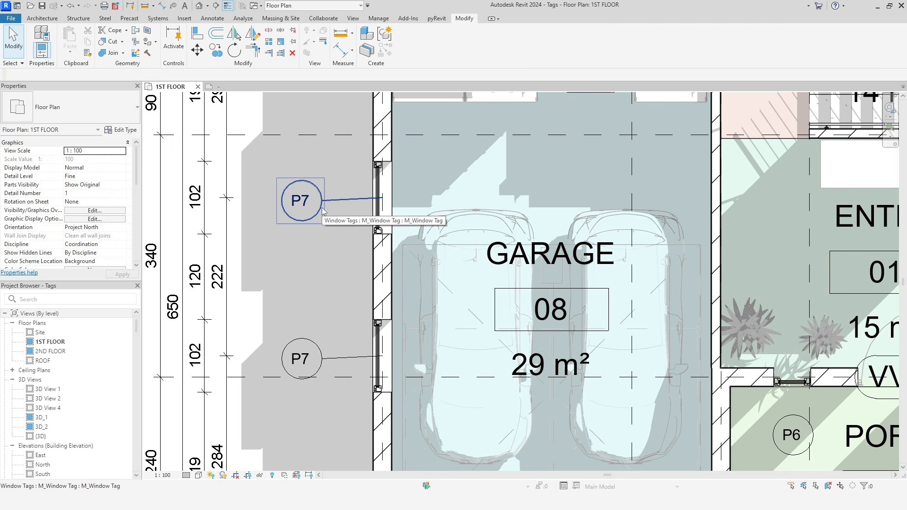
click(322, 208)
click(239, 87)
middle_drag(633, 349, 580, 314)
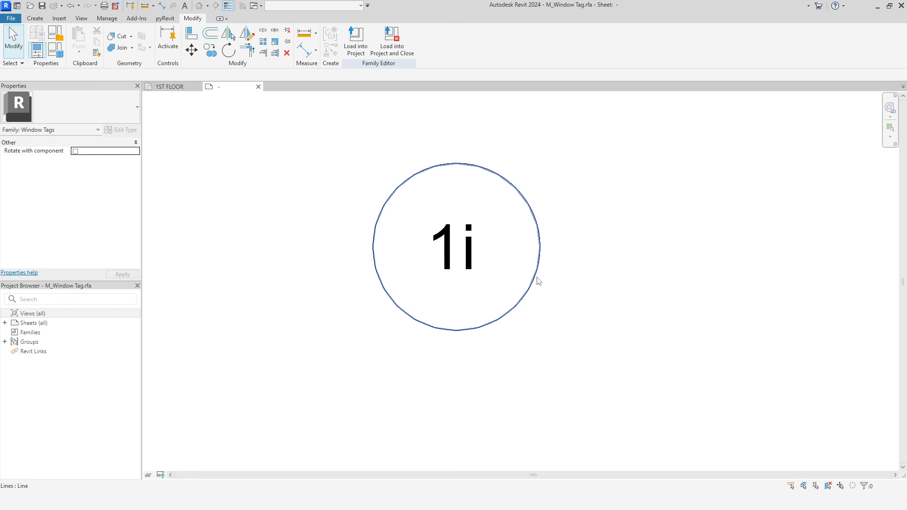
click(454, 255)
click(455, 255)
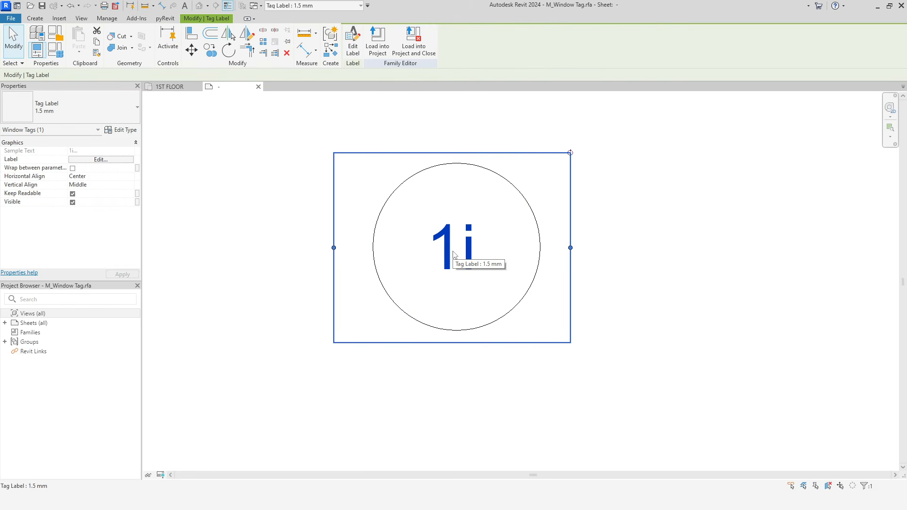
click(354, 44)
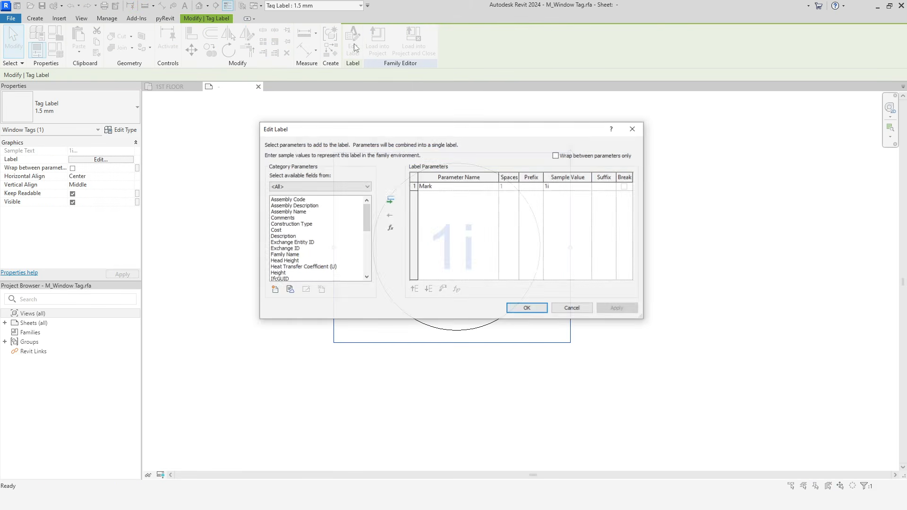
click(438, 188)
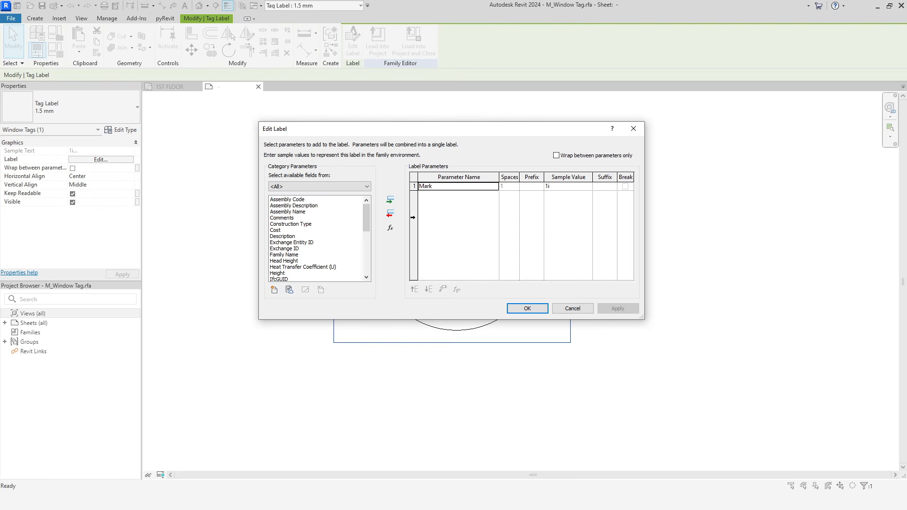
drag(367, 226, 367, 276)
click(277, 273)
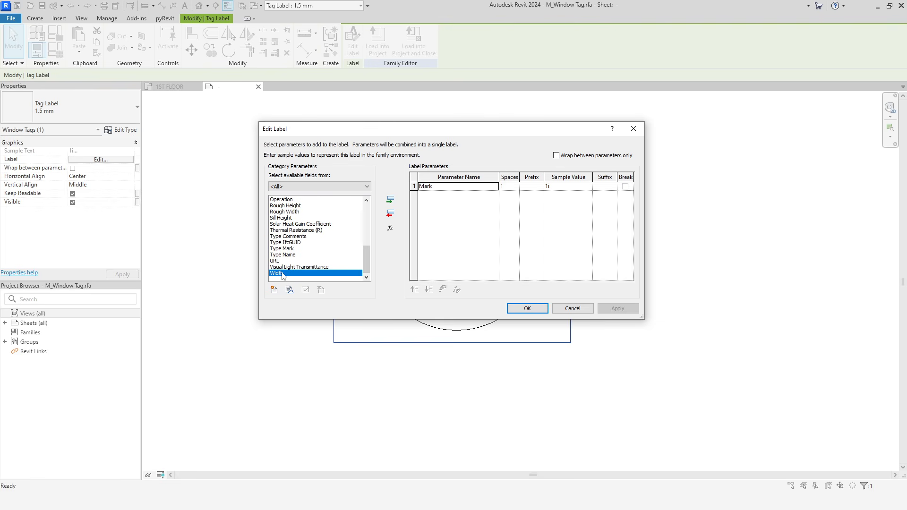
click(390, 200)
Add the Height parameter to the label after Width and confirm the label changes.
scroll(328, 244, up, 4)
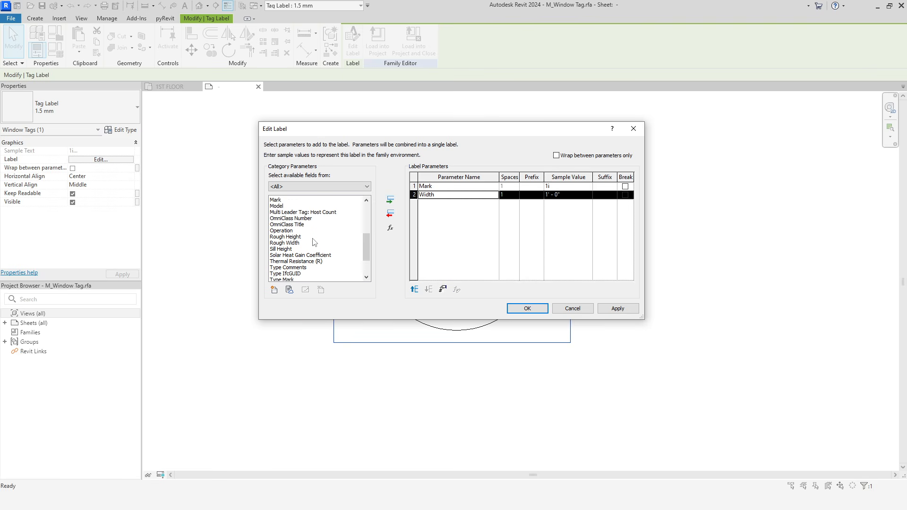
click(286, 226)
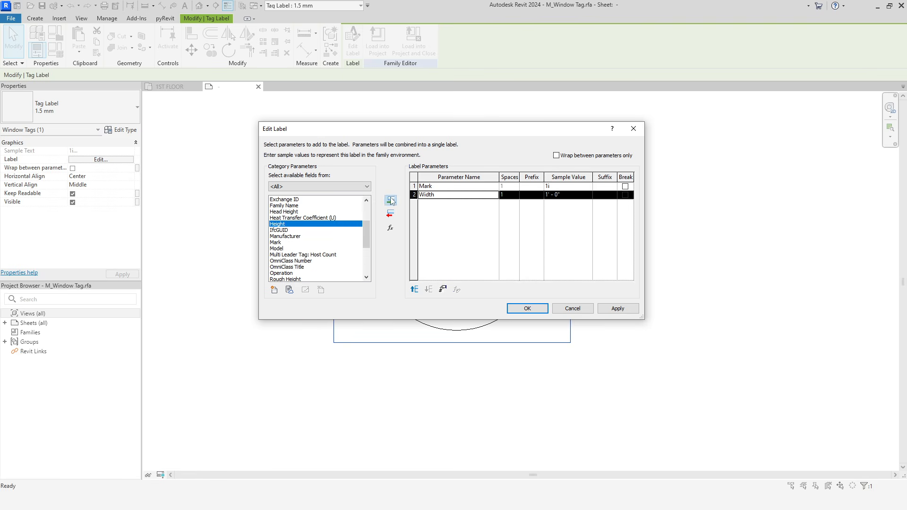
click(391, 202)
click(527, 308)
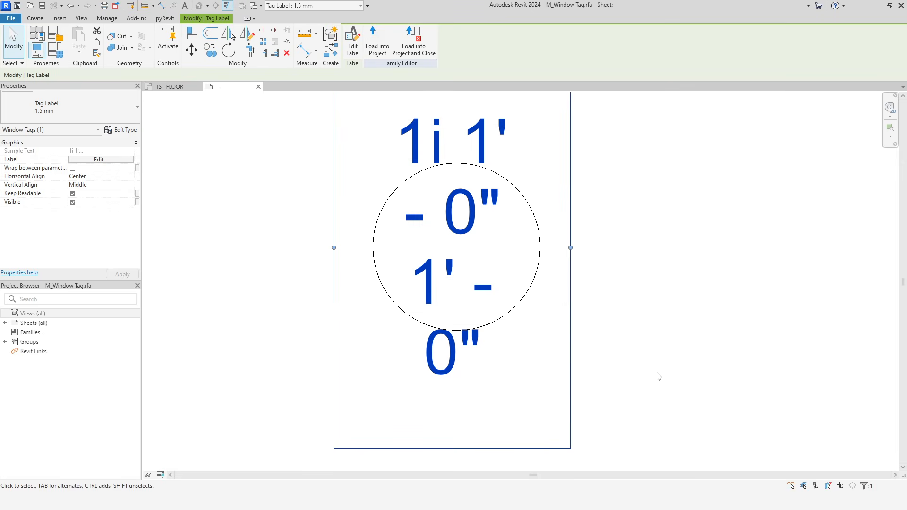
click(674, 348)
Widen the label's text box so that all three parameters fit on a single line.
scroll(672, 348, down, 2)
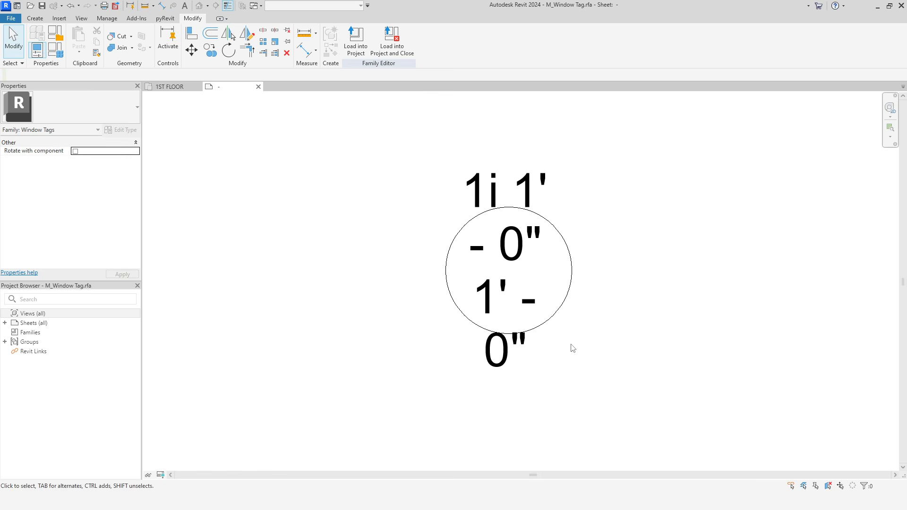
click(522, 349)
drag(595, 271, 773, 287)
click(727, 391)
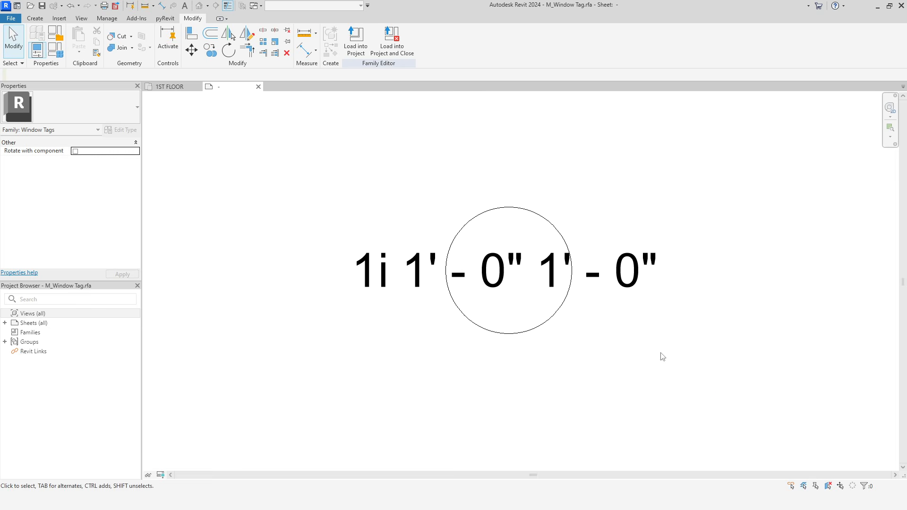
Edit the window tag's label so that a line break follows the Mark parameter.
click(623, 272)
click(353, 40)
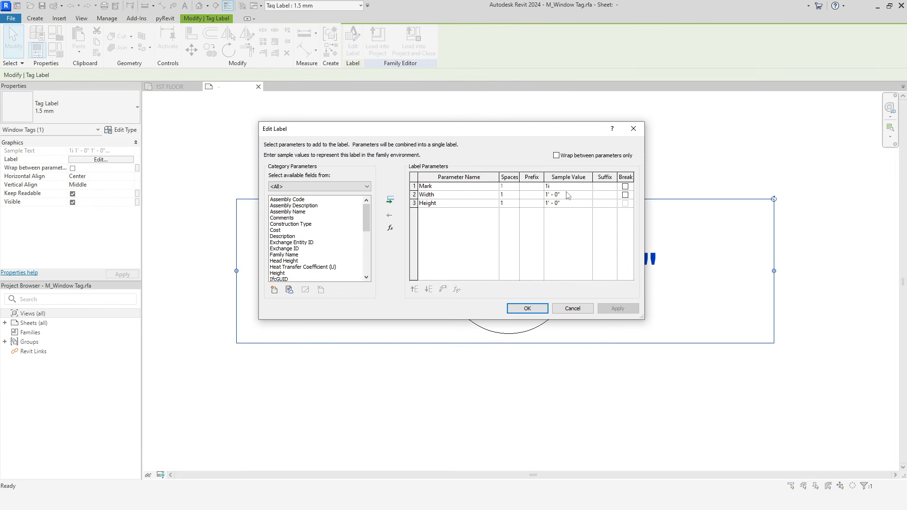
click(625, 186)
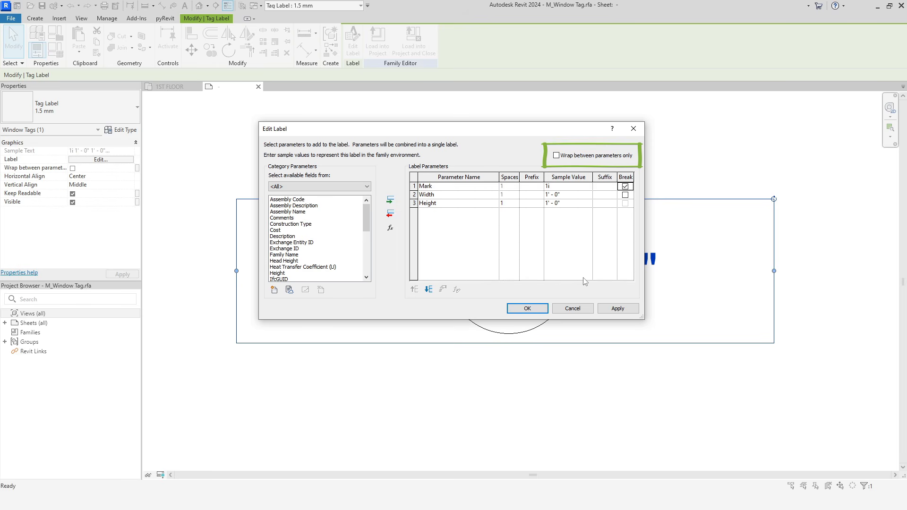
click(534, 309)
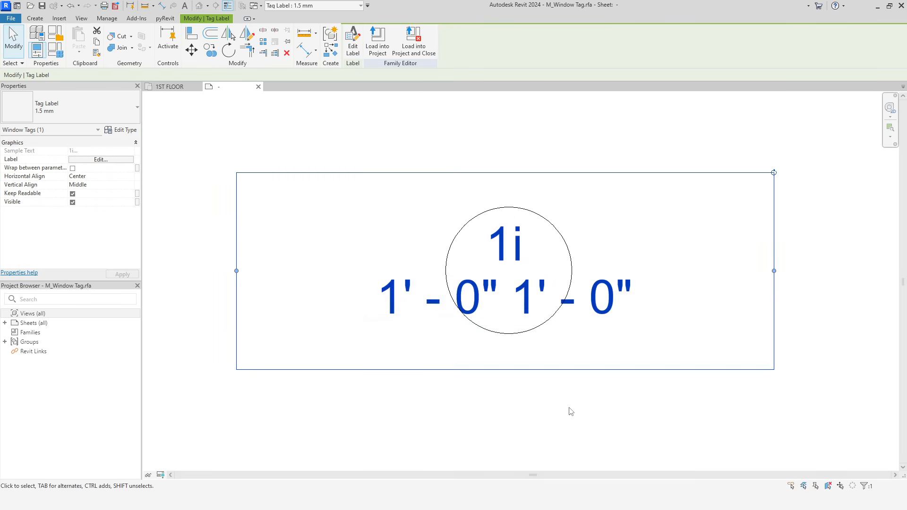
click(571, 405)
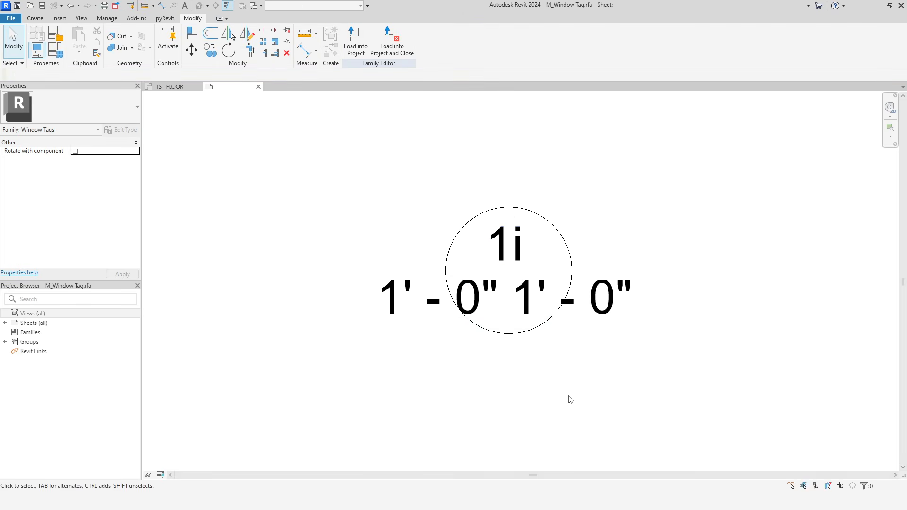
Add the suffix "x" to the Width parameter in the window tag's label.
click(610, 313)
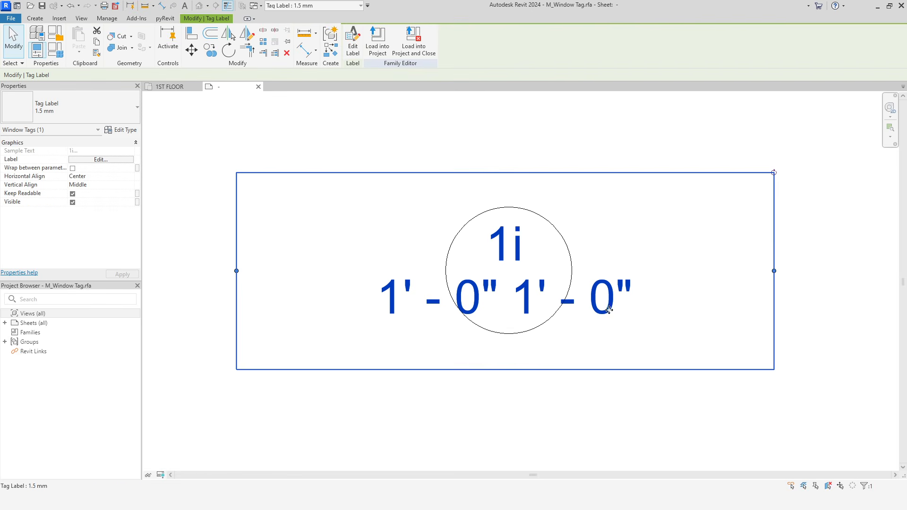
click(353, 41)
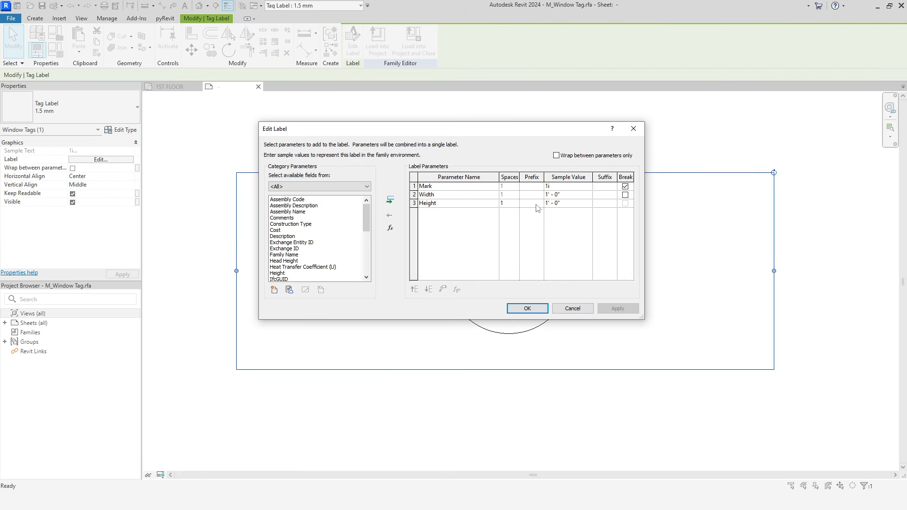
click(600, 198)
click(528, 308)
click(584, 436)
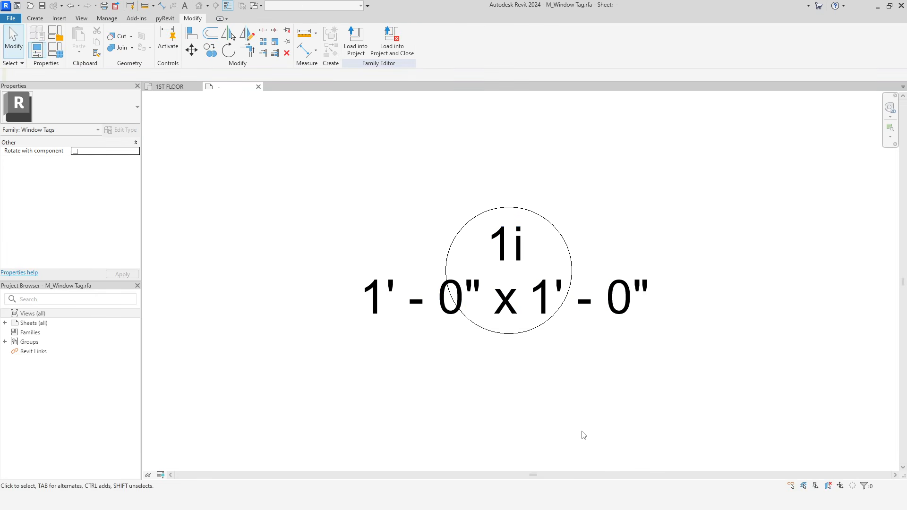
Replace the tag's circular outline with a rectangle about 13.9 mm wide drawn around both label lines.
click(568, 249)
key(Delete)
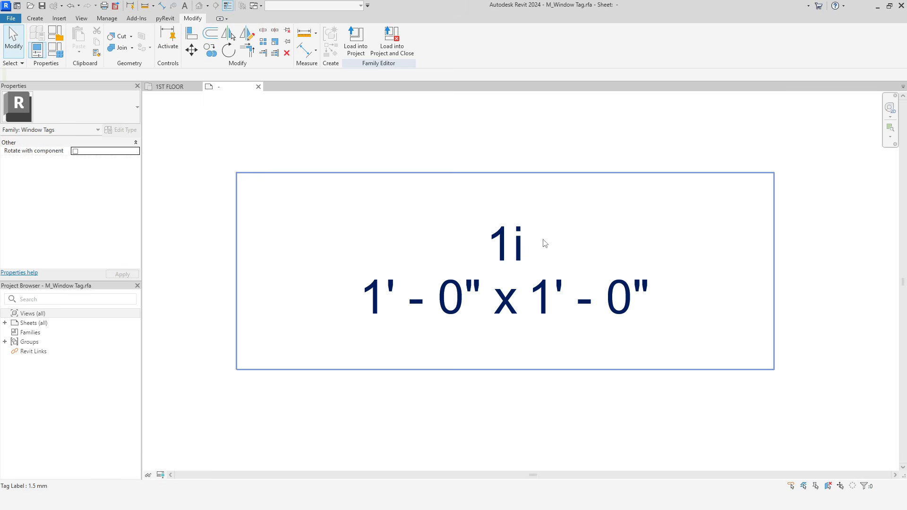
click(35, 18)
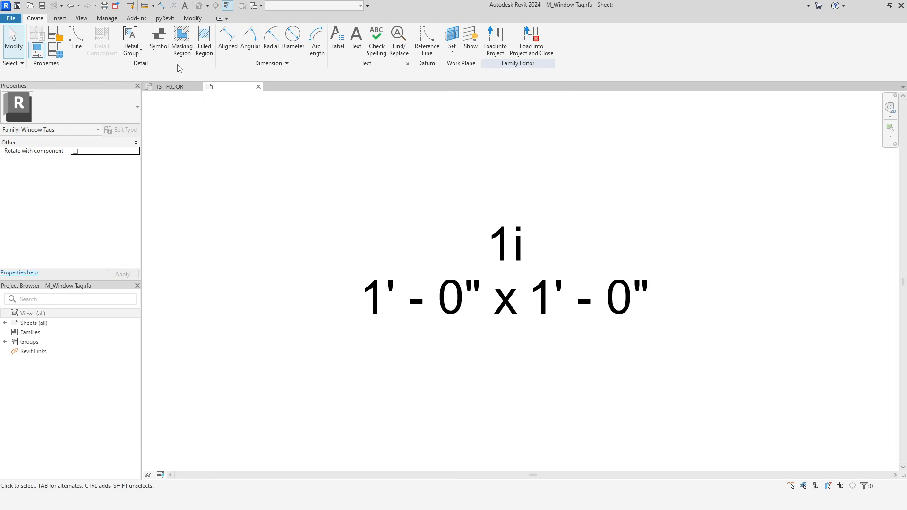
click(77, 41)
click(360, 31)
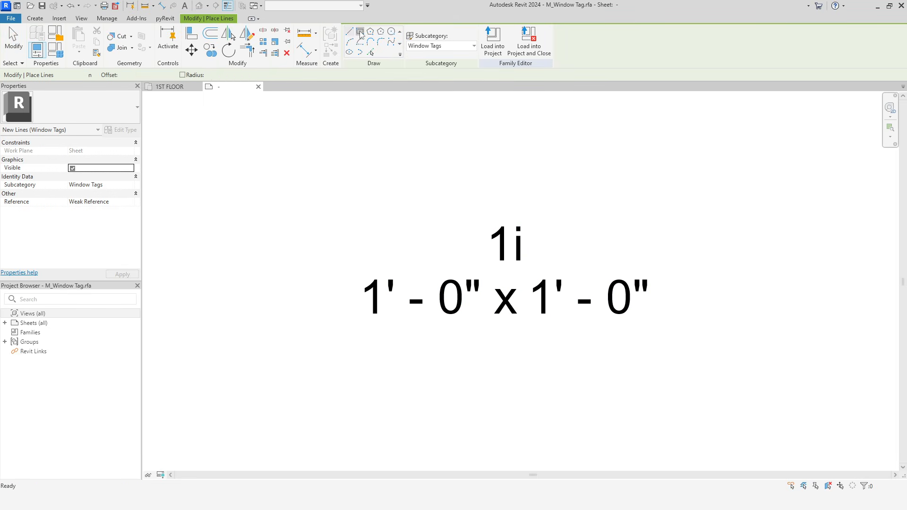
click(356, 204)
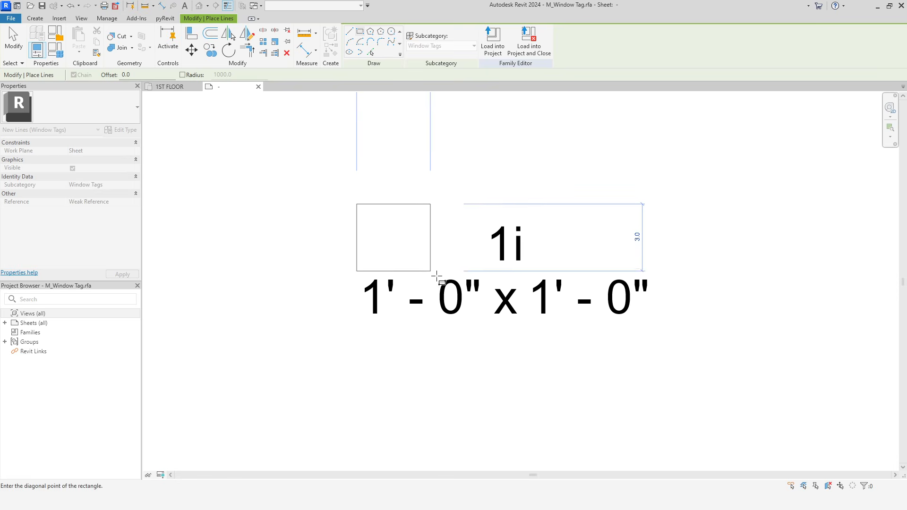
click(667, 357)
right_click(492, 150)
click(510, 156)
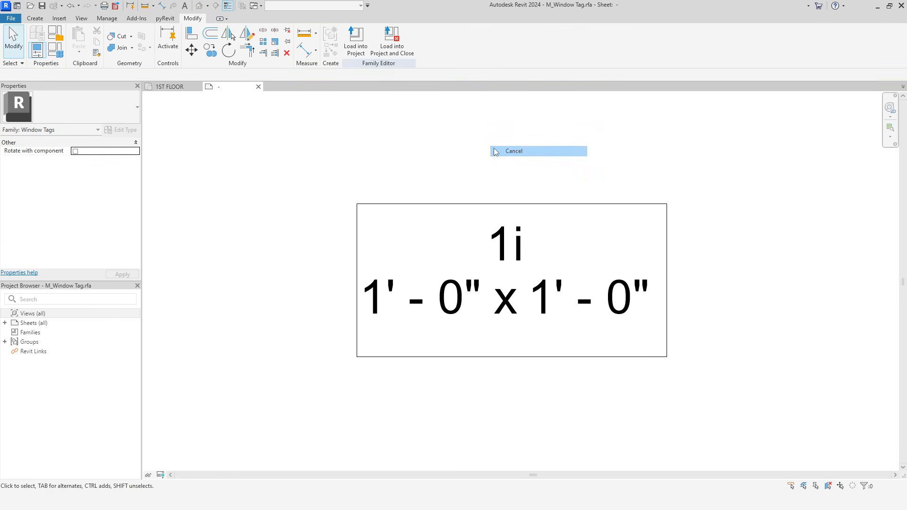
Nudge the rectangle slightly left and lower its bottom edge to a height of about 8.7 mm.
click(469, 207)
key(Left)
key(Left)
click(513, 358)
key(Down)
key(Down)
key(Down)
key(Down)
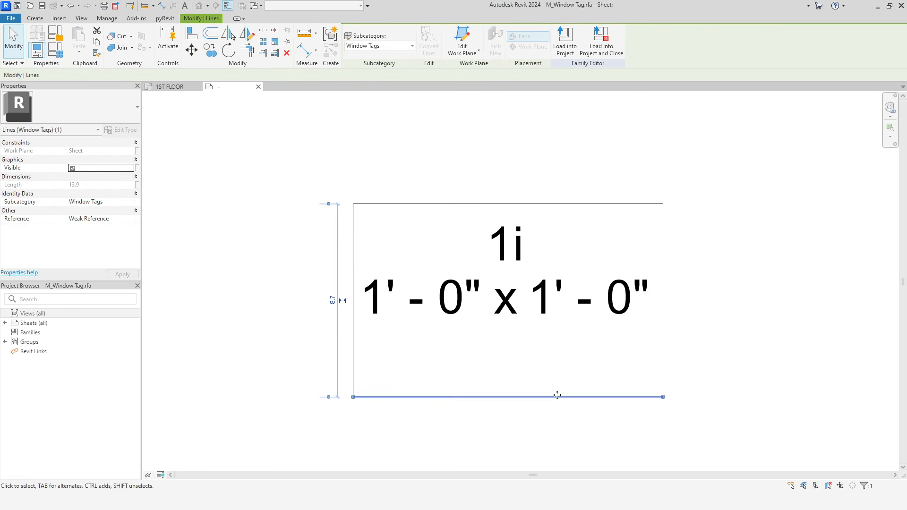
Add the Sill Height parameter to the label on its own line by breaking after Height.
click(542, 313)
click(352, 47)
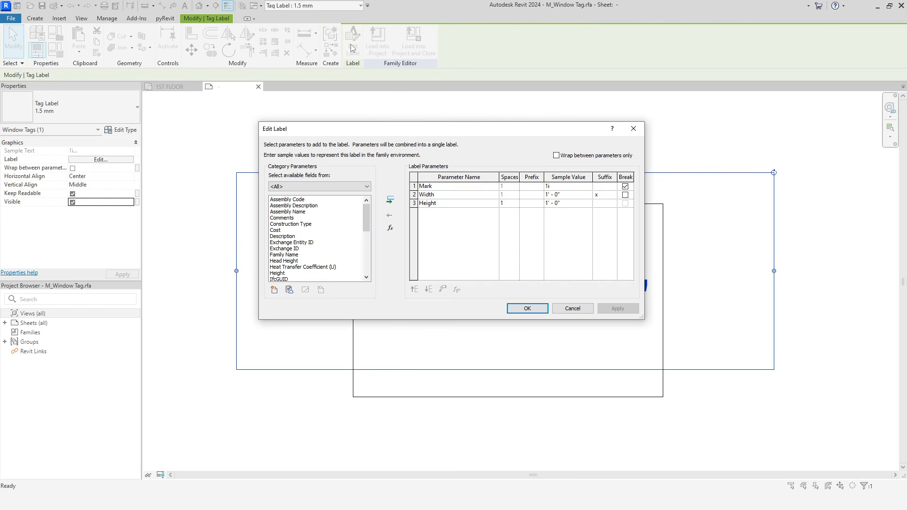
mouse_move(367, 219)
mouse_down()
mouse_move(365, 248)
mouse_move(370, 234)
mouse_up()
click(390, 200)
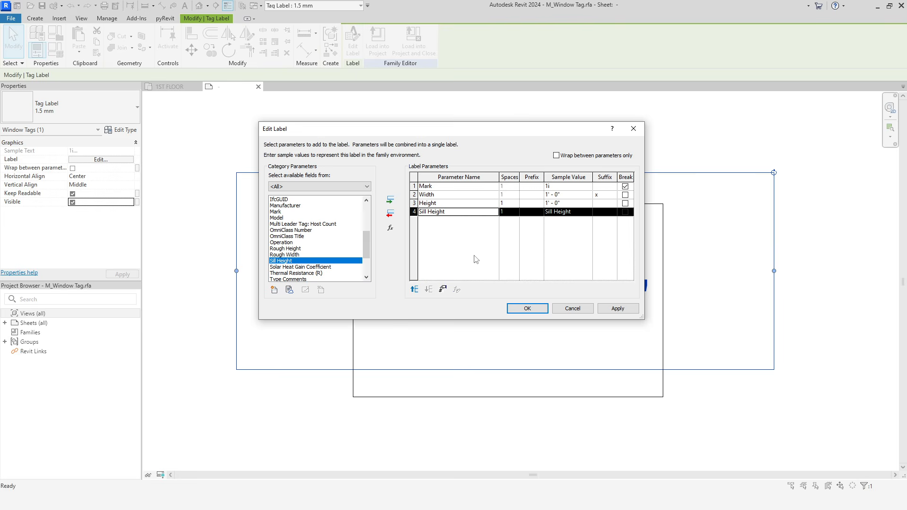
click(625, 203)
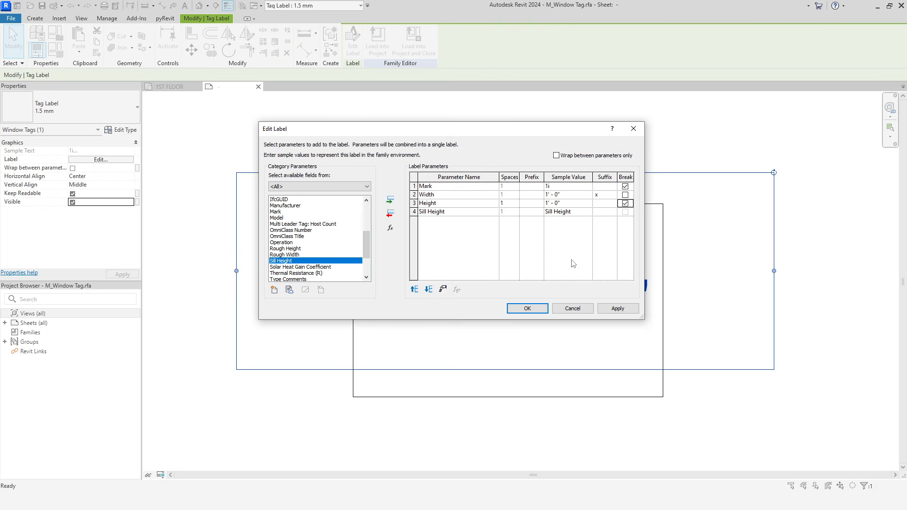
click(533, 308)
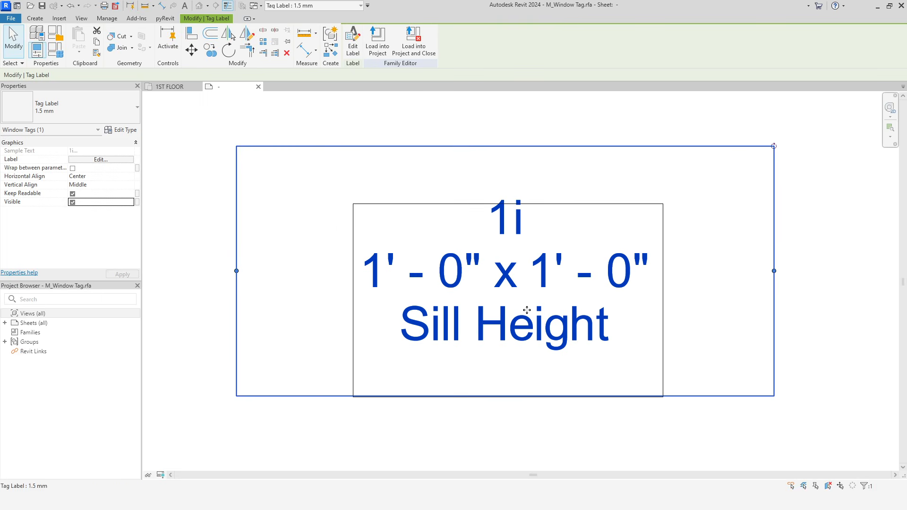
click(664, 445)
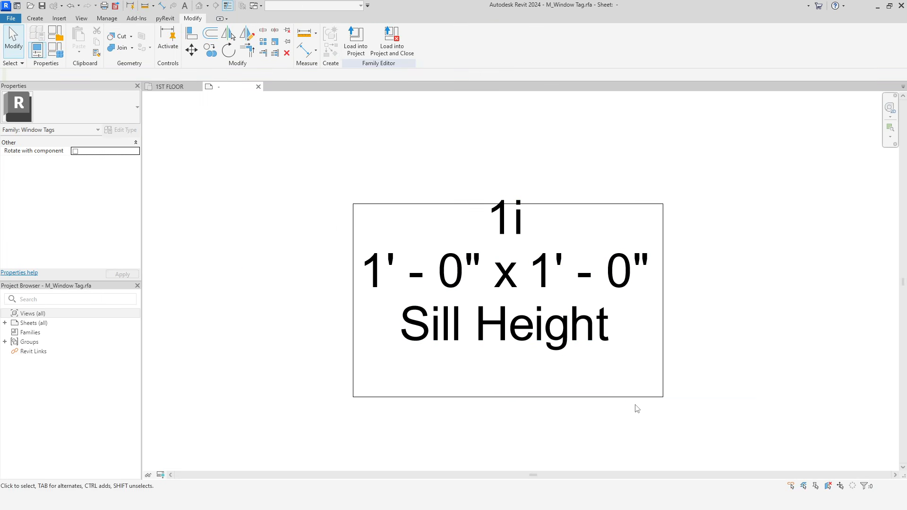
Move the whole rectangular outline up so that it encloses all three label lines.
click(548, 204)
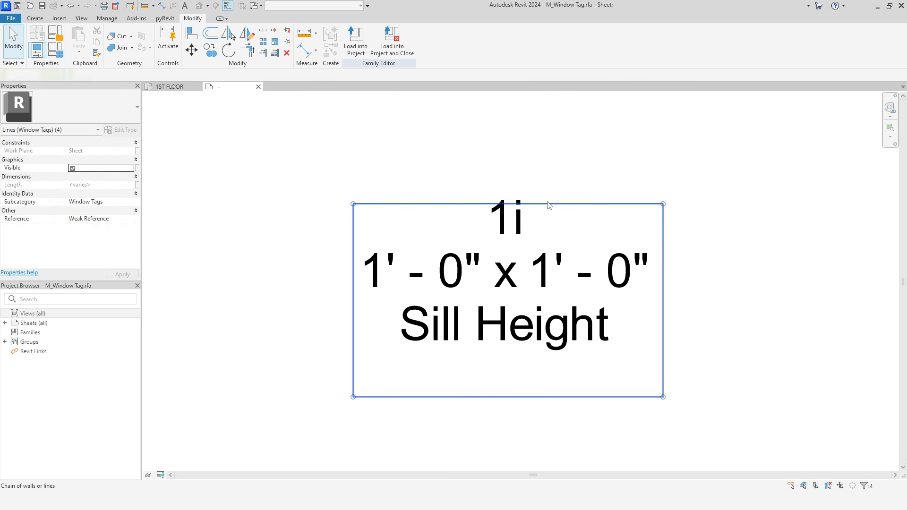
key(Up)
key(Up)
key(Up)
key(Up)
key(Up)
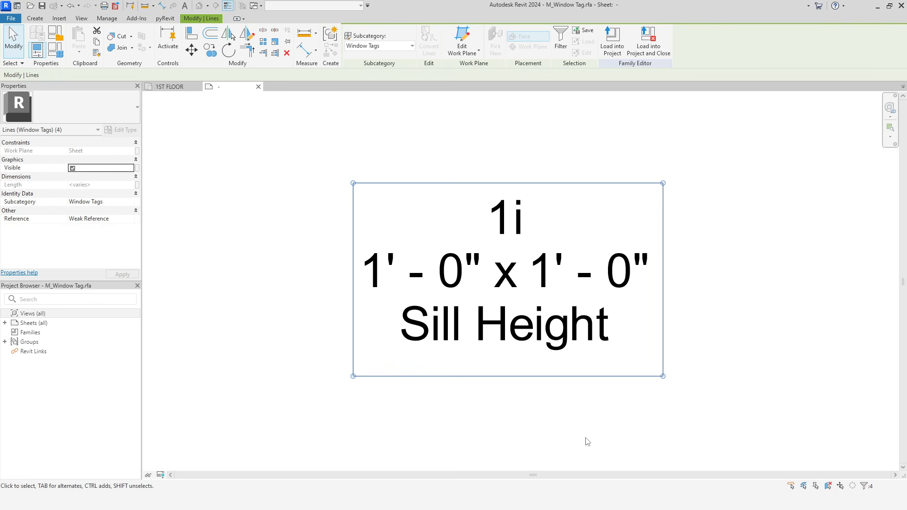
key(Escape)
Load the window tag into the project, overwriting the existing version and its parameter values, and check the garage window tags.
click(356, 38)
click(444, 246)
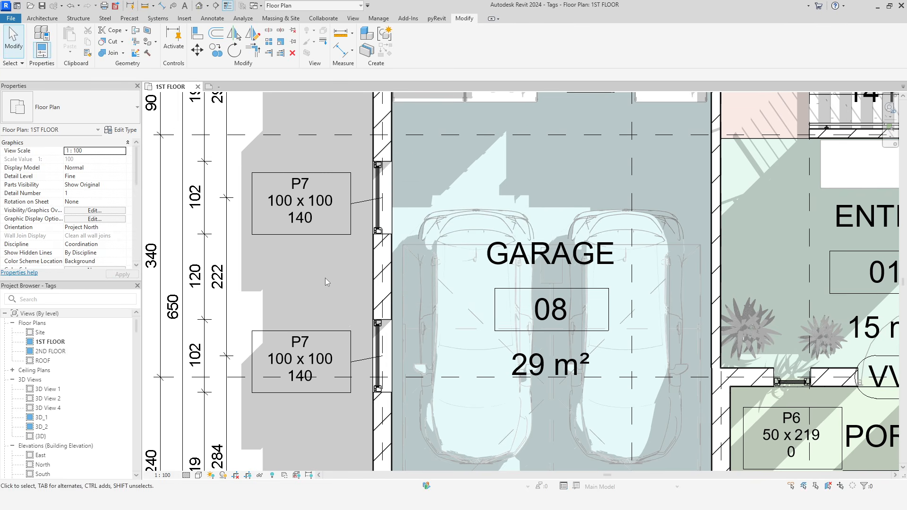
middle_drag(323, 279, 353, 282)
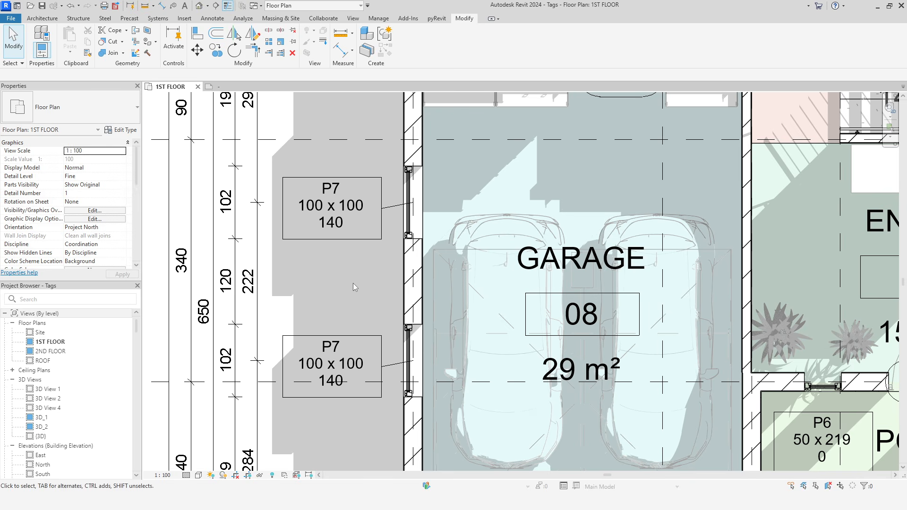
scroll(353, 283, down, 2)
scroll(354, 284, up, 2)
click(359, 239)
middle_drag(365, 289, 366, 313)
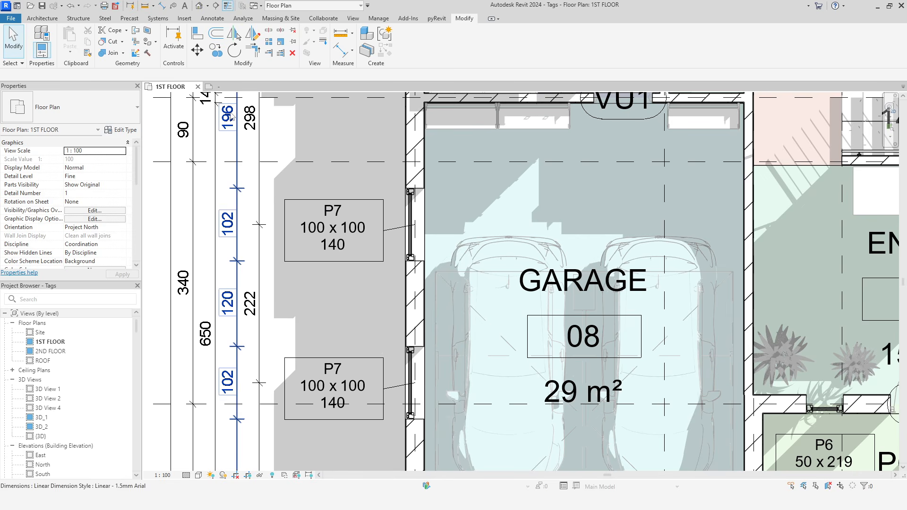
Return to the window tag family and add the suffix "cm" to the label's Height and Sill Height parameters.
click(225, 89)
click(448, 246)
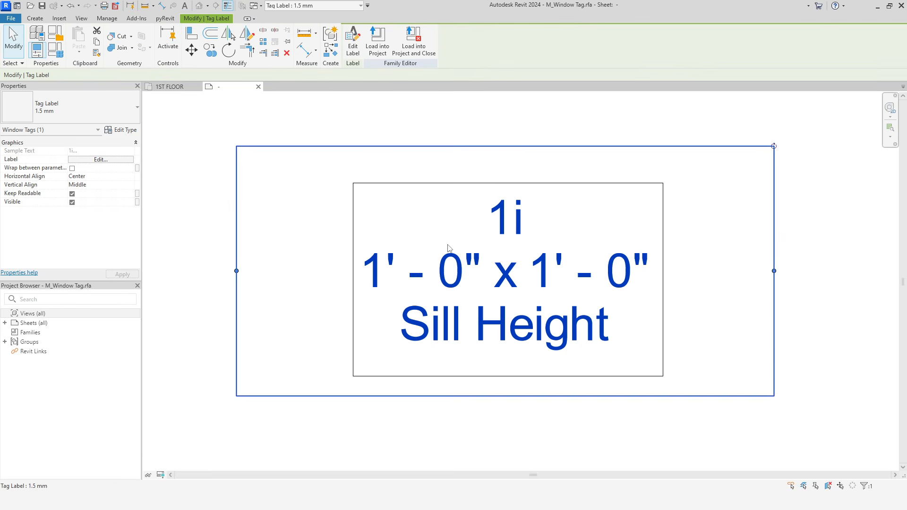
click(350, 54)
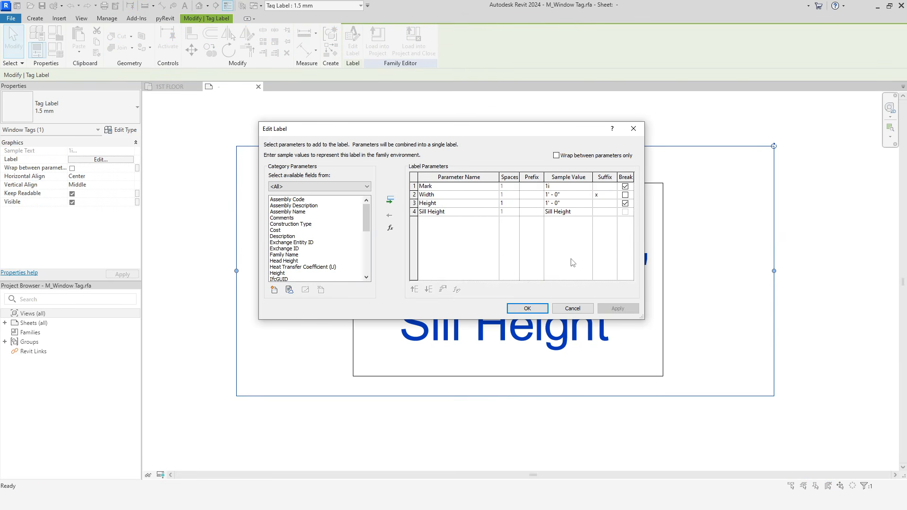
click(601, 213)
click(604, 206)
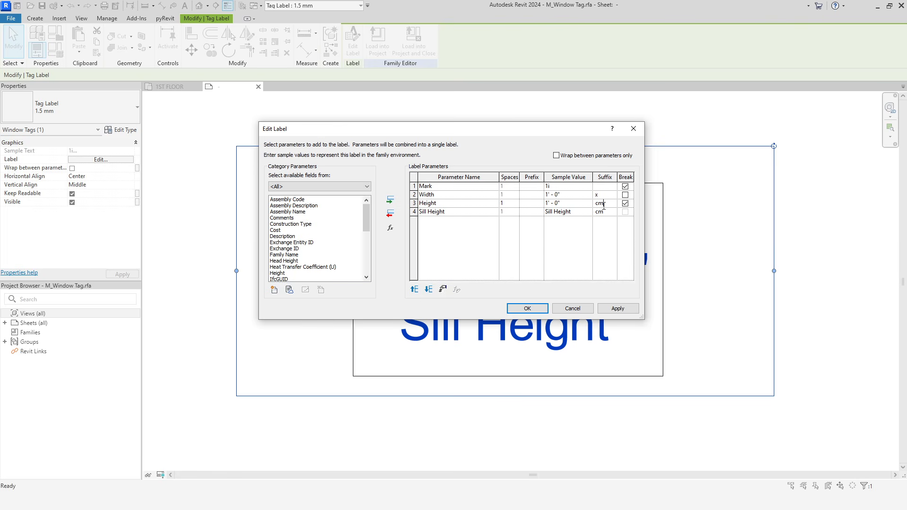
click(535, 308)
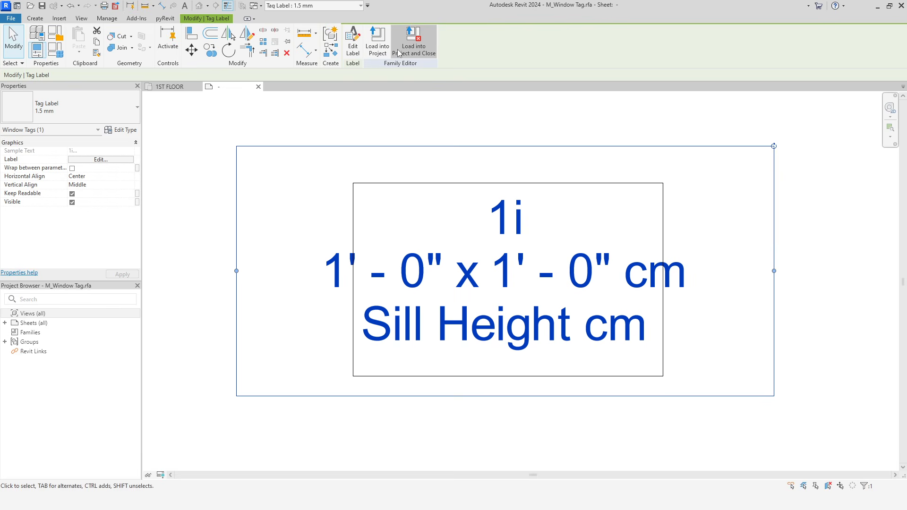
Reload the window tag into the project, overwriting the existing version and its parameter values, and review the plan's tags.
click(378, 47)
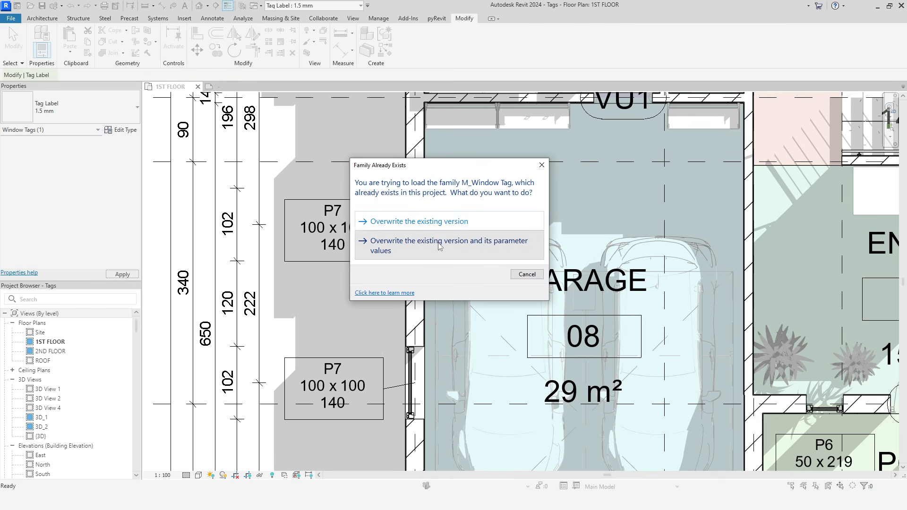
click(364, 299)
scroll(356, 291, down, 3)
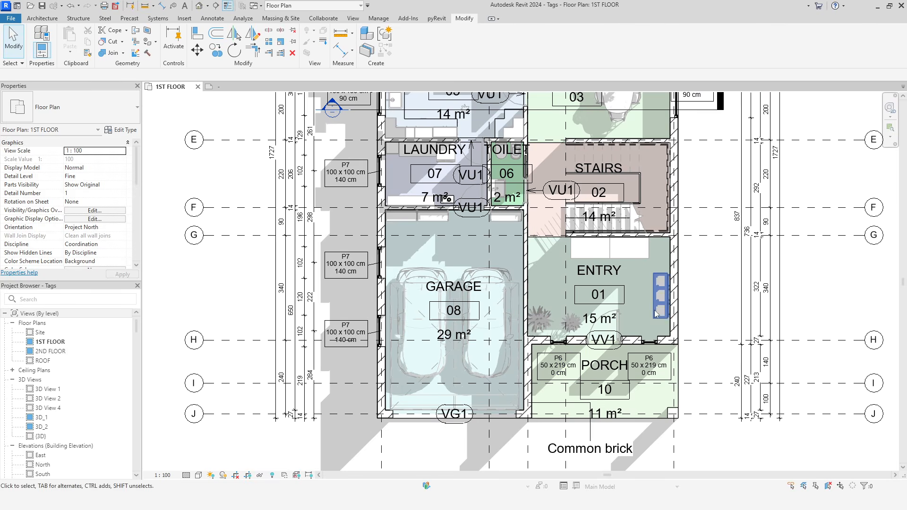
middle_drag(722, 298, 726, 324)
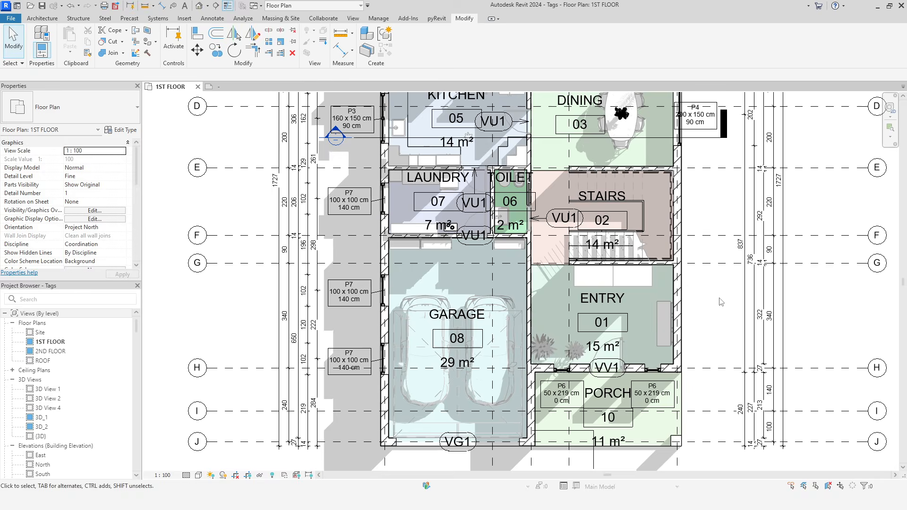
Open the family of the door tag on the kitchen's upper wall for editing.
middle_drag(711, 267, 719, 326)
middle_drag(638, 191, 634, 285)
scroll(543, 198, up, 4)
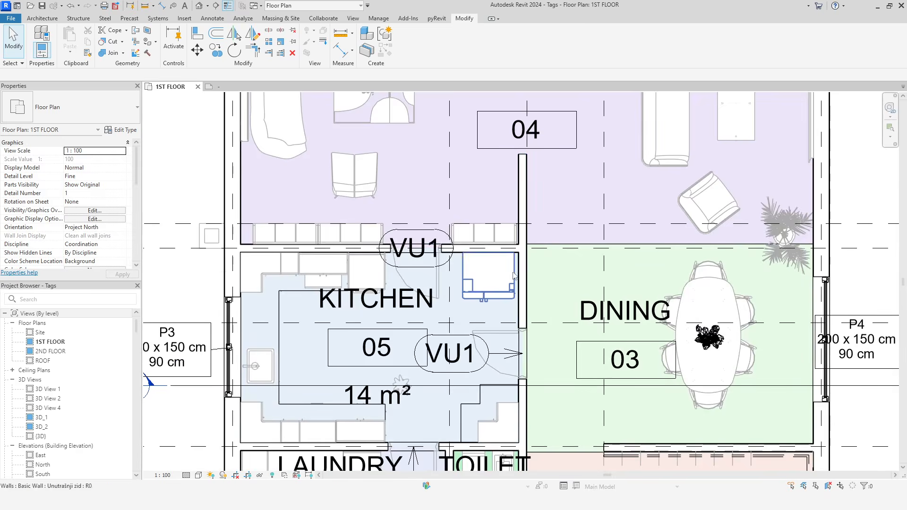
click(418, 237)
click(405, 48)
scroll(457, 199, down, 2)
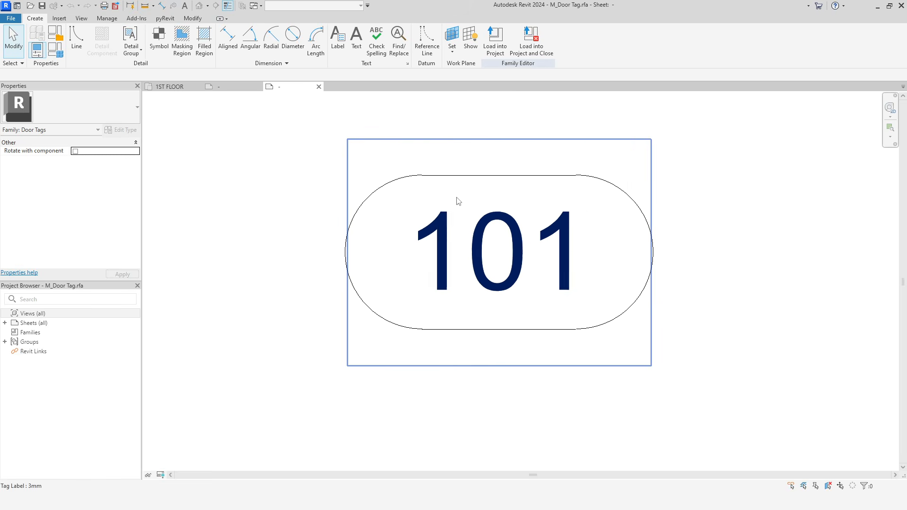
Duplicate the door tag label's type as "1.5 mm" and set its text size to 1.5 mm.
click(479, 228)
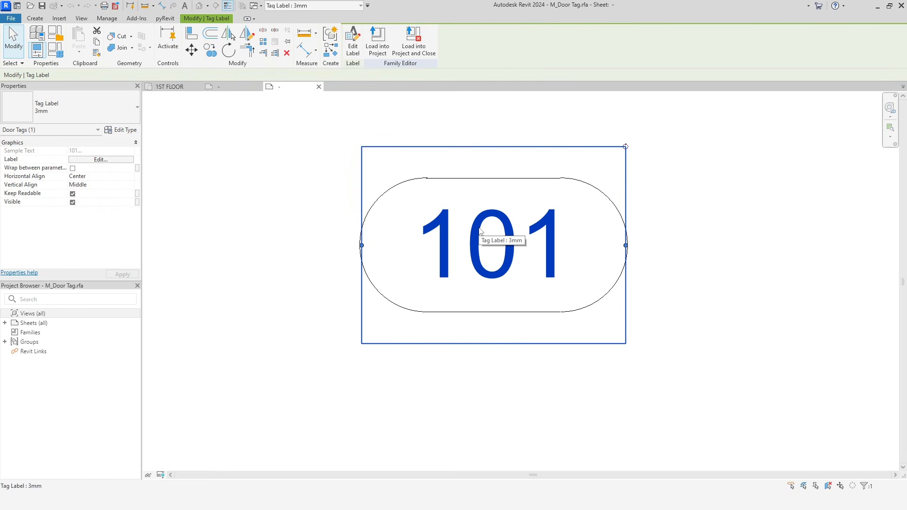
click(121, 130)
click(831, 94)
text(1.)
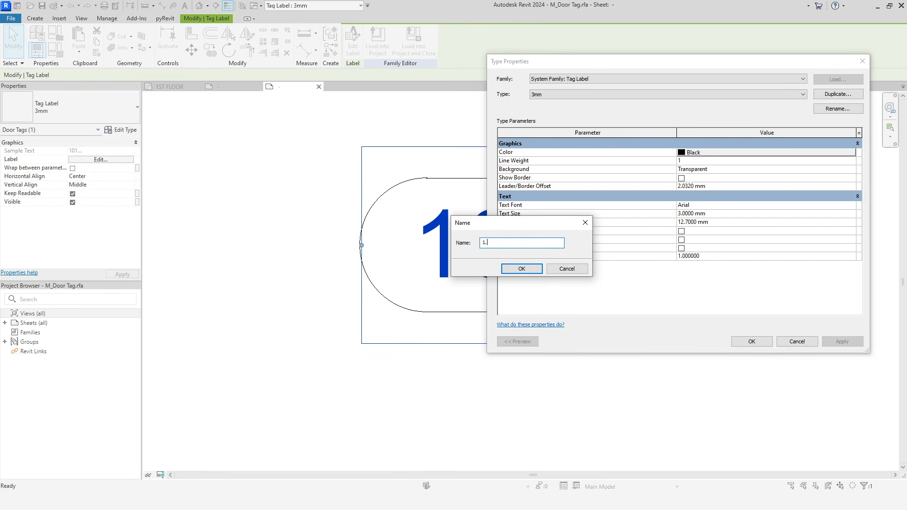
drag(522, 244, 472, 246)
key(ctrl+c)
click(522, 269)
click(692, 213)
key(ctrl+v)
click(755, 343)
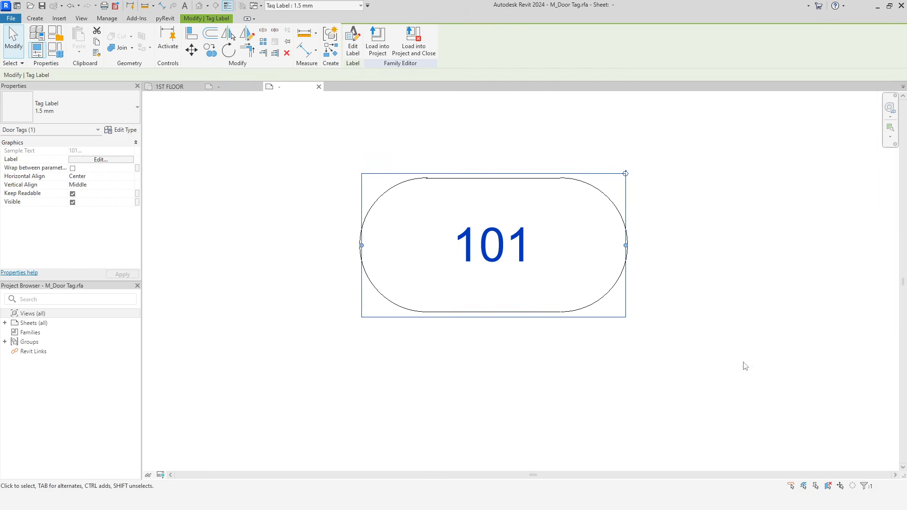
Add the Width and Height parameters below Mark in the door tag's label.
click(561, 400)
click(478, 265)
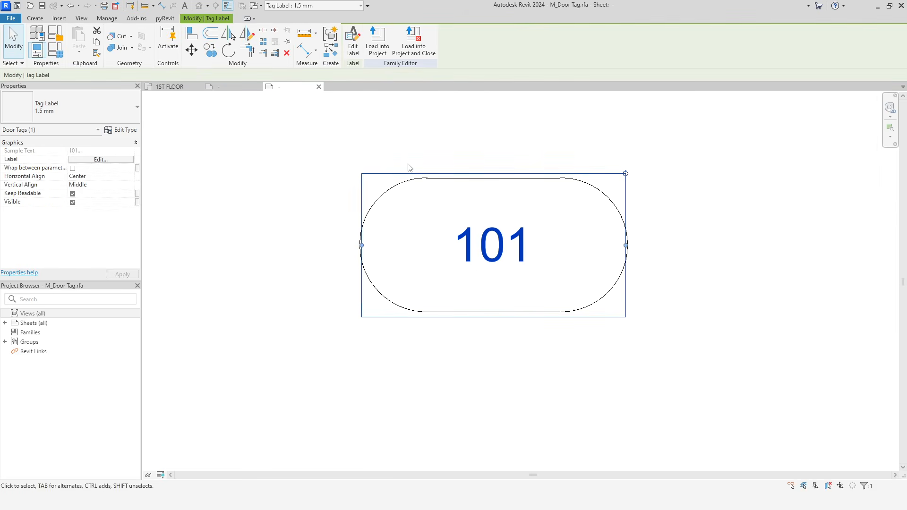
click(353, 47)
drag(365, 222, 367, 249)
click(284, 273)
click(390, 200)
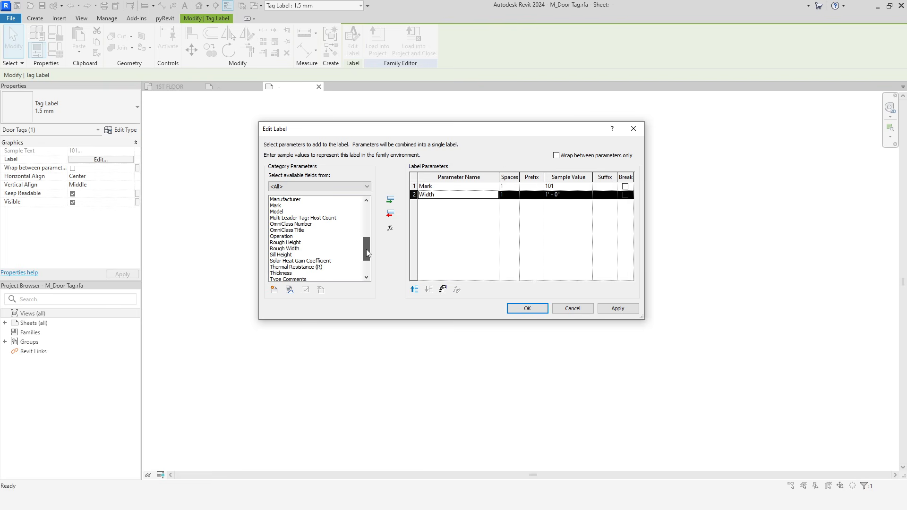
scroll(344, 254, up, 8)
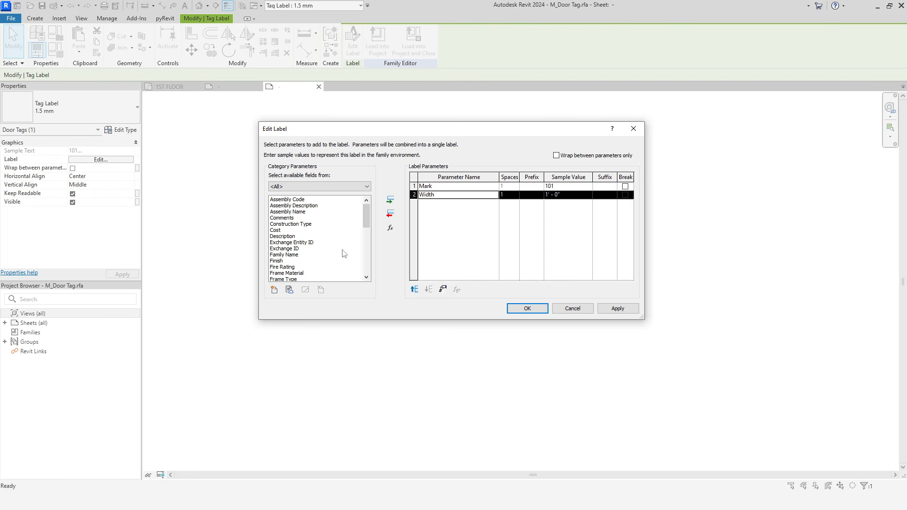
scroll(344, 254, down, 2)
click(290, 262)
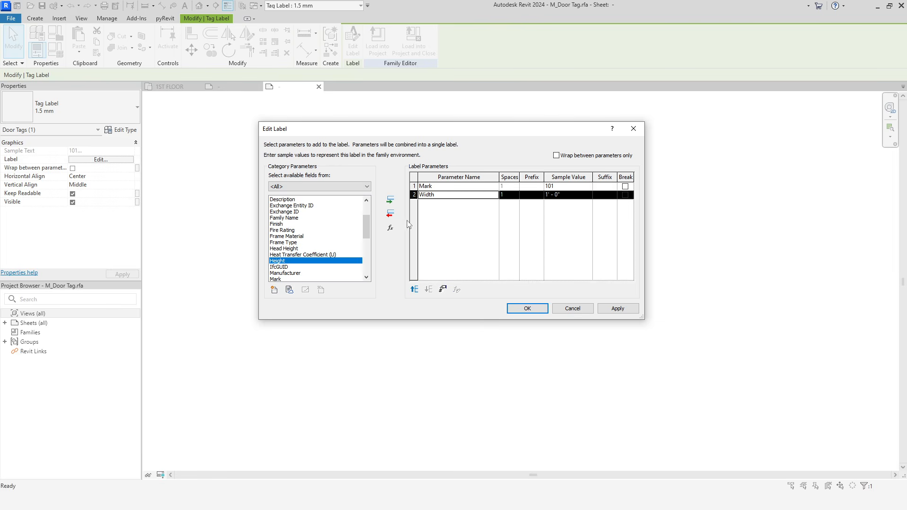
click(389, 200)
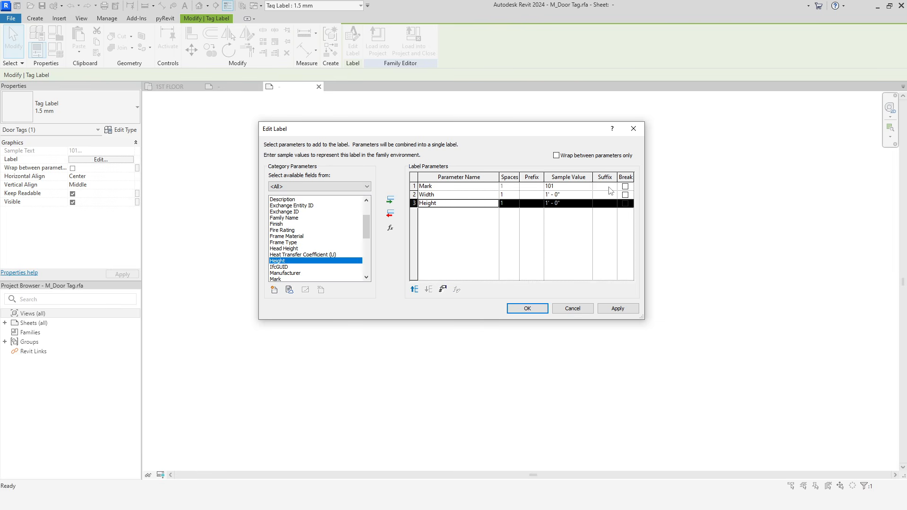
Break the label after Mark, separate Width and Height with "x", and add the suffix "cm" to Height.
click(625, 187)
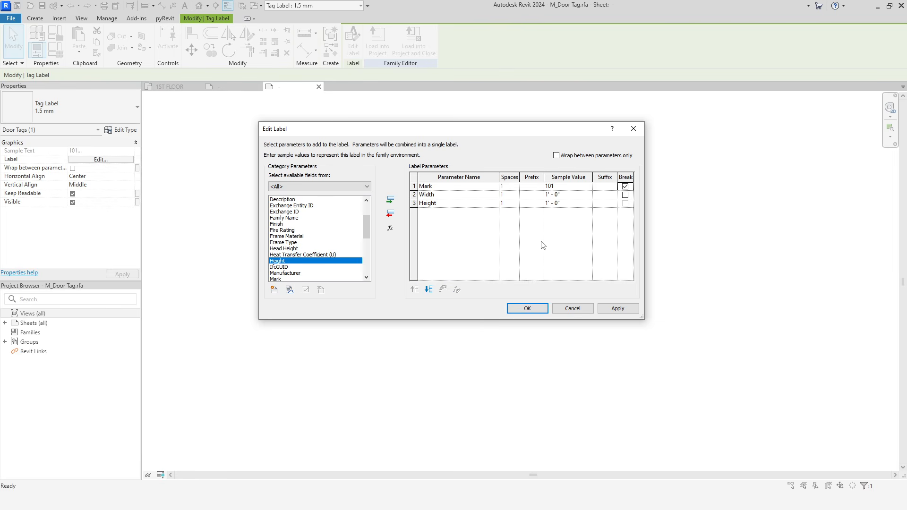
click(602, 196)
click(528, 310)
Widen the door tag's label box until the width and height fit on one line.
click(699, 352)
click(544, 280)
drag(625, 245, 748, 250)
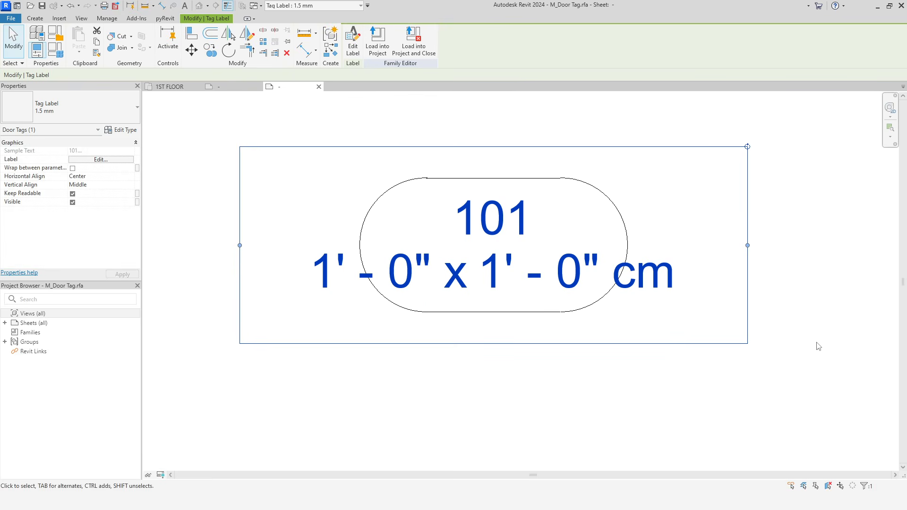
click(759, 345)
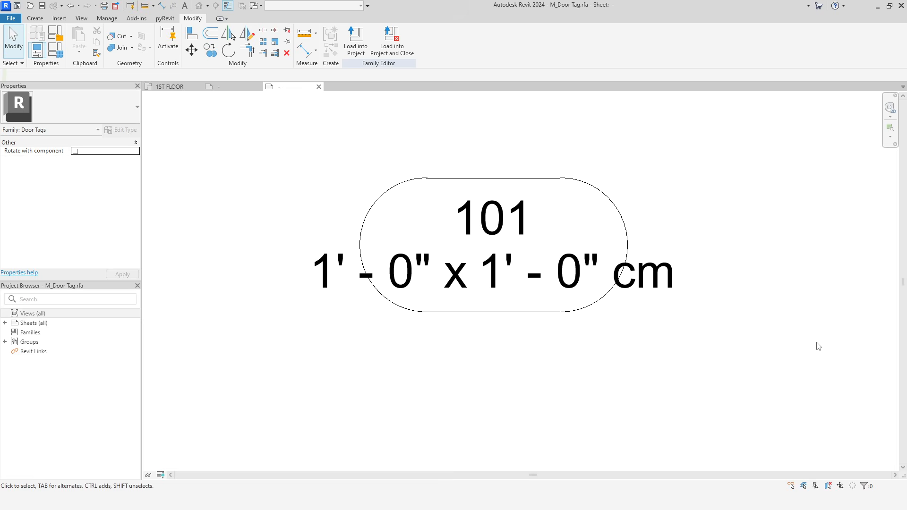
Widen the tag outline by moving both end arcs outward until they enclose the size text.
click(403, 310)
key(Left)
key(Left)
key(Left)
key(Left)
key(Left)
key(Left)
key(Left)
key(Left)
key(Left)
key(Left)
key(Left)
key(Left)
key(Left)
click(614, 285)
key(Right)
key(Right)
key(Right)
key(Right)
key(Right)
key(Right)
key(Right)
key(Right)
key(Right)
key(Right)
key(Right)
key(Right)
key(Right)
key(Left)
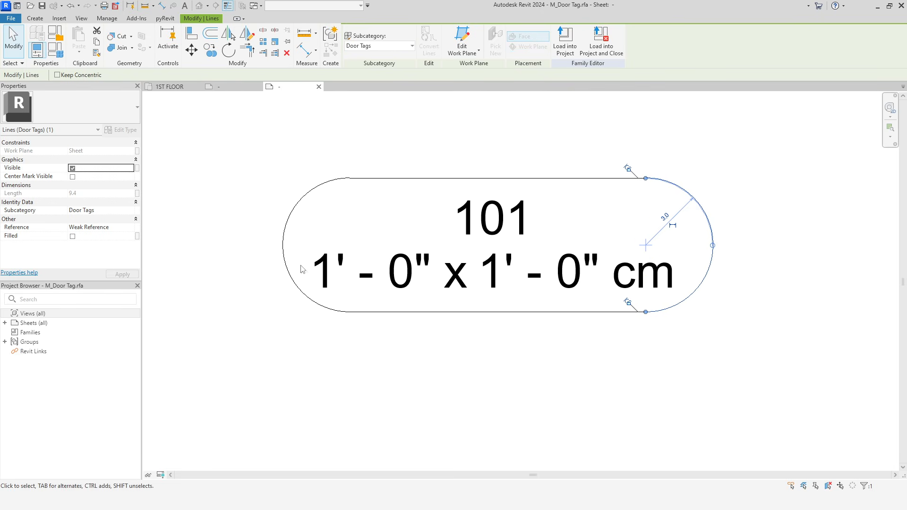
Shift the whole outline slightly down to centre it around the two lines of text.
key(Tab)
click(284, 265)
key(Down)
key(Down)
key(Down)
key(Down)
click(529, 393)
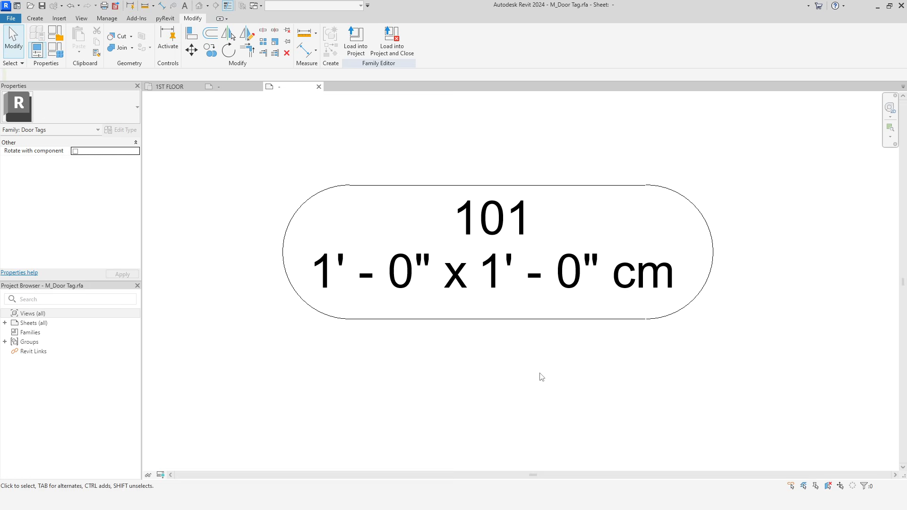
Load the door tag into Tags.rvt, overwriting the existing version and its parameter values, and check the tags around the kitchen.
click(356, 41)
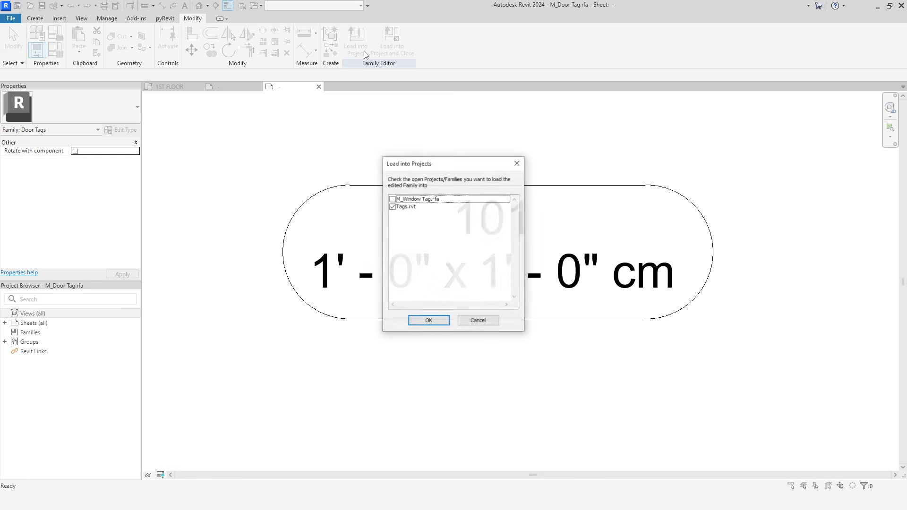
click(431, 318)
click(432, 250)
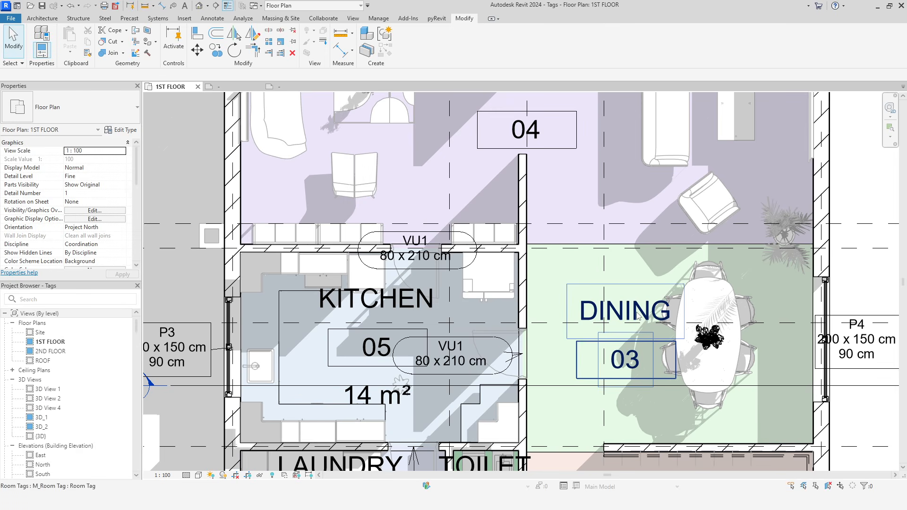
scroll(505, 323, up, 3)
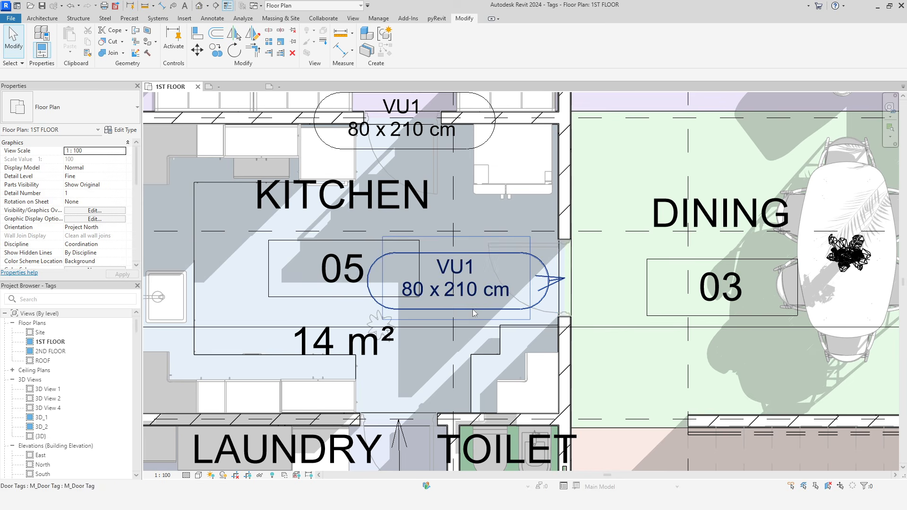
Nudge the tag of the door between kitchen and dining room slightly left.
click(417, 306)
key(Left)
key(Left)
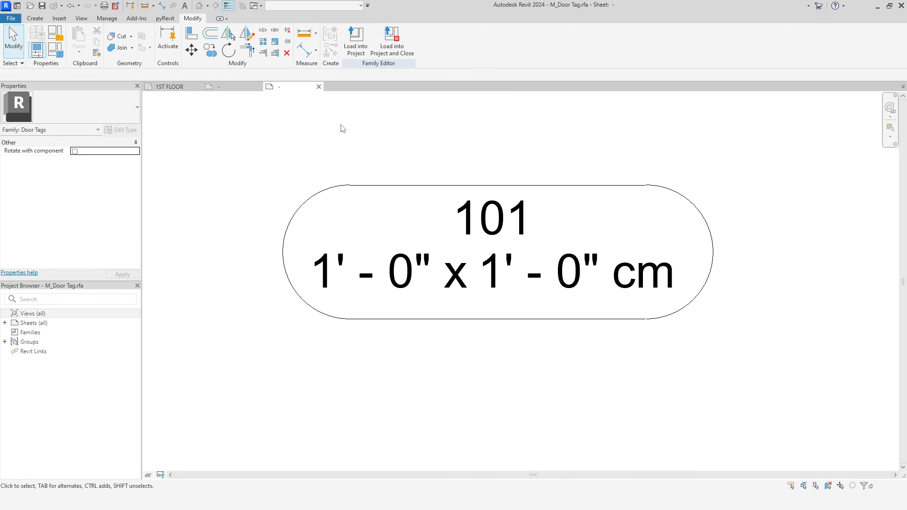
In the door tag family's label, set Width's suffix to "cm" and add a line break after Width.
click(542, 280)
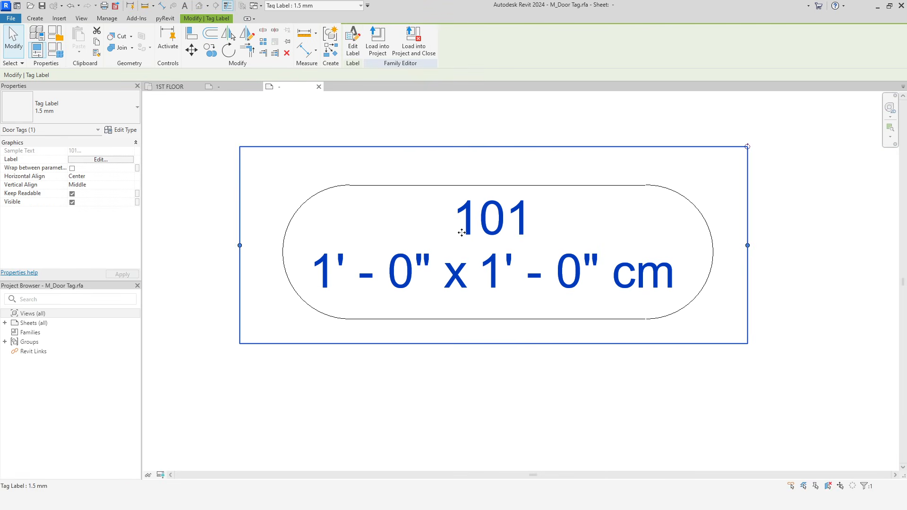
click(352, 50)
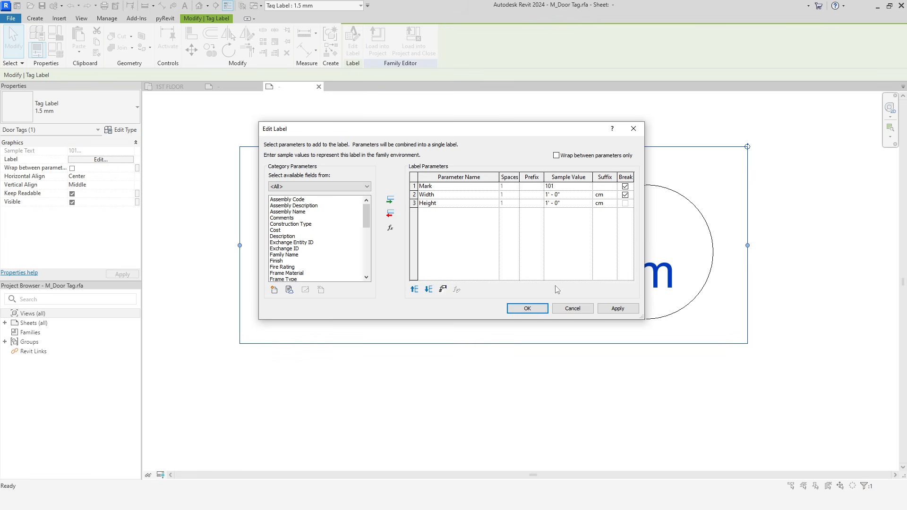
click(535, 311)
click(554, 410)
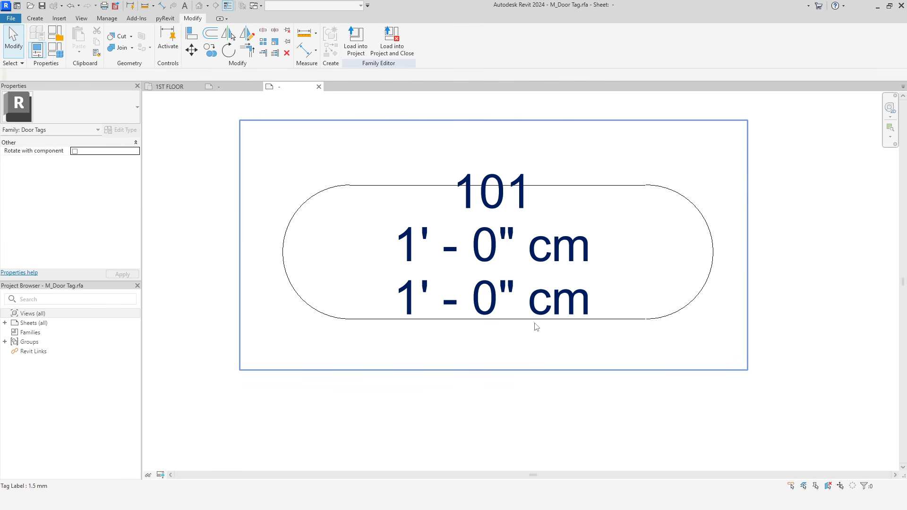
Narrow the door tag outline by moving its left and right arcs inward toward the three-line text.
click(324, 314)
key(Right)
key(Right)
key(Right)
key(Right)
key(Right)
key(Right)
key(Right)
key(Right)
key(Right)
key(Right)
key(Right)
key(Right)
key(Right)
key(Right)
key(Right)
key(Right)
click(714, 261)
key(Left)
key(Left)
key(Left)
key(Left)
key(Left)
key(Left)
key(Left)
key(Left)
key(Left)
key(Left)
key(Left)
key(Left)
key(Left)
key(Left)
key(Left)
key(Left)
click(559, 355)
Heighten the outline to about 8 mm by moving its lower line down and its upper line up.
click(513, 320)
key(Down)
key(Down)
key(Down)
key(Down)
click(543, 185)
key(Up)
key(Up)
key(Up)
key(Up)
key(Up)
key(Up)
key(Up)
key(Up)
key(Up)
key(Up)
key(Up)
key(Up)
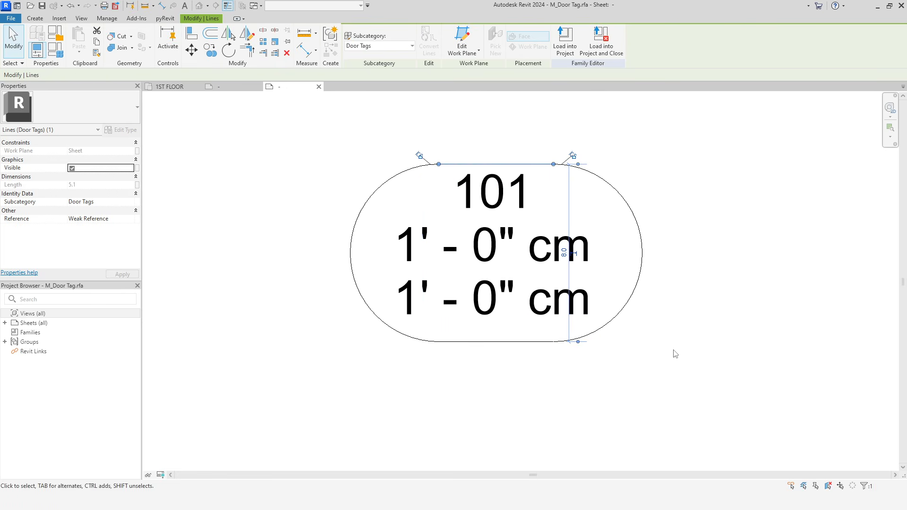
Reload the door tag into Tags.rvt, overwriting its parameter values, and move the tag between kitchen and dining room slightly up.
click(674, 355)
click(356, 40)
click(417, 317)
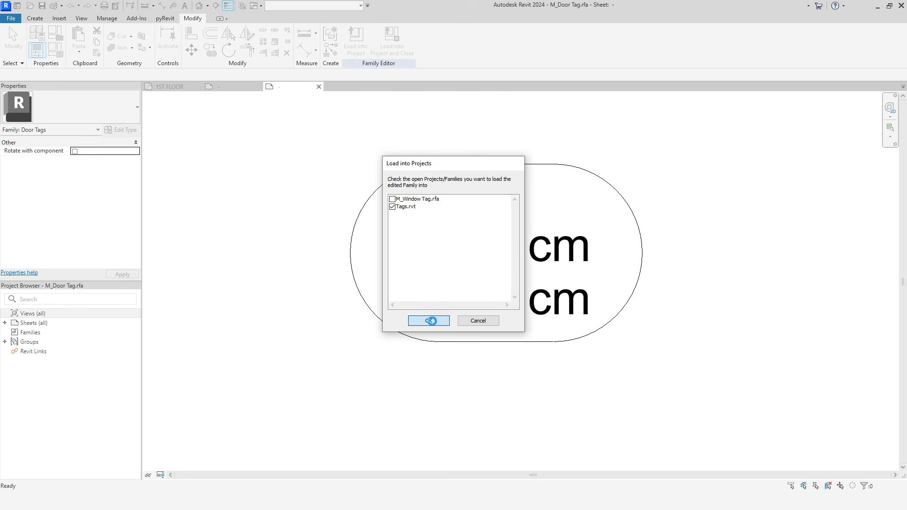
click(421, 253)
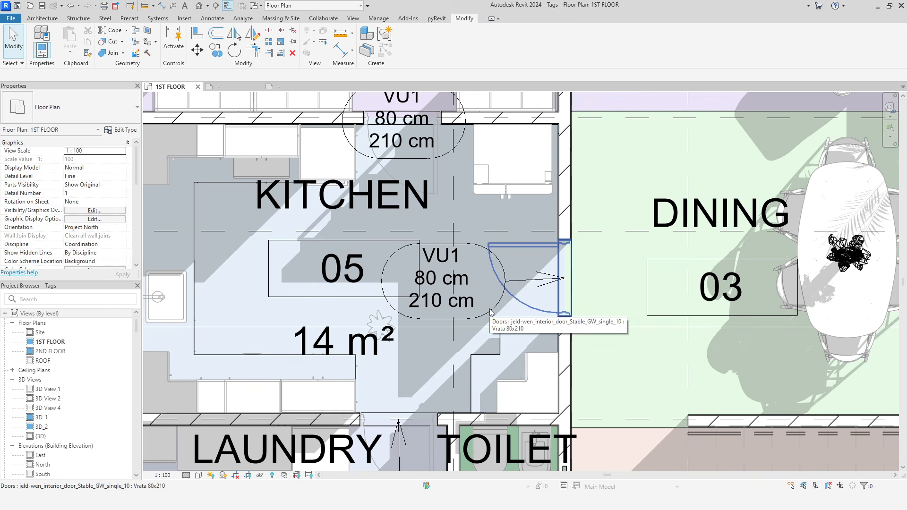
click(473, 315)
drag(444, 319, 444, 316)
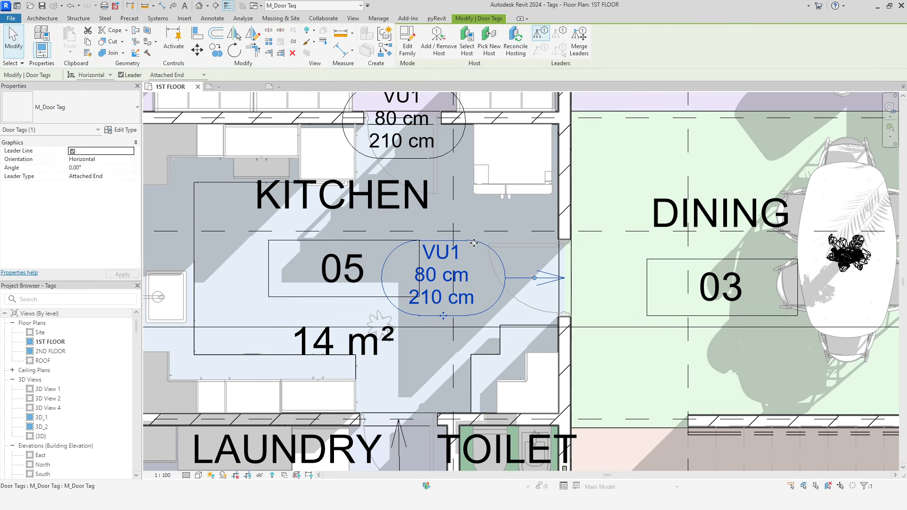
Draw a horizontal line between the width and height values in the door tag family.
click(288, 88)
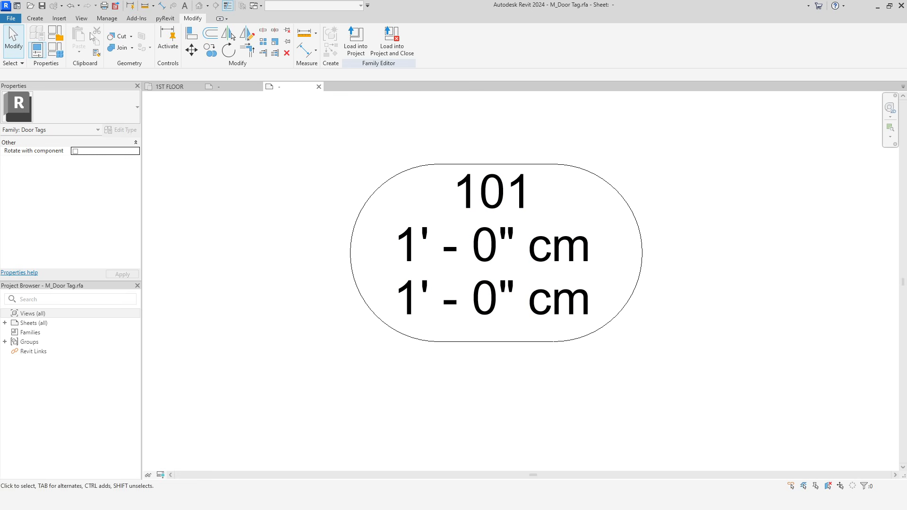
key(l)
key(i)
click(392, 269)
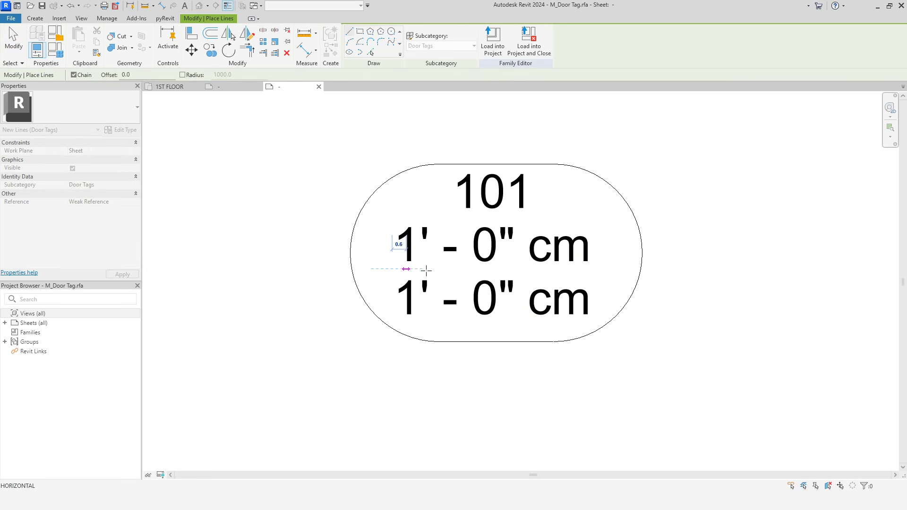
click(595, 269)
right_click(708, 179)
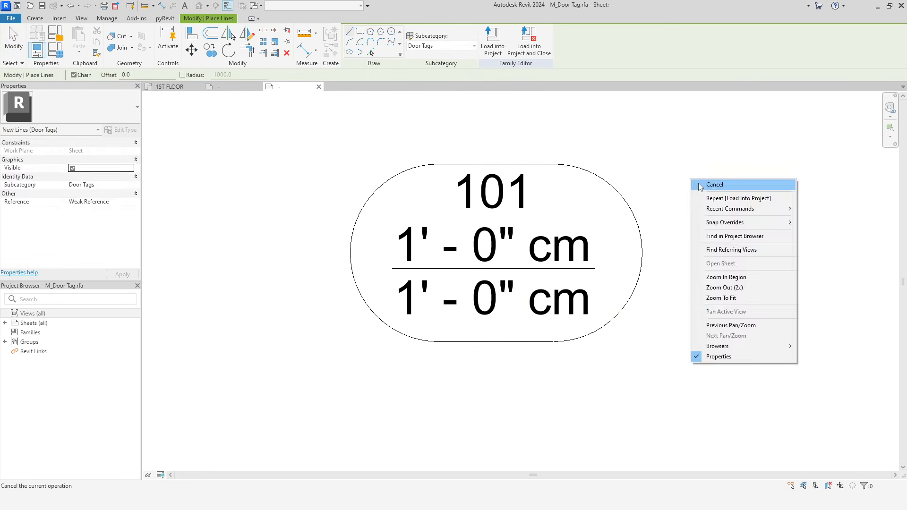
click(722, 184)
key(Escape)
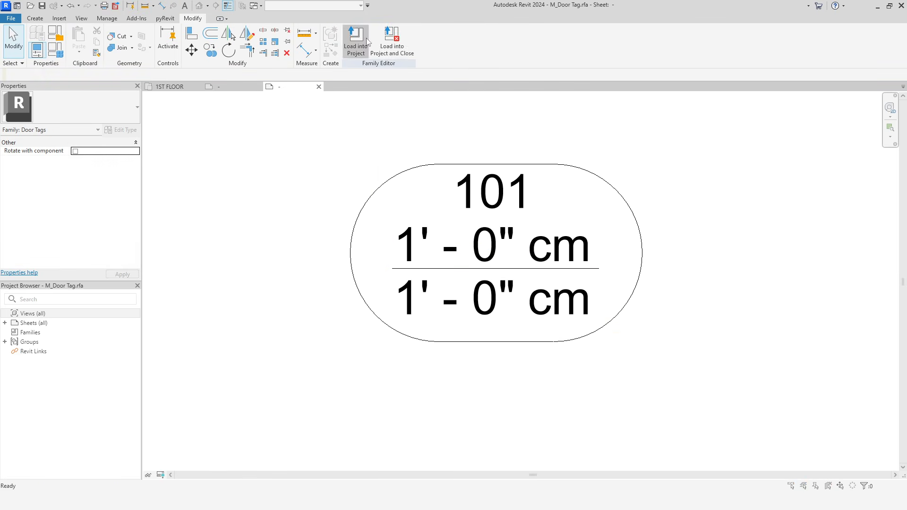
Load the door tag with its divider line into Tags.rvt, overwriting the existing version and its parameter values.
click(356, 40)
click(427, 319)
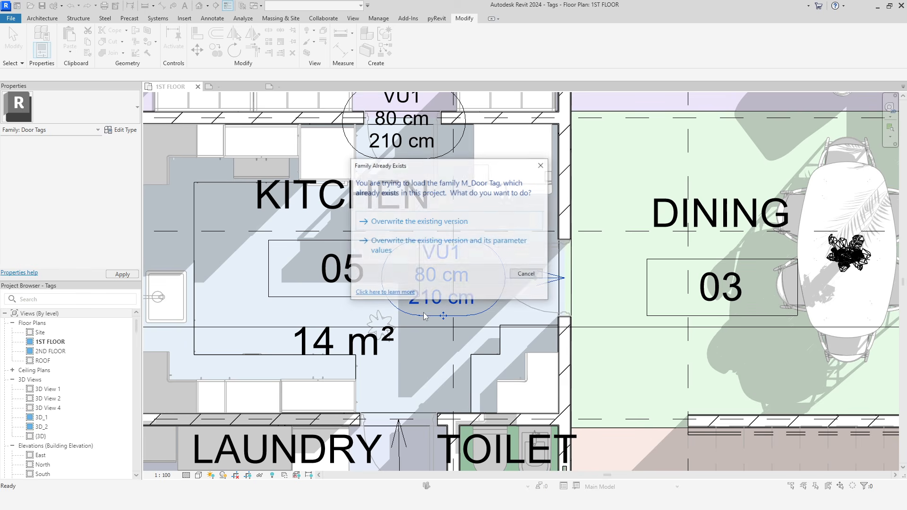
click(416, 249)
scroll(623, 308, down, 2)
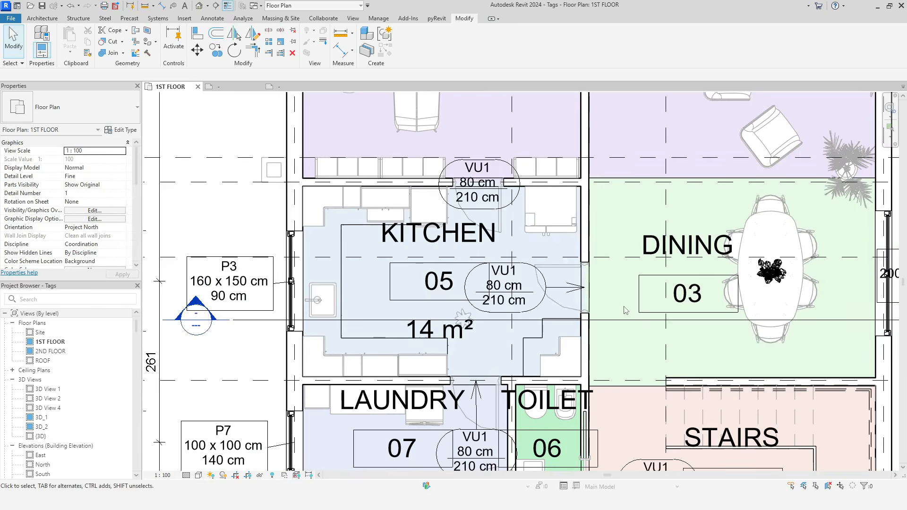
middle_drag(624, 308, 593, 334)
Open the family of the dining room's room tag for editing.
click(636, 286)
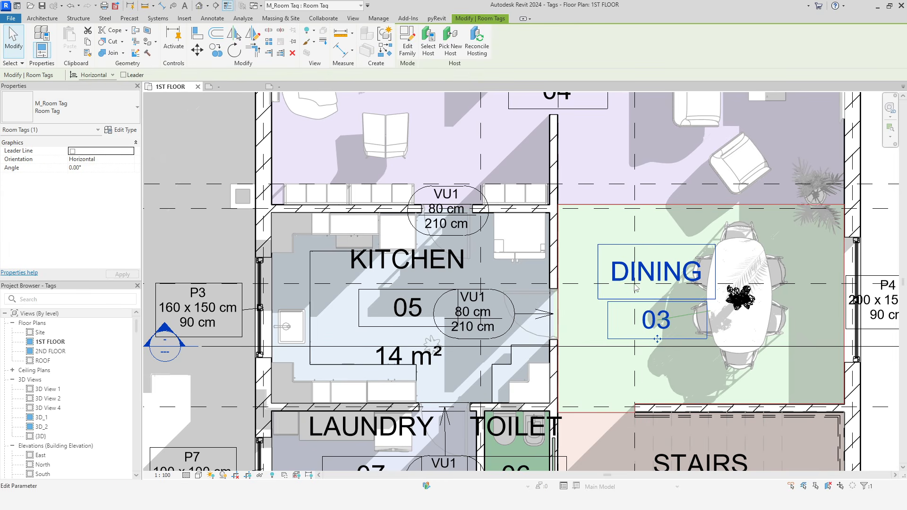
click(405, 47)
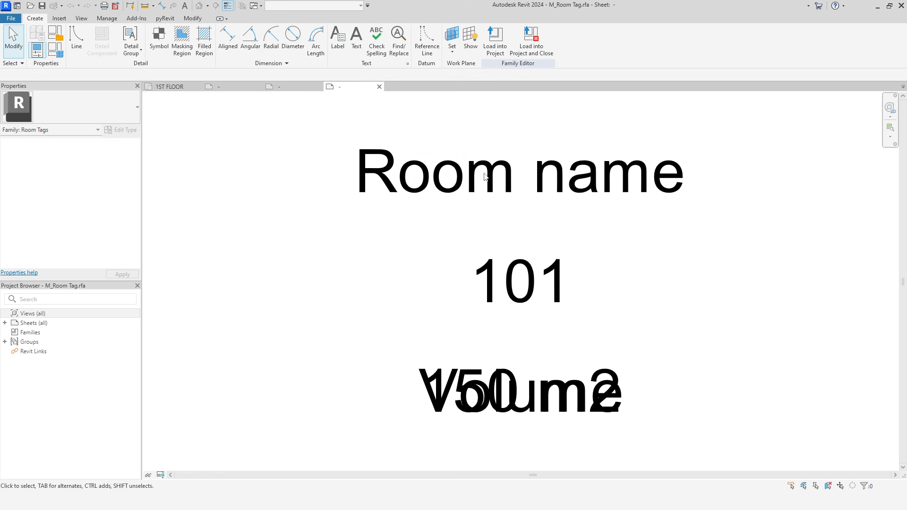
middle_drag(696, 307, 631, 256)
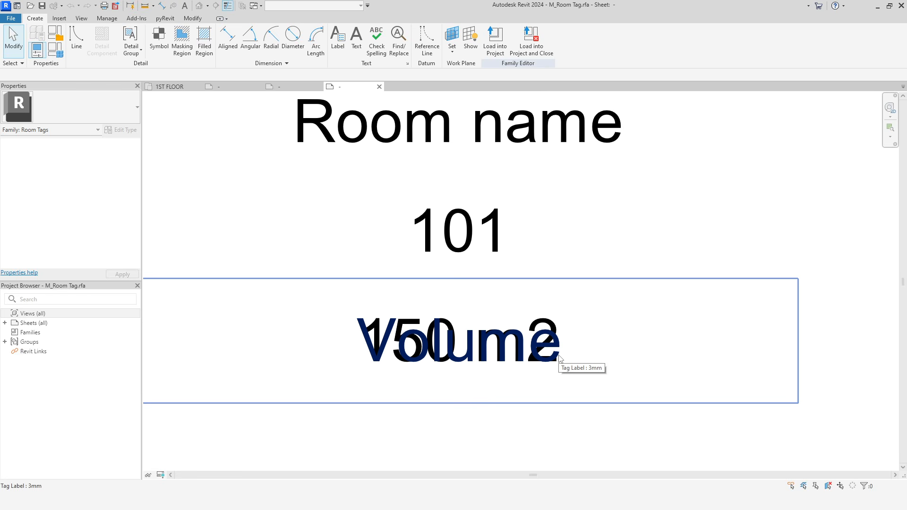
Examine which volume, room number and area visibility parameters each type of the room tag family uses.
click(55, 34)
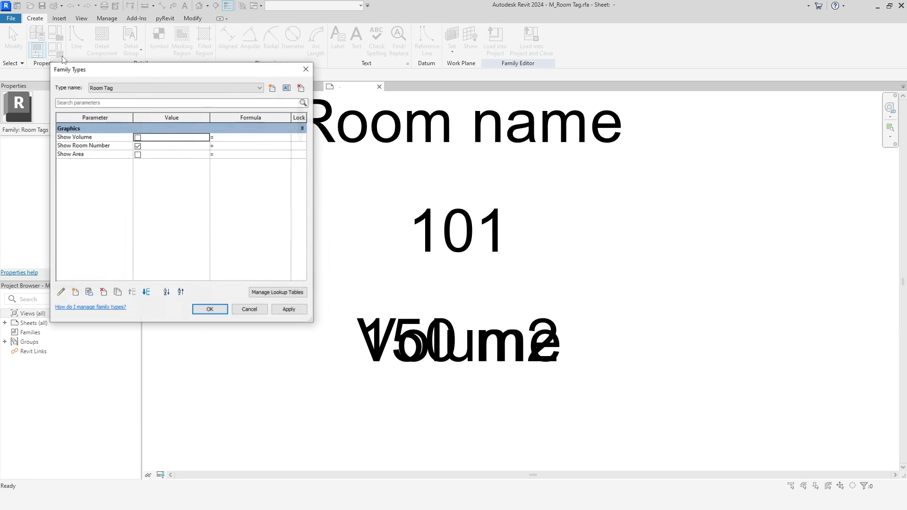
drag(149, 76, 254, 86)
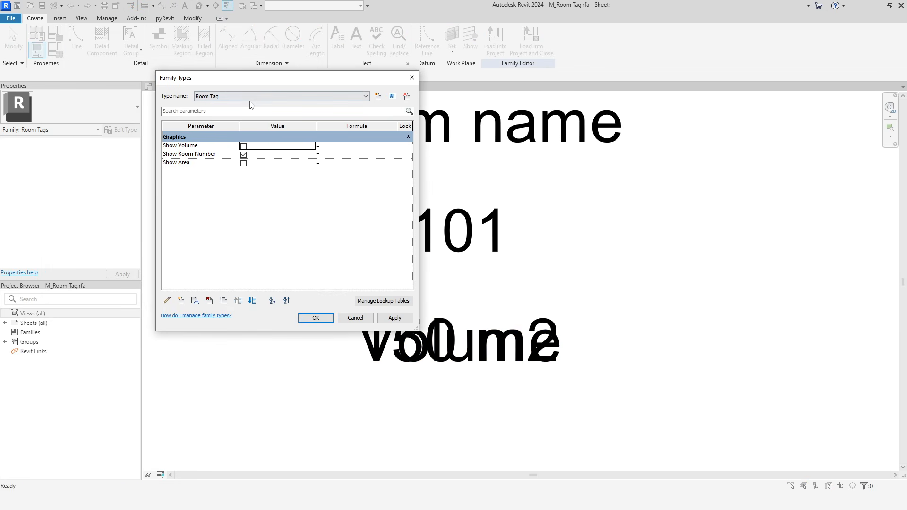
click(259, 97)
click(259, 109)
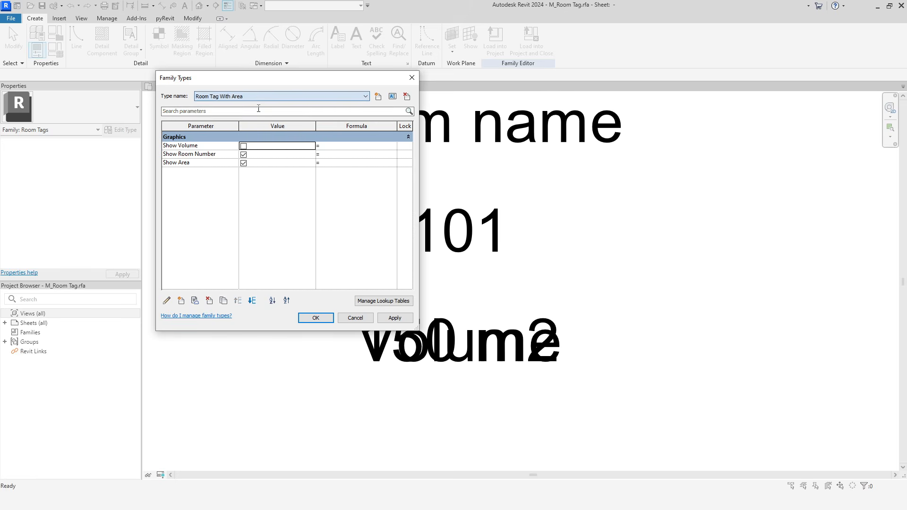
click(259, 96)
click(250, 119)
click(259, 97)
click(250, 103)
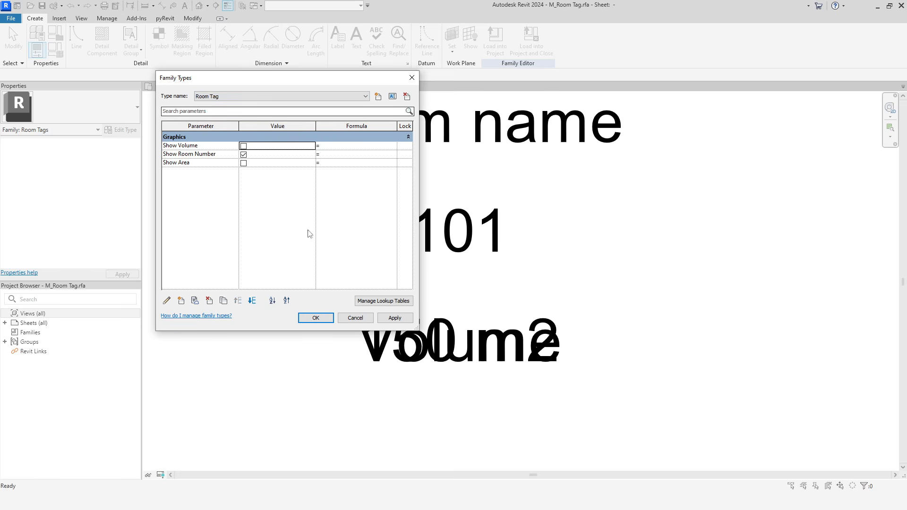
click(355, 318)
Duplicate the room name label's type as "1.5 mm" with a 1.5 mm text size and apply it to that label.
click(383, 404)
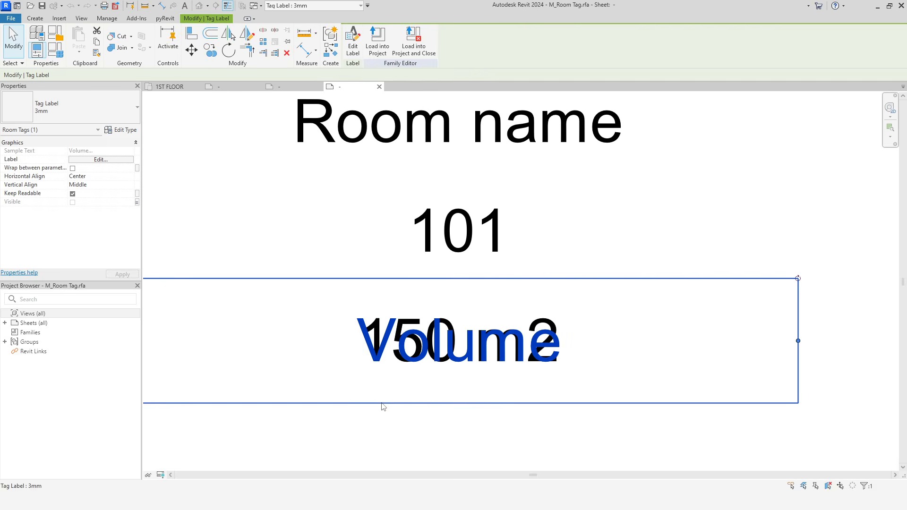
scroll(462, 432, down, 2)
click(384, 224)
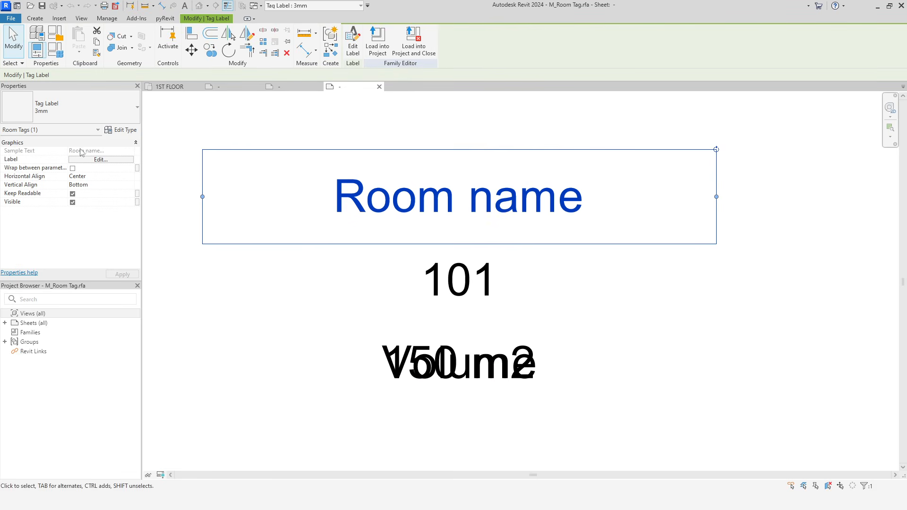
click(121, 129)
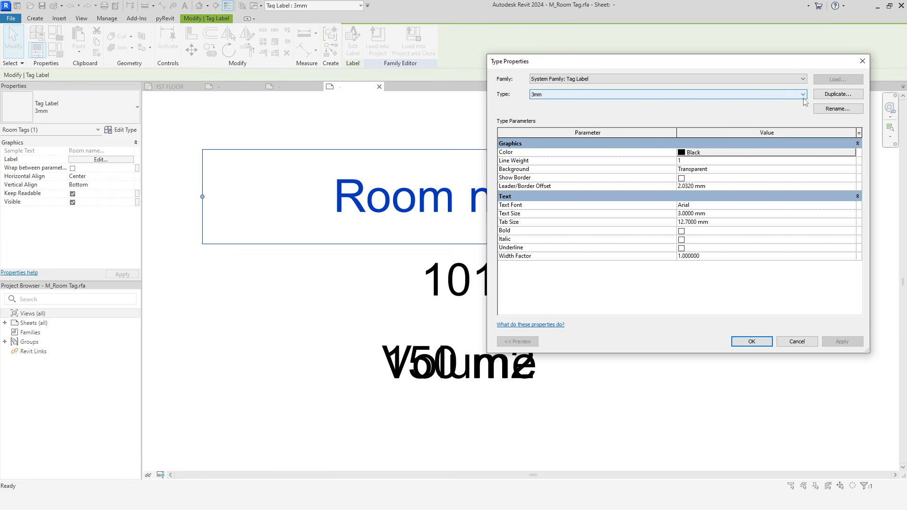
click(837, 94)
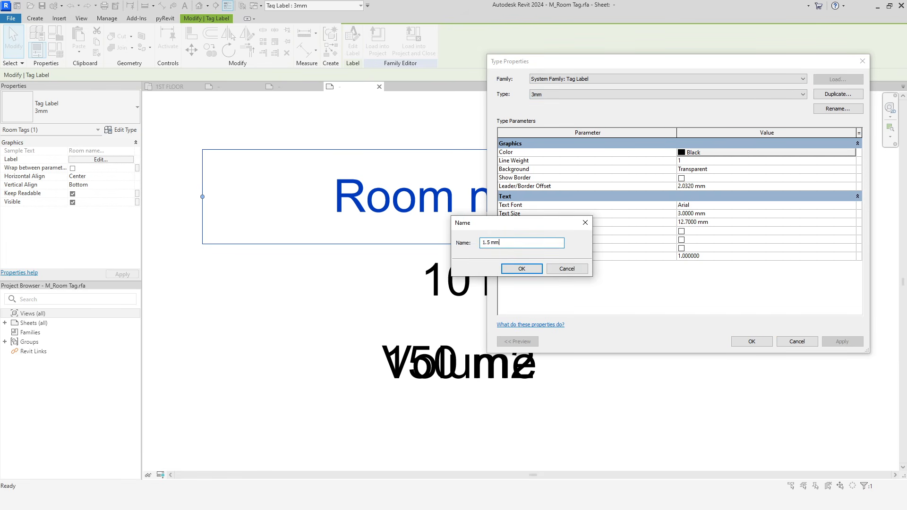
click(534, 270)
click(751, 341)
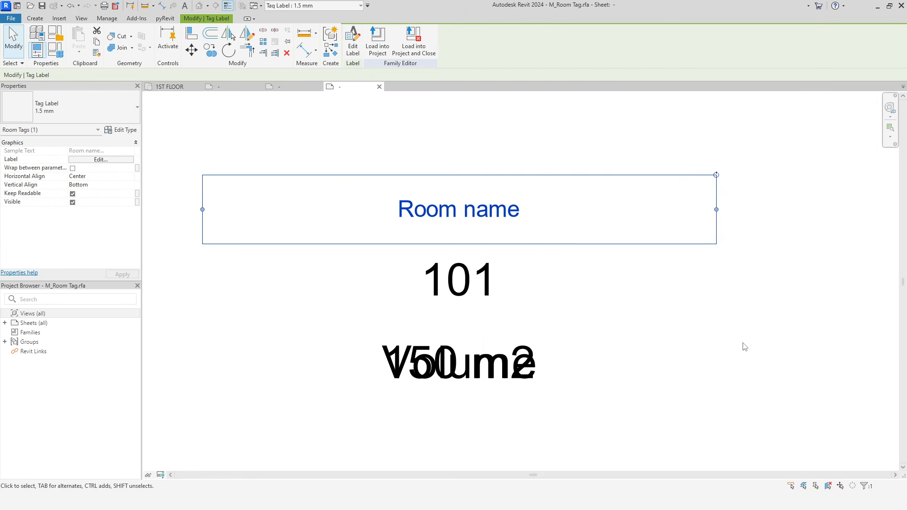
Apply the 1.5 mm label type to all labels in the room tag family.
click(573, 381)
drag(664, 442, 336, 166)
click(94, 113)
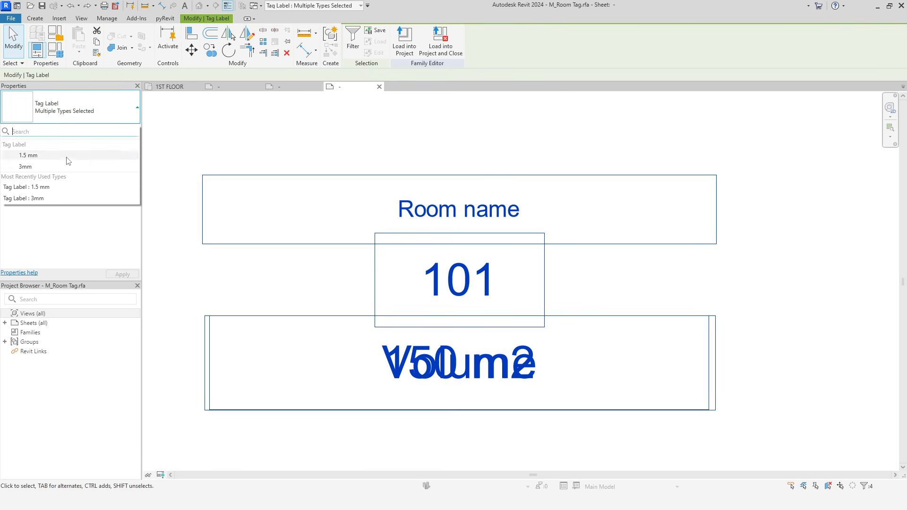
click(66, 155)
Move the overlapping area and volume labels up and the room name label down, bringing both close to the room number.
click(425, 424)
drag(531, 402, 331, 328)
key(Up)
key(Up)
key(Up)
key(Up)
key(Up)
key(Up)
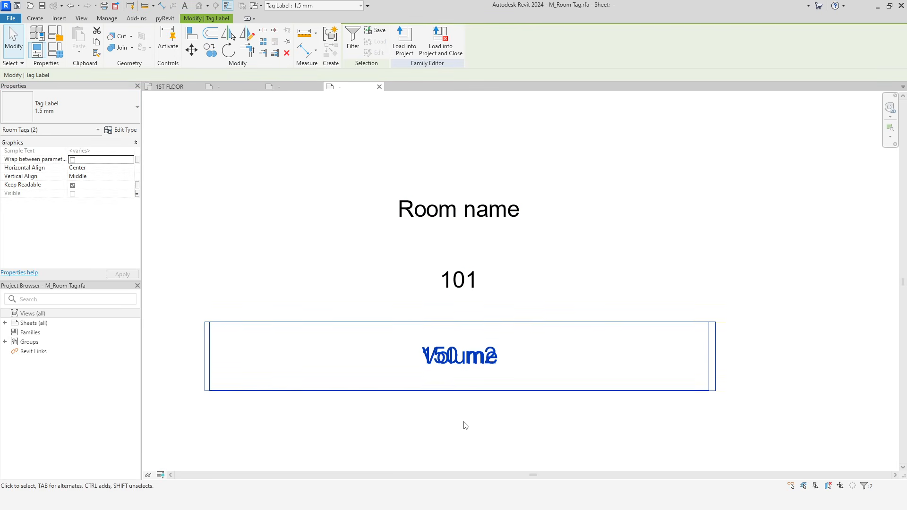
click(480, 415)
drag(569, 150, 466, 223)
key(Down)
key(Down)
key(Down)
key(Down)
key(Down)
key(Down)
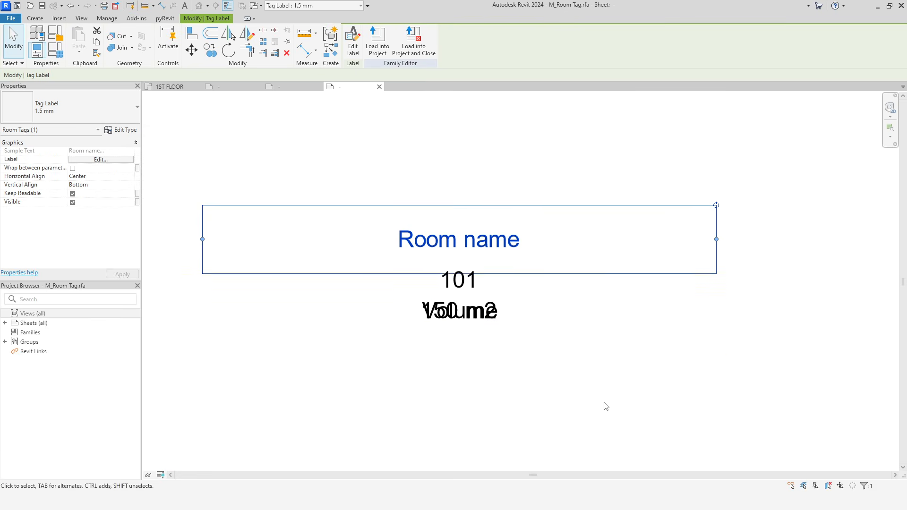
Load the room tag with its smaller labels into Tags.rvt, overwriting the existing version.
click(514, 400)
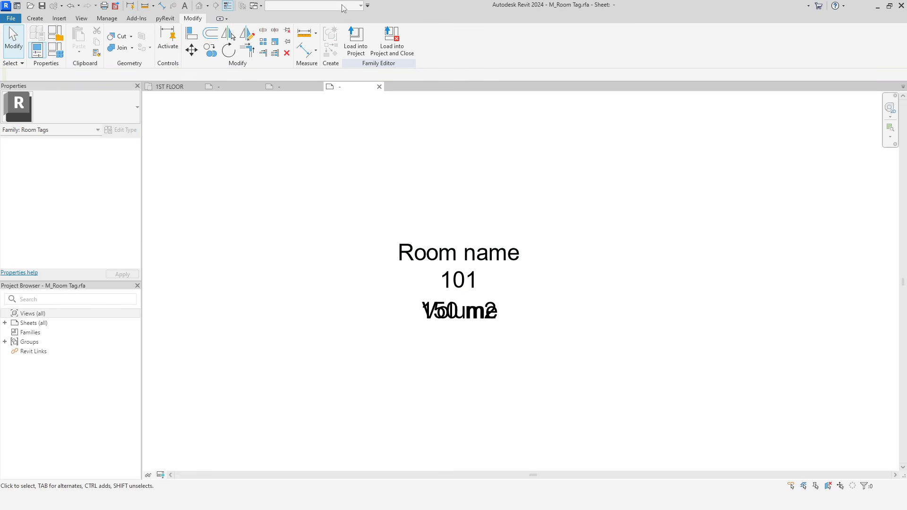
click(356, 41)
click(429, 321)
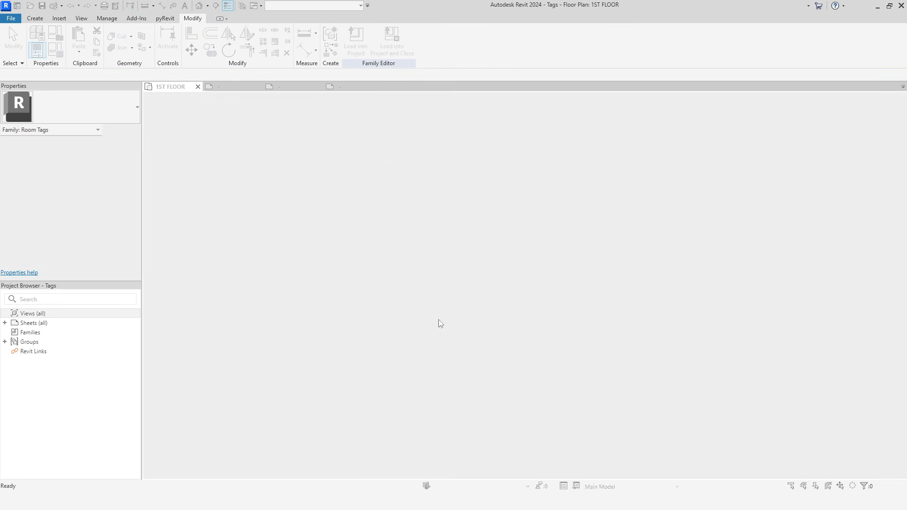
click(410, 249)
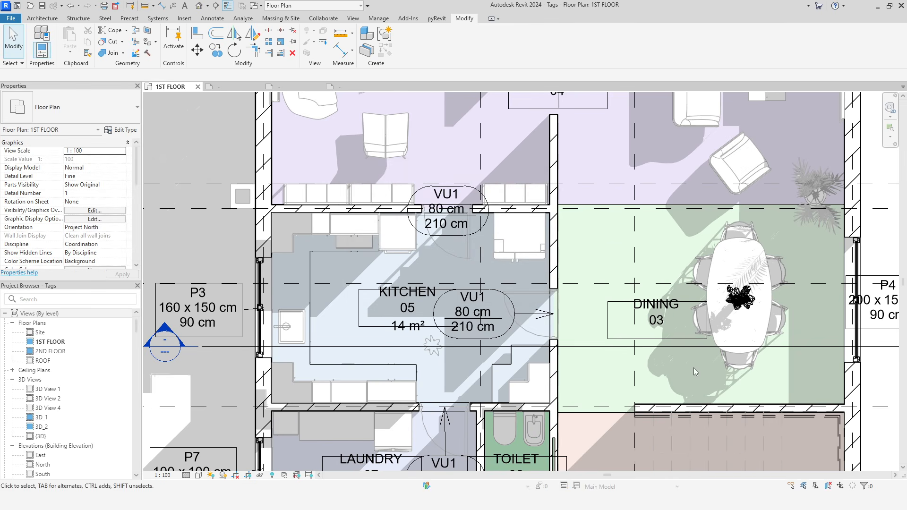
Return to the room tag family and examine the type properties of the room number label, leaving them as they are.
click(344, 90)
scroll(430, 388, up, 1)
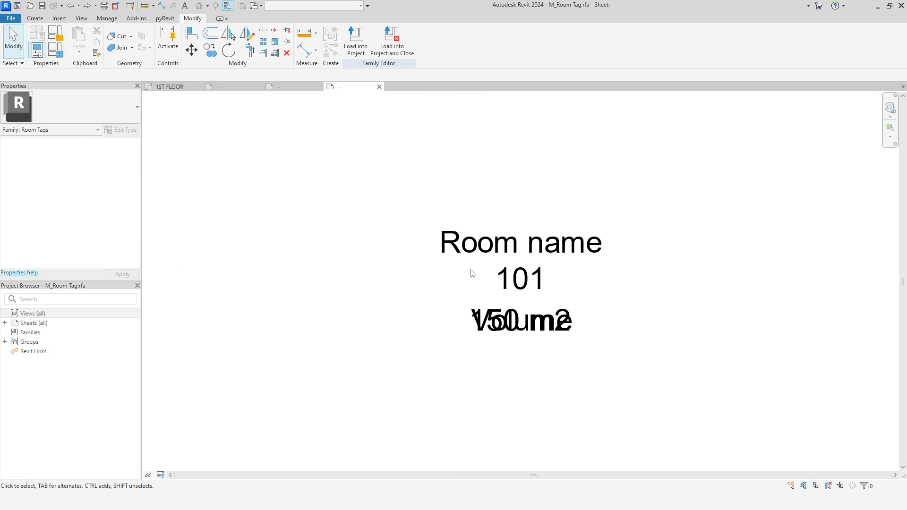
click(514, 284)
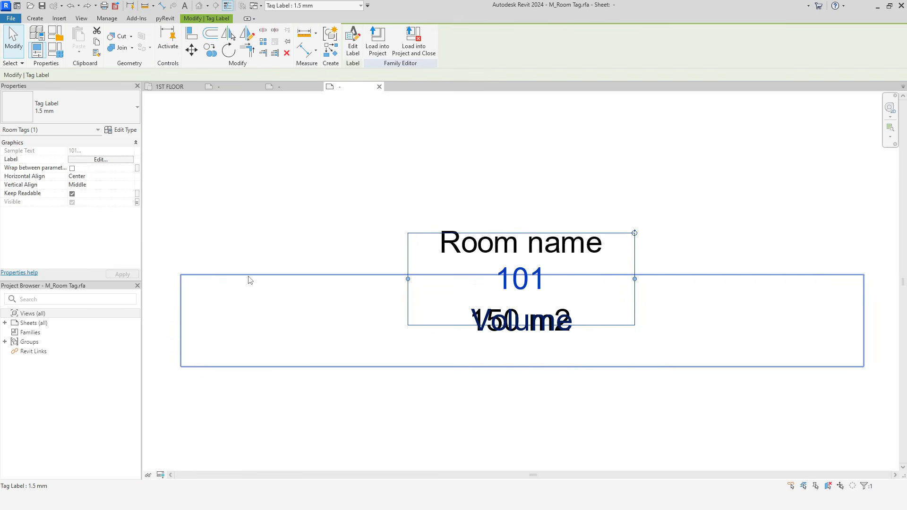
click(125, 130)
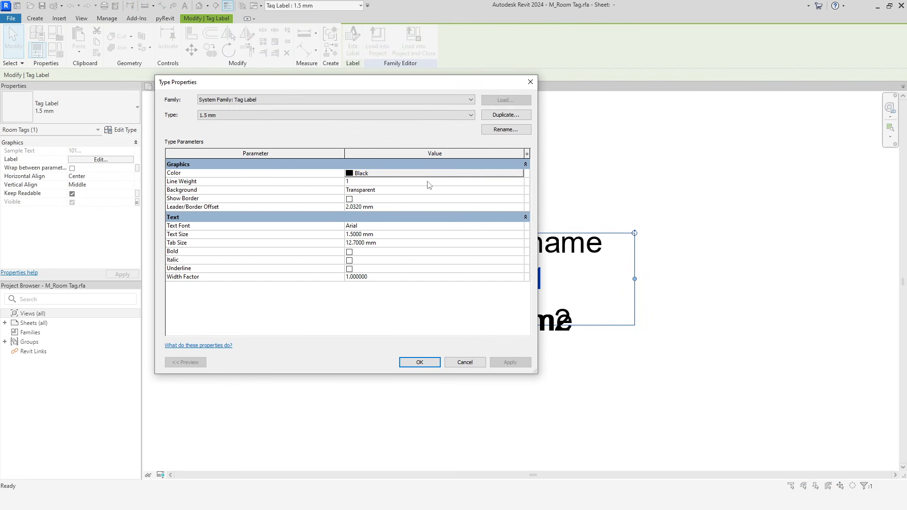
drag(395, 88, 532, 114)
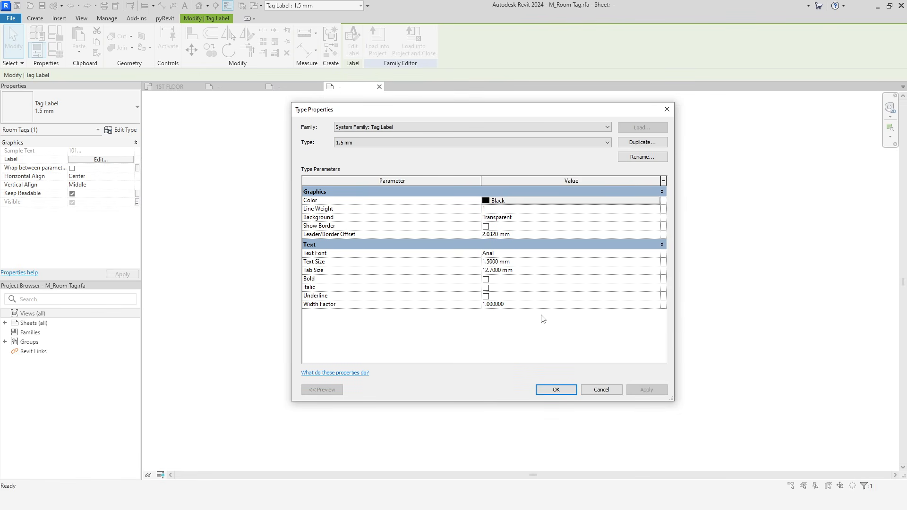
click(602, 393)
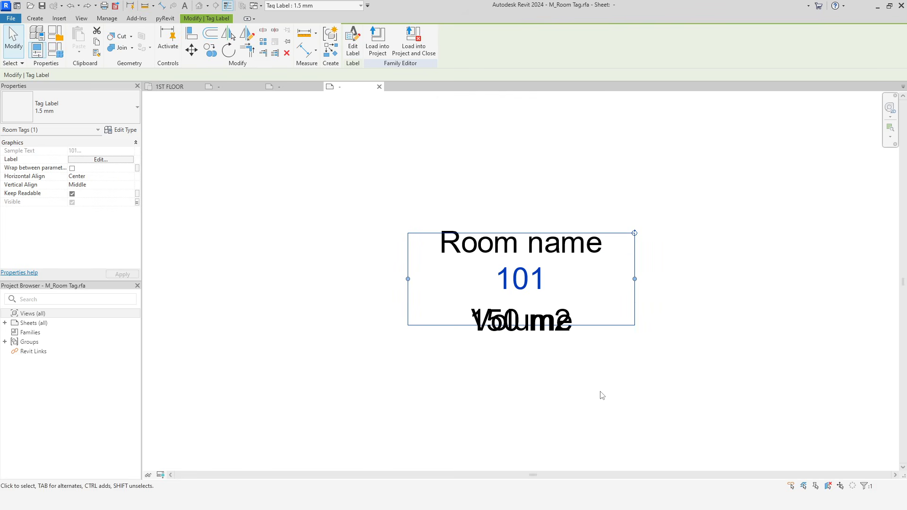
click(446, 425)
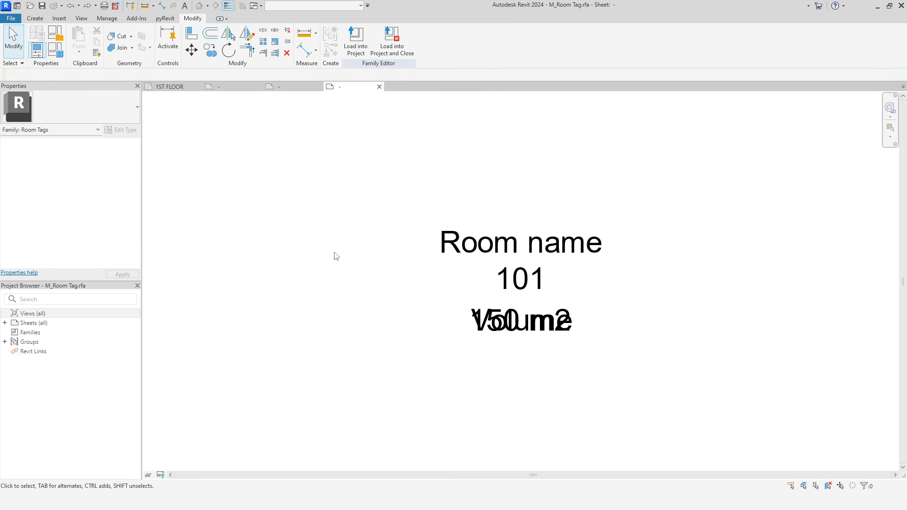
Turn on the display of annotation categories in the room tag family's sheet view.
key(v)
key(v)
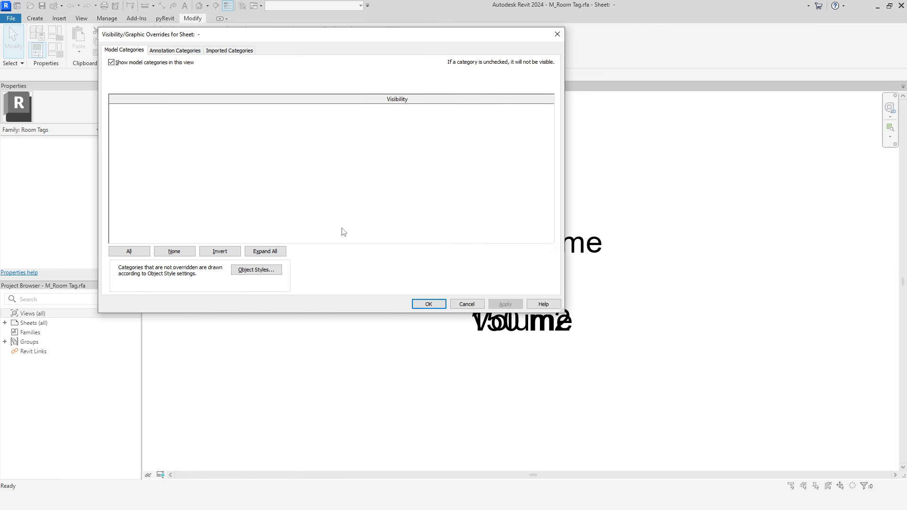
click(174, 50)
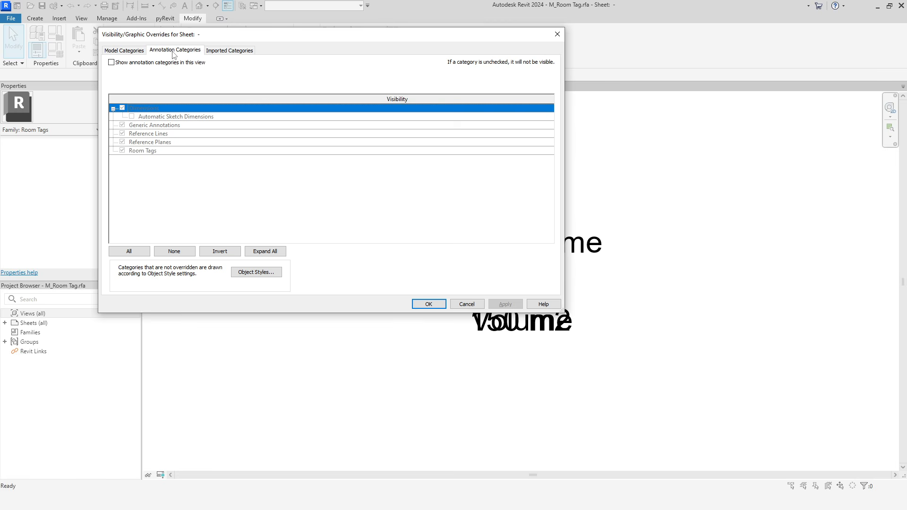
click(181, 66)
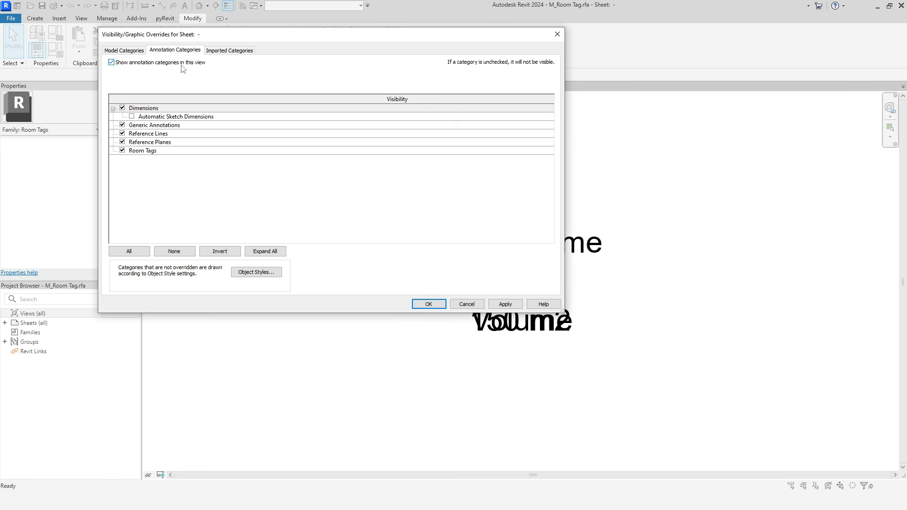
click(428, 304)
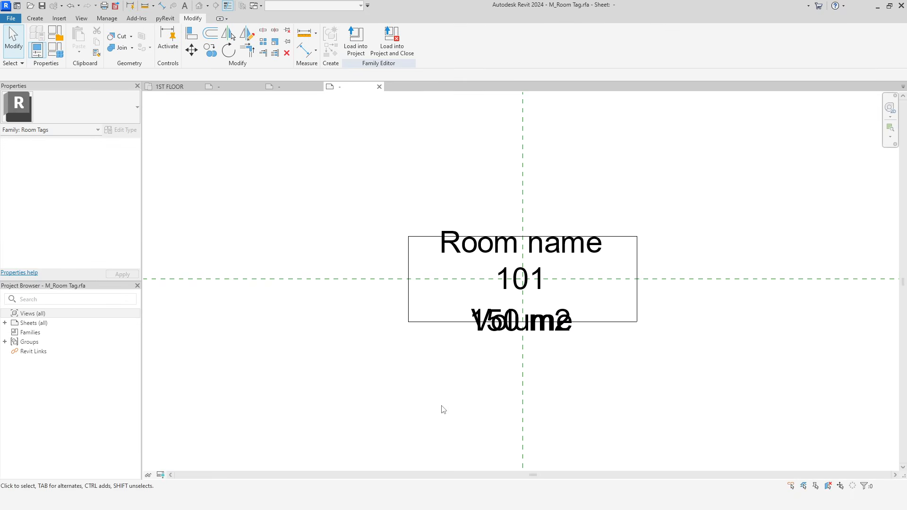
Move the lower and upper lines of the tag frame inward around the room number, making the frame about 2.6 mm tall.
scroll(511, 370, up, 3)
click(436, 300)
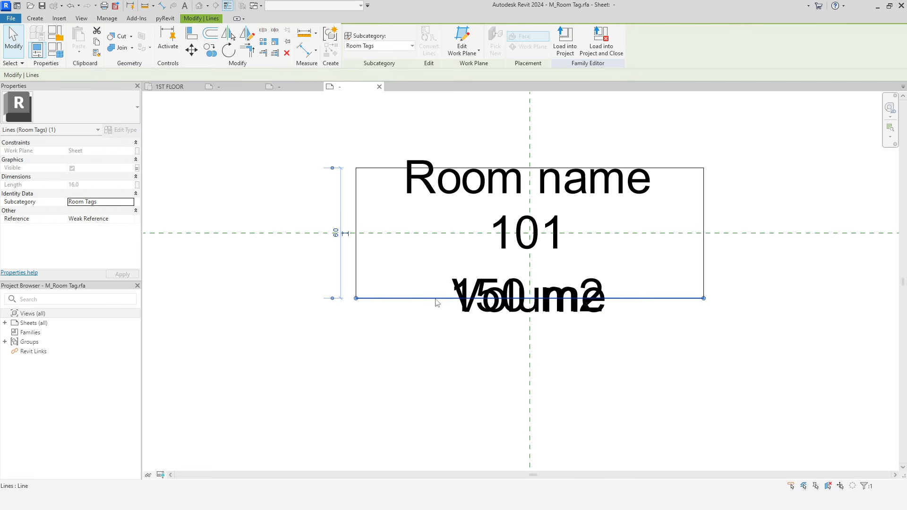
key(Up)
key(Up)
key(Up)
key(Up)
key(Up)
key(Up)
key(Up)
key(Up)
click(675, 170)
key(Down)
key(Down)
key(Down)
key(Down)
key(Down)
key(Down)
key(Down)
key(Down)
key(Down)
key(Down)
key(Down)
key(Up)
Move the two side lines of the tag frame inward so the frame fits more closely around the room number.
click(705, 255)
key(Left)
key(Left)
key(Left)
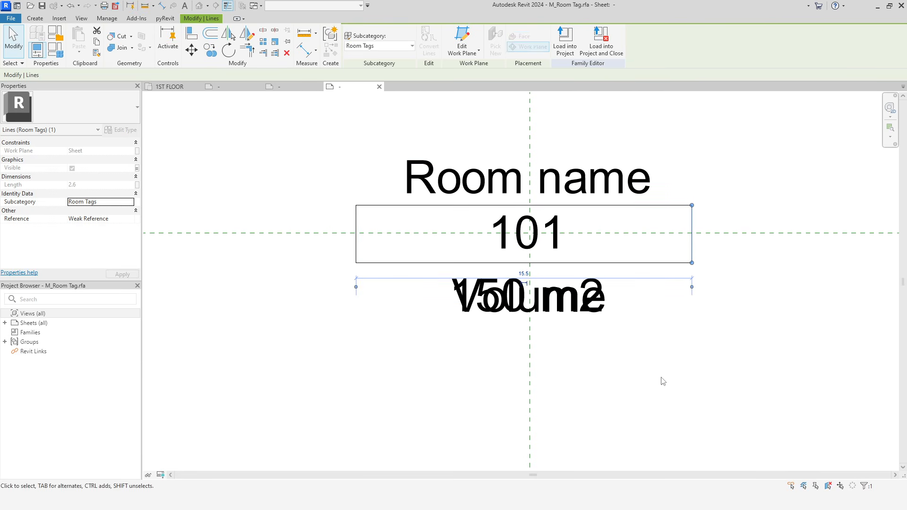
key(Left)
key(Left)
key(Left)
key(Left)
key(Left)
key(Left)
key(Left)
key(Left)
key(Left)
key(Left)
key(Left)
key(Left)
key(Left)
key(Left)
key(Left)
key(Left)
click(357, 254)
key(Right)
key(Right)
key(Right)
key(Right)
key(Right)
key(Right)
key(Right)
key(Right)
key(Right)
click(651, 377)
click(609, 259)
key(Left)
click(602, 435)
Load the room tag with its reduced number frame into Tags.rvt, overwriting the existing version.
click(356, 42)
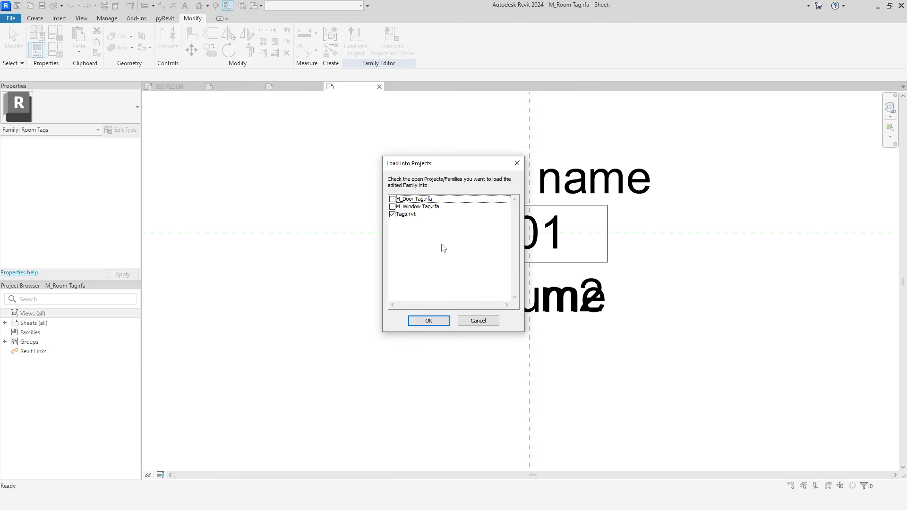
click(429, 321)
click(381, 279)
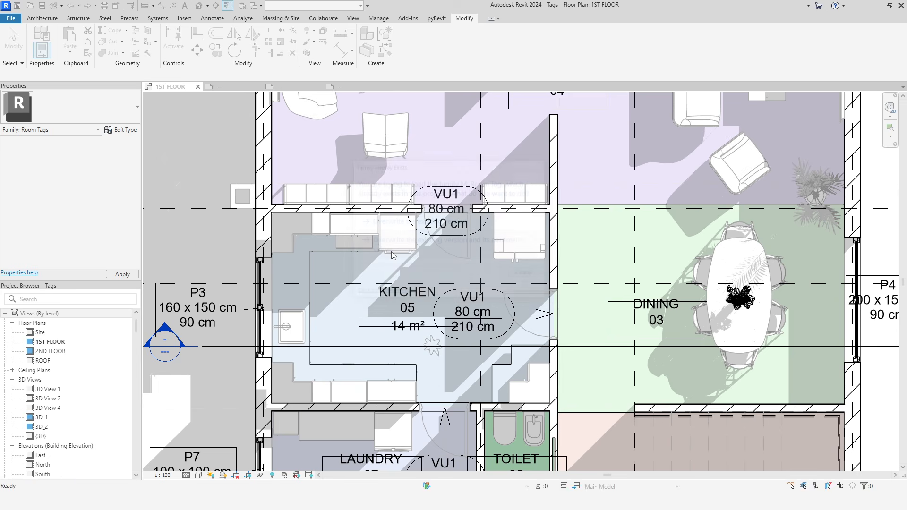
Try the area and volume types on the dining room's tag and set it to Room Tag With Area.
click(650, 326)
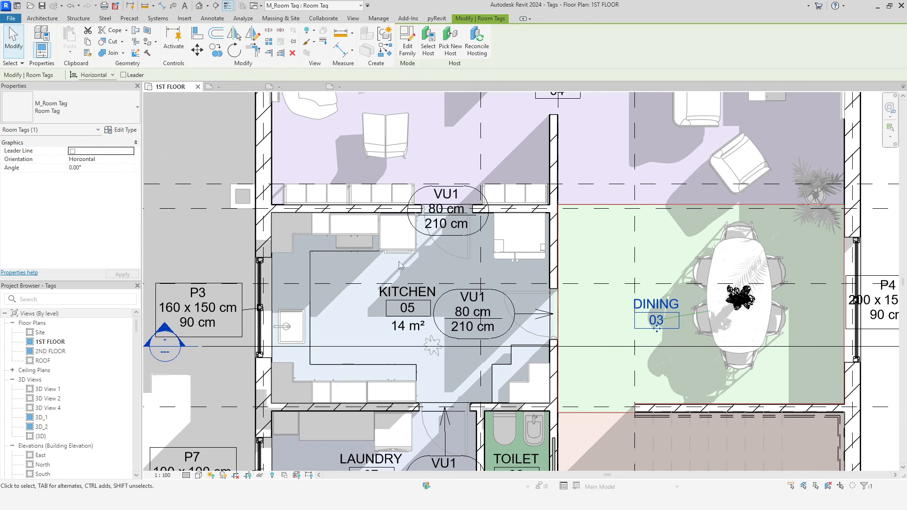
click(59, 111)
click(44, 167)
click(59, 111)
click(49, 177)
click(59, 111)
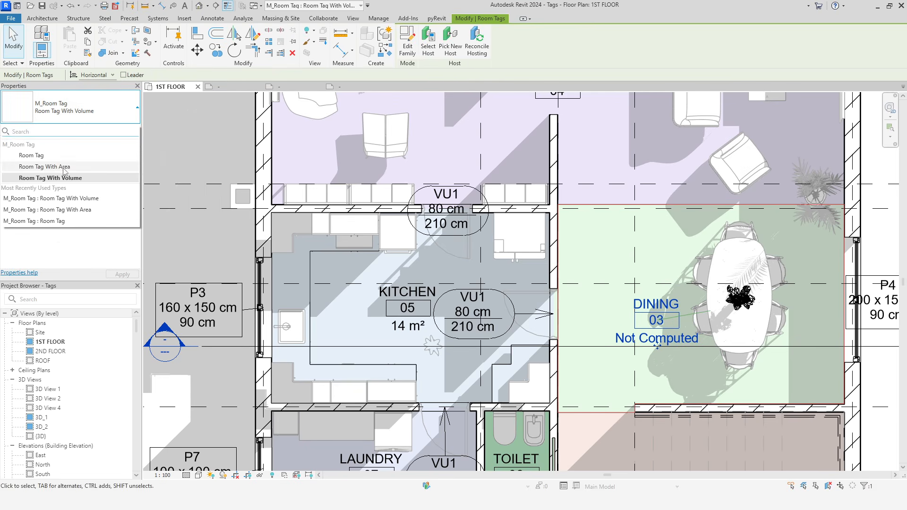
click(52, 166)
click(585, 333)
Fit the whole floor plan in view and close the open window, door and room tag families without saving.
middle_click(583, 378)
middle_click(583, 378)
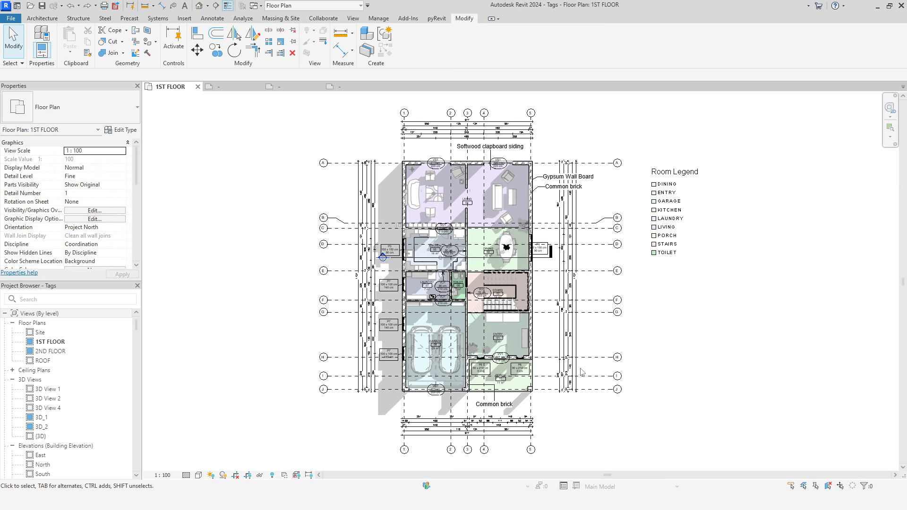
click(258, 87)
key(n)
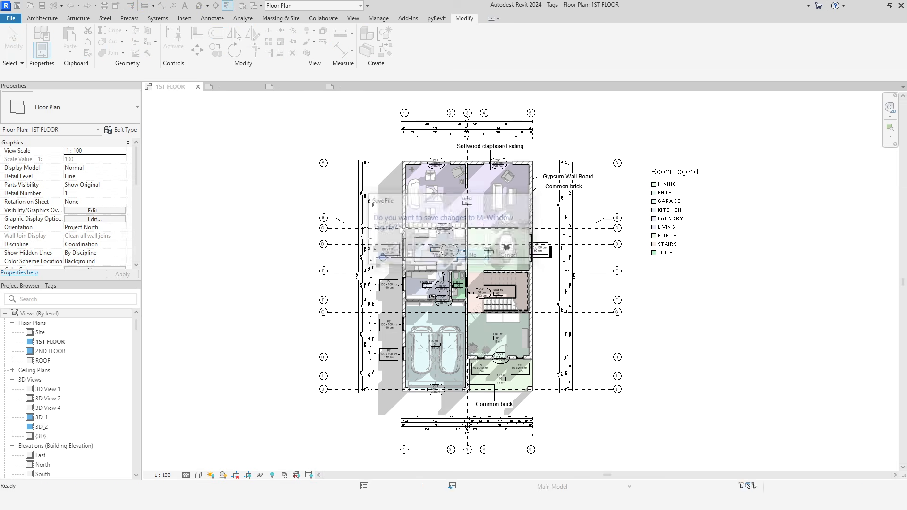
click(258, 87)
key(n)
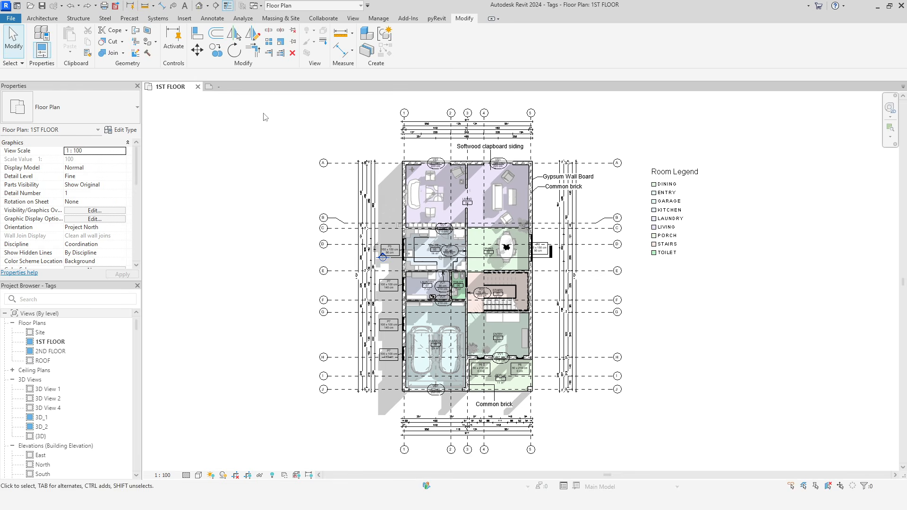
click(259, 86)
key(n)
Create a new family from the Metric Window Tag template in the Annotations template folder.
click(11, 18)
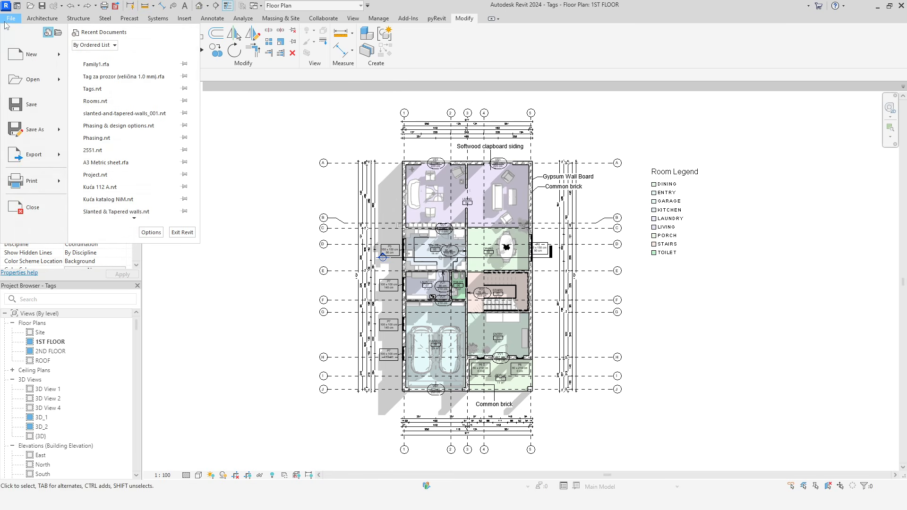
mouse_move(60, 60)
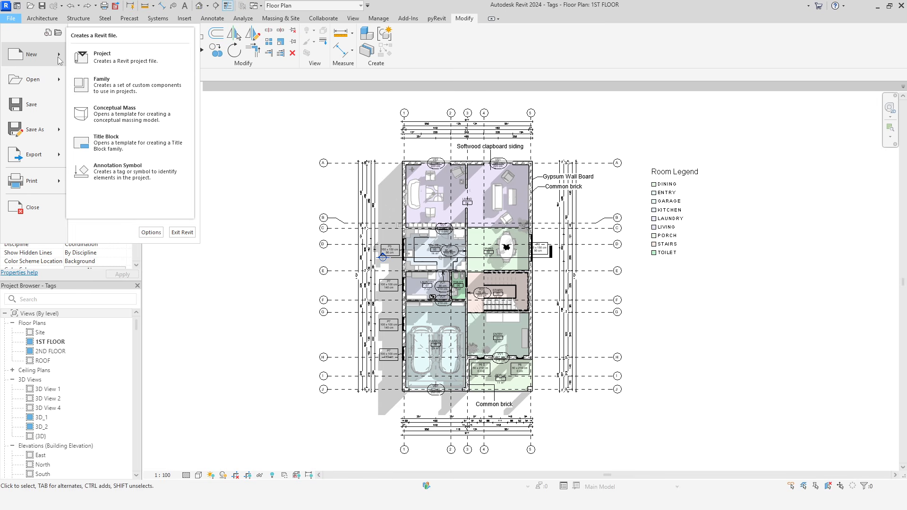
click(103, 83)
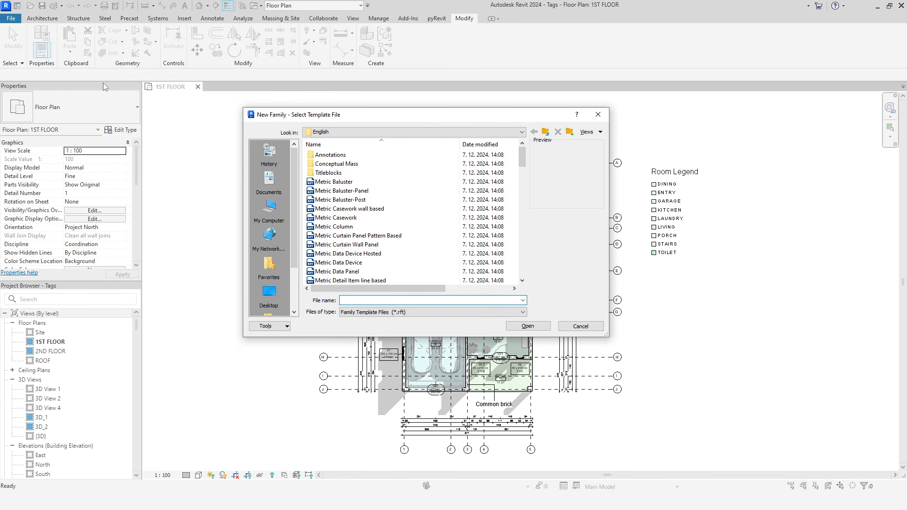
double_click(384, 156)
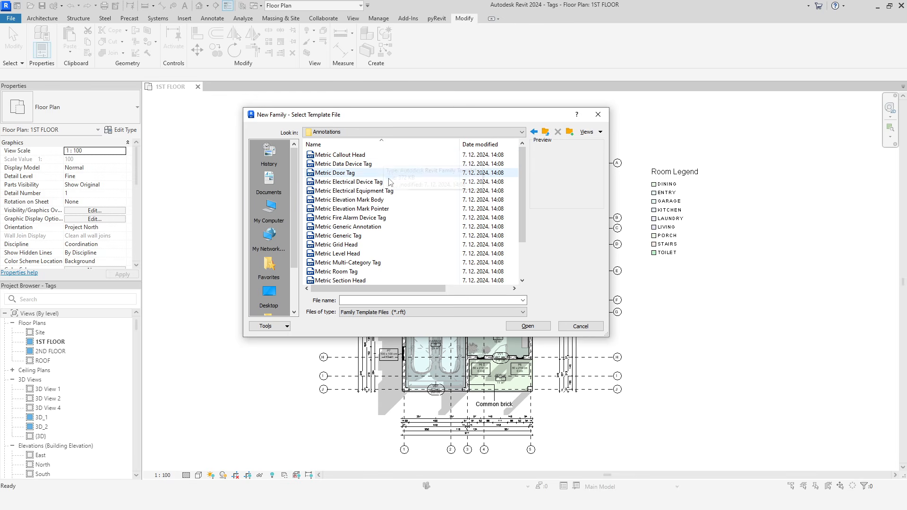
scroll(395, 208, down, 2)
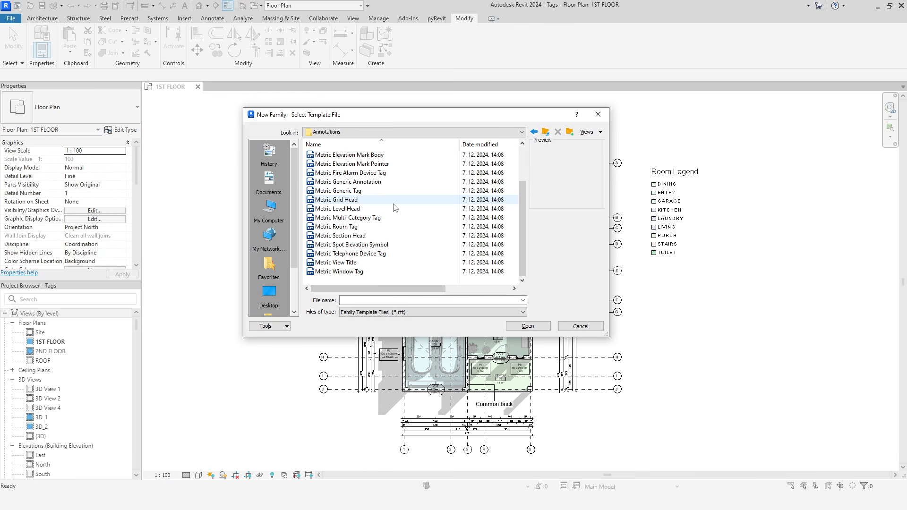
click(388, 272)
click(513, 324)
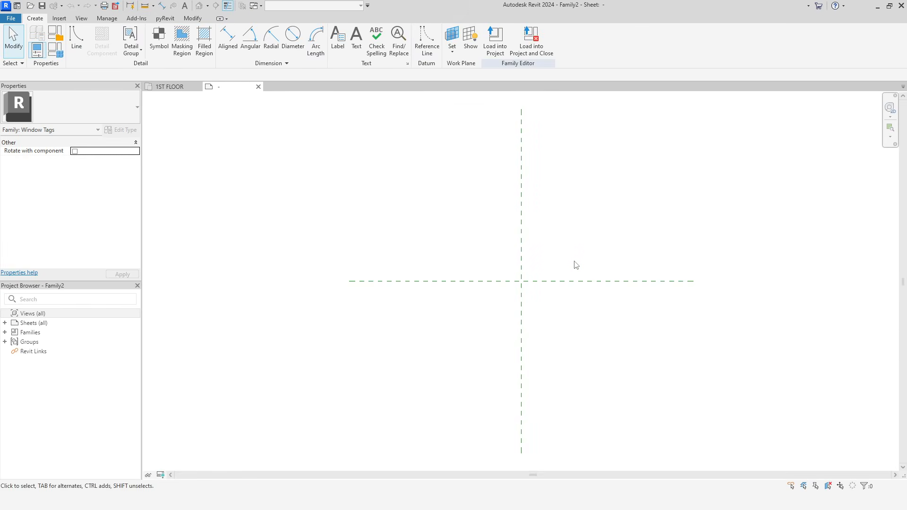
Start a label, duplicate its 3mm type as 1.5 mm and adjust the new type's text size to match its name.
scroll(575, 261, up, 5)
middle_drag(574, 261, 473, 265)
scroll(461, 266, up, 2)
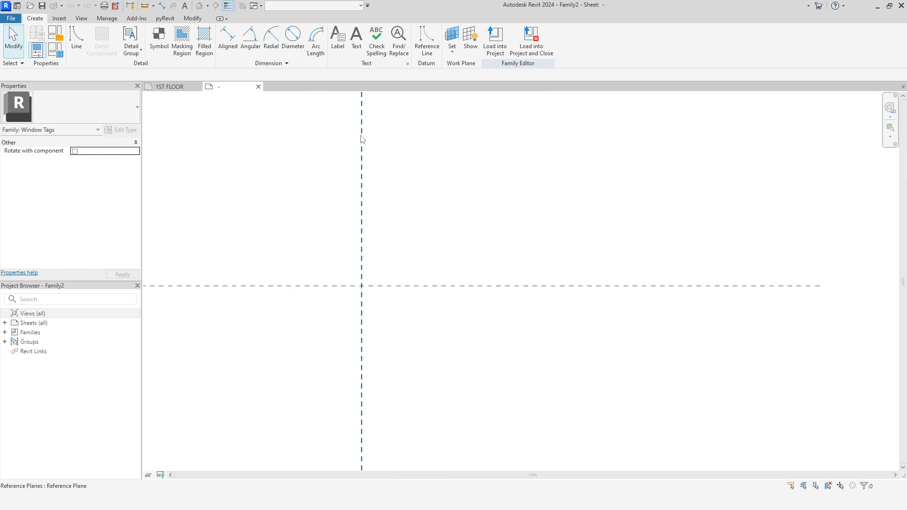
click(337, 37)
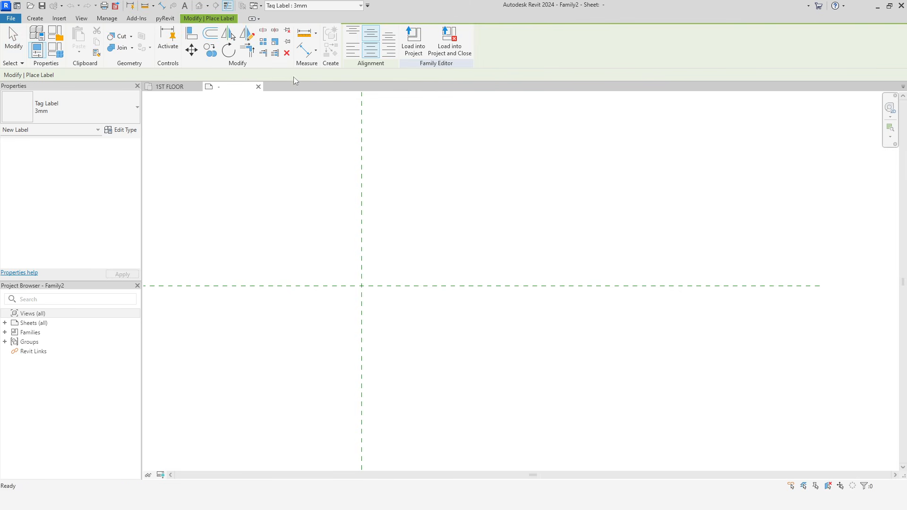
click(122, 129)
click(645, 145)
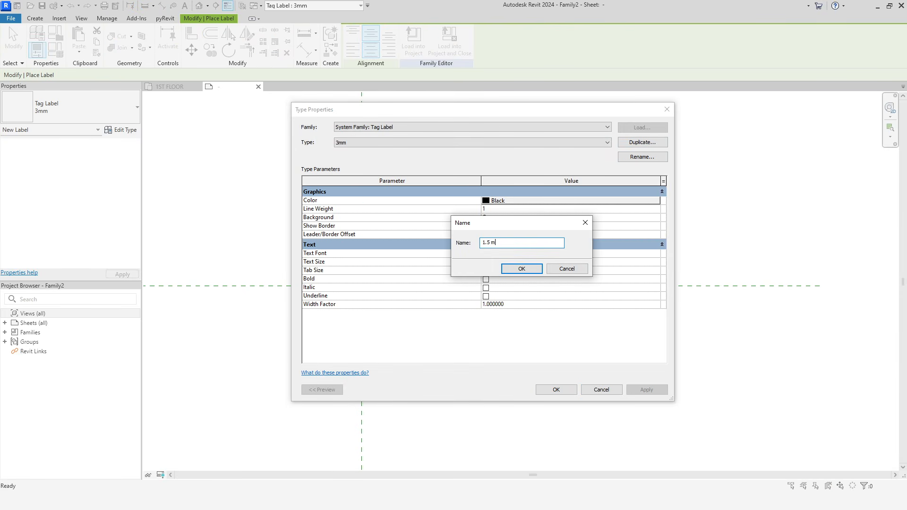
click(522, 268)
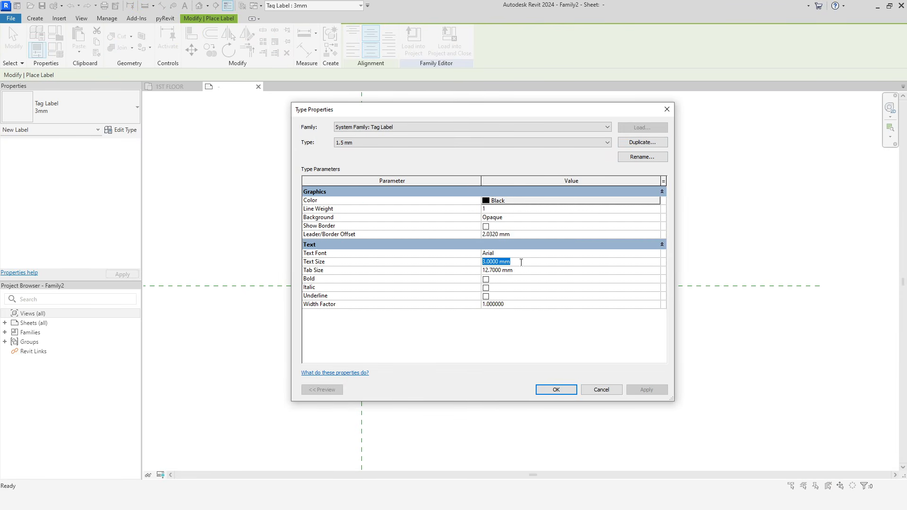
click(546, 390)
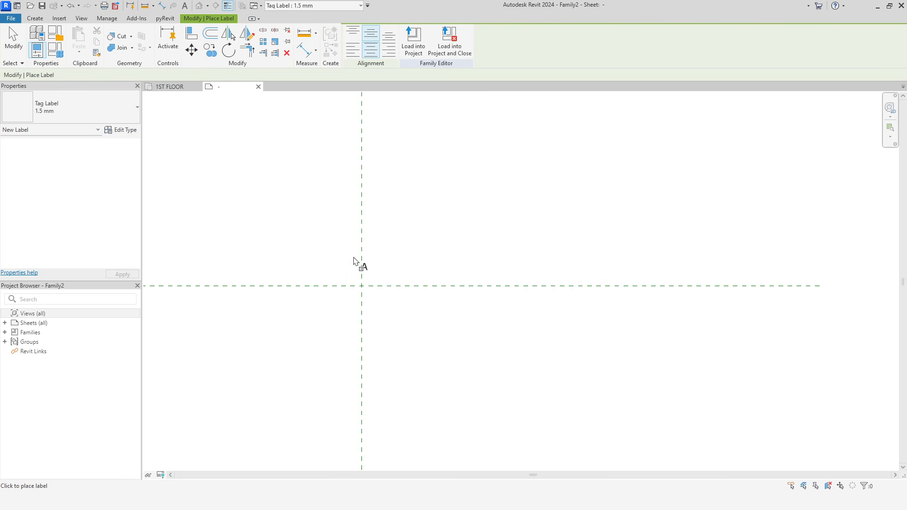
Place a new label near the reference plane intersection and add the Width and Height parameters to it.
click(335, 264)
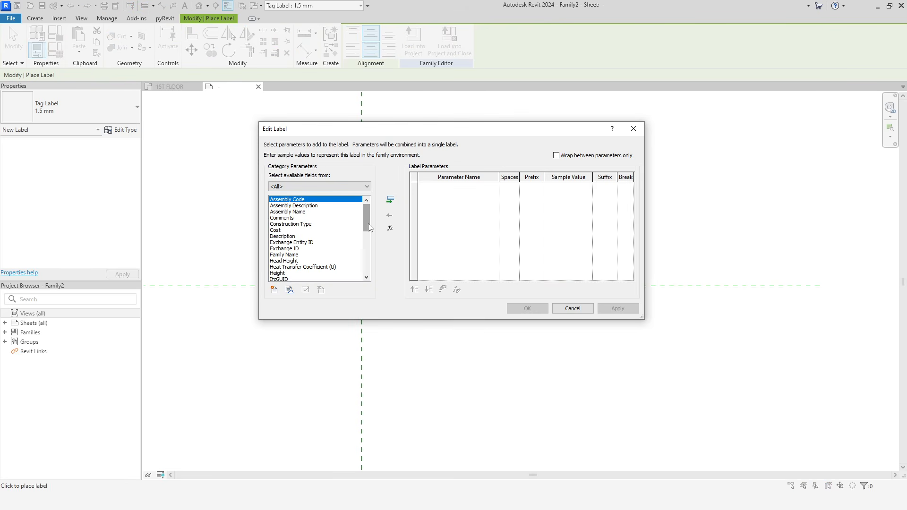
drag(369, 227, 369, 273)
click(298, 273)
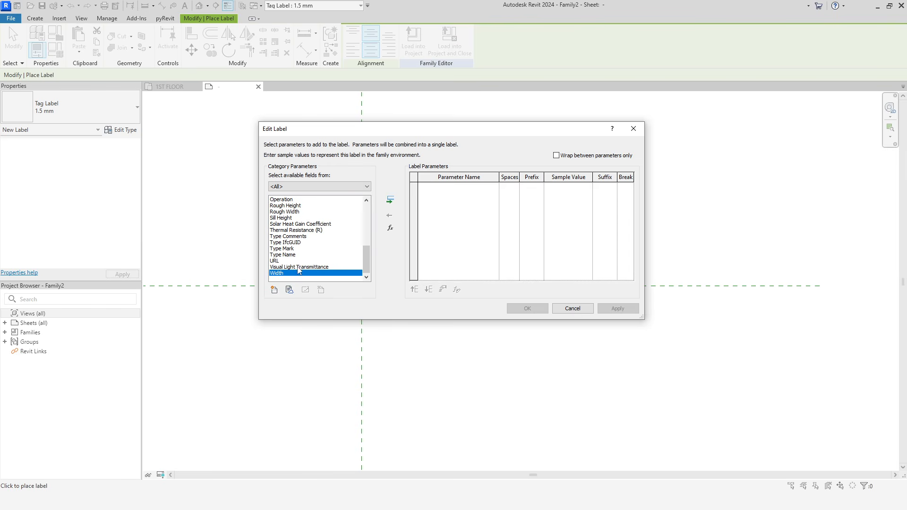
click(390, 200)
drag(364, 262, 367, 239)
click(289, 225)
click(390, 201)
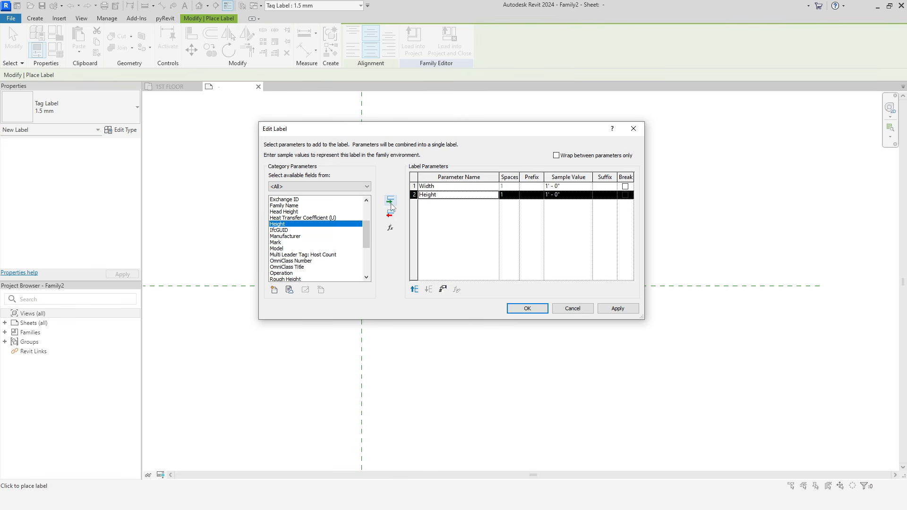
Set the sample values to 120 for Width and 160 for Height, confirm the label and end label placement.
click(571, 187)
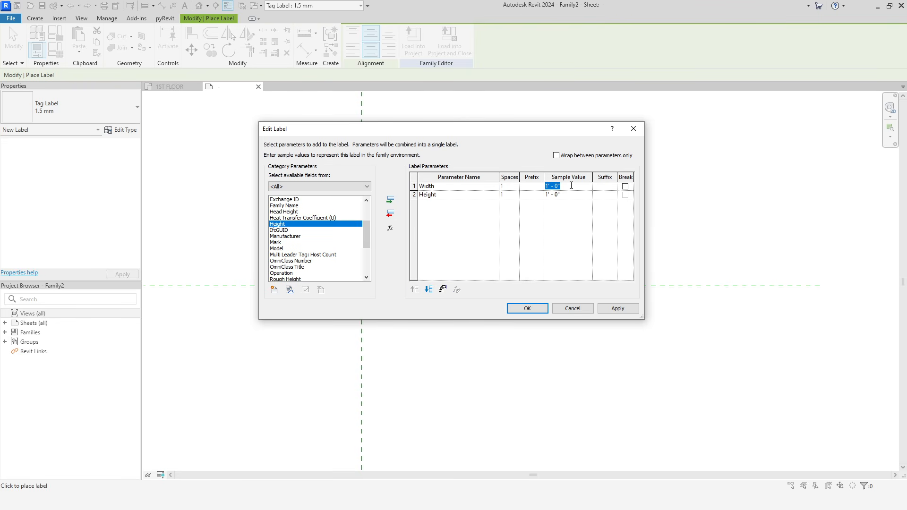
click(571, 195)
click(528, 308)
scroll(353, 284, up, 2)
right_click(343, 262)
click(350, 268)
right_click(348, 268)
click(353, 273)
Move the 120 160 label over the intersection of the reference planes and narrow its box from the left side.
scroll(353, 270, up, 3)
drag(289, 219, 385, 306)
scroll(405, 336, up, 2)
middle_drag(370, 326, 427, 314)
drag(203, 274, 334, 286)
middle_drag(469, 324, 425, 304)
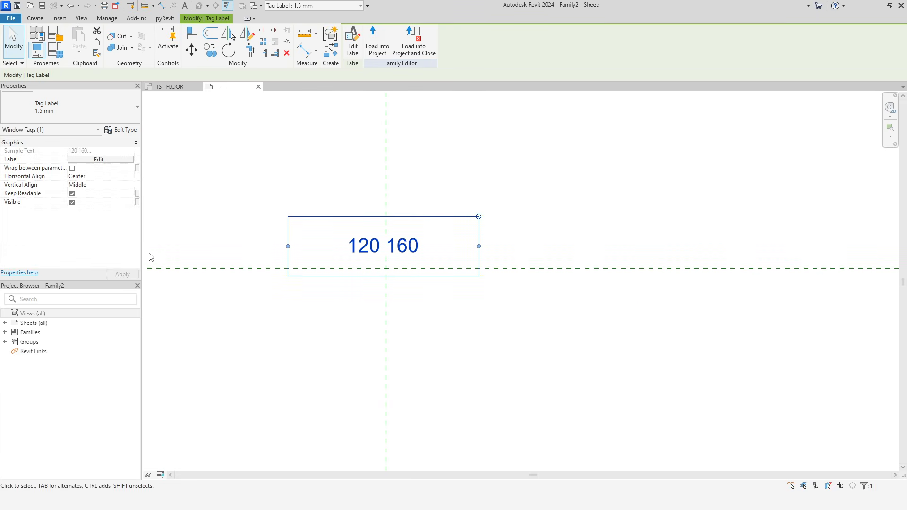
Try the Left and Right horizontal alignments on the size label and return it to Center.
click(132, 178)
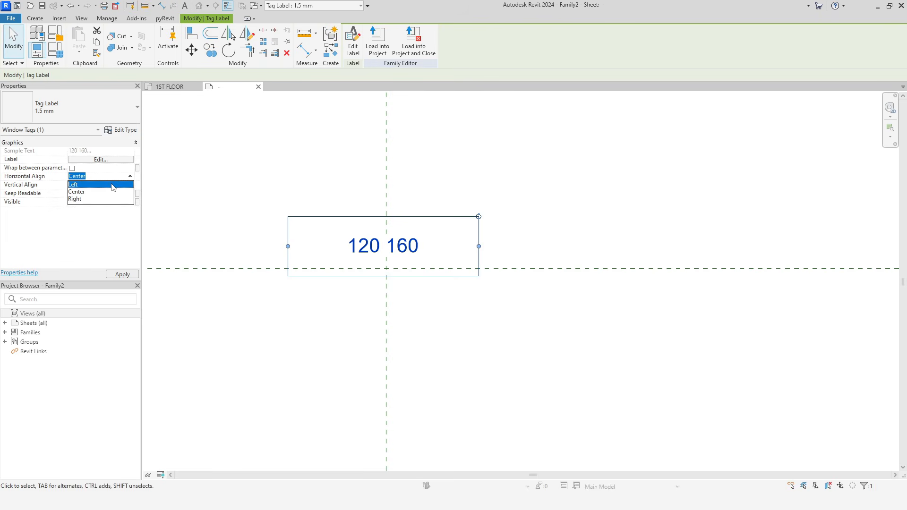
click(113, 185)
click(122, 275)
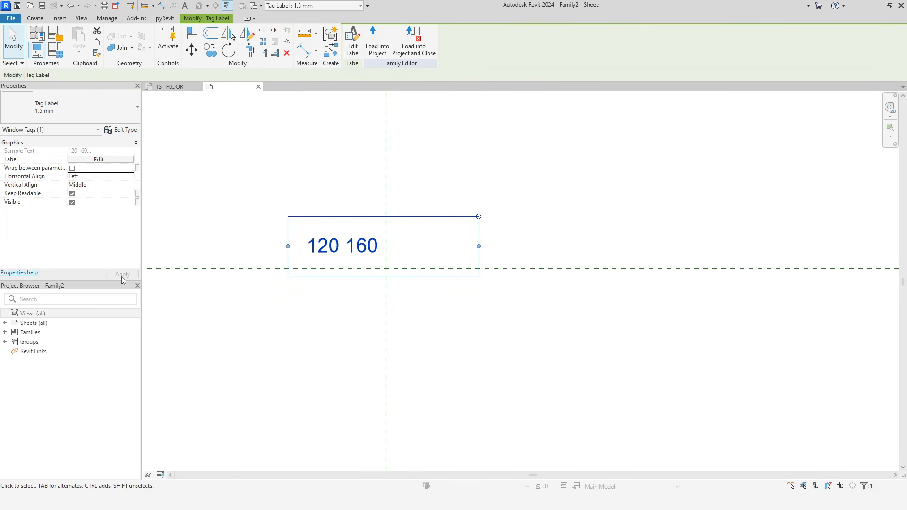
click(132, 178)
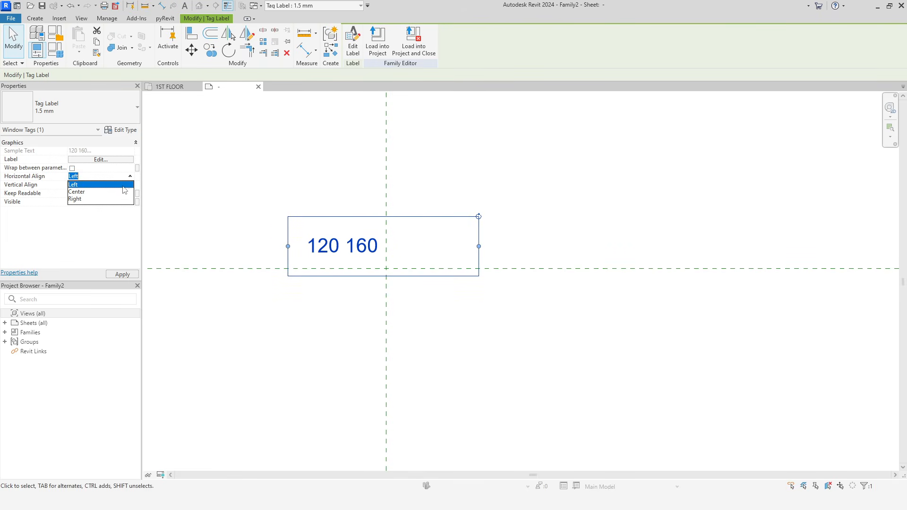
click(118, 202)
click(125, 275)
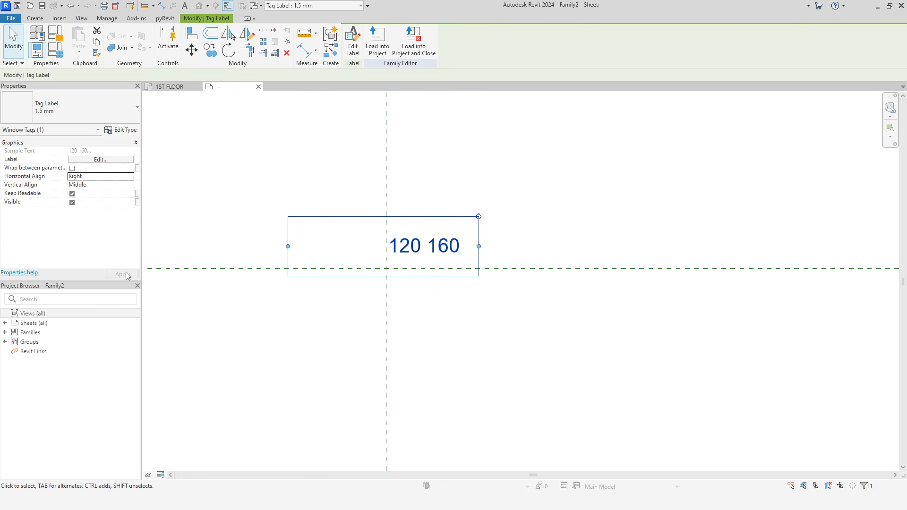
click(132, 178)
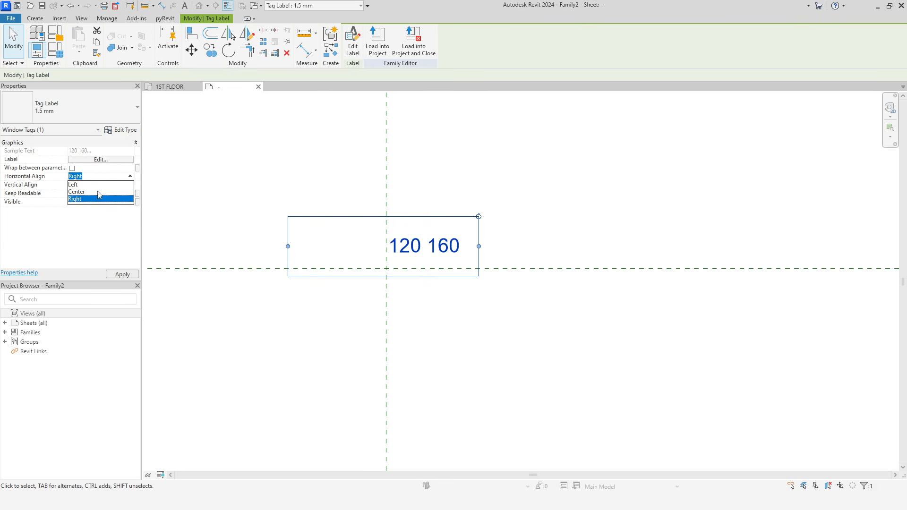
click(99, 192)
Try the Top and Bottom vertical alignments on the size label, return it to Middle and deselect it.
click(128, 184)
click(131, 184)
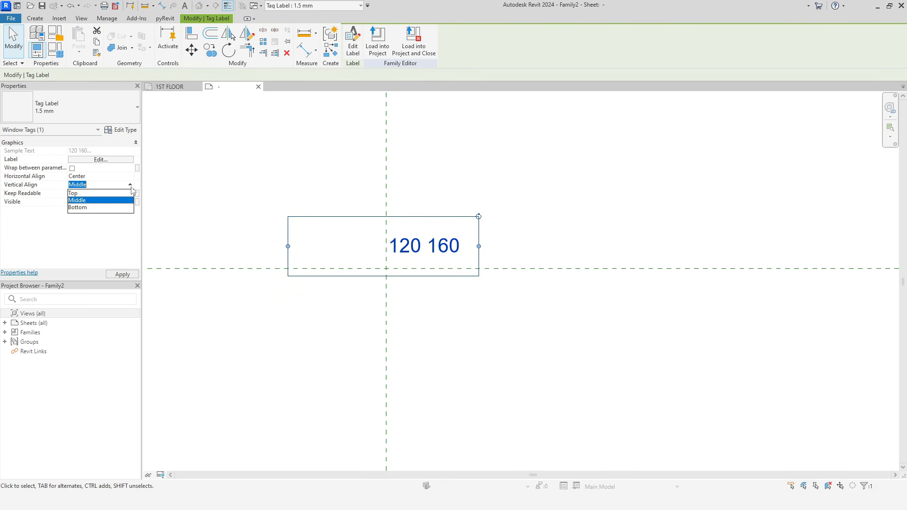
click(121, 193)
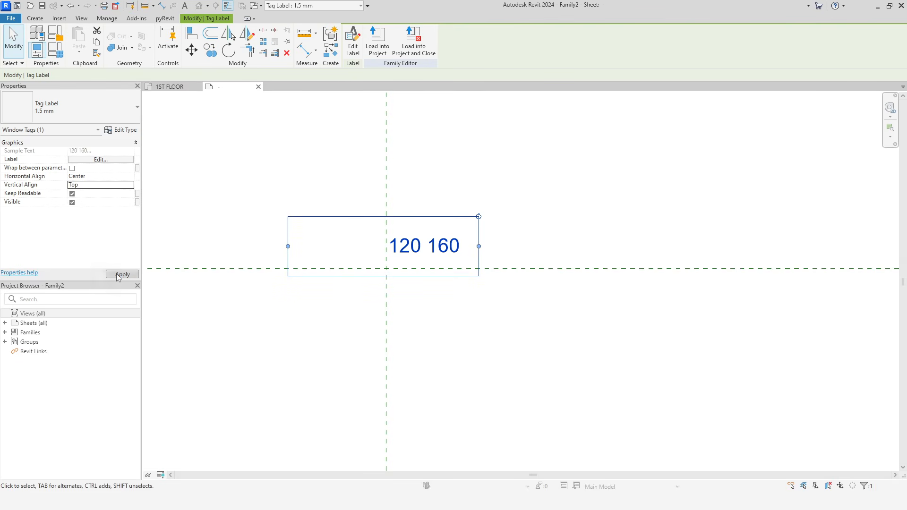
click(118, 274)
click(131, 185)
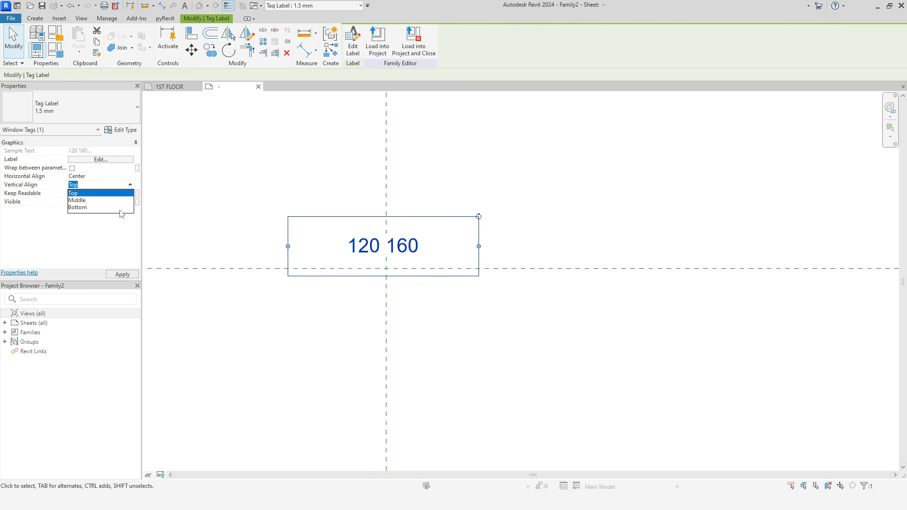
click(118, 208)
click(121, 273)
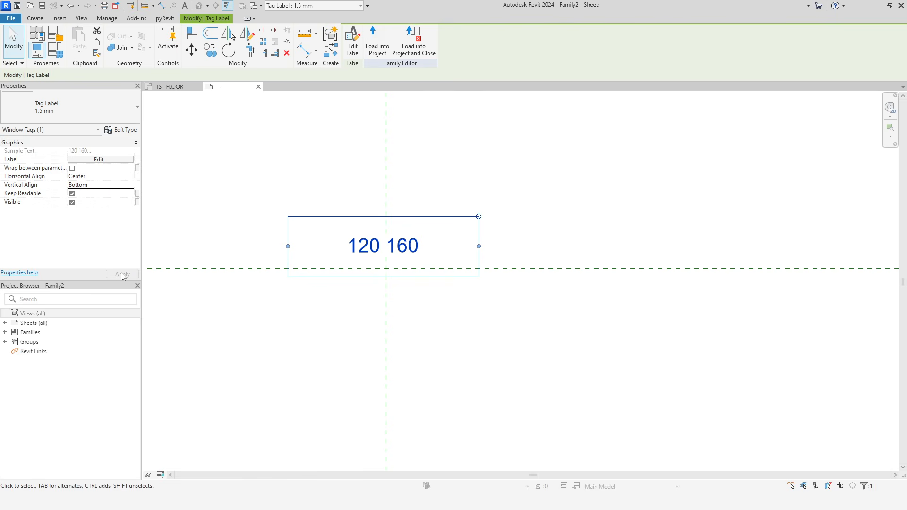
click(131, 185)
click(118, 201)
click(122, 274)
click(429, 312)
Move the size label closer to the horizontal reference plane and add the suffixes x to Width and cm to Height.
scroll(408, 253, up, 4)
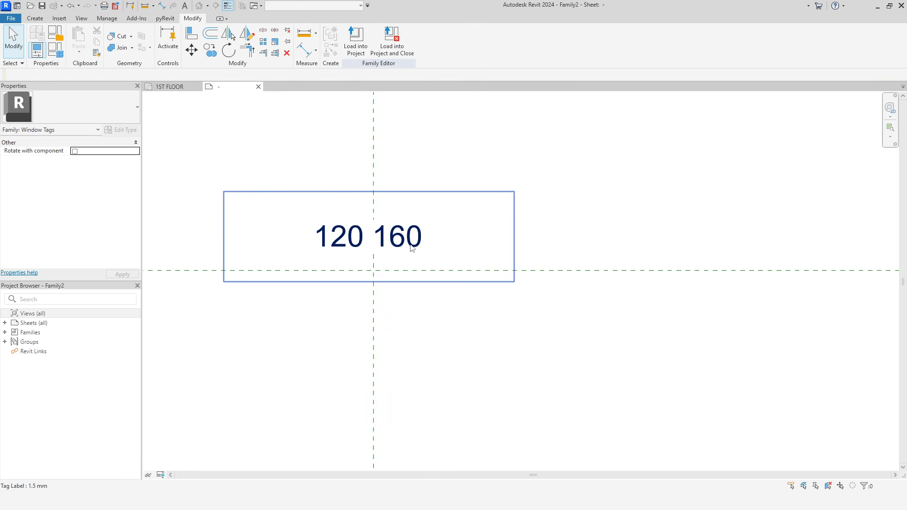
drag(401, 246, 405, 267)
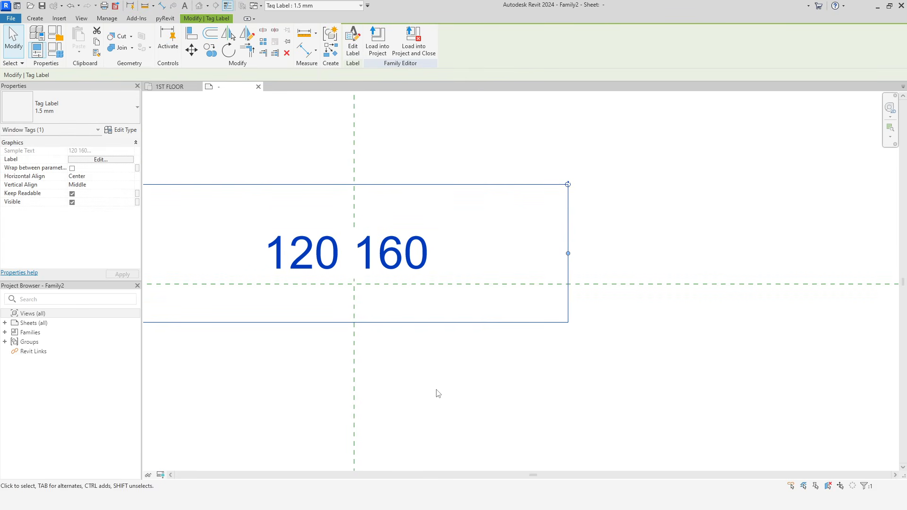
click(353, 41)
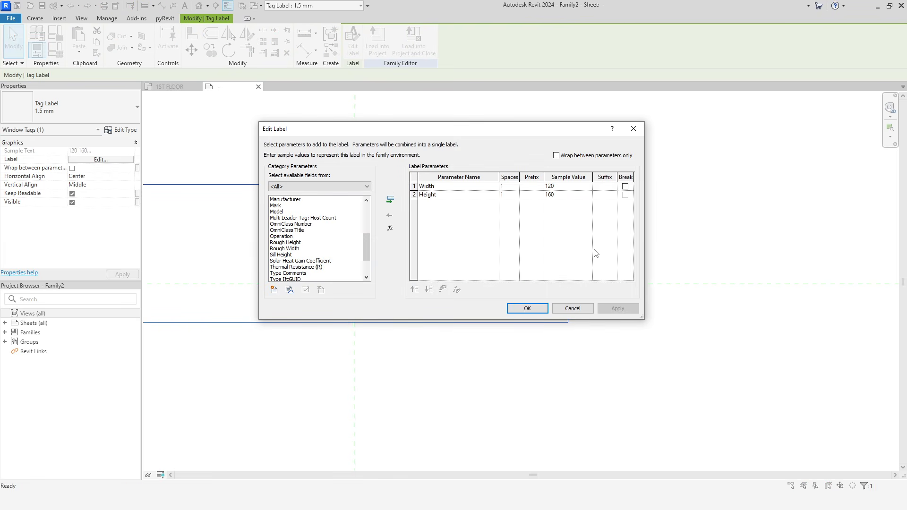
click(605, 186)
click(604, 196)
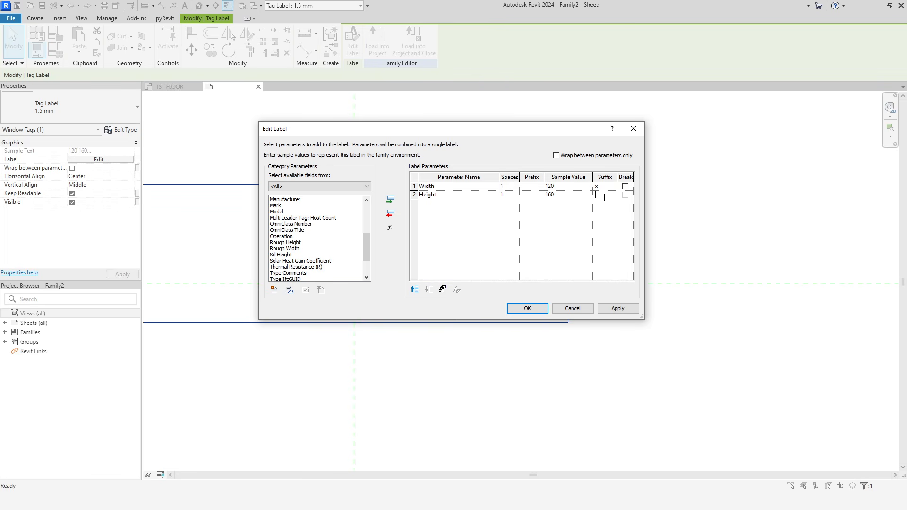
click(527, 308)
Shift the 120 x 160 cm label to the right along the horizontal reference plane and deselect it.
drag(371, 301, 419, 296)
click(444, 395)
scroll(444, 395, down, 1)
scroll(443, 395, up, 1)
middle_drag(399, 346, 438, 314)
Place a Sill Height label below the size label with sample value 90 and suffix cm.
click(35, 18)
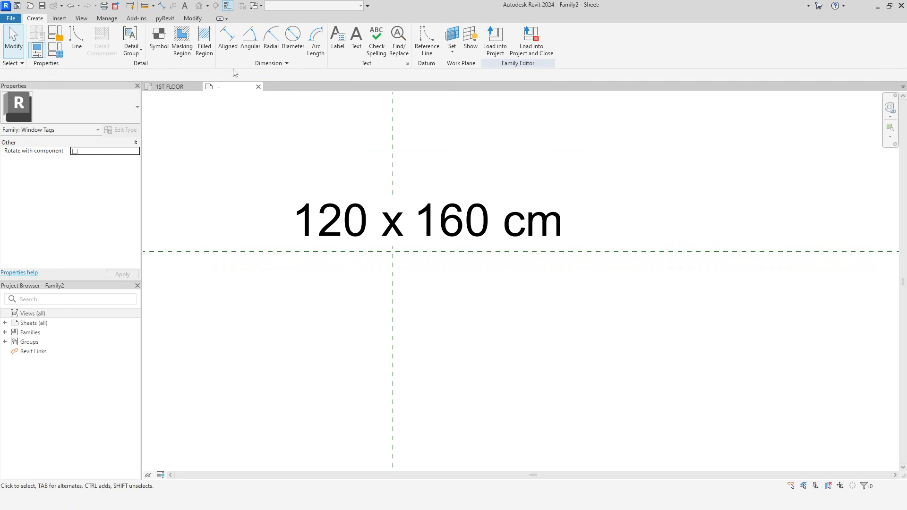
click(338, 38)
click(389, 280)
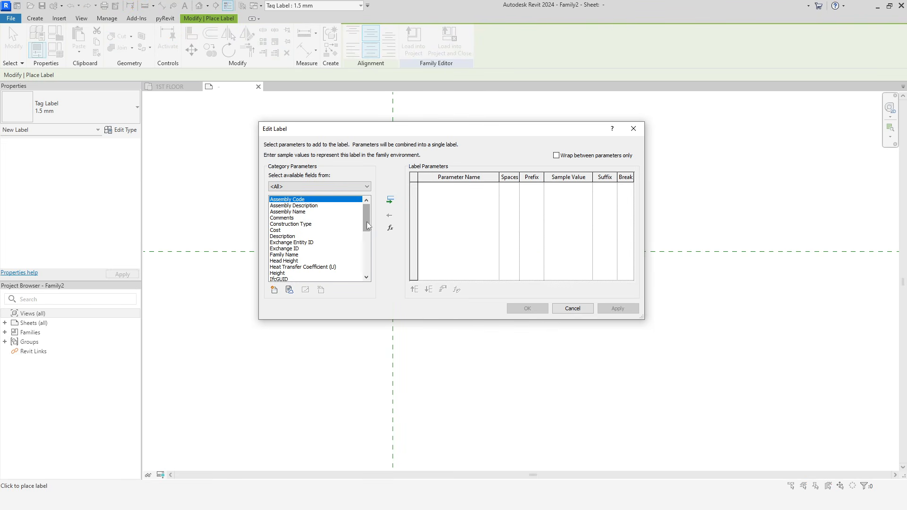
drag(367, 222, 364, 250)
click(294, 255)
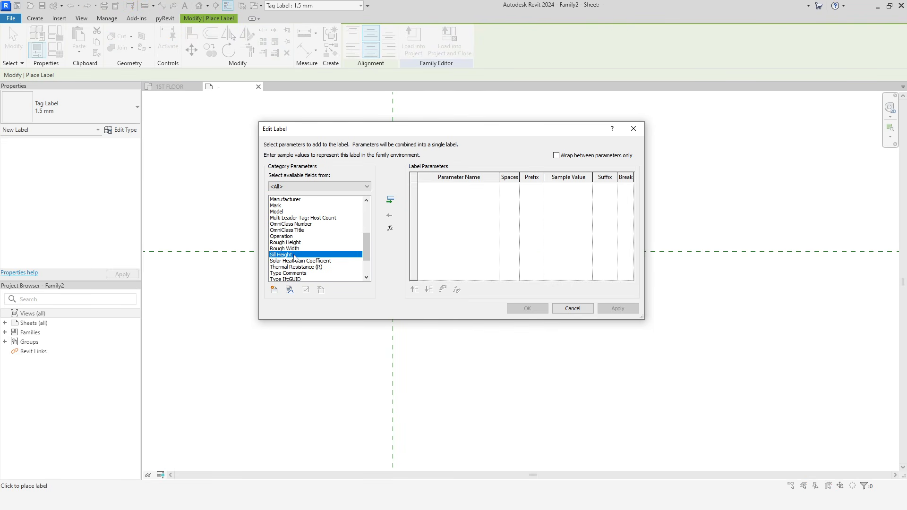
click(391, 204)
click(585, 189)
text(90)
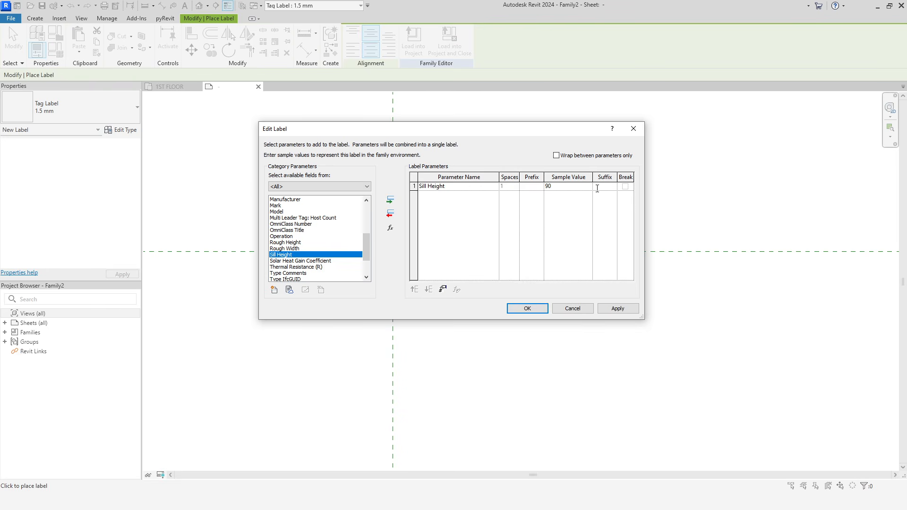
click(527, 309)
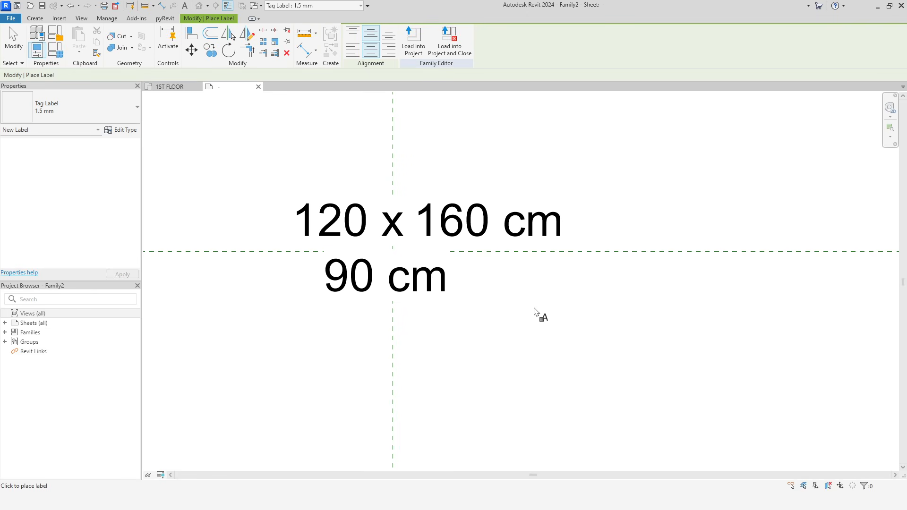
right_click(417, 164)
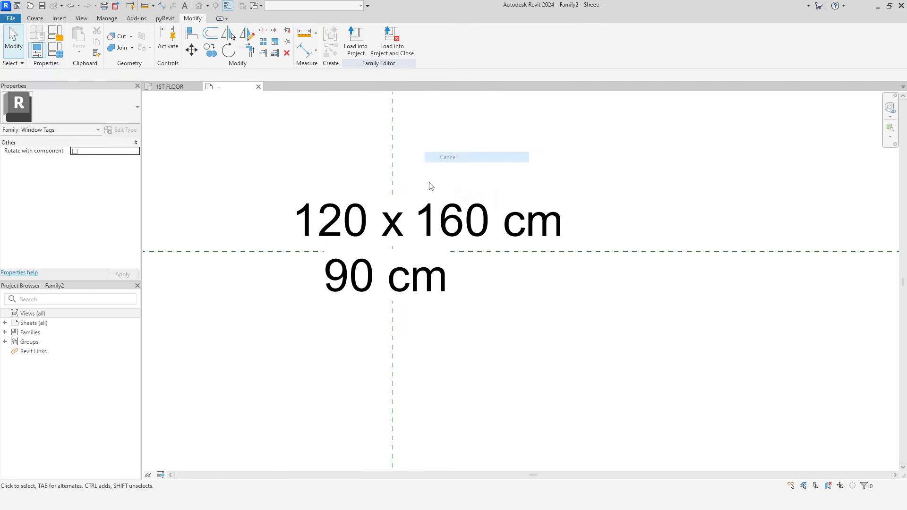
Nudge the 120 x 160 cm size label to the left to centre it closer to the vertical reference plane, and deselect it.
click(439, 169)
click(472, 247)
key(Left)
key(Left)
key(Left)
key(Left)
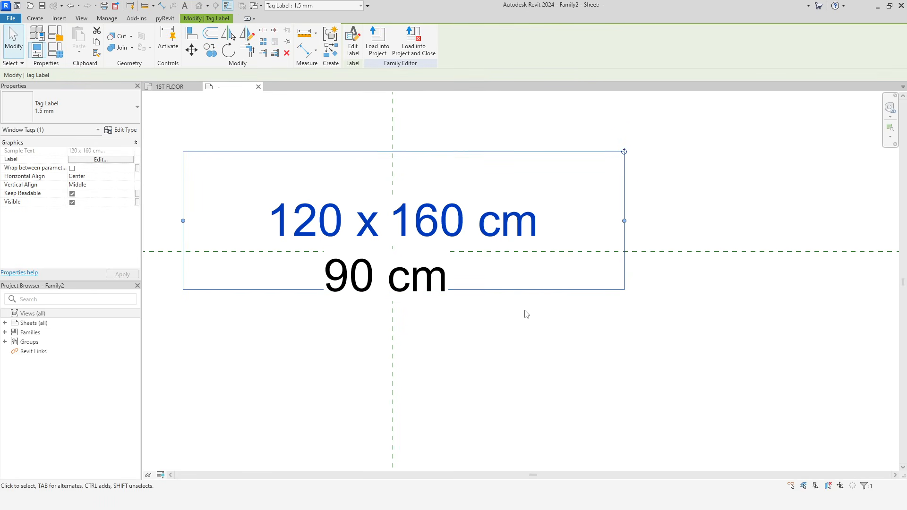
click(542, 355)
Shrink the text boxes of the sill height and size labels so they fit more closely around their text.
scroll(438, 270, down, 2)
middle_drag(453, 312, 461, 316)
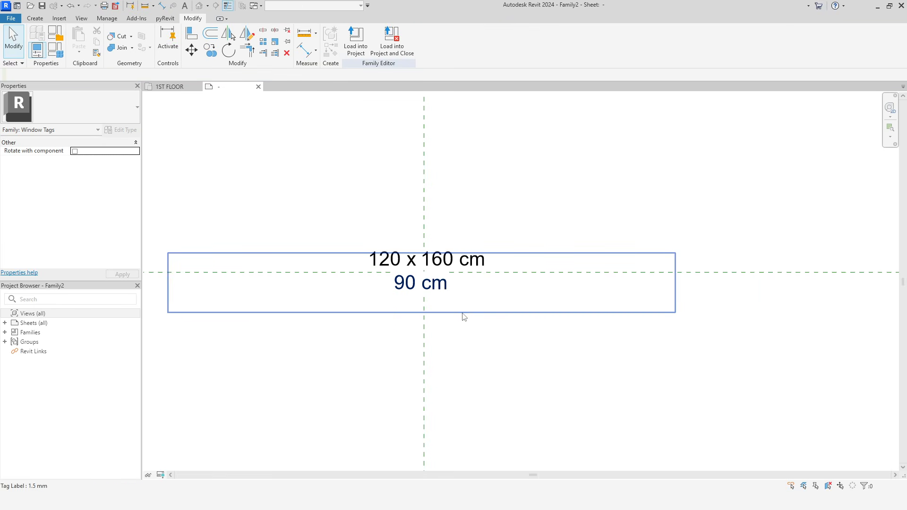
click(675, 284)
drag(675, 284, 495, 283)
click(448, 249)
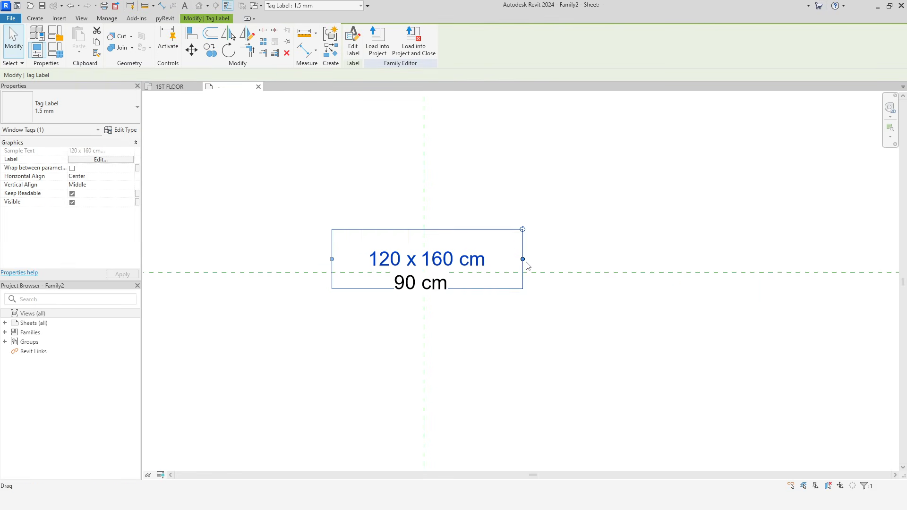
click(476, 316)
Nudge the sill height label slightly down and the size label slightly up from the horizontal reference plane.
scroll(431, 285, up, 2)
click(431, 285)
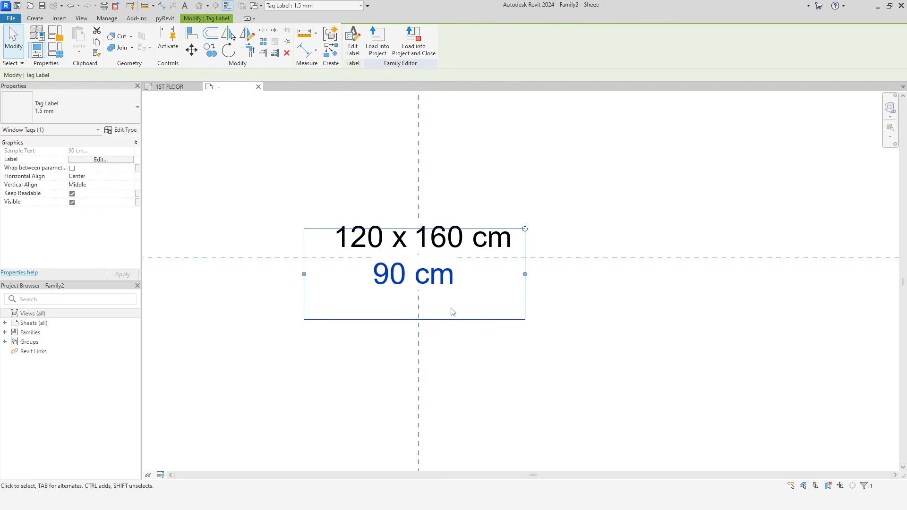
click(445, 225)
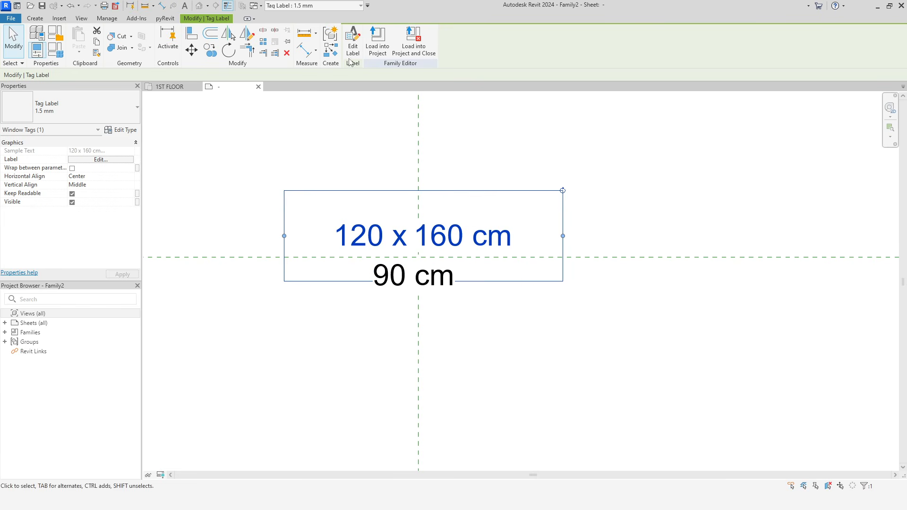
click(345, 106)
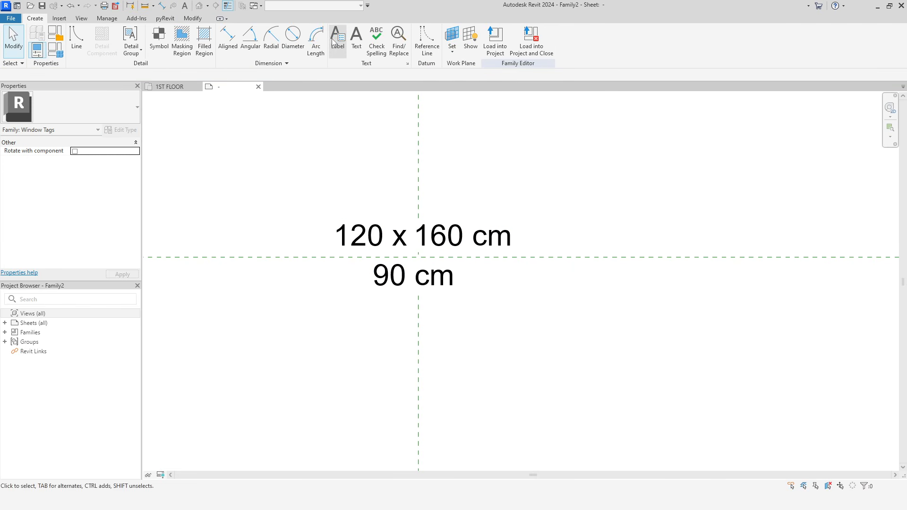
Place a new label on the vertical reference plane above the size label and browse its available category parameters.
click(337, 40)
click(417, 188)
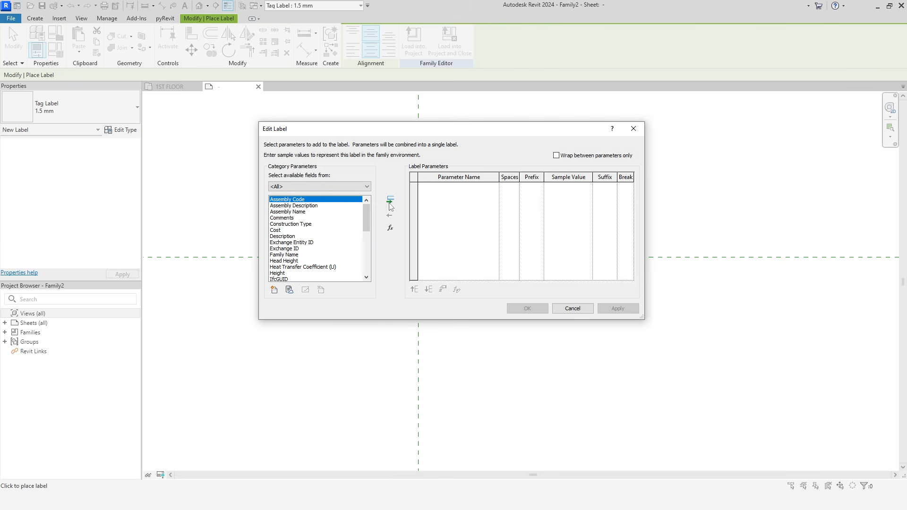
drag(367, 215, 367, 237)
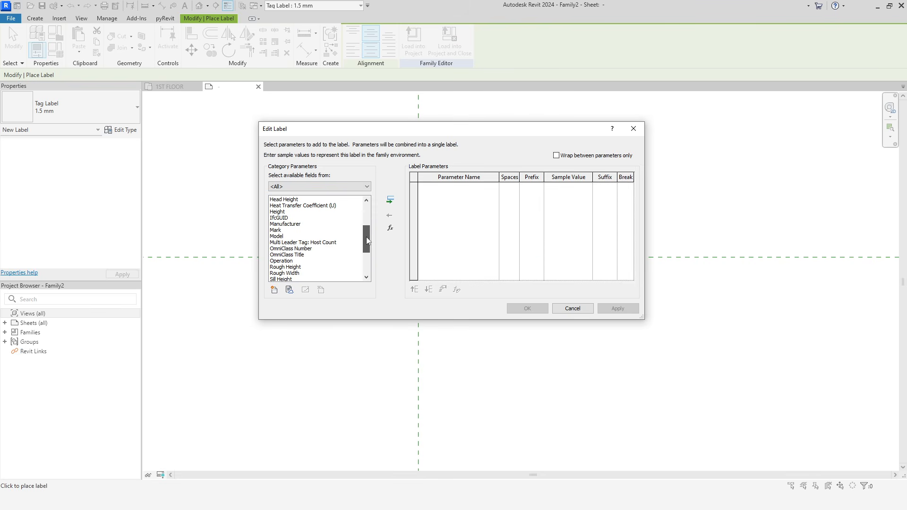
Add the Mark parameter to the new label with sample value P1 and finish placing the label.
click(281, 231)
click(391, 200)
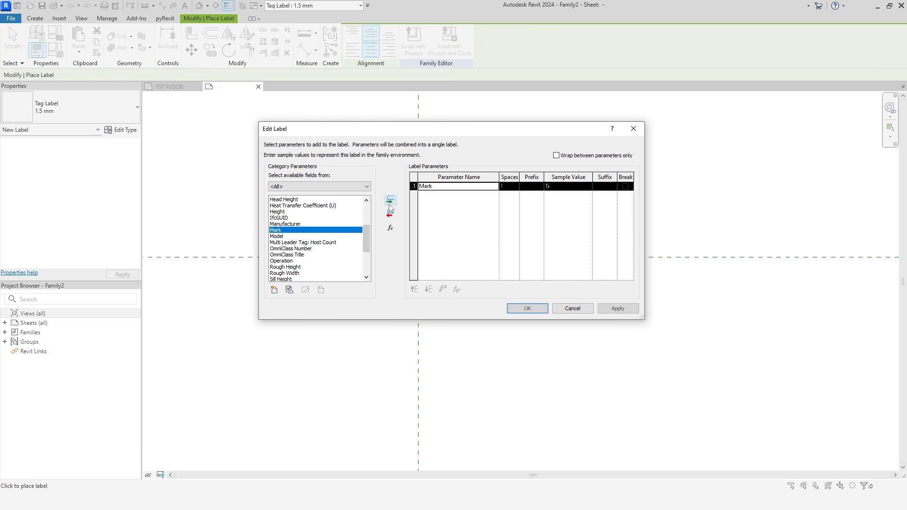
click(563, 187)
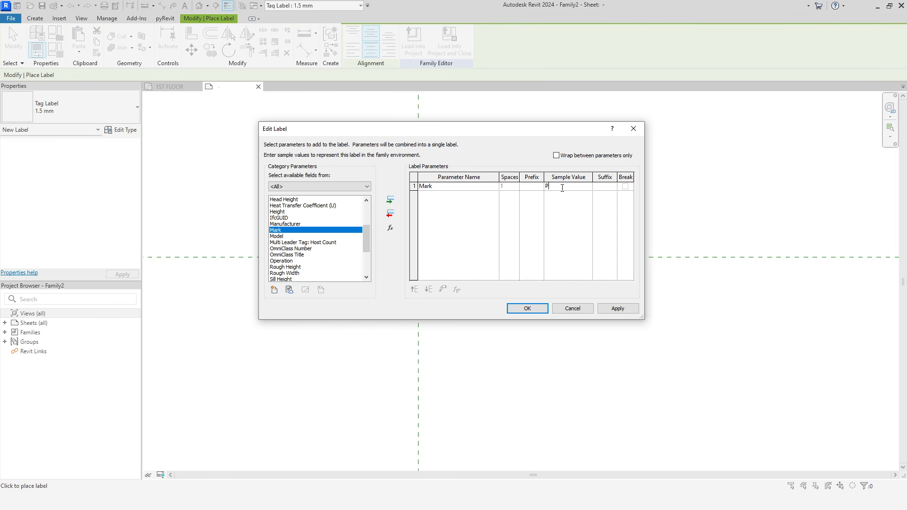
click(527, 309)
key(Escape)
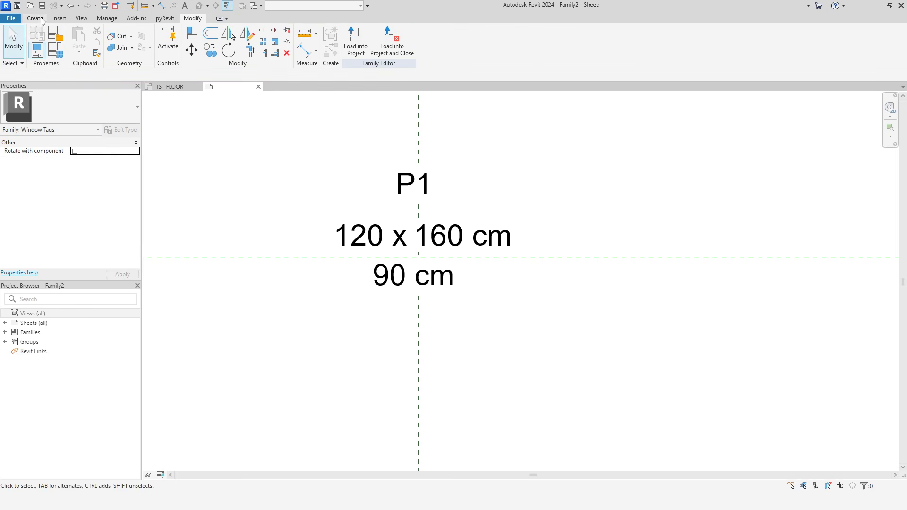
Draw a rectangular line border around the P1 label above the dimension labels.
click(41, 20)
click(78, 40)
click(360, 31)
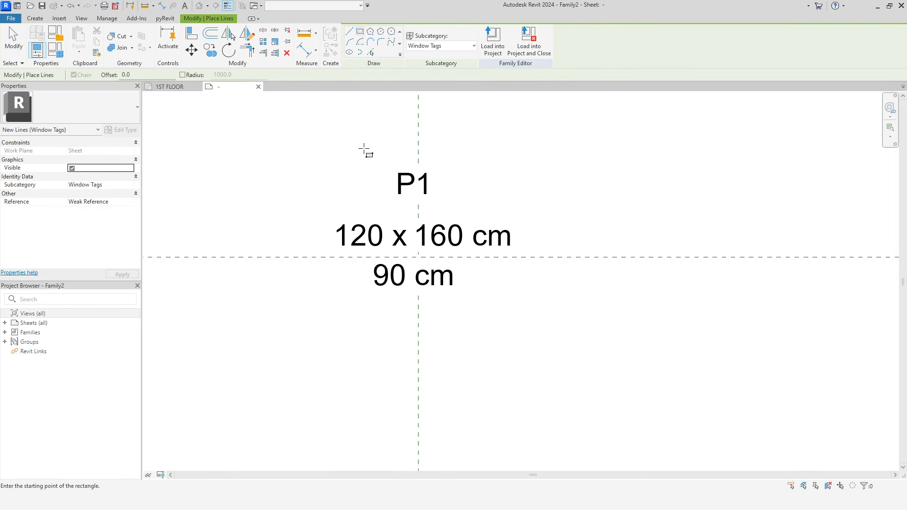
click(372, 162)
click(461, 212)
right_click(451, 134)
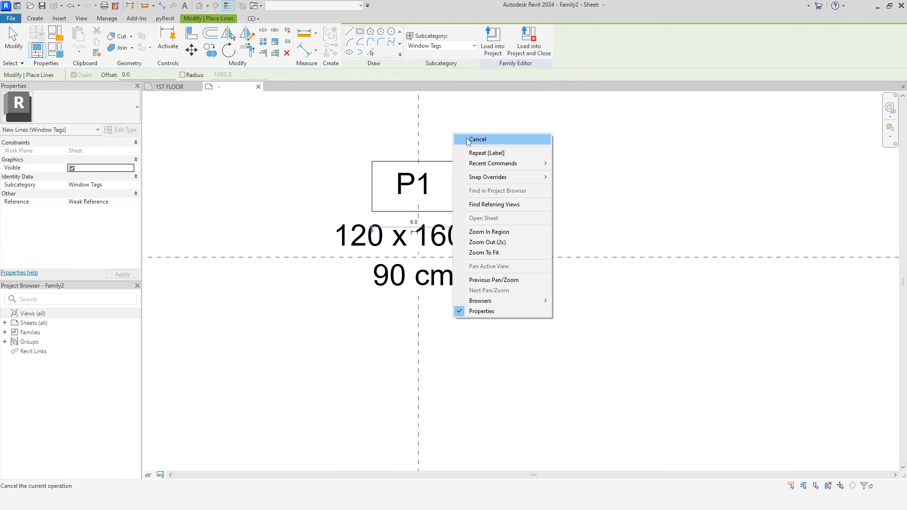
click(466, 140)
Narrow the P1 label's text box so it extends only slightly beyond the rectangular border.
scroll(466, 154, up, 2)
scroll(466, 151, up, 1)
click(443, 258)
click(491, 234)
scroll(491, 234, down, 2)
drag(328, 165, 503, 264)
click(424, 225)
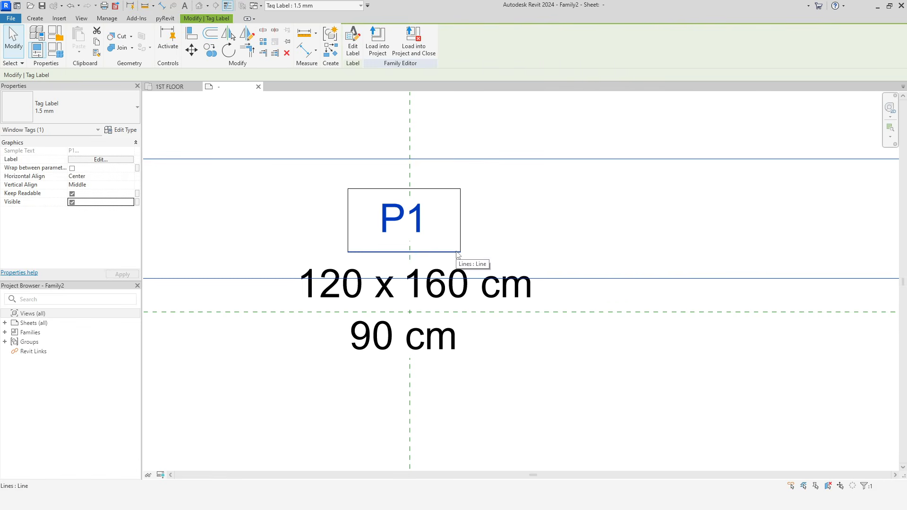
scroll(459, 254, down, 2)
drag(685, 237, 476, 236)
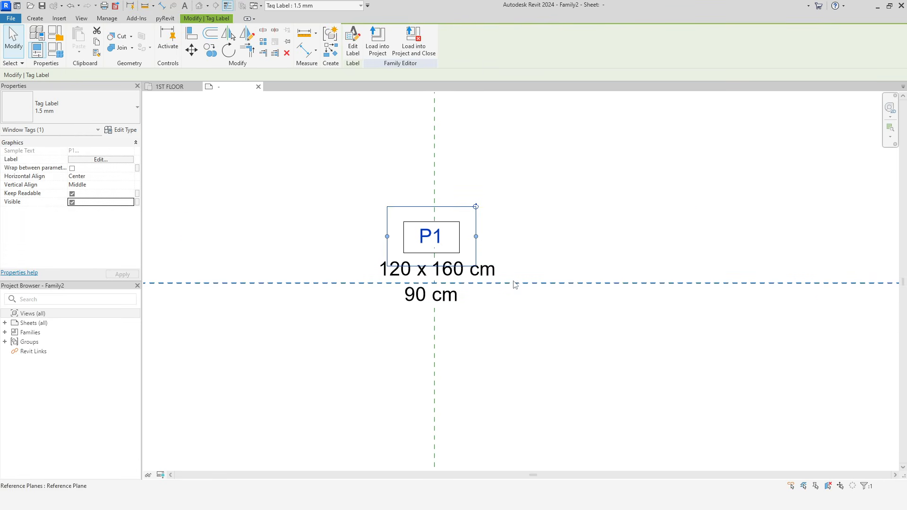
scroll(515, 282, up, 1)
Check the tag with preview visibility on, and turn the preview back off.
click(161, 475)
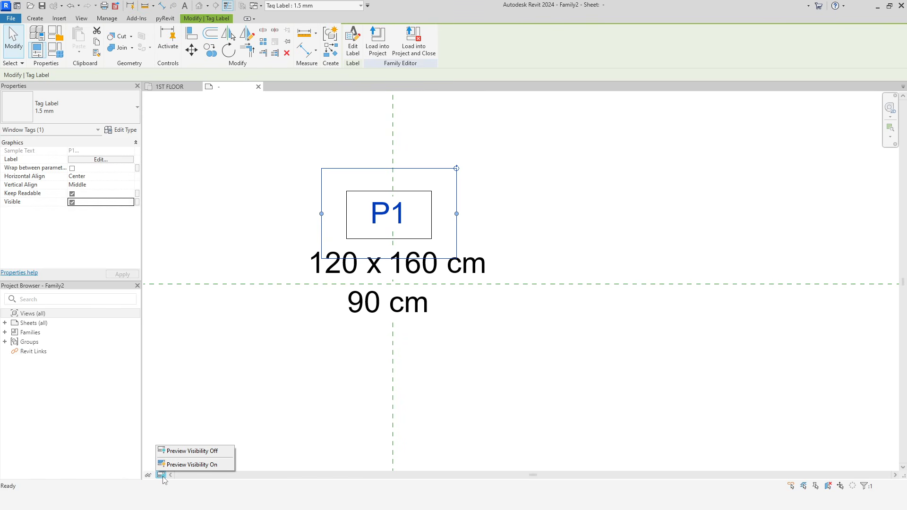
click(178, 465)
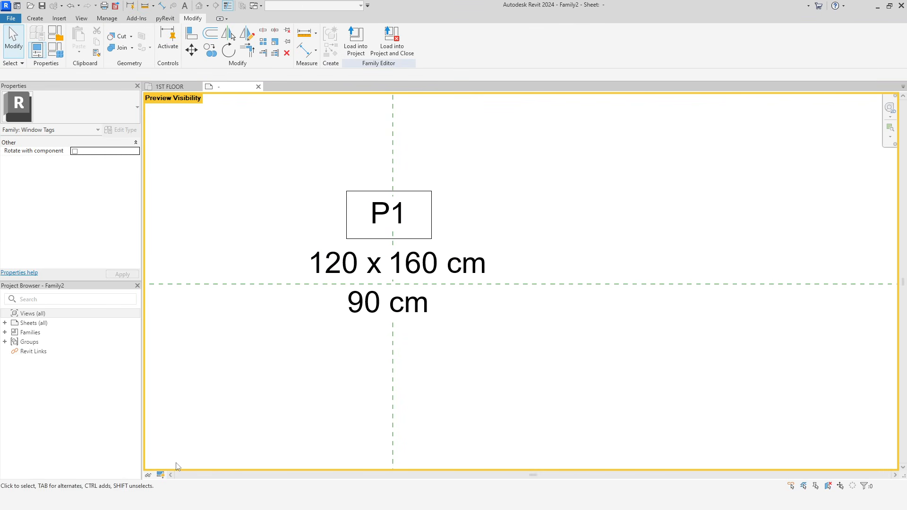
click(161, 475)
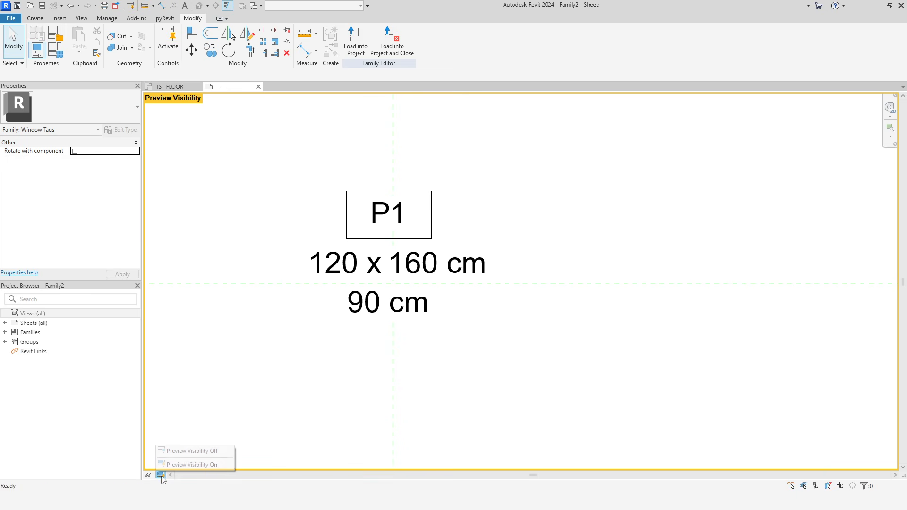
click(187, 451)
middle_drag(276, 361, 340, 362)
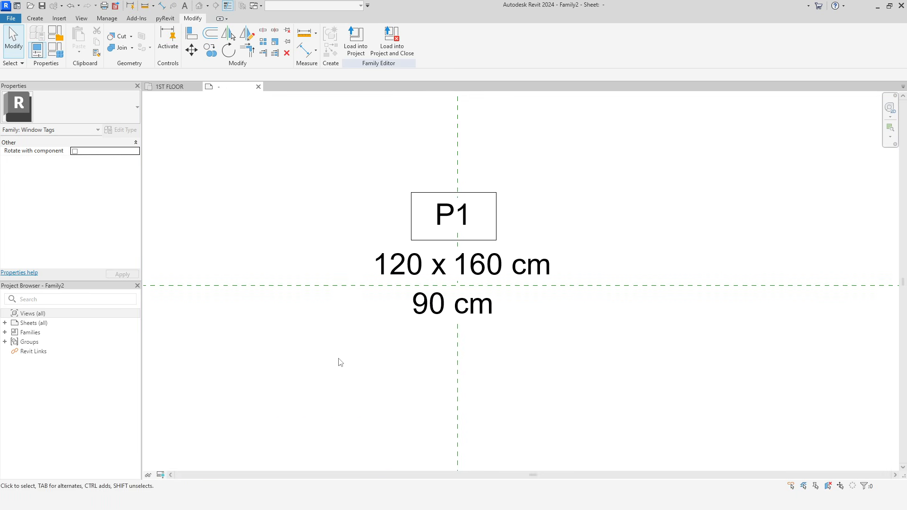
Save the window tag family as W_TAG and load it into the project.
click(10, 18)
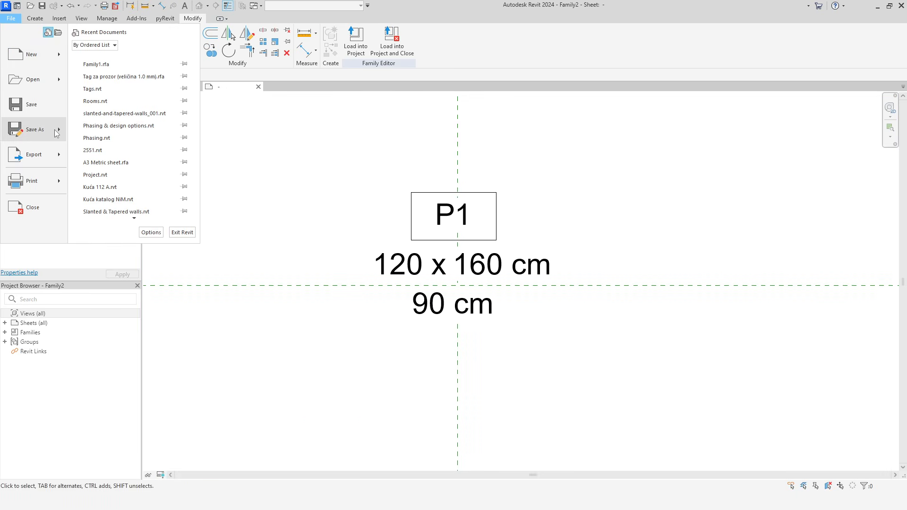
mouse_move(33, 129)
click(103, 122)
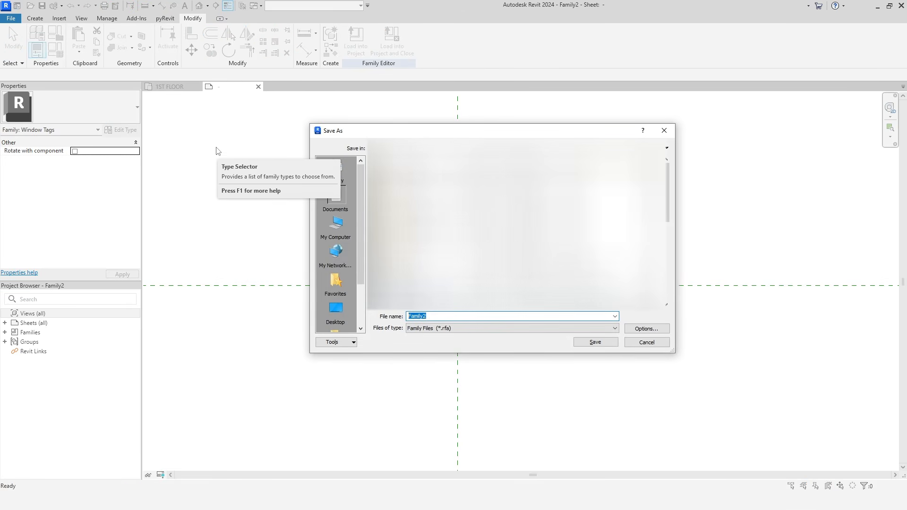
text(W_TAG)
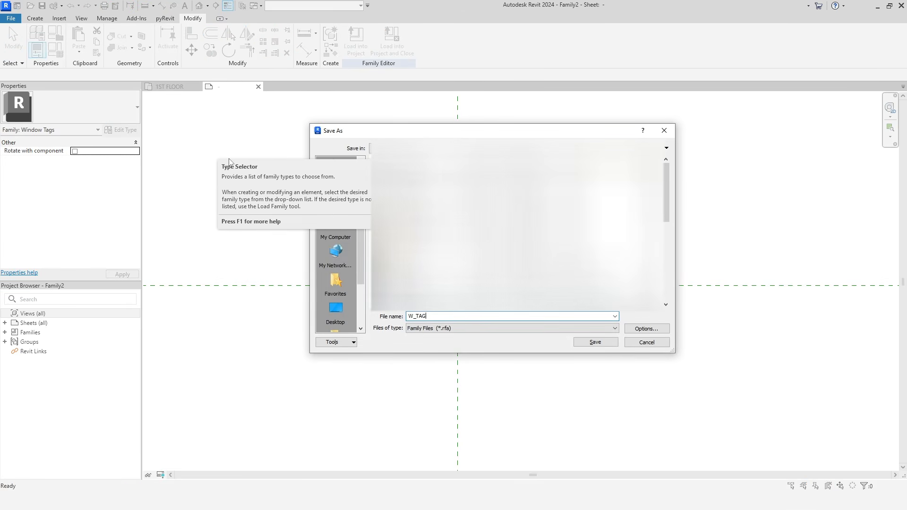
click(344, 301)
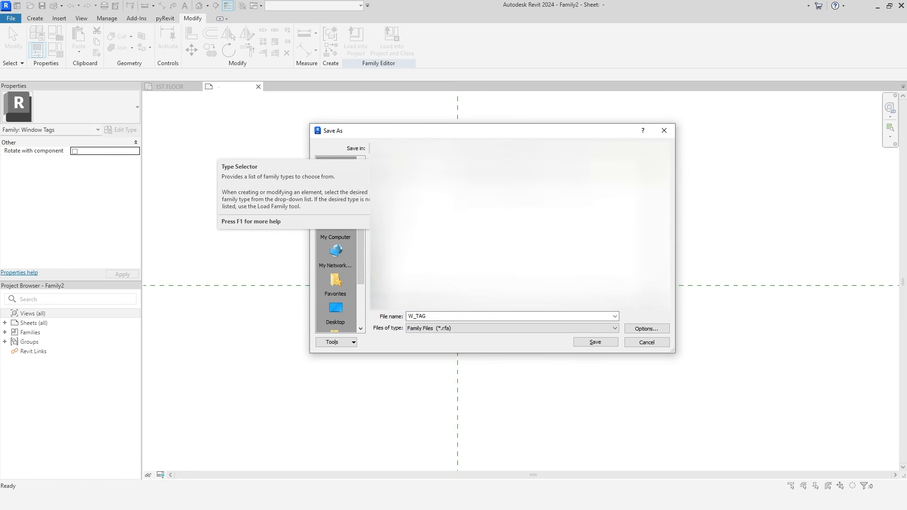
click(595, 342)
click(356, 40)
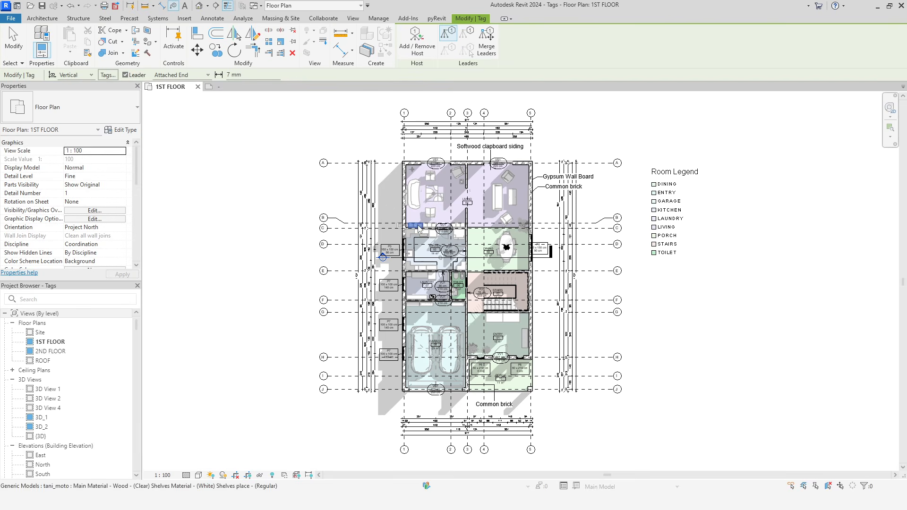
Exit tag placement near the garage's outer windows in the 1ST FLOOR plan.
scroll(487, 229, up, 4)
middle_drag(363, 433, 394, 316)
scroll(392, 321, down, 1)
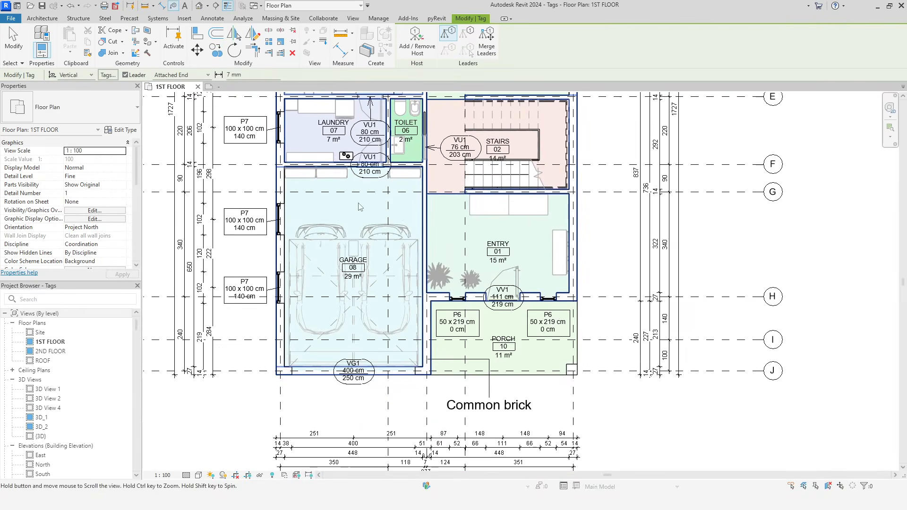
scroll(368, 359, up, 3)
click(323, 326)
middle_drag(282, 226, 334, 229)
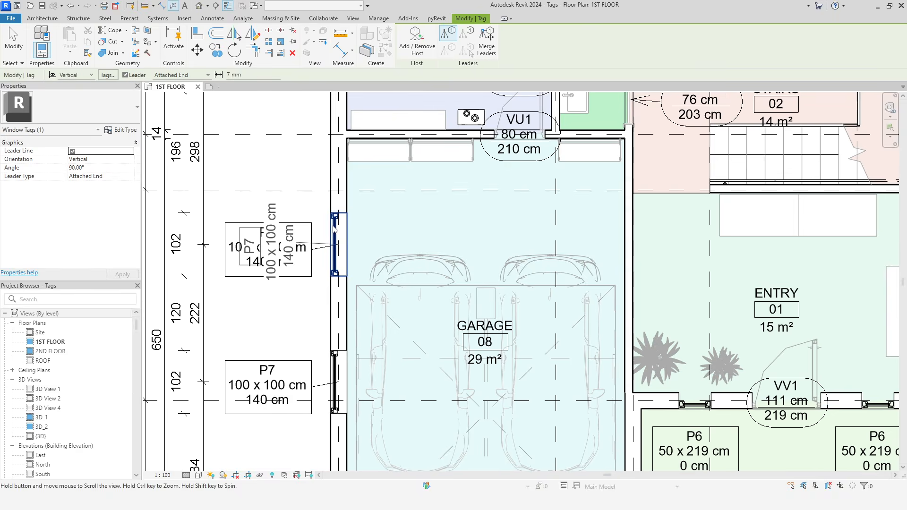
right_click(305, 177)
click(310, 182)
right_click(296, 161)
click(302, 167)
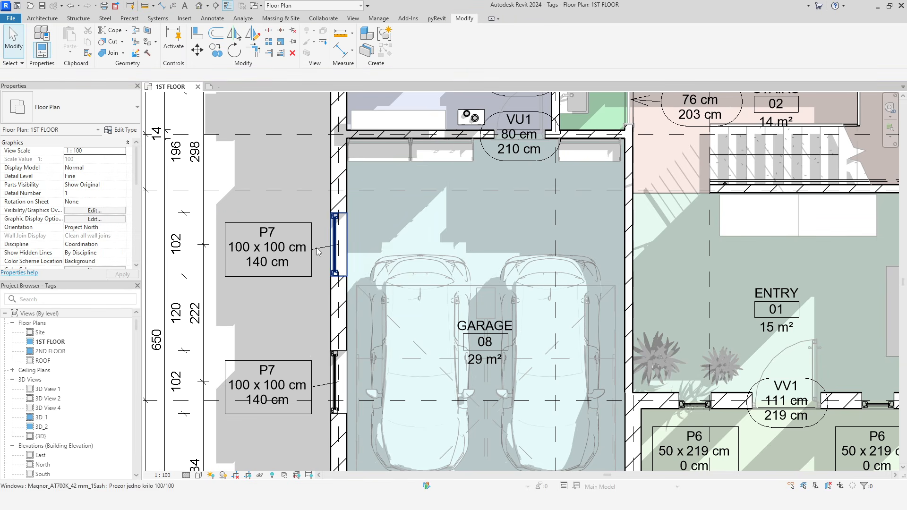
Change the upper P7 window tag beside the garage to W_TAG and shift it level with its window.
click(310, 239)
click(79, 112)
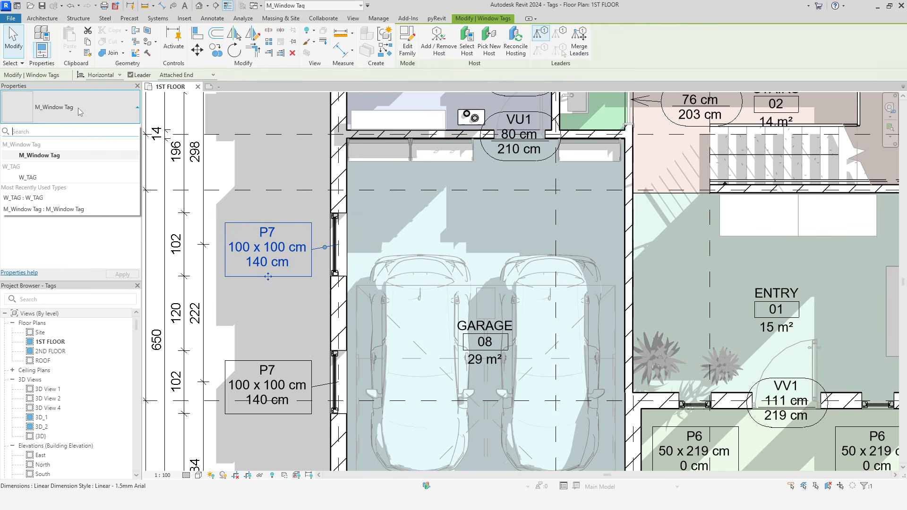
click(52, 171)
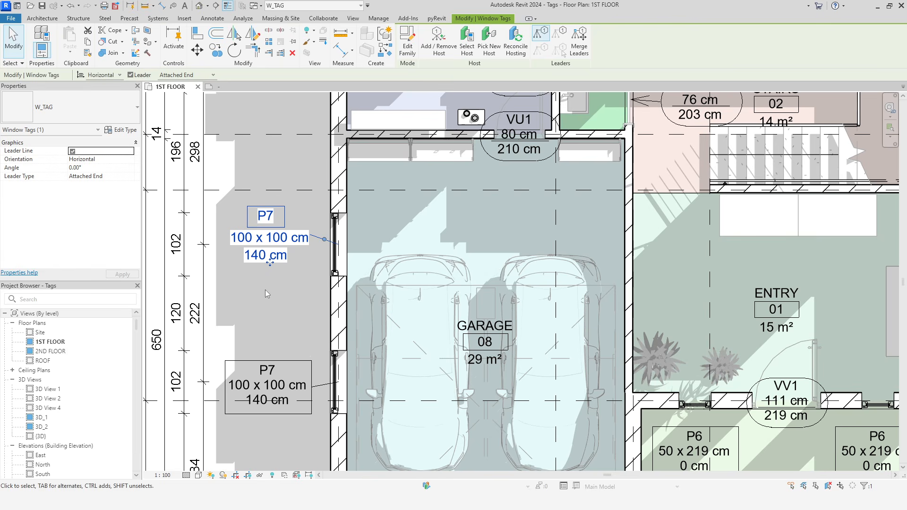
drag(324, 240, 326, 251)
click(278, 310)
Try the Vertical orientation on the W_TAG window tag and set it back to Horizontal.
click(265, 263)
click(119, 75)
click(101, 92)
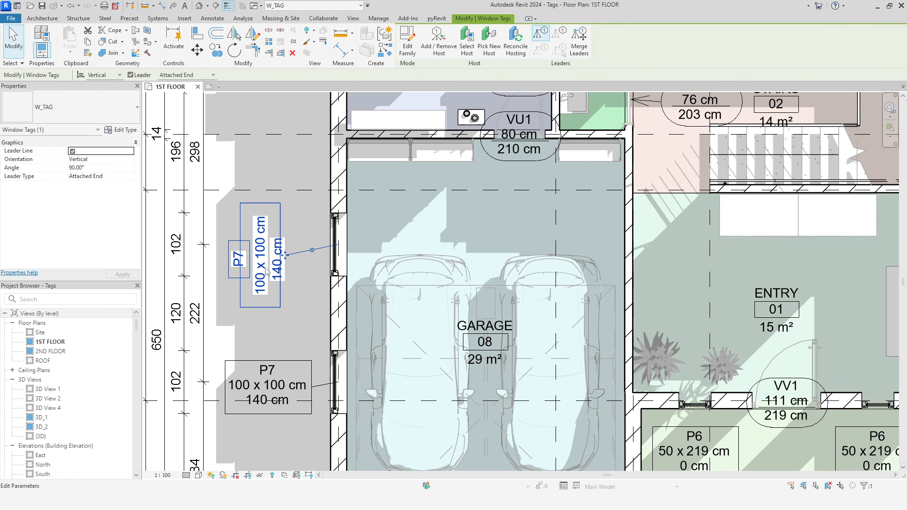
click(118, 75)
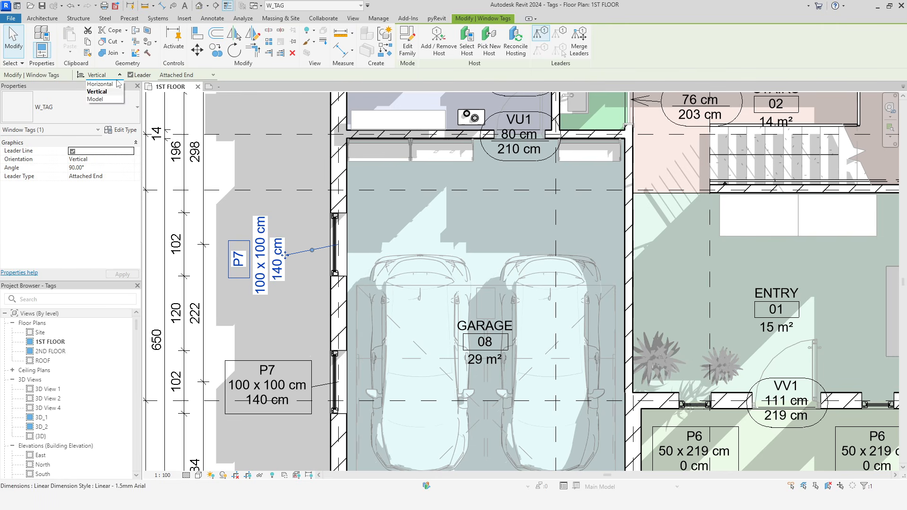
click(115, 87)
click(272, 297)
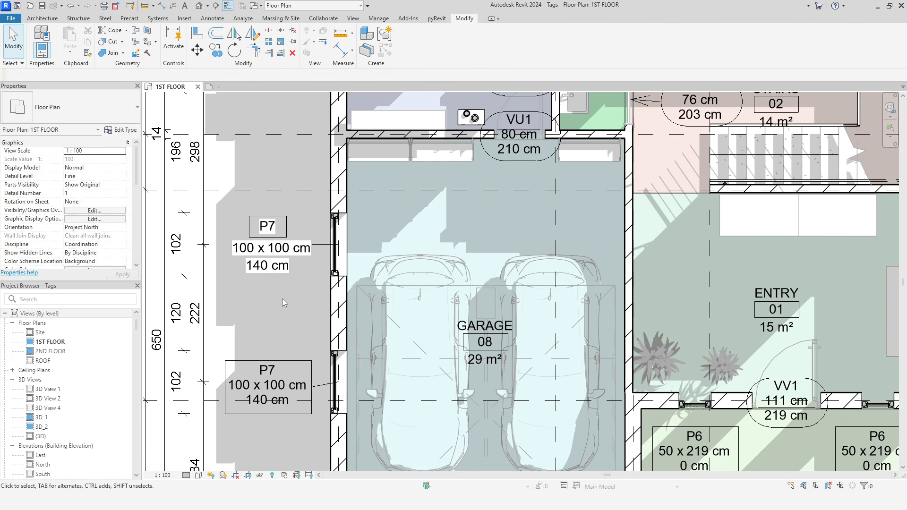
Open the W_TAG family for editing and set the P1 label type's background to Transparent.
scroll(283, 297, up, 2)
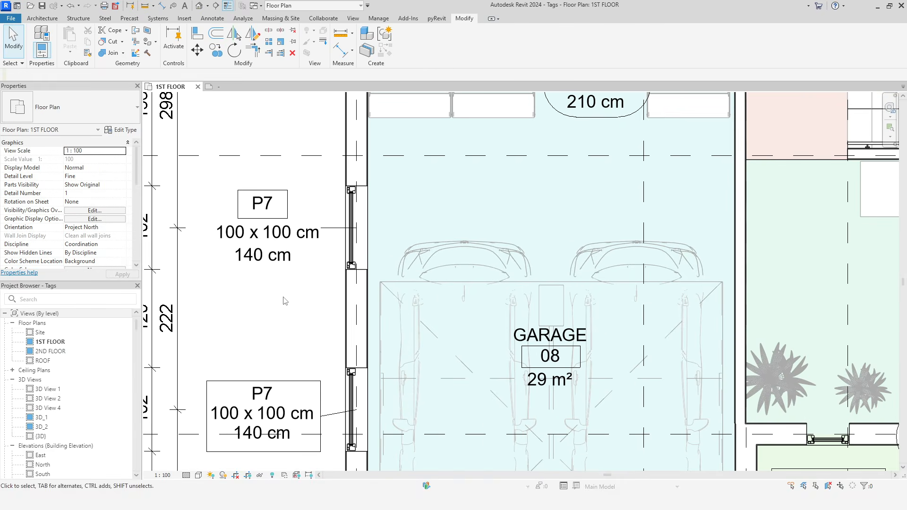
double_click(276, 257)
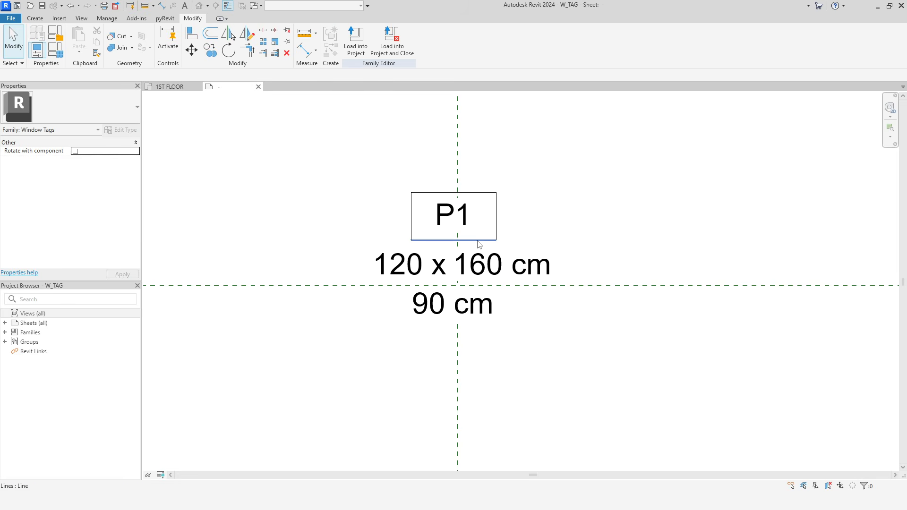
click(479, 244)
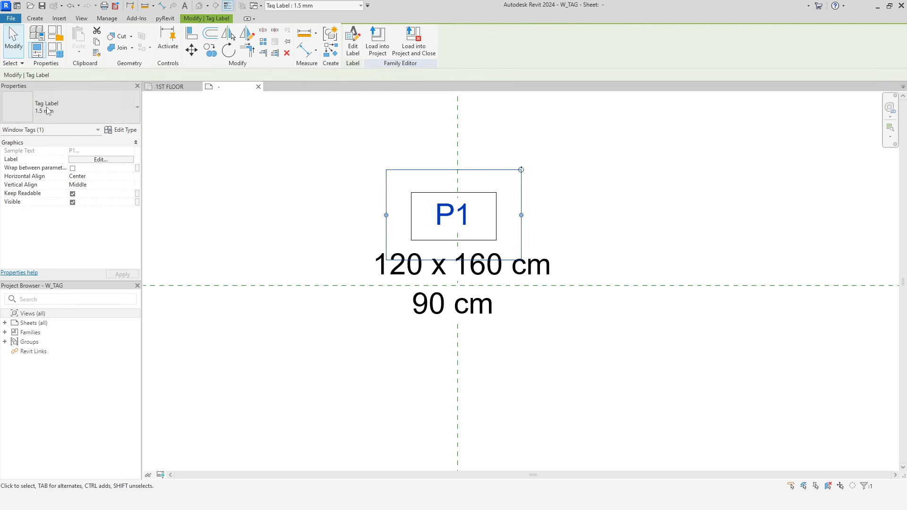
click(121, 129)
click(656, 217)
click(545, 236)
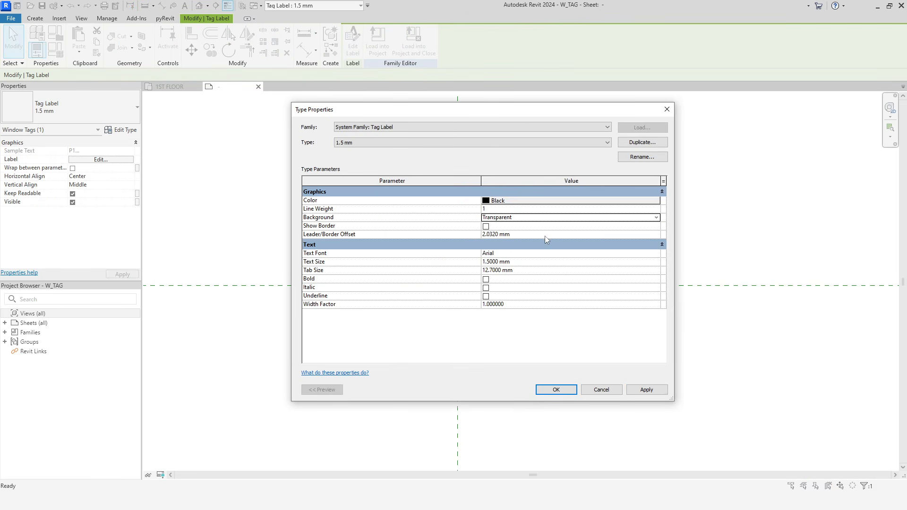
click(557, 389)
Check the type properties of the 120 x 160 cm and 90 cm labels without changing them.
click(122, 130)
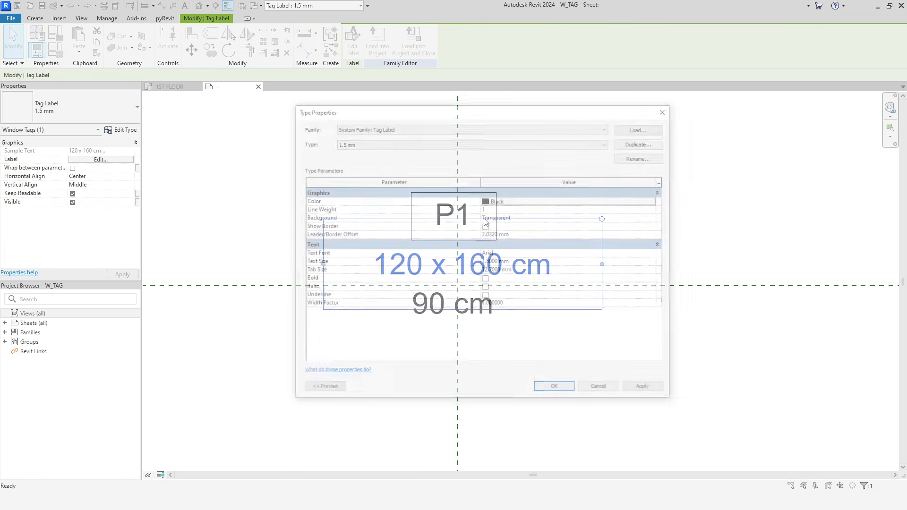
click(610, 393)
click(431, 320)
click(134, 130)
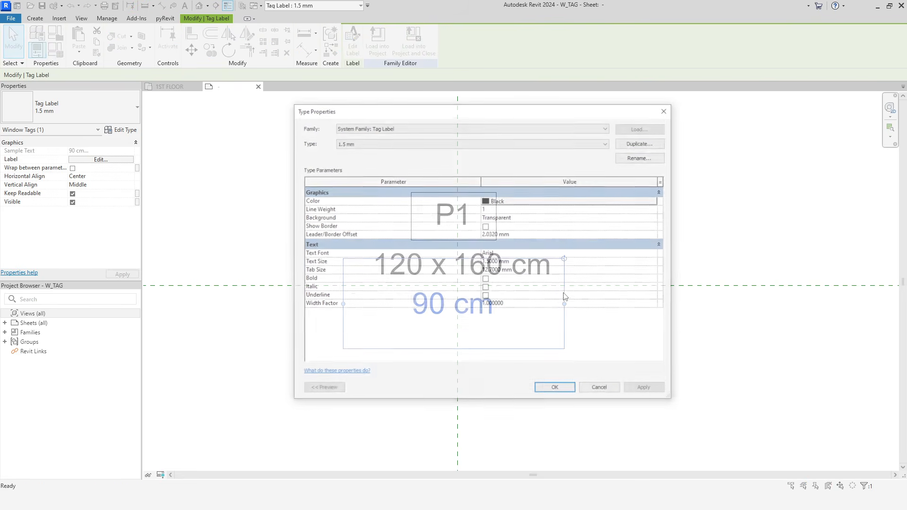
click(602, 393)
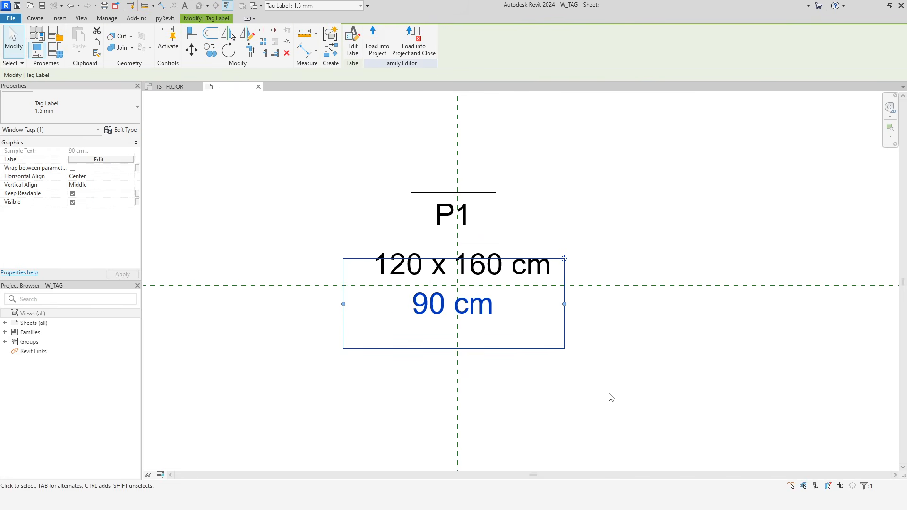
click(642, 407)
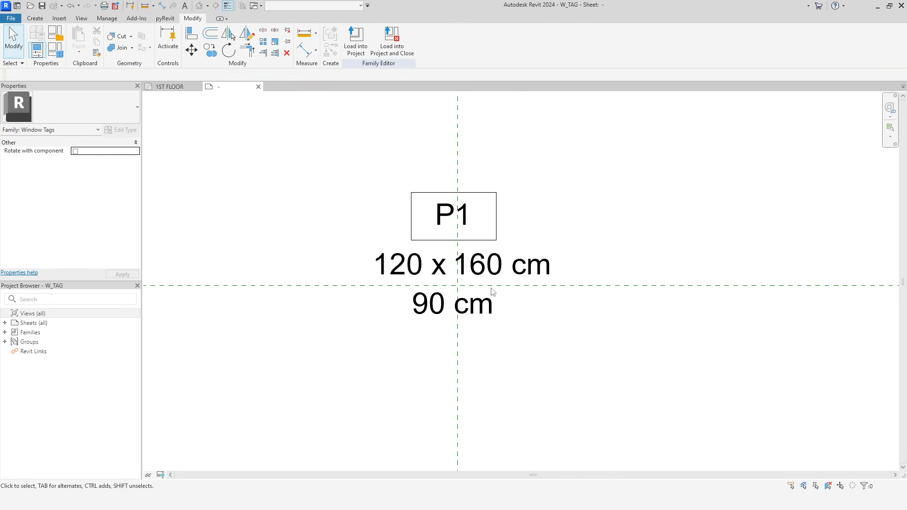
Set the 1.5 mm type colour of all three tag labels to green RGB 000-128-064.
click(420, 211)
ctrl+click(395, 288)
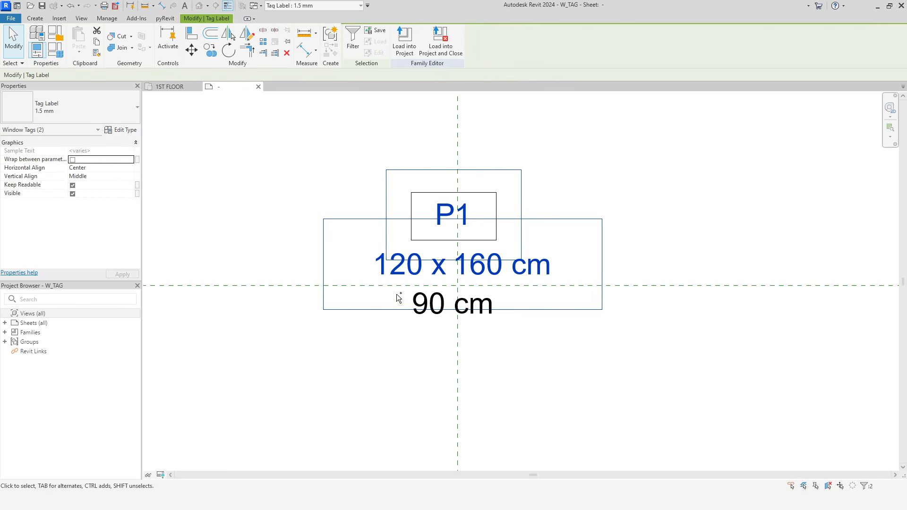
ctrl+click(402, 315)
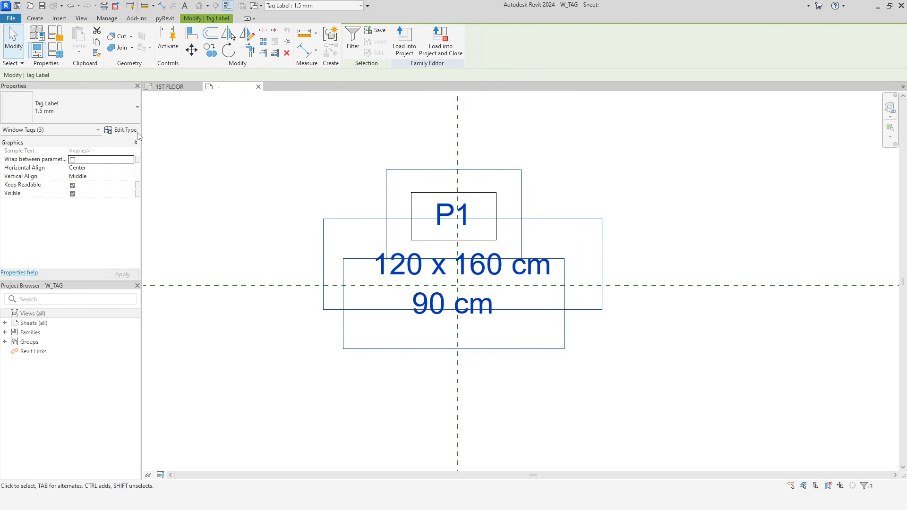
click(121, 130)
click(640, 202)
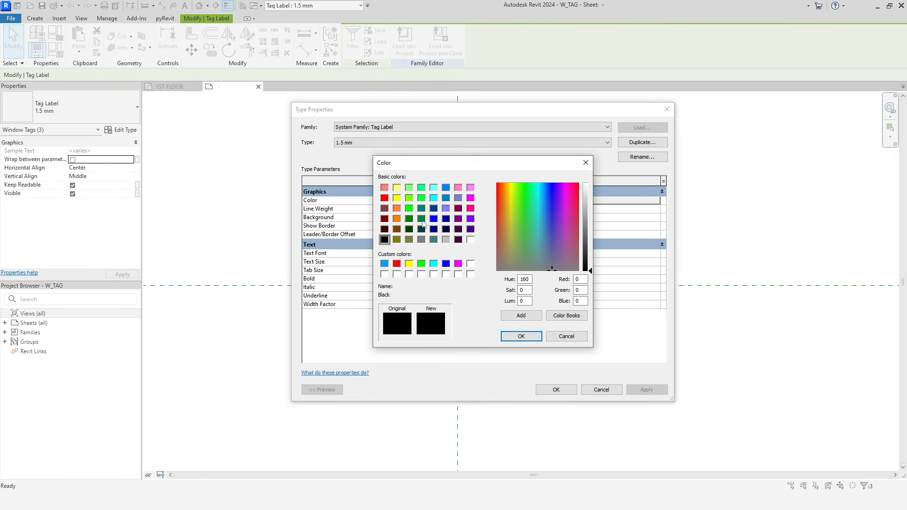
click(421, 218)
click(521, 336)
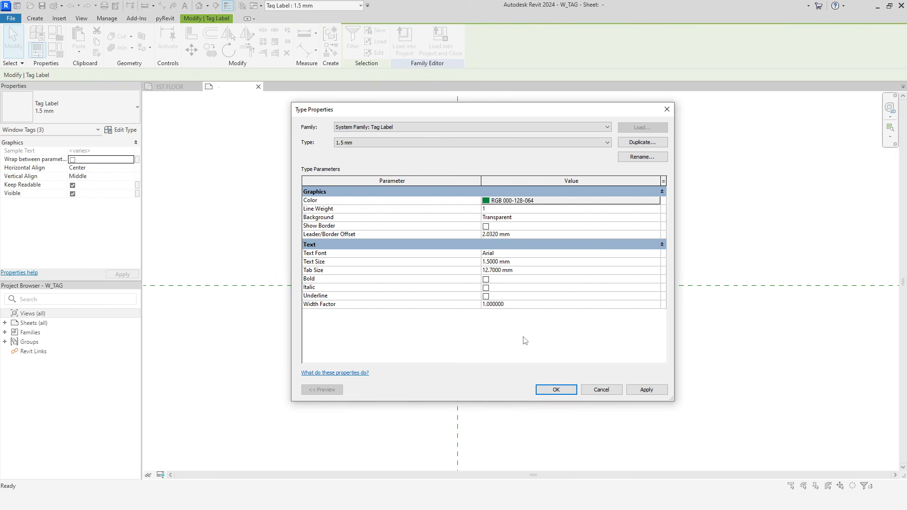
click(575, 391)
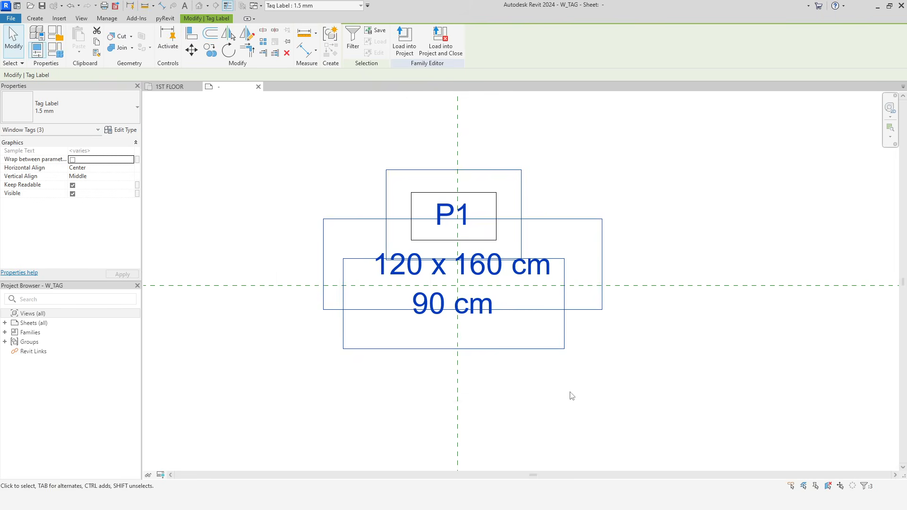
Duplicate the P1 label's type as "1.5 mm BOLD" and make its text bold.
click(454, 212)
click(121, 130)
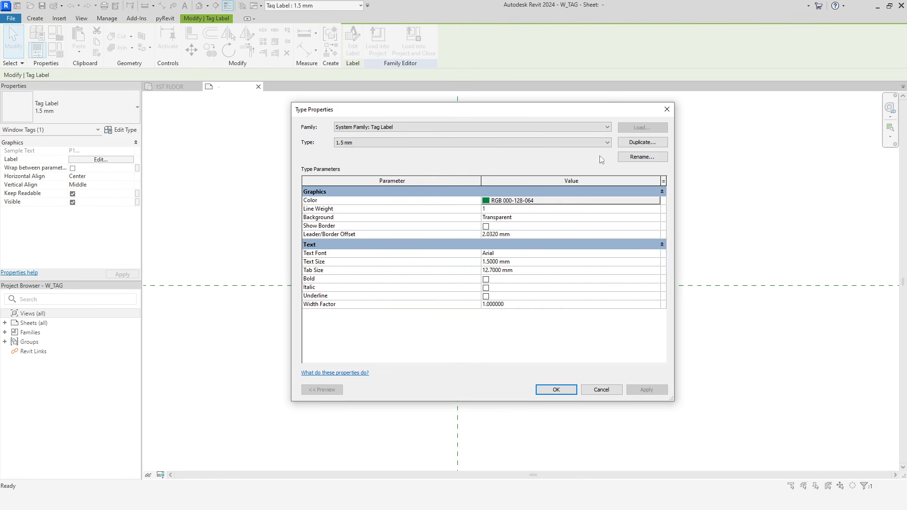
click(641, 143)
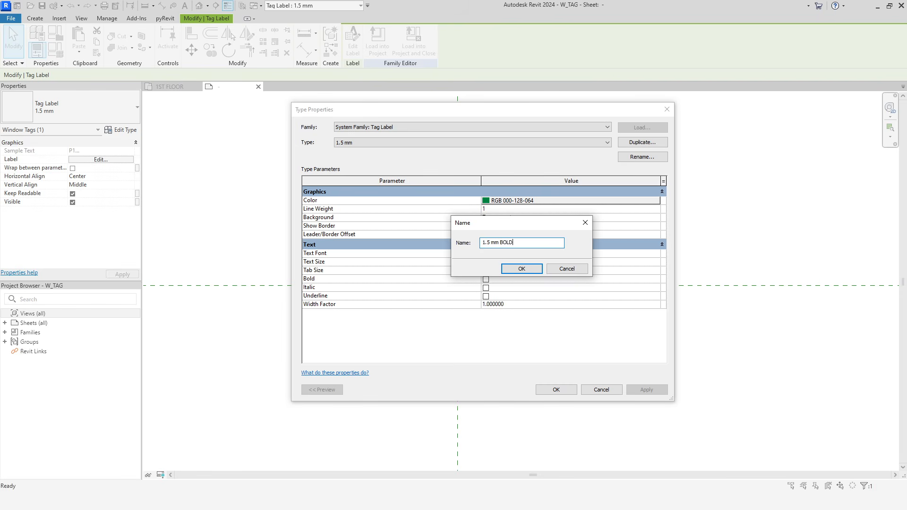
click(486, 279)
click(556, 390)
click(560, 395)
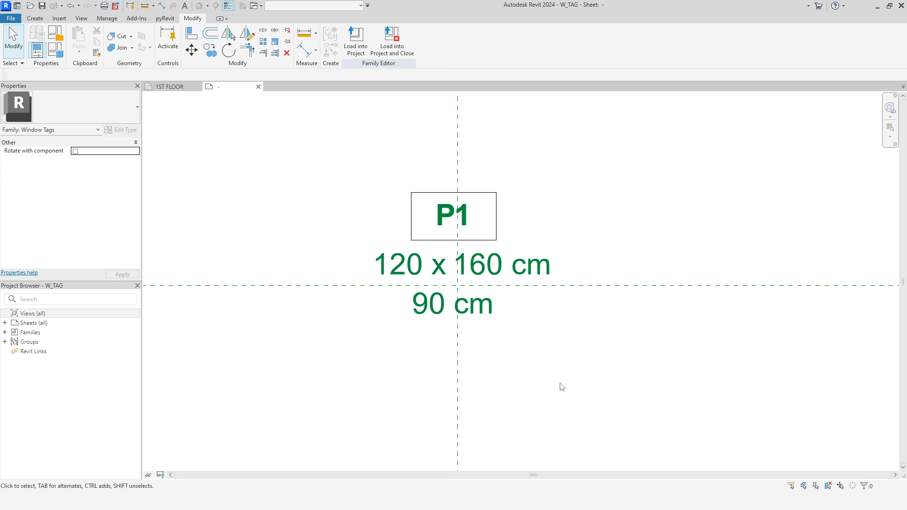
Load the edited W_TAG family into the project, overwriting the existing version and its parameter values.
click(359, 50)
click(407, 251)
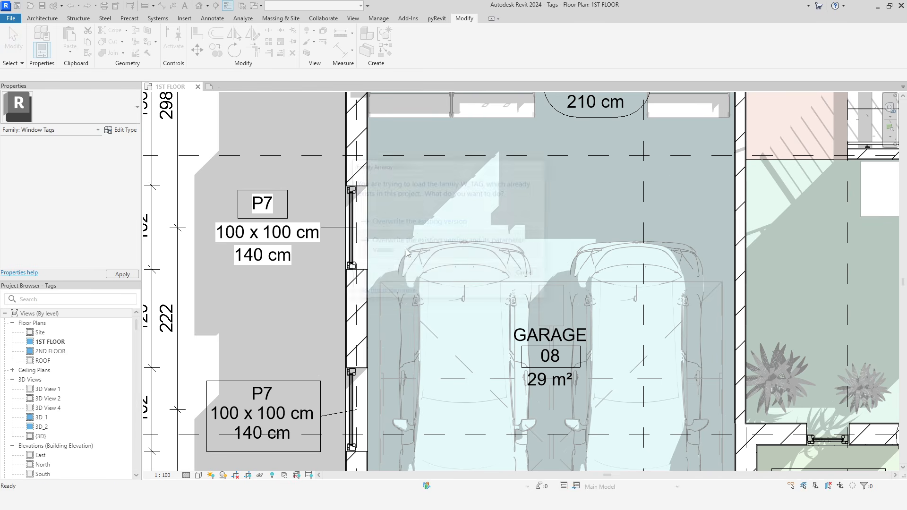
middle_drag(292, 311, 367, 282)
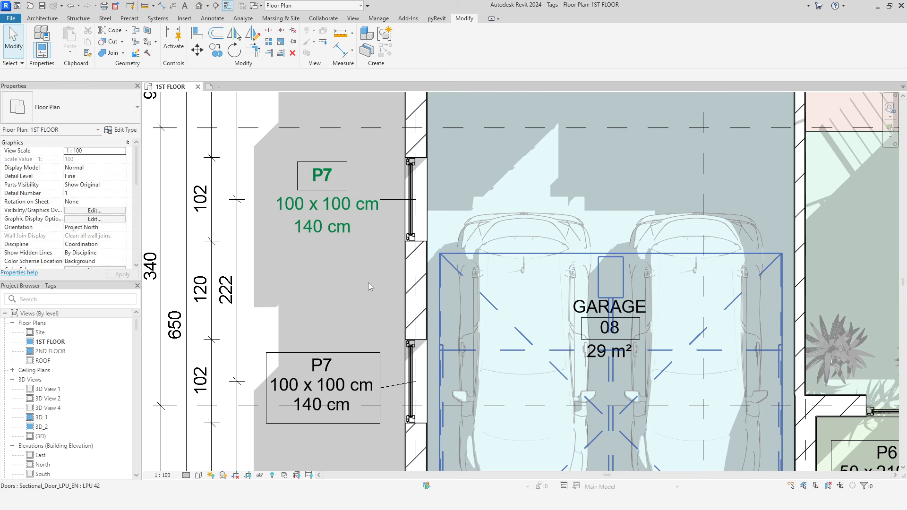
scroll(370, 283, down, 2)
scroll(370, 283, up, 2)
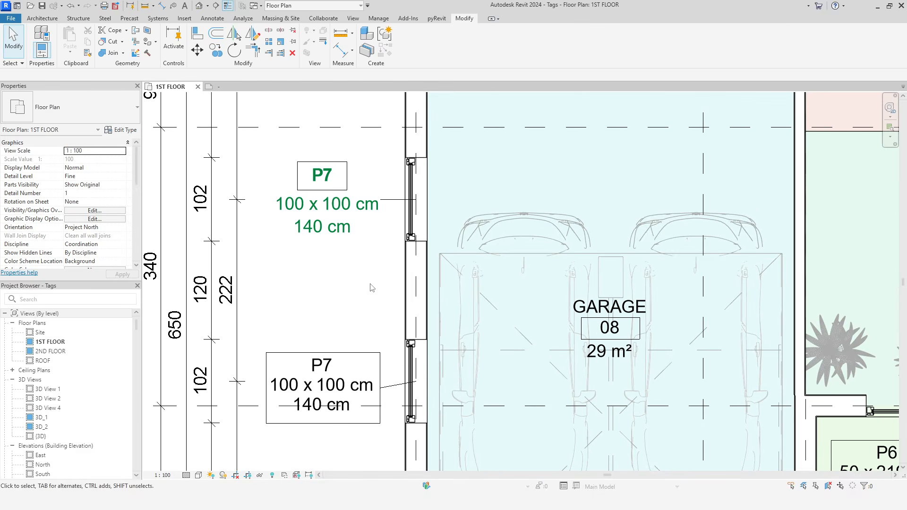
Set the W_TAG type's leader arrowhead to Arrow Filled 15 Degree and shift the upper P7 tag slightly farther from its window.
click(379, 199)
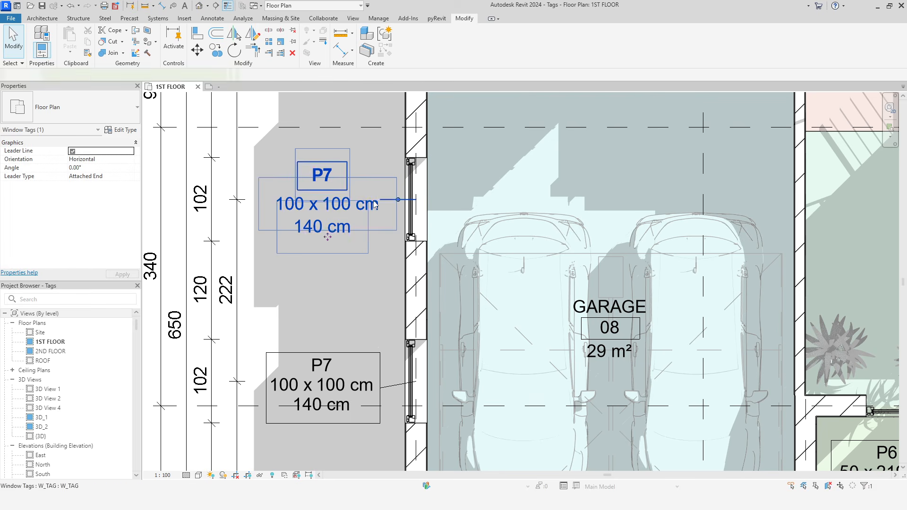
click(121, 130)
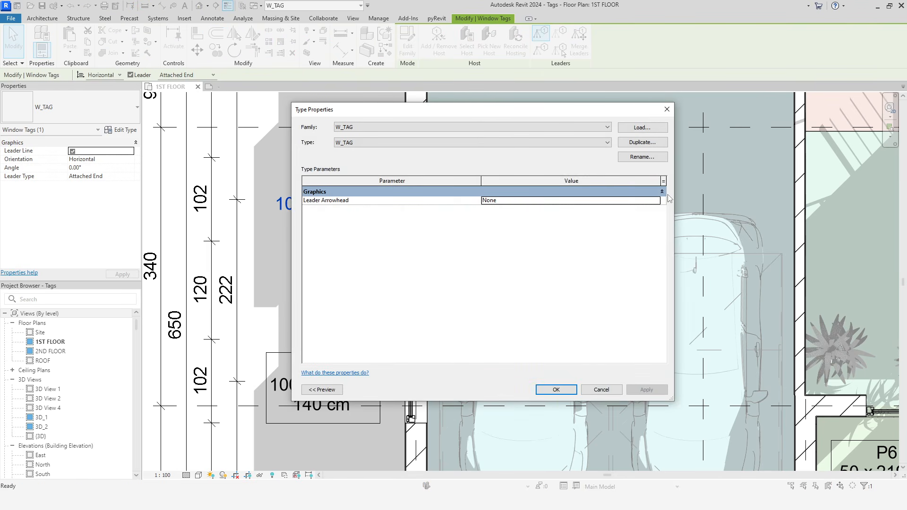
click(658, 202)
scroll(626, 223, down, 3)
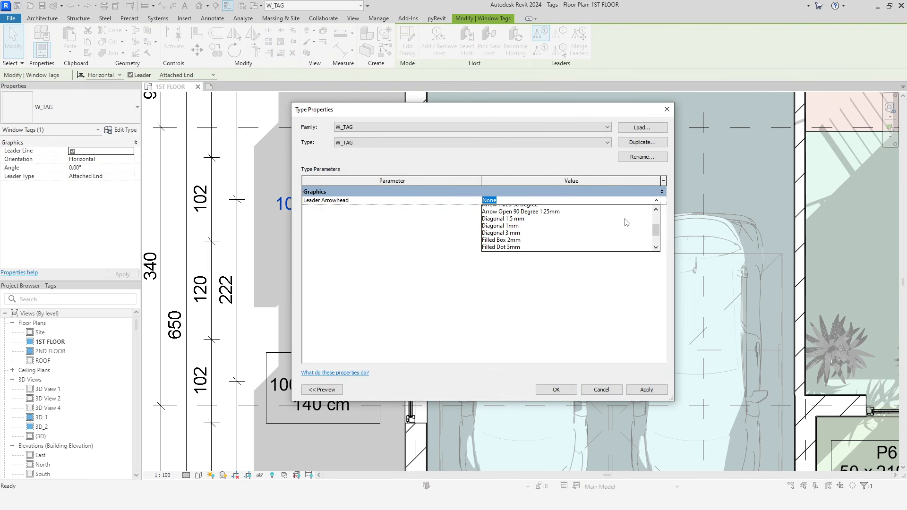
scroll(626, 223, up, 4)
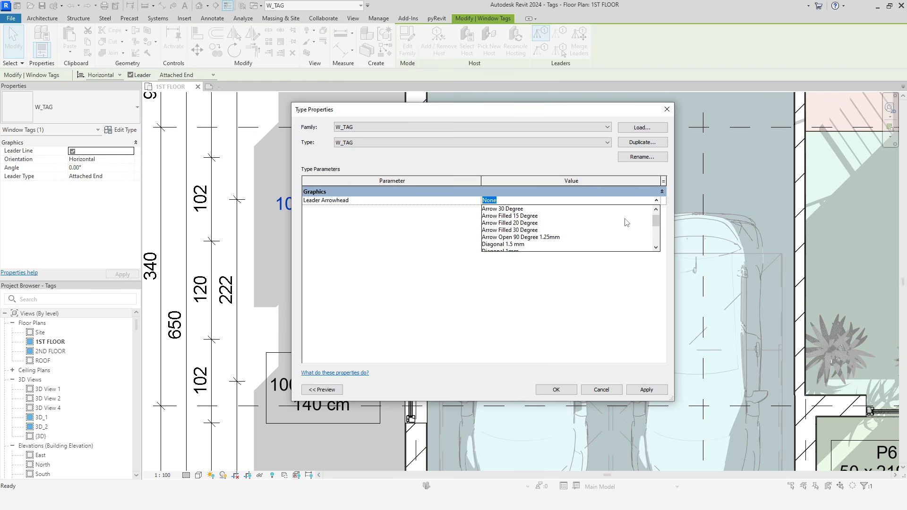
click(575, 216)
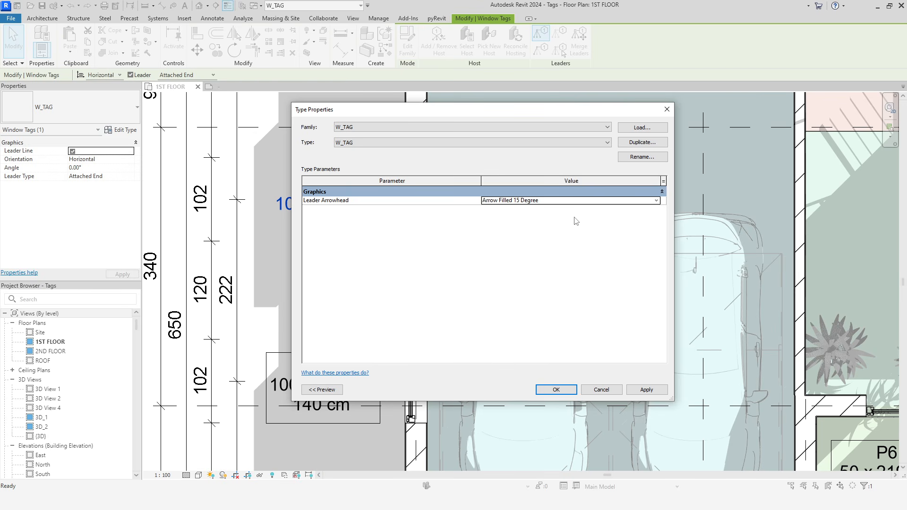
click(565, 389)
click(310, 294)
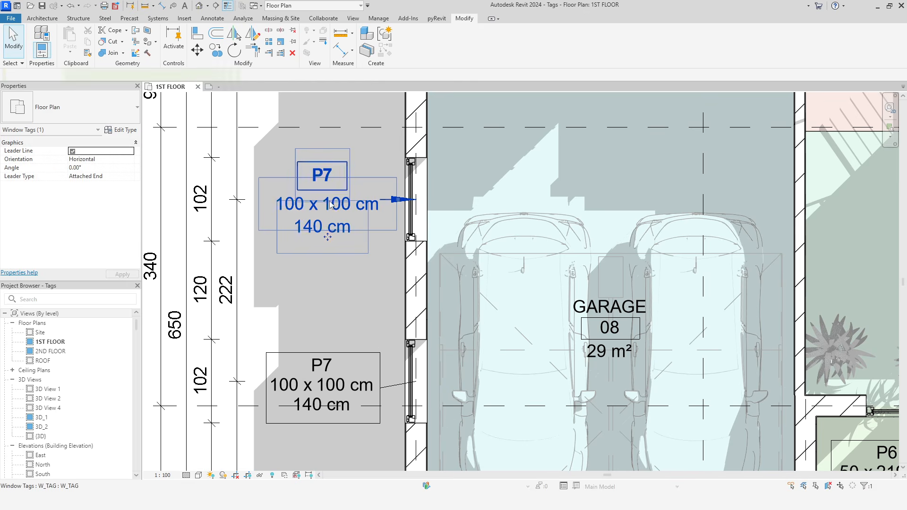
drag(328, 237, 312, 237)
click(352, 271)
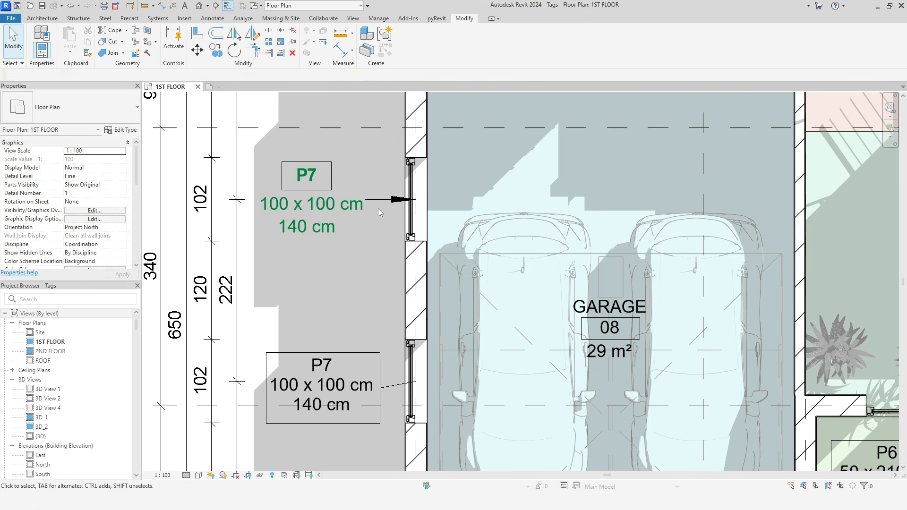
Set the line colour of the Window Tags annotation category to RGB 000-128-064 in the project's Object Styles.
click(221, 18)
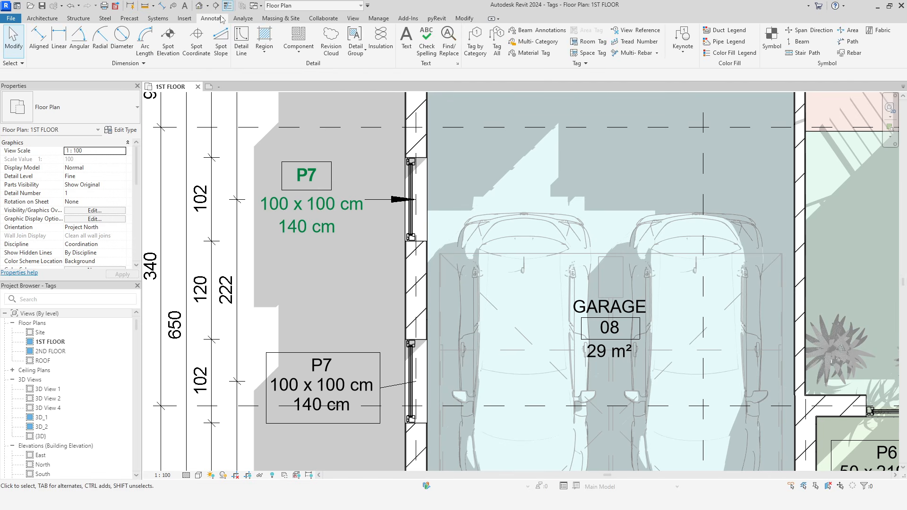
click(387, 18)
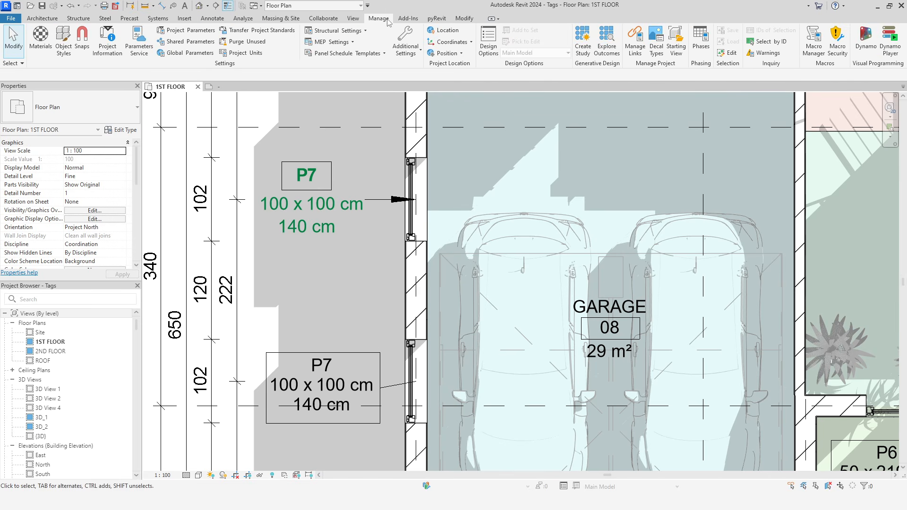
click(63, 40)
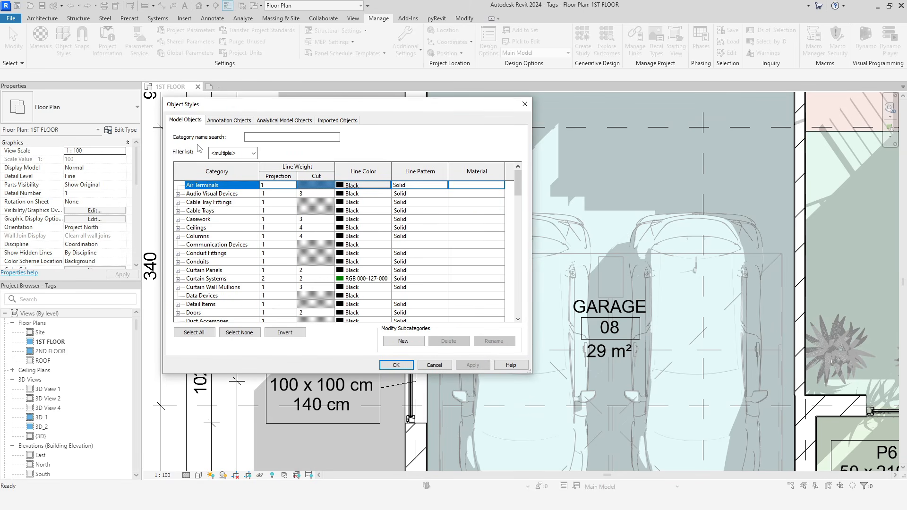
click(219, 121)
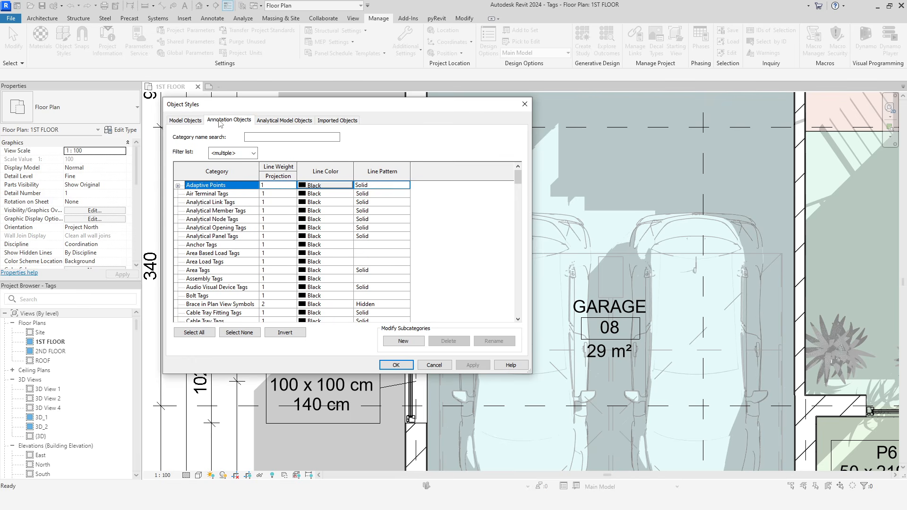
scroll(227, 243, down, 10)
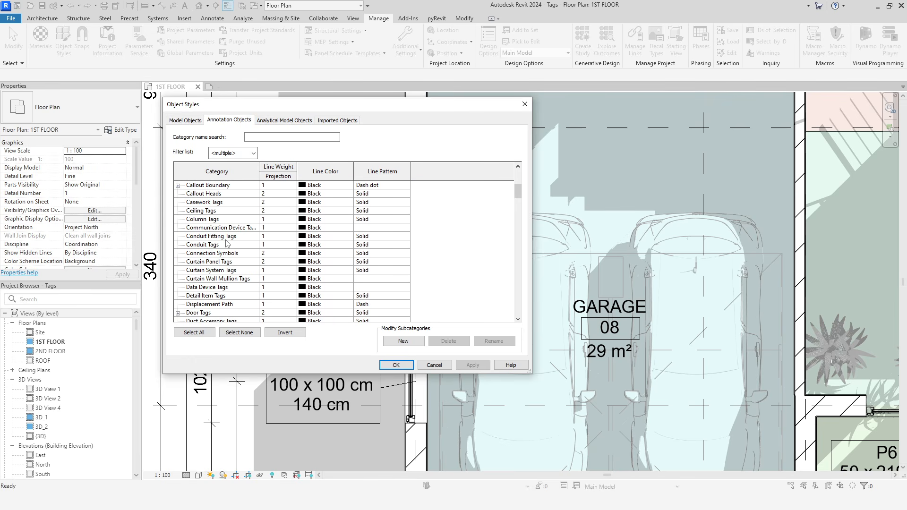
scroll(227, 243, down, 5)
drag(518, 215, 518, 315)
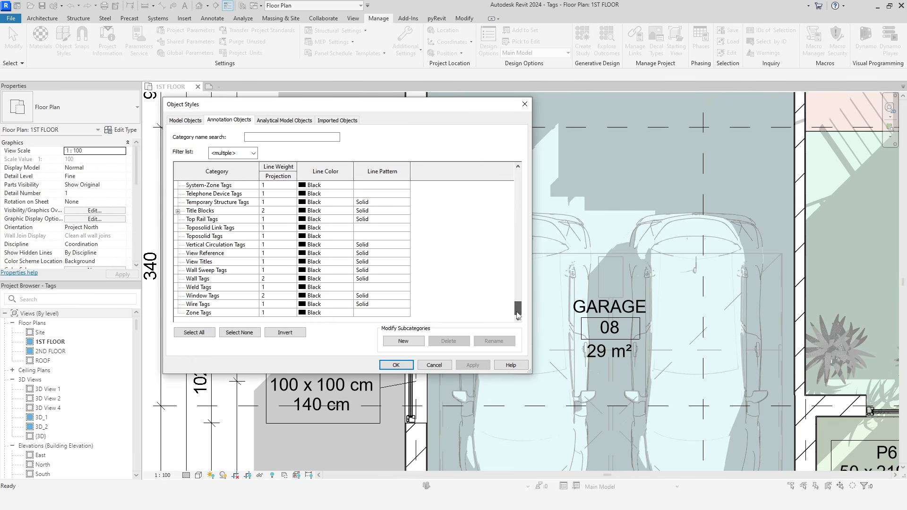
click(307, 297)
click(303, 300)
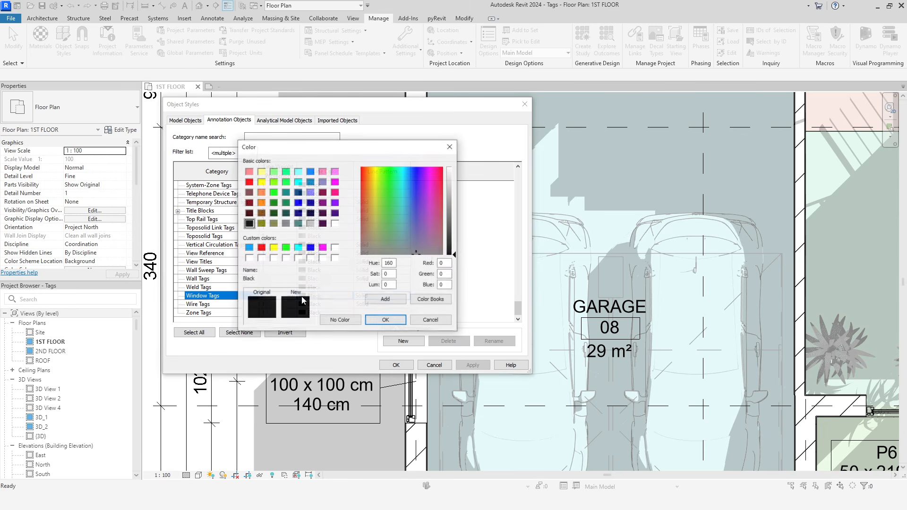
click(286, 203)
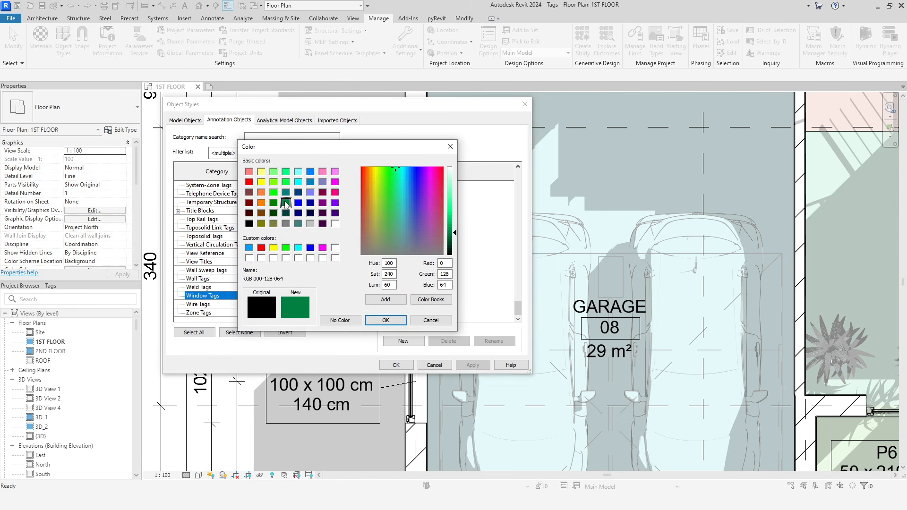
click(385, 321)
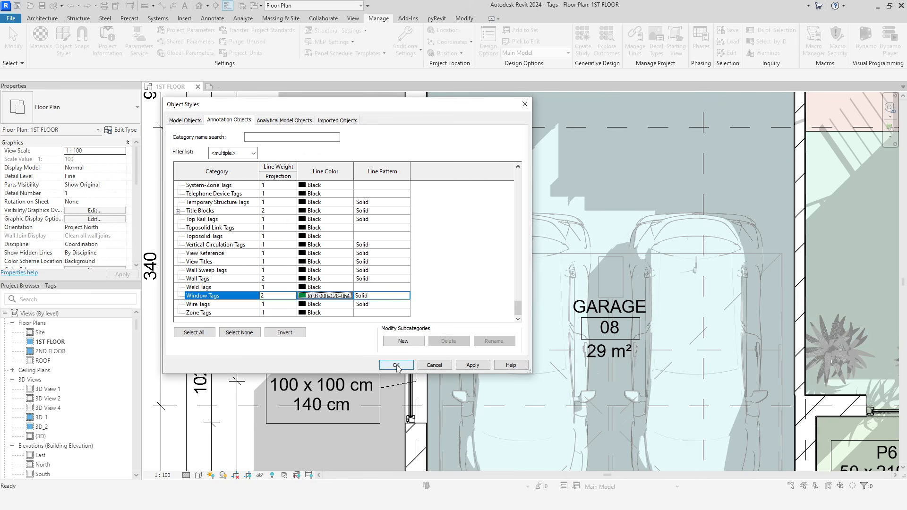
click(396, 365)
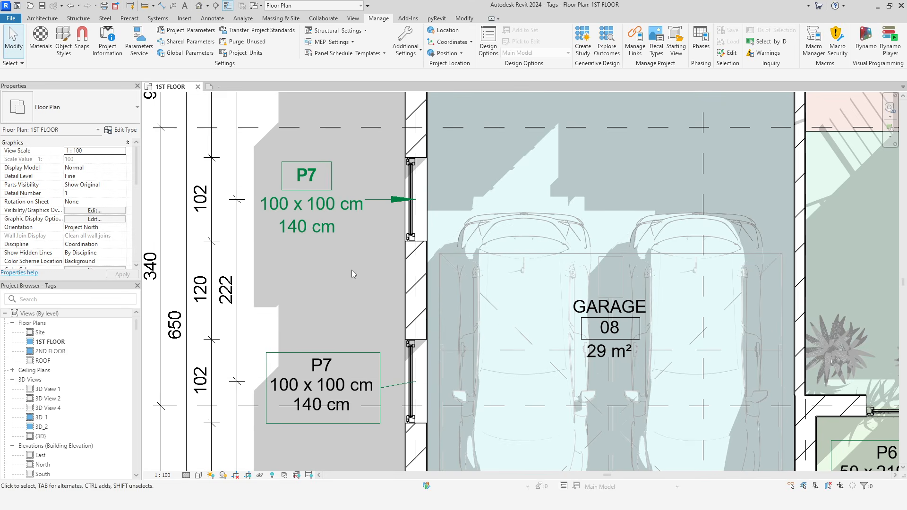
Set the Window Tags annotation category's line pattern to Dash dot and its line weight to 4 in Object Styles.
scroll(342, 307, down, 2)
middle_drag(345, 308, 322, 309)
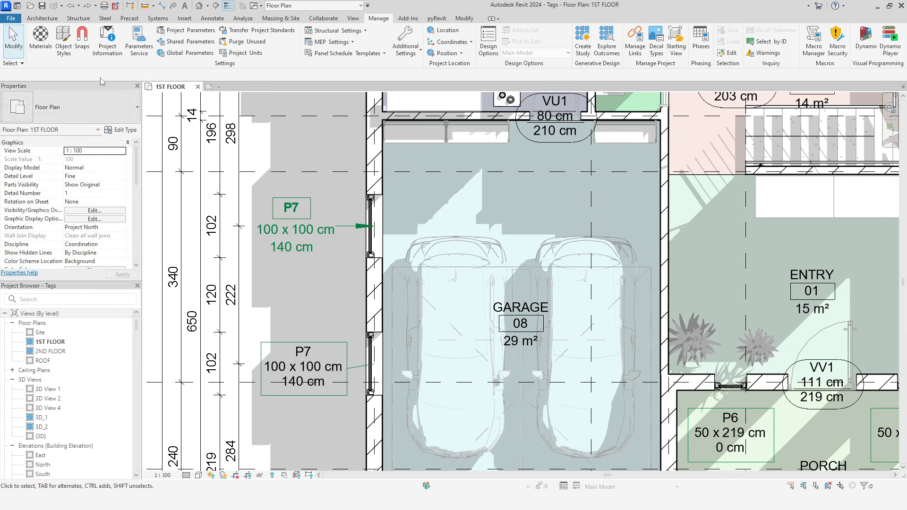
click(65, 52)
click(229, 121)
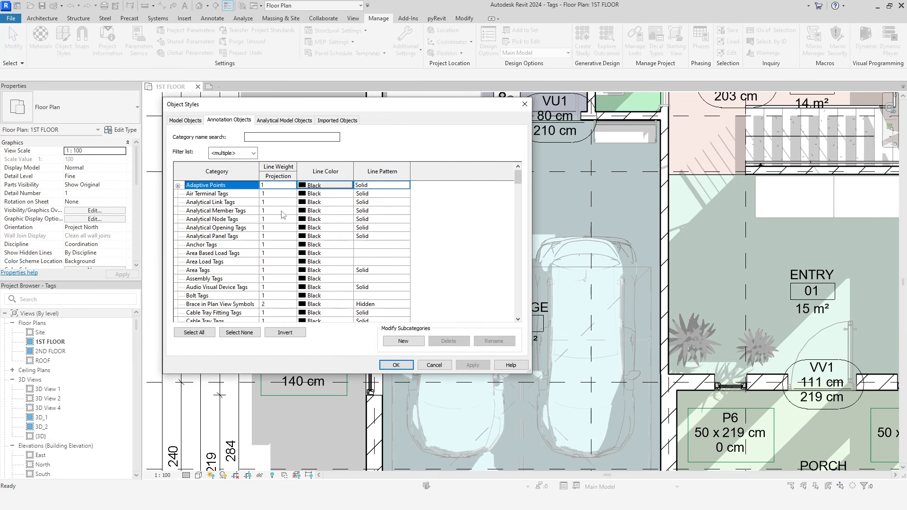
drag(518, 178, 518, 310)
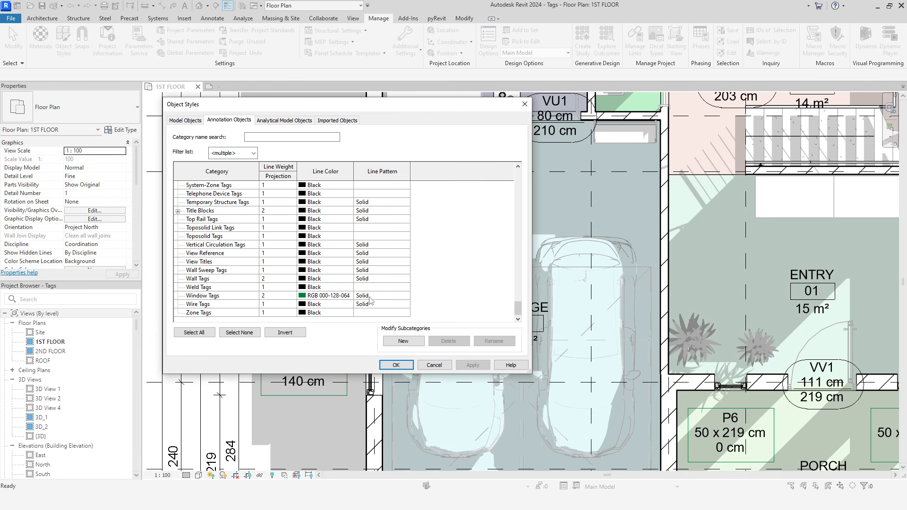
click(392, 296)
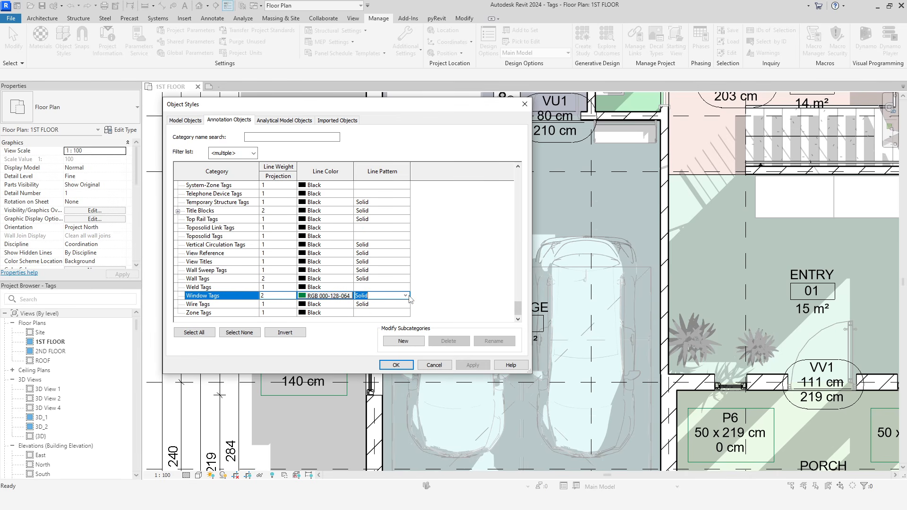
click(404, 296)
scroll(413, 314, down, 3)
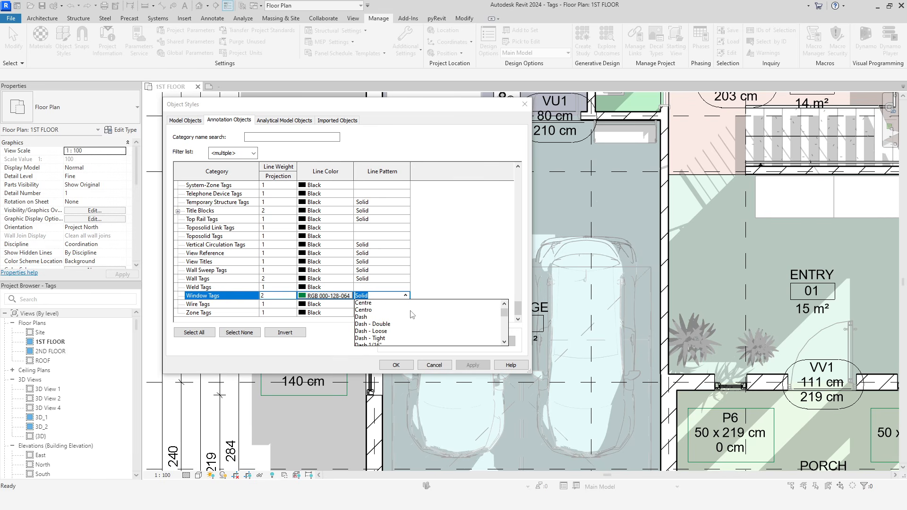
click(394, 310)
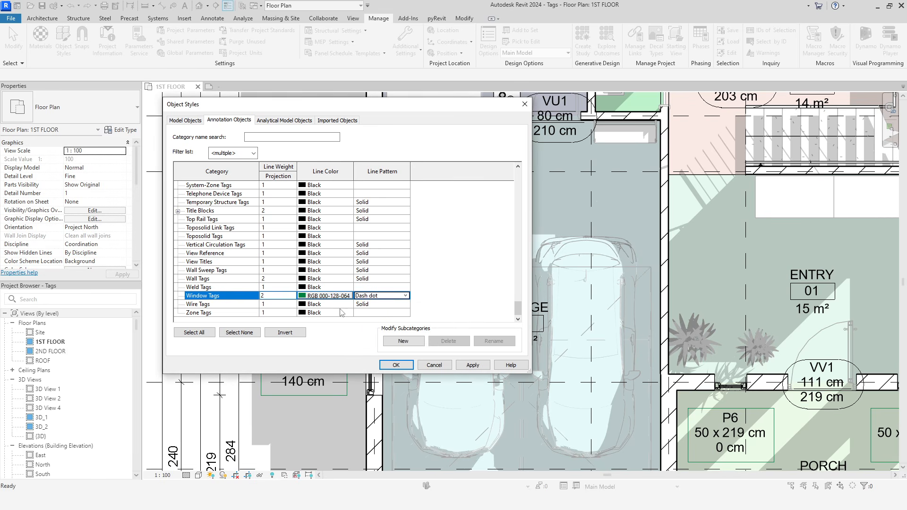
click(292, 296)
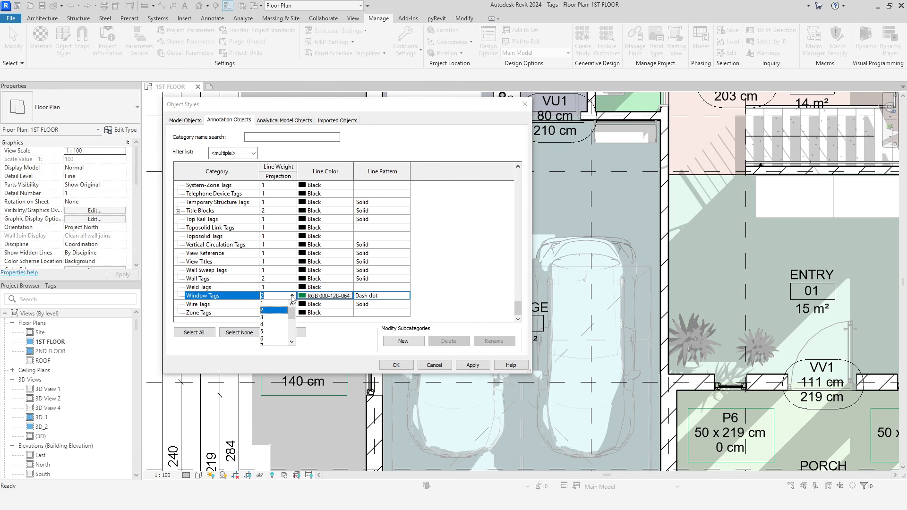
click(274, 325)
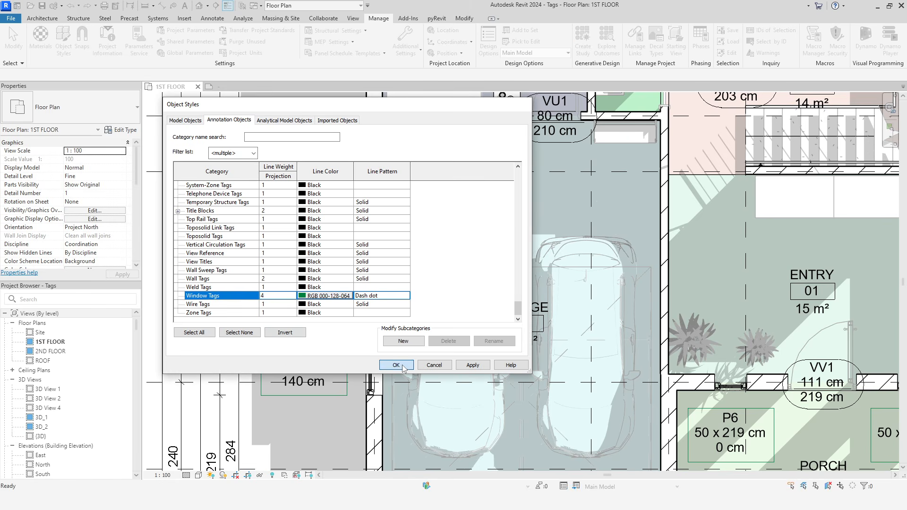
click(392, 363)
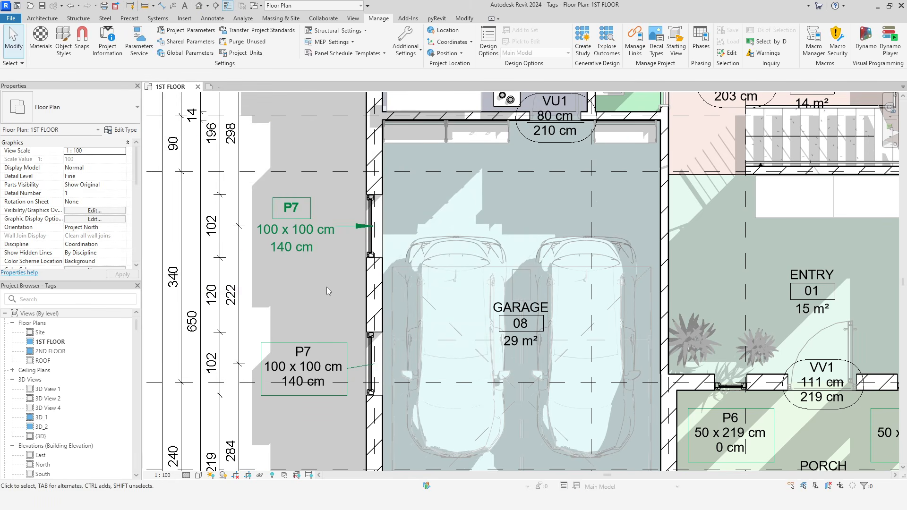
Turn off Thin Lines in the floor plan and undo the last Window Tags object style change.
scroll(285, 235, up, 4)
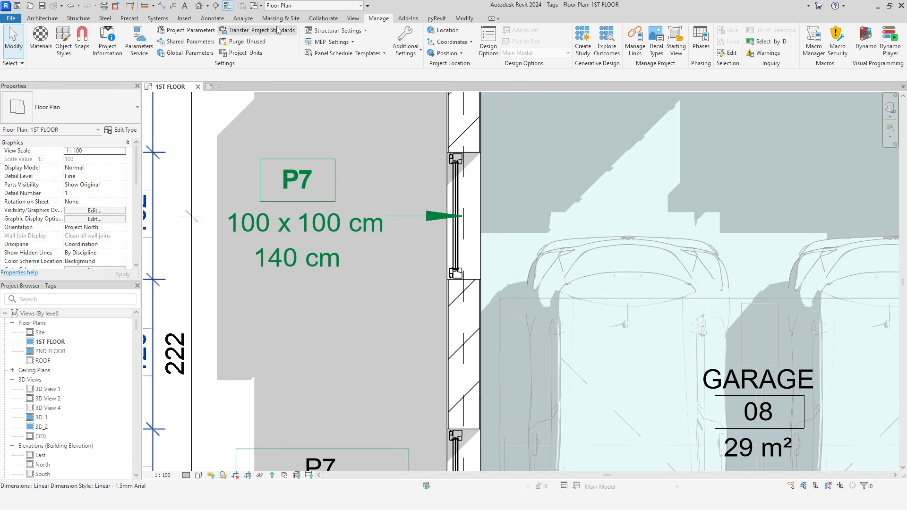
click(353, 18)
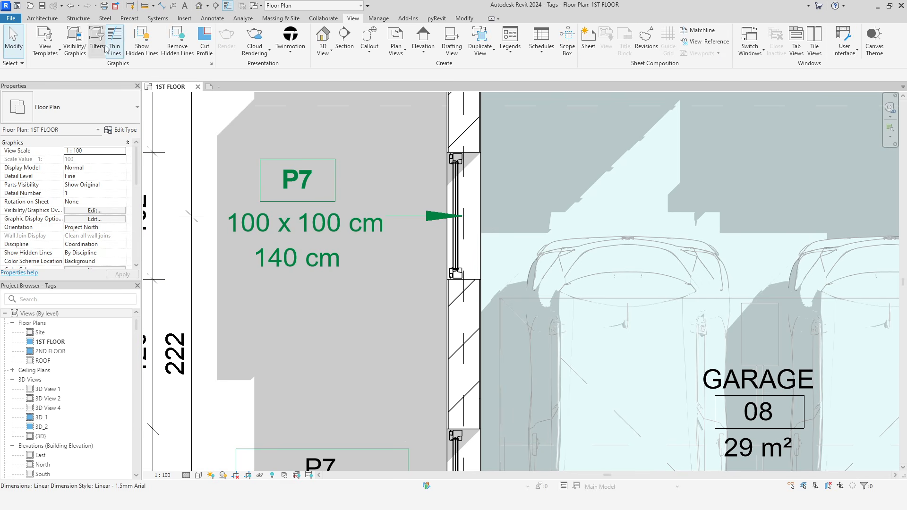
click(114, 40)
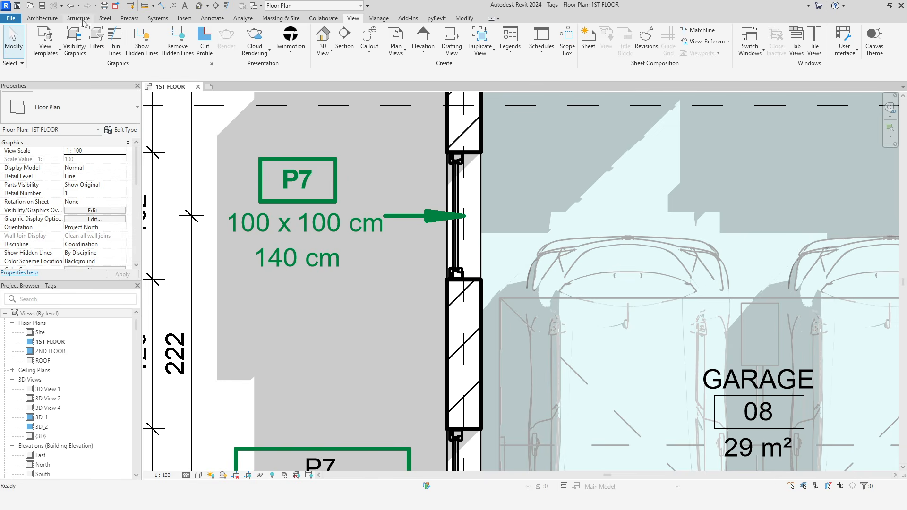
click(72, 7)
scroll(264, 293, up, 1)
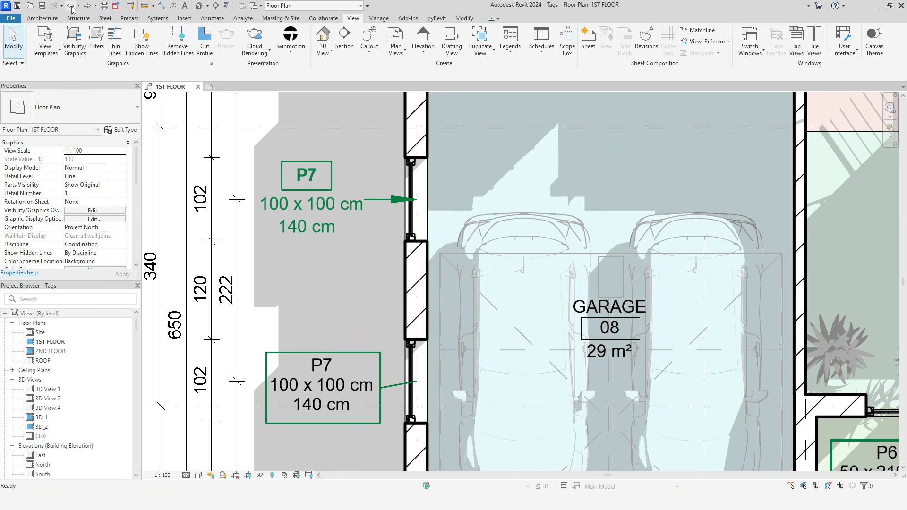
Switch all M_Window Tag instances visible in the 1ST FLOOR view to the W_TAG type.
scroll(301, 279, down, 3)
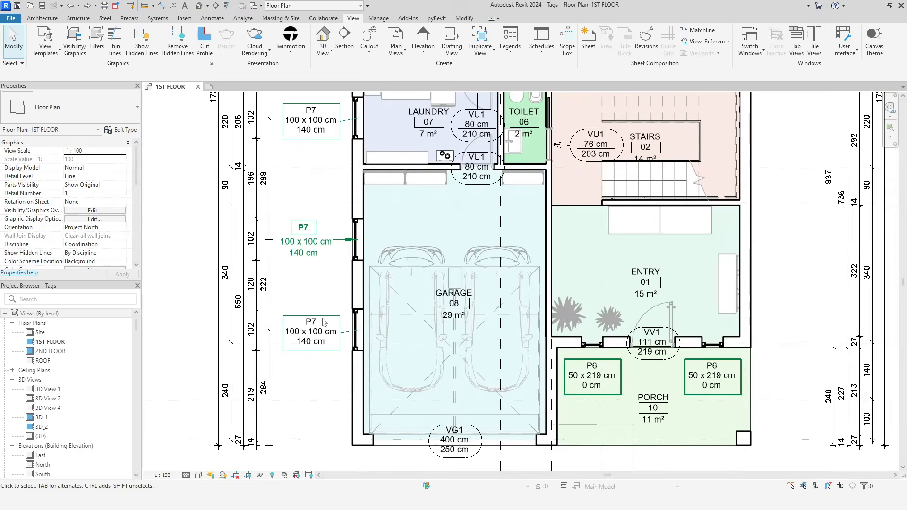
right_click(324, 317)
mouse_move(413, 180)
click(444, 180)
click(95, 113)
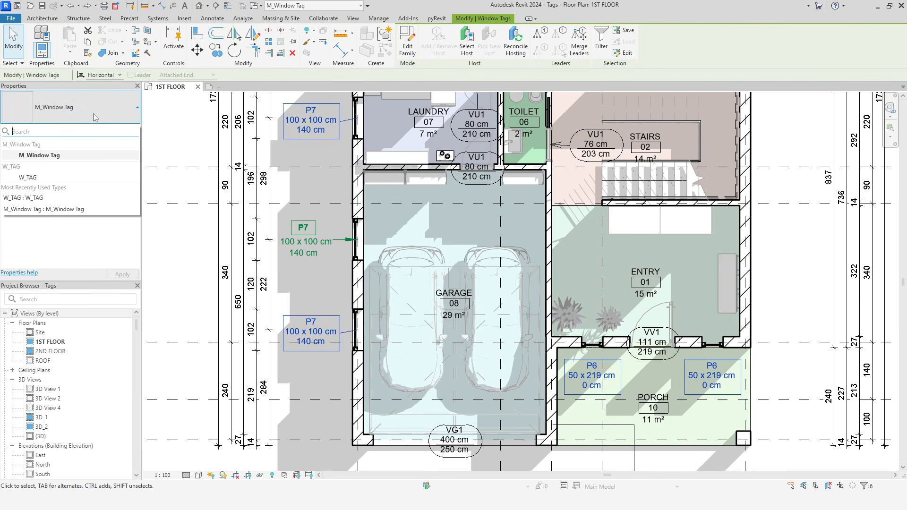
click(52, 176)
click(321, 372)
Move the lower garage P7 window tag slightly down and away from its window.
scroll(320, 371, up, 3)
click(310, 327)
drag(311, 327, 305, 338)
click(320, 372)
Move both P6 window tags on the porch slightly down, away from the entry wall.
scroll(319, 372, down, 2)
middle_drag(685, 382, 392, 301)
scroll(393, 300, up, 3)
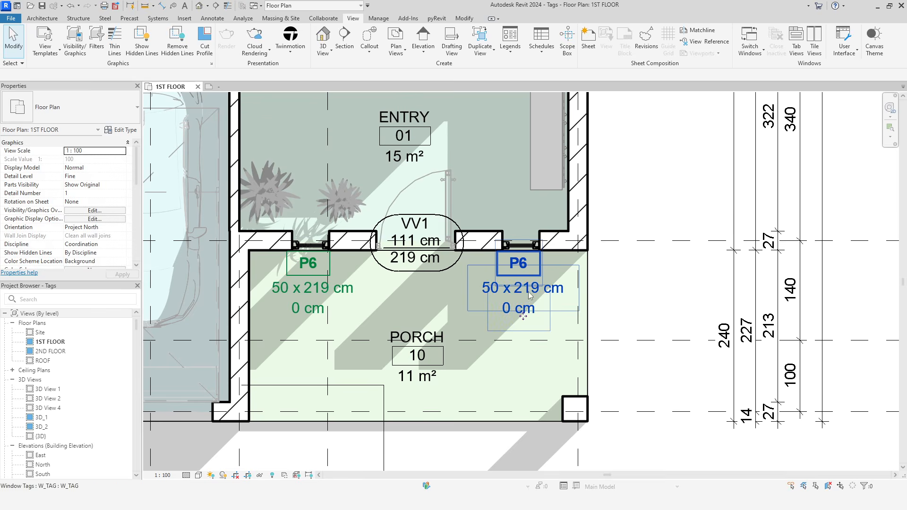
drag(528, 287, 529, 299)
click(300, 293)
drag(300, 292, 299, 305)
scroll(539, 342, down, 3)
middle_drag(587, 256, 586, 341)
click(571, 286)
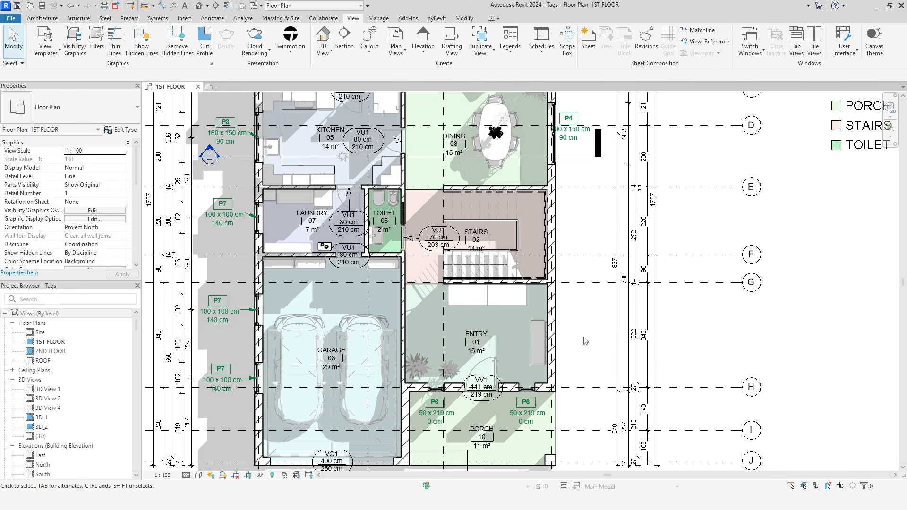
Create a new family from the Metric Door Tag template in the Annotations folder.
click(11, 18)
mouse_move(60, 60)
click(97, 79)
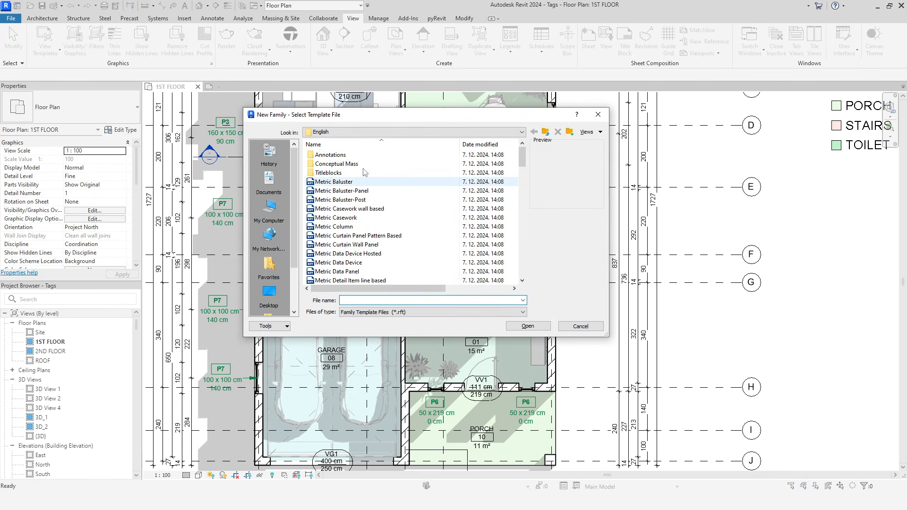
double_click(331, 155)
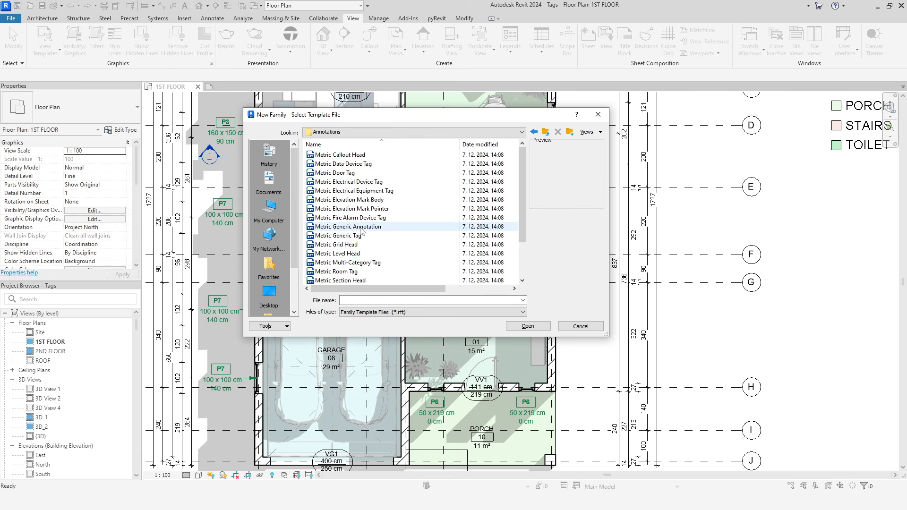
click(336, 172)
click(529, 326)
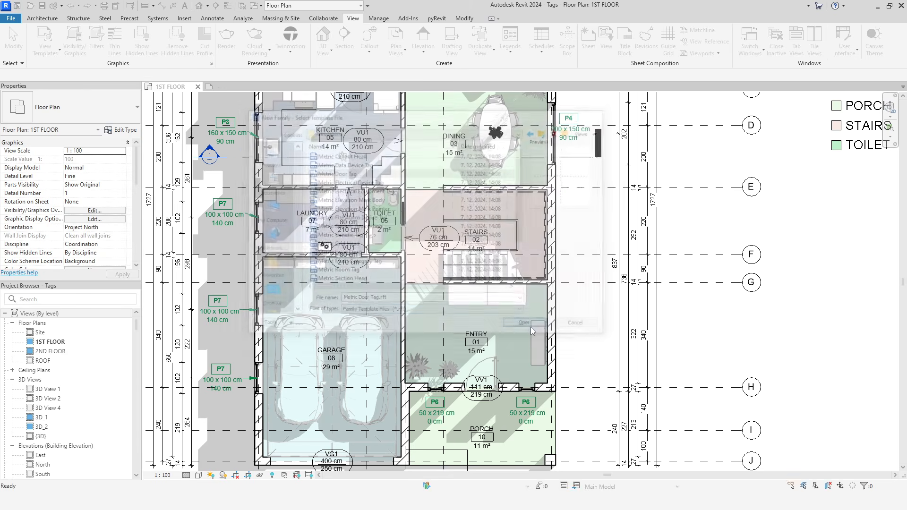
Start a label and duplicate its 3mm type as "1.5 mm" with a Transparent background and 1.5 mm text size.
middle_drag(517, 285, 463, 336)
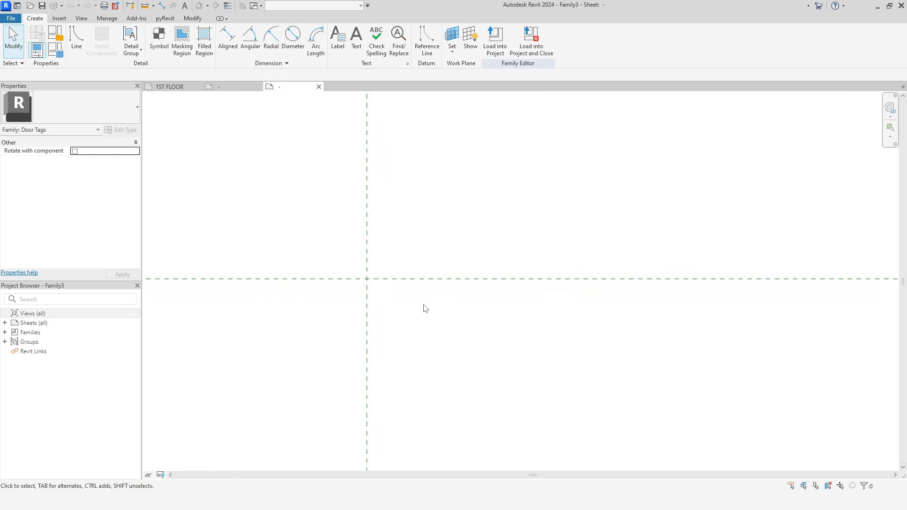
click(339, 43)
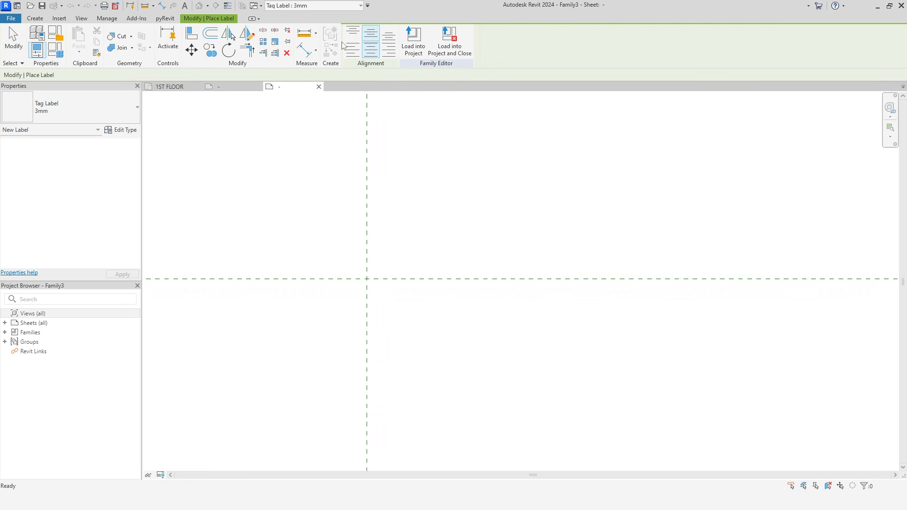
click(120, 112)
click(121, 116)
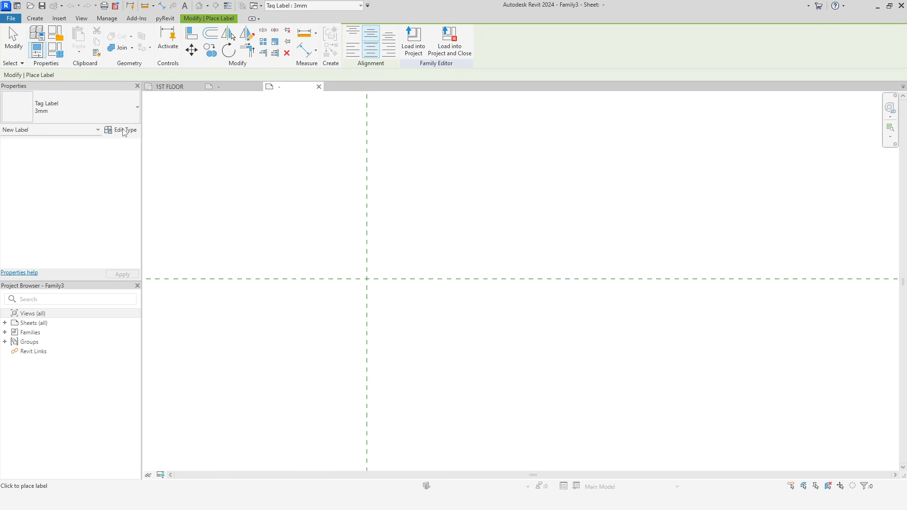
click(125, 131)
click(641, 142)
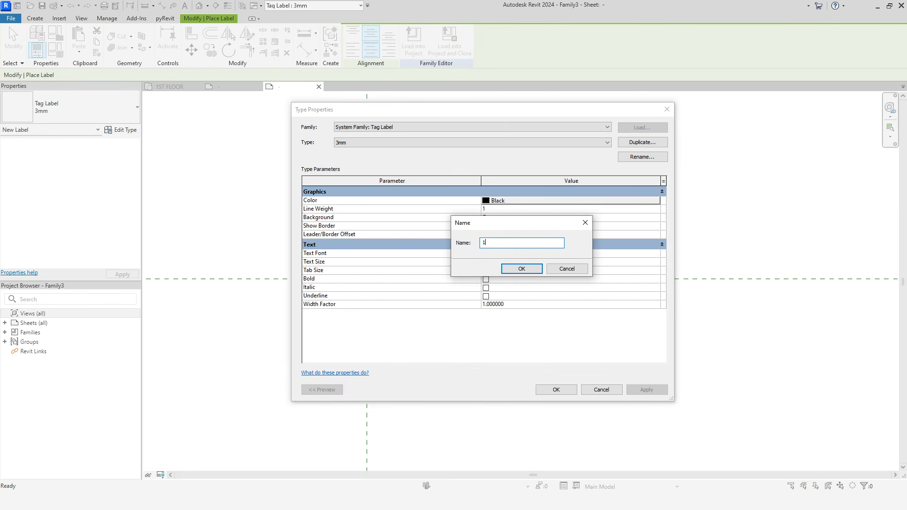
click(523, 268)
click(654, 218)
click(546, 233)
click(528, 261)
text(1.5 mm)
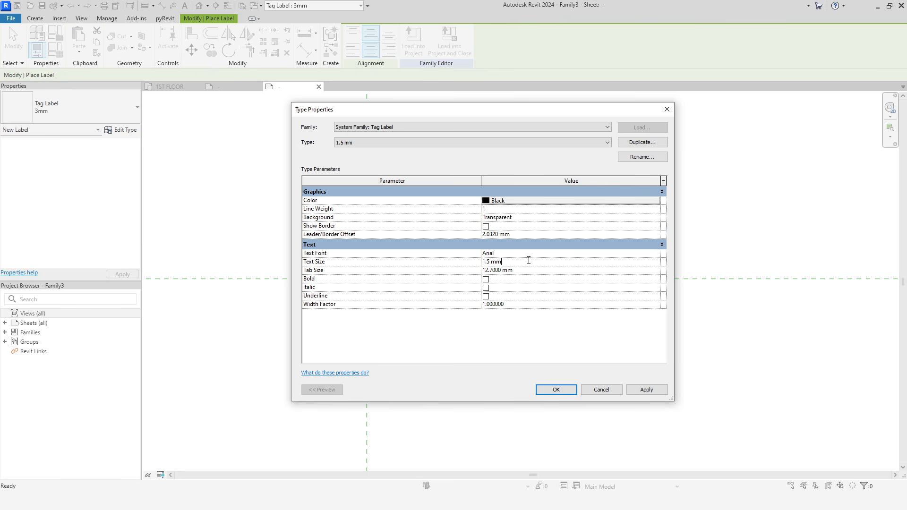
click(562, 394)
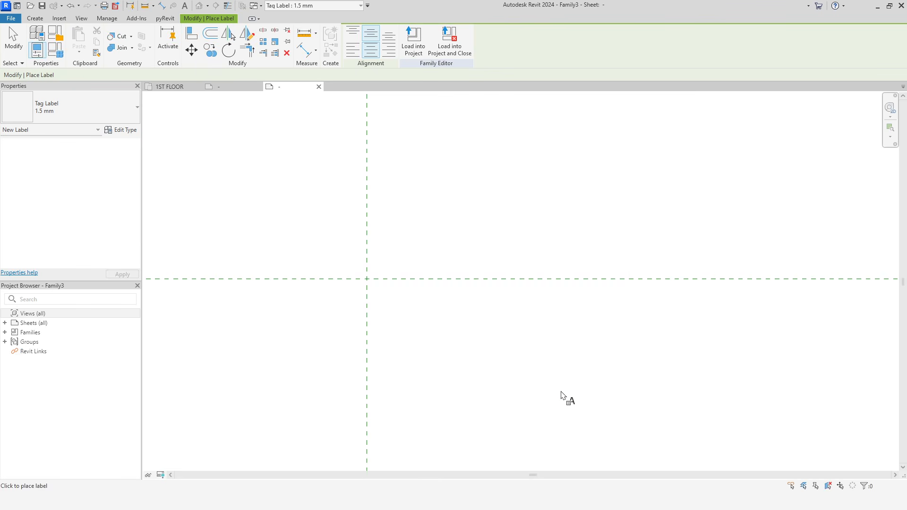
Place a label for the Mark parameter with sample value V1 above the horizontal reference plane.
click(350, 250)
drag(368, 218, 367, 242)
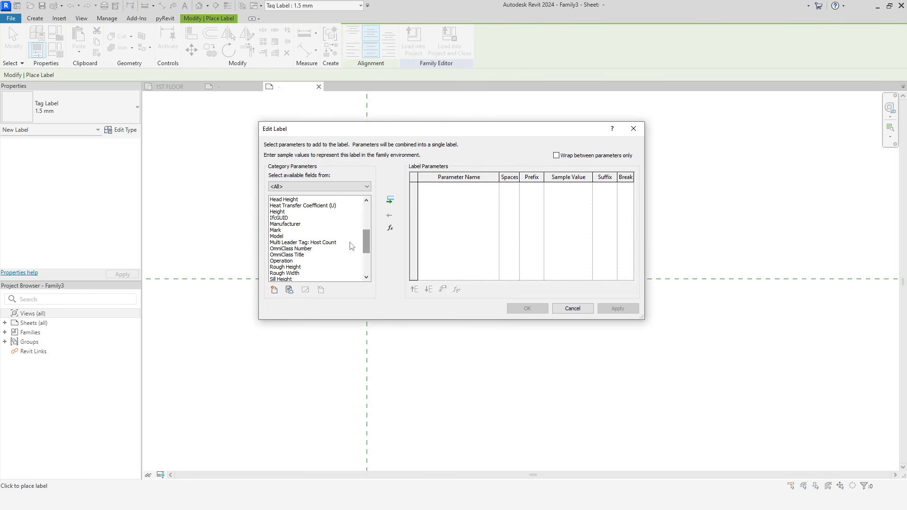
click(288, 231)
click(391, 200)
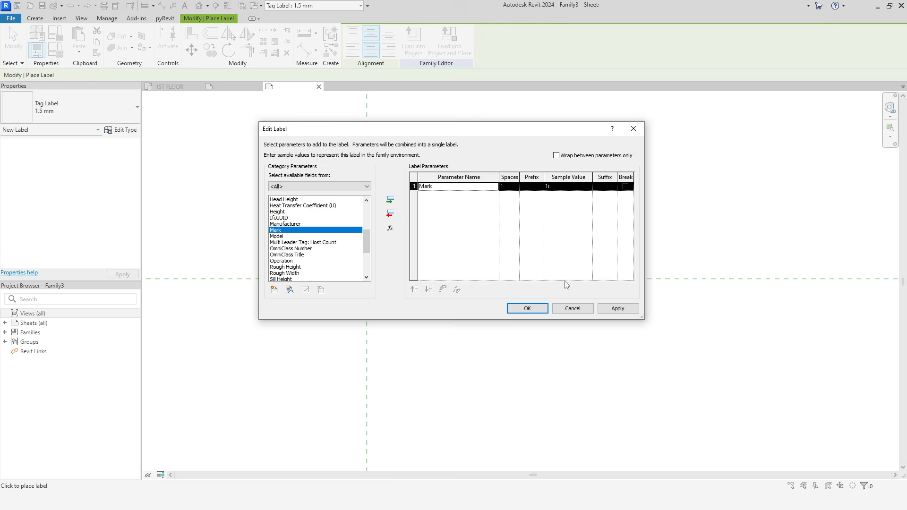
click(568, 186)
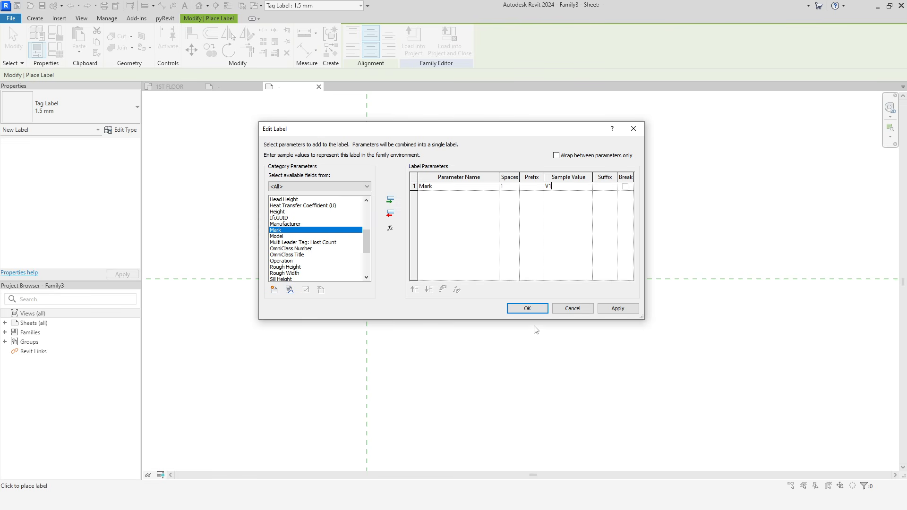
click(527, 308)
scroll(352, 255, up, 5)
right_click(373, 251)
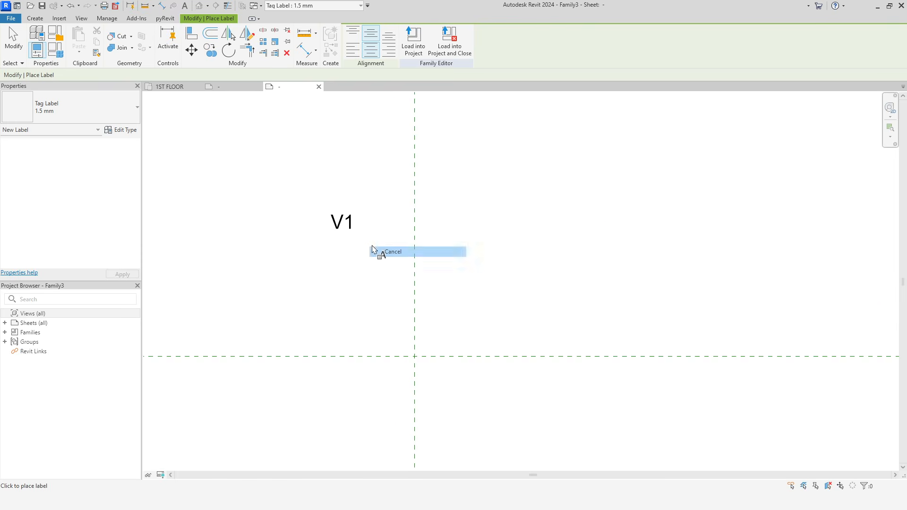
click(373, 252)
Narrow the V1 label's text box and toggle the Thin Lines display.
scroll(515, 300, up, 2)
drag(768, 228, 484, 250)
click(81, 18)
click(62, 41)
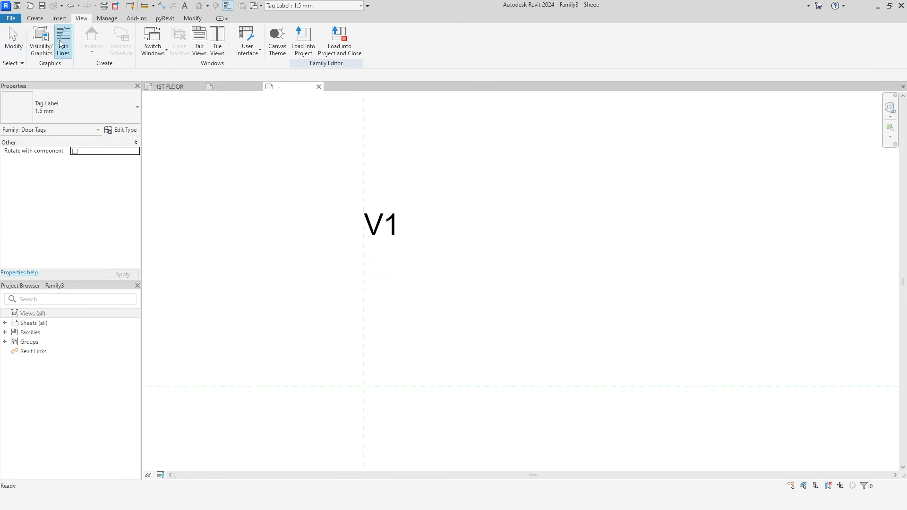
Centre the V1 label on the vertical reference plane, a short distance above the horizontal one.
click(378, 231)
scroll(378, 231, up, 2)
drag(369, 212, 347, 282)
middle_drag(439, 397, 485, 361)
scroll(485, 361, up, 1)
click(461, 354)
click(377, 230)
click(425, 342)
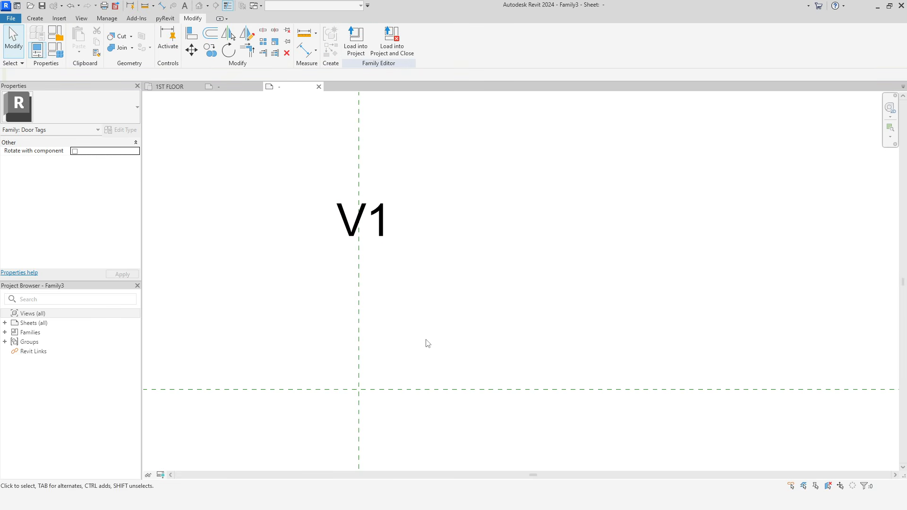
click(383, 235)
drag(383, 235, 383, 242)
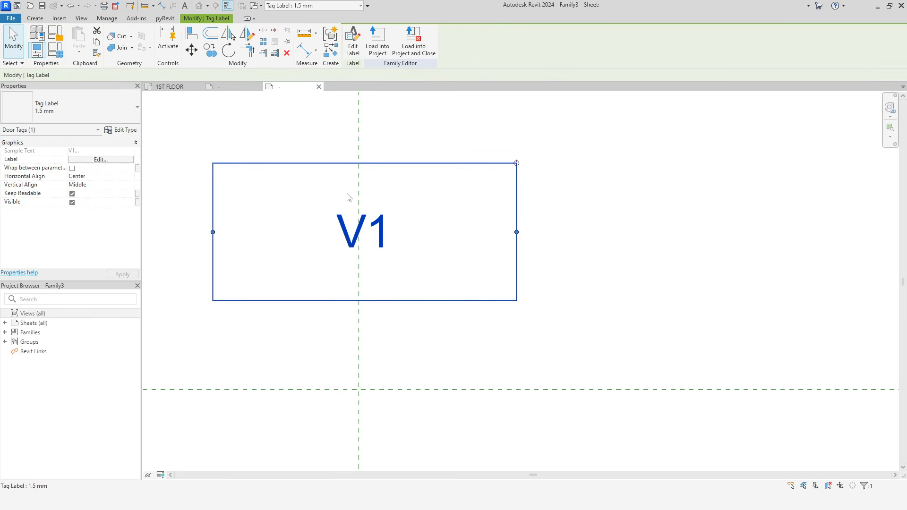
Place a new 1.5 mm label below the V1 label and add the Width and Height parameters to it.
click(331, 50)
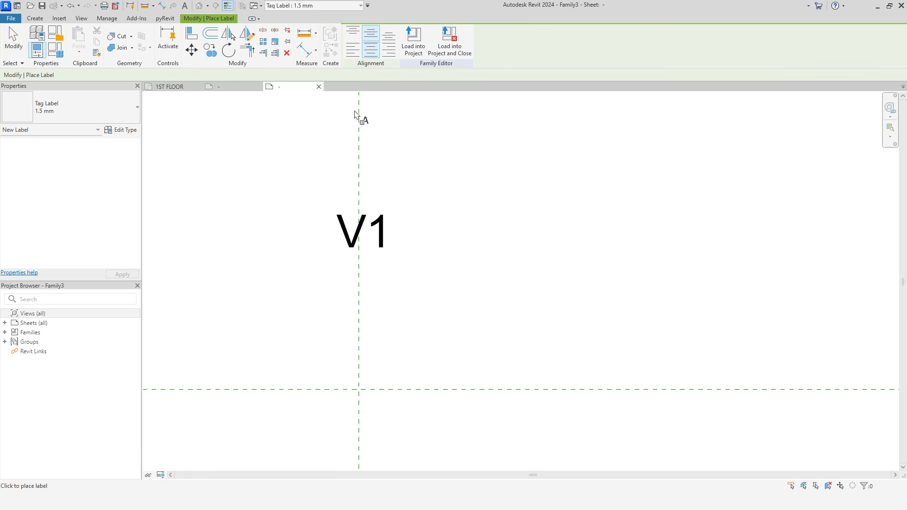
click(348, 296)
drag(365, 220, 365, 264)
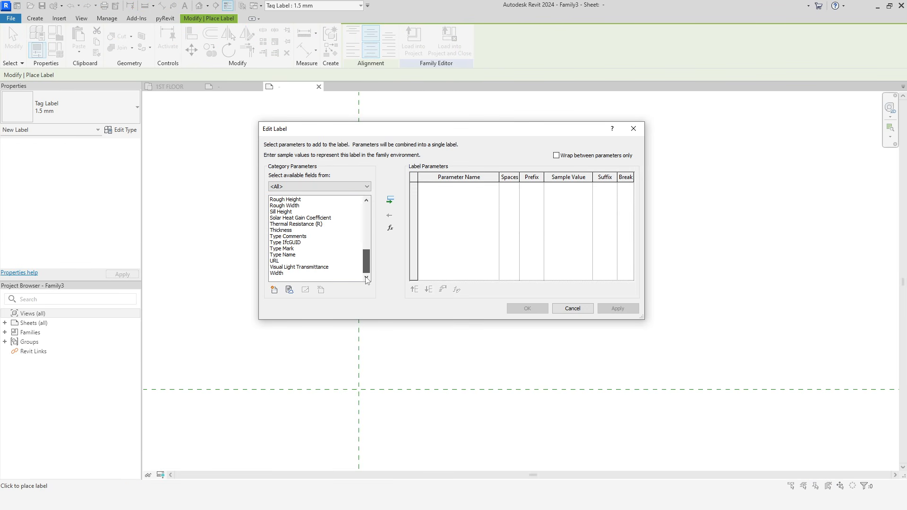
click(280, 274)
click(390, 199)
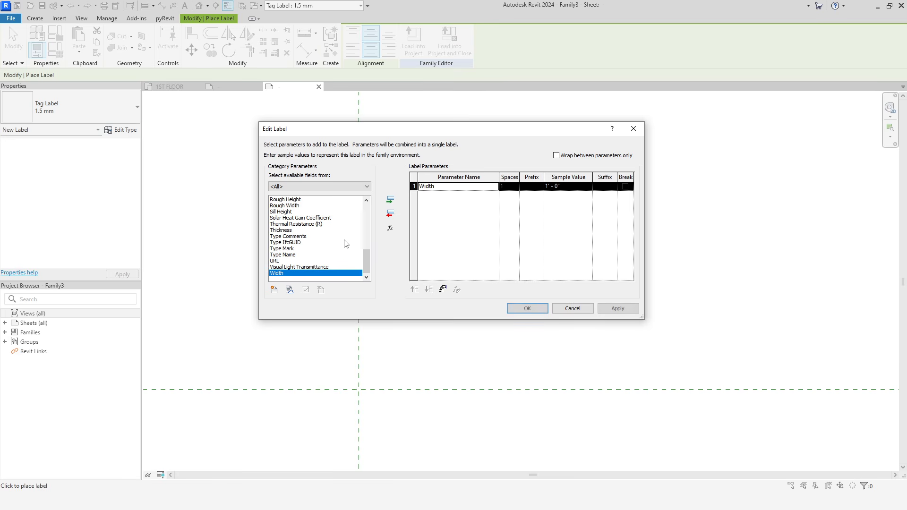
scroll(291, 224, up, 8)
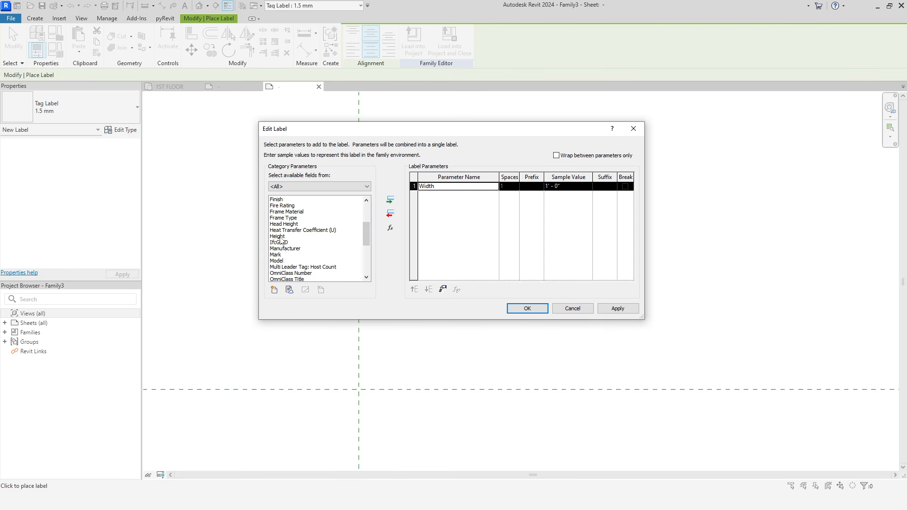
click(280, 237)
click(390, 199)
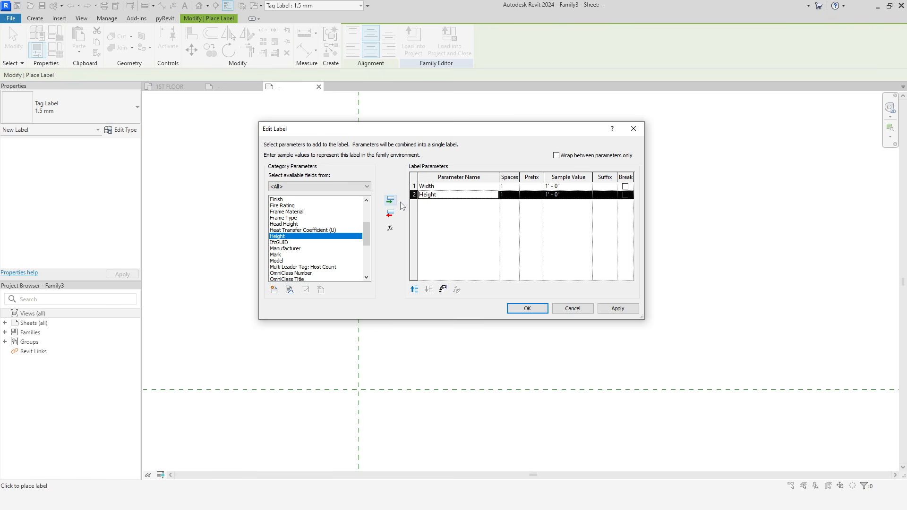
Give the label sample values of 90 cm for Width and 210 cm for Height, with a line break after Width.
click(578, 187)
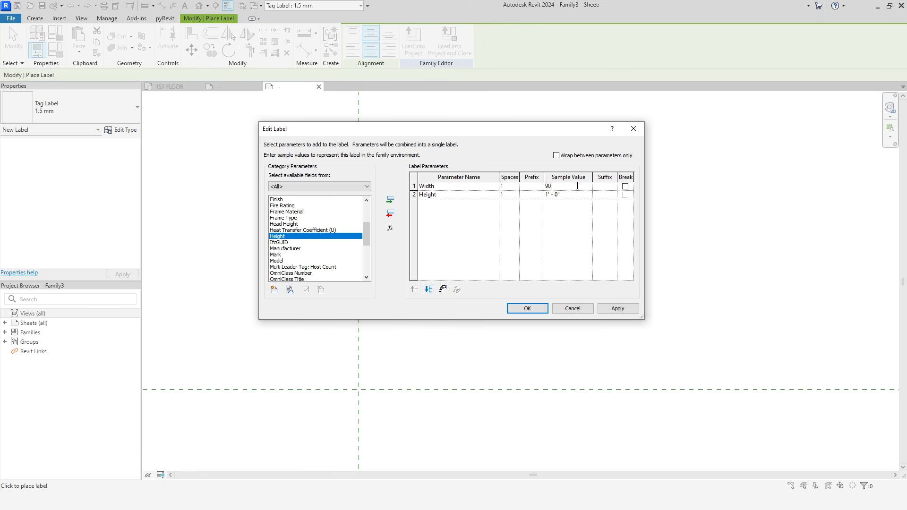
click(580, 195)
click(605, 187)
click(520, 309)
right_click(463, 186)
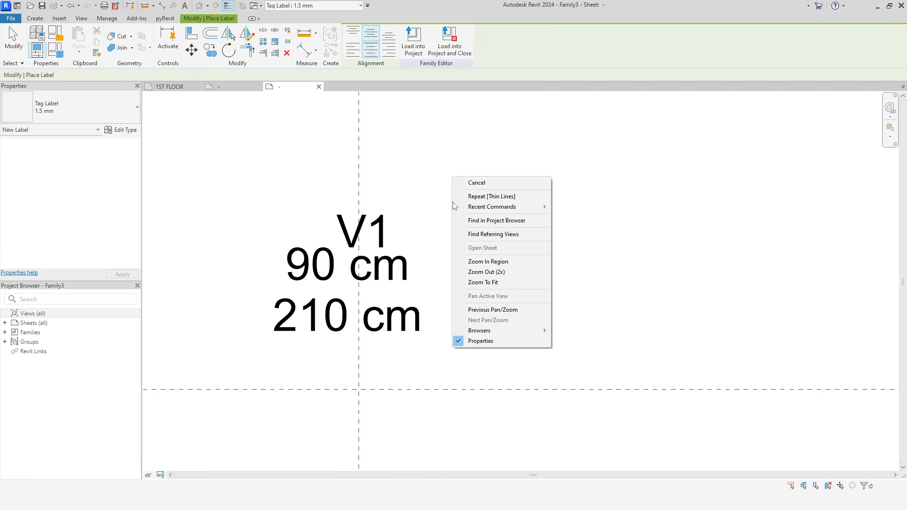
click(478, 183)
Narrow the size label's text box and centre it on the vertical reference plane, just above the horizontal one.
scroll(478, 284, down, 3)
mouse_move(480, 310)
mouse_down()
mouse_move(461, 310)
mouse_move(469, 310)
mouse_up()
drag(435, 296, 443, 316)
click(429, 266)
drag(429, 266, 429, 275)
click(499, 298)
Nudge the V1 label up to leave a gap above the width and height label.
scroll(468, 320, up, 4)
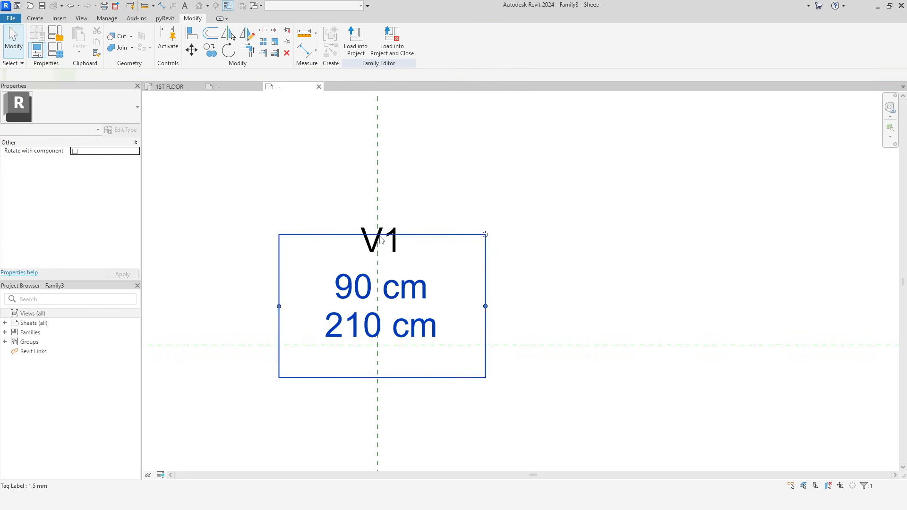
click(391, 242)
key(Up)
key(Up)
key(Up)
scroll(464, 274, up, 1)
scroll(450, 275, up, 3)
Draw a horizontal ellipse around the V1 label, centred on the vertical reference plane.
click(35, 18)
click(76, 36)
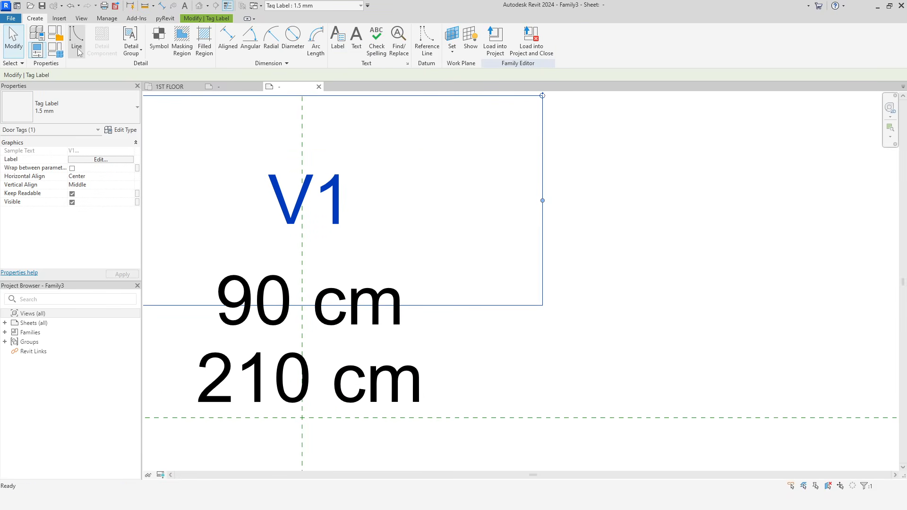
click(349, 52)
click(303, 194)
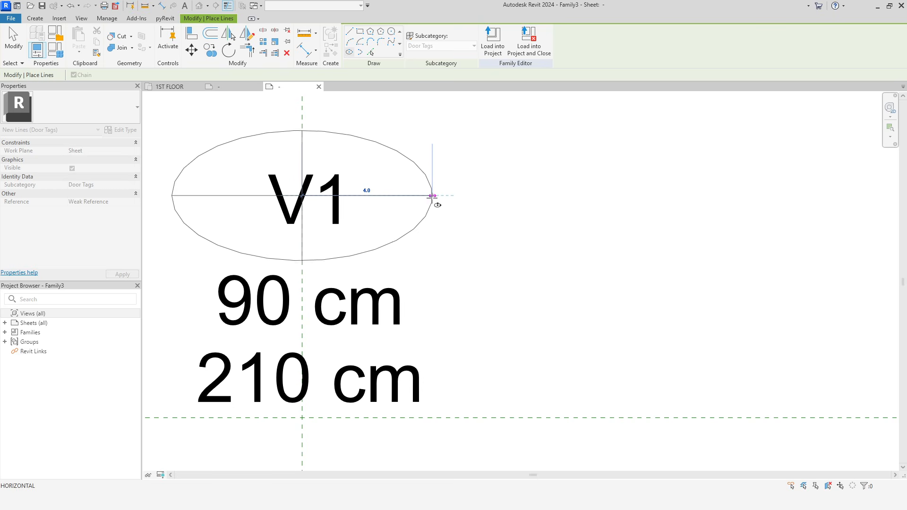
click(415, 195)
right_click(401, 142)
key(Escape)
click(400, 144)
right_click(385, 121)
click(393, 128)
Reduce the ellipse's width so that it fits more closely around the V1 label.
scroll(423, 193, down, 1)
click(422, 191)
scroll(371, 228, up, 1)
drag(451, 181, 417, 182)
drag(338, 234, 338, 234)
click(643, 189)
Save the door tag family as D_TAG in the YT folder.
click(475, 276)
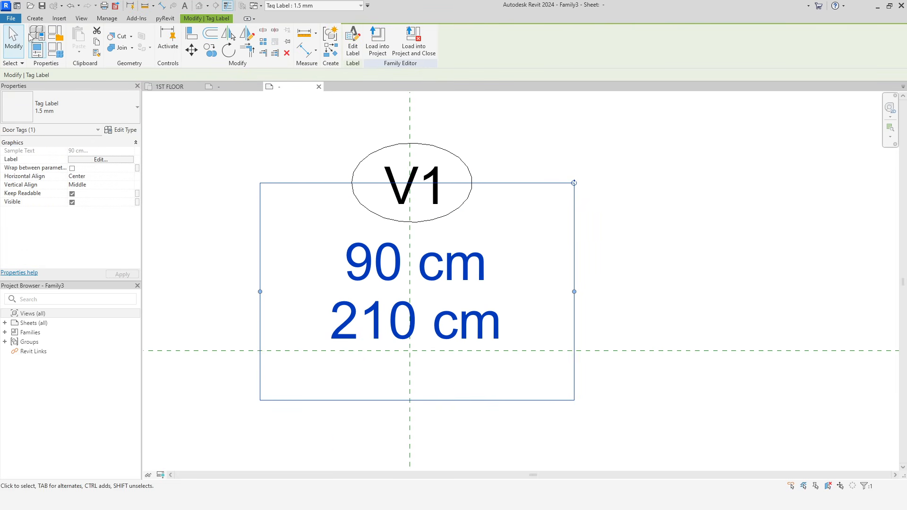
click(10, 17)
mouse_move(53, 132)
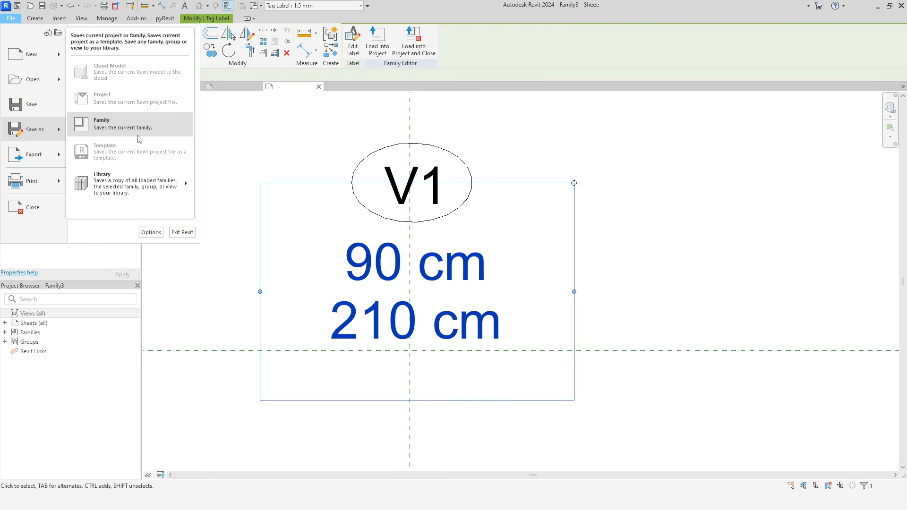
click(215, 124)
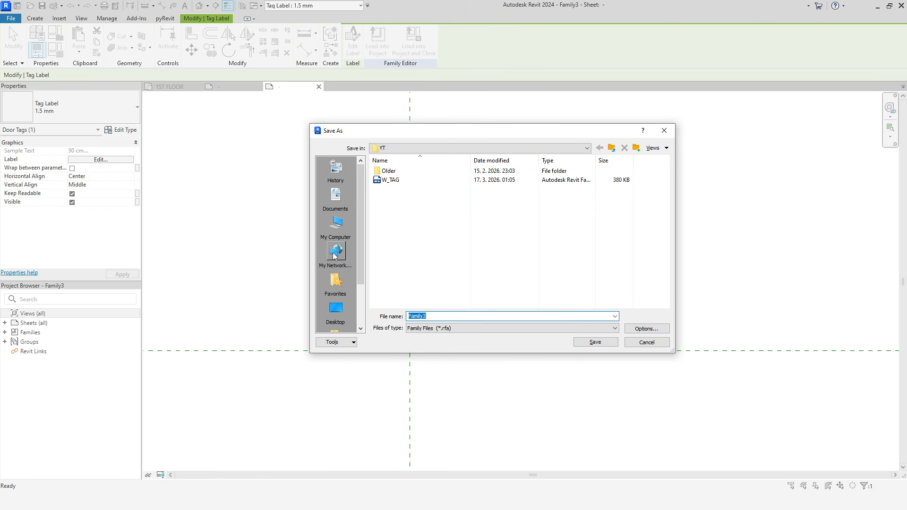
text(D_TAG)
click(578, 344)
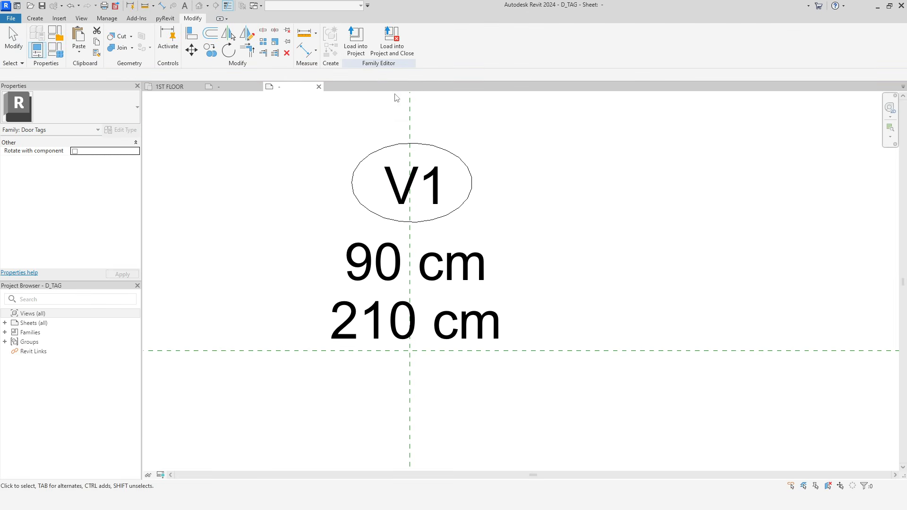
Load the D_TAG family into the Tags.rvt project, dismiss the save reminder and cancel the tag placement.
click(356, 52)
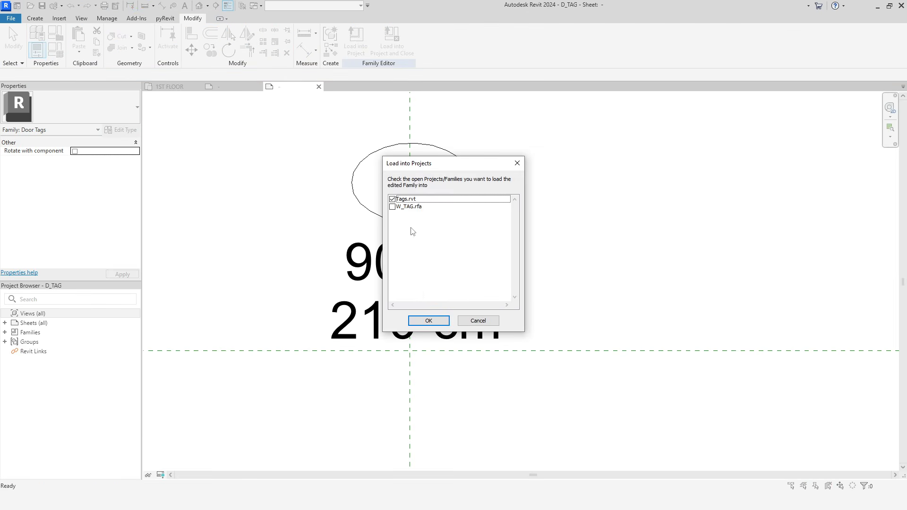
click(431, 323)
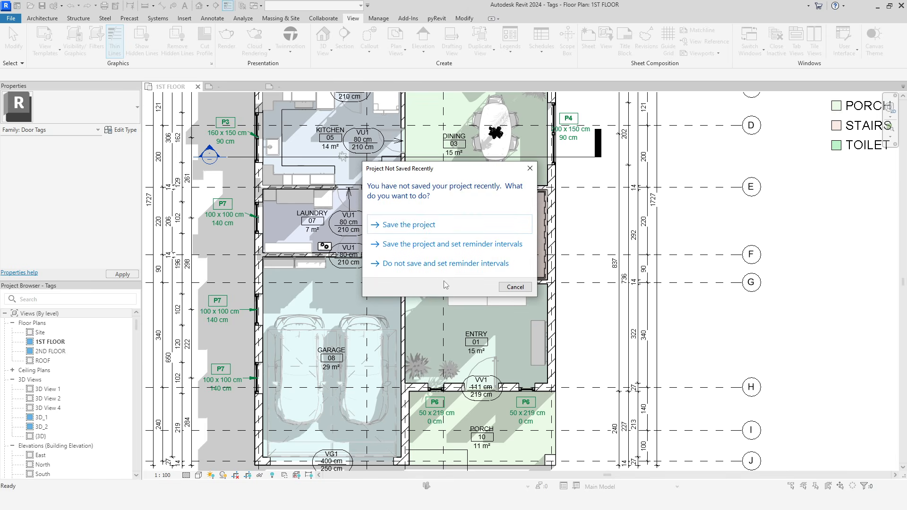
click(515, 287)
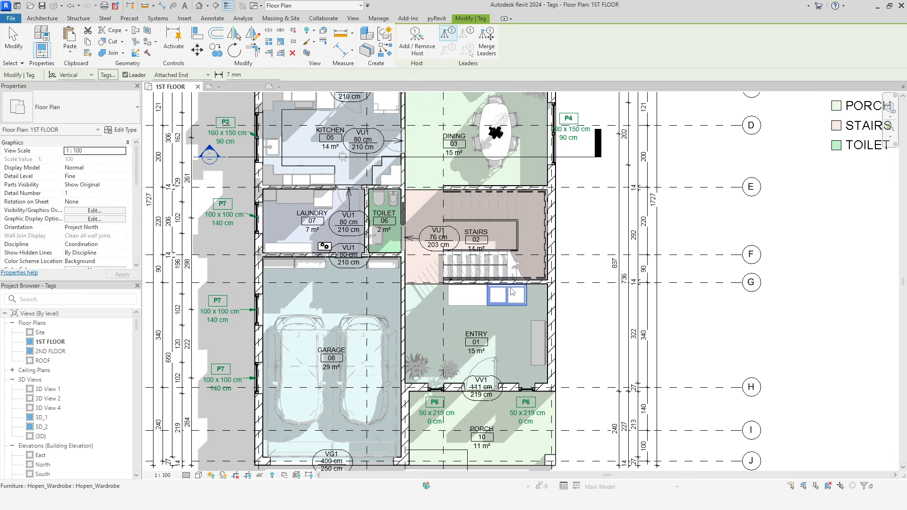
scroll(354, 187, up, 3)
right_click(353, 180)
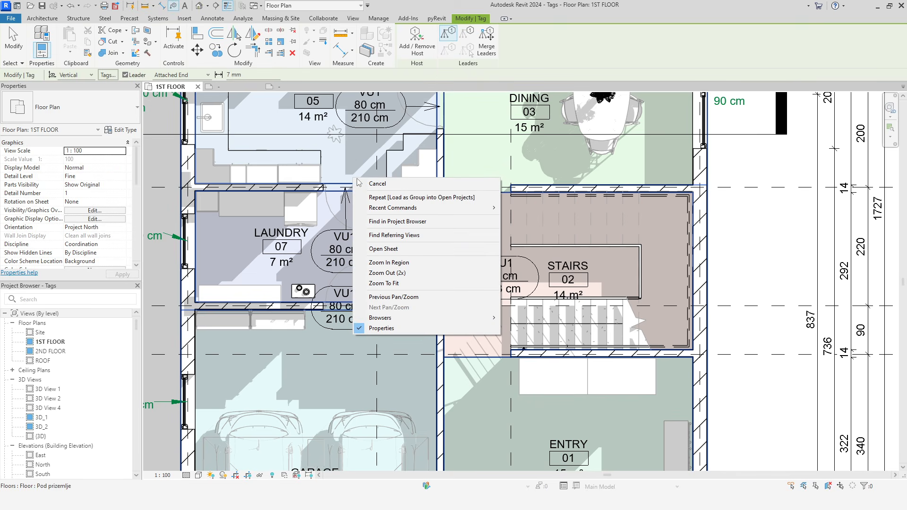
click(362, 177)
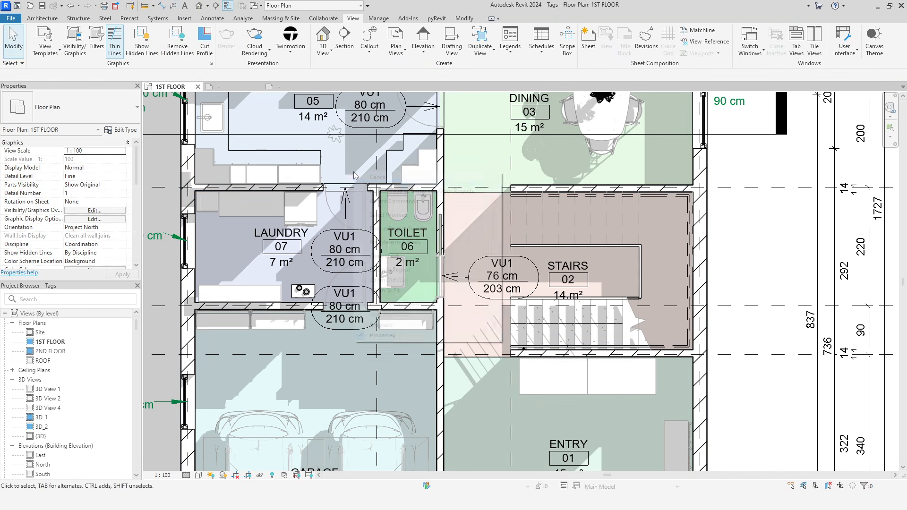
Change the door tag inside the Laundry's upper doorway to D_TAG and shift it slightly to straighten its leader.
click(349, 200)
click(55, 118)
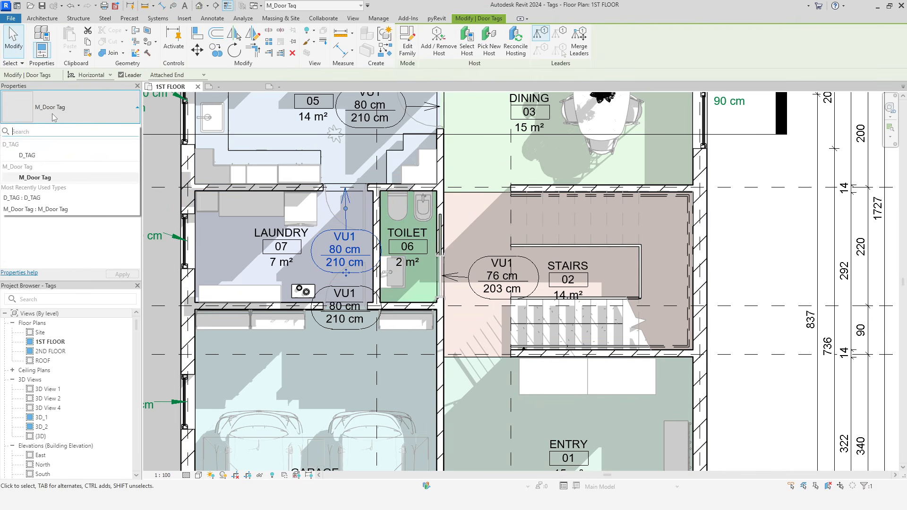
click(86, 170)
scroll(341, 256, up, 2)
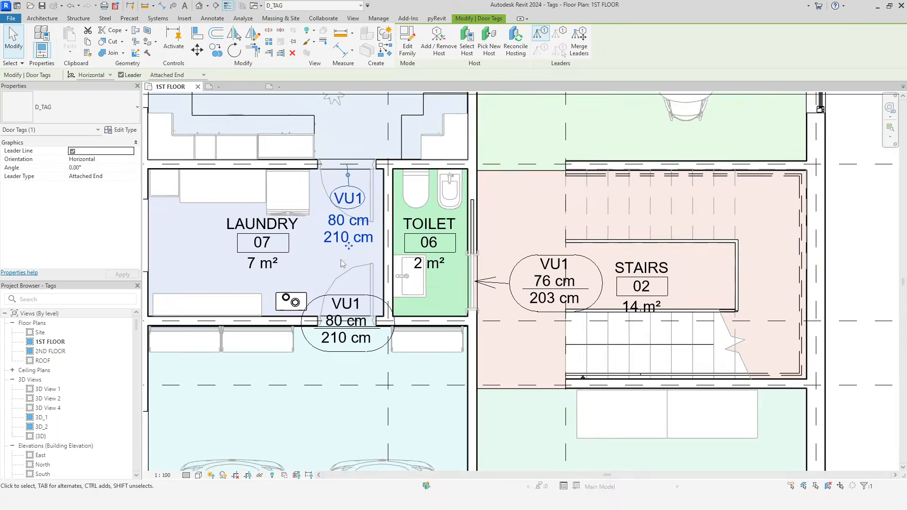
middle_drag(337, 257, 313, 256)
click(313, 255)
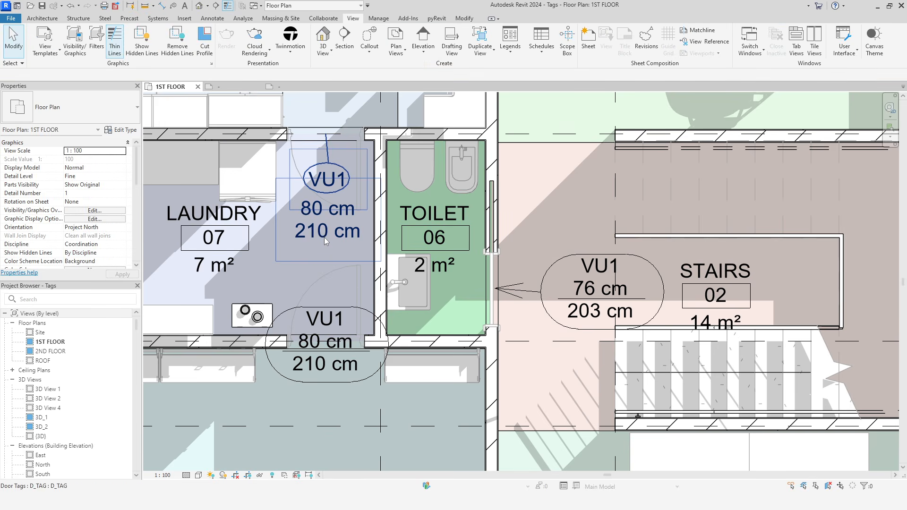
click(326, 241)
click(324, 260)
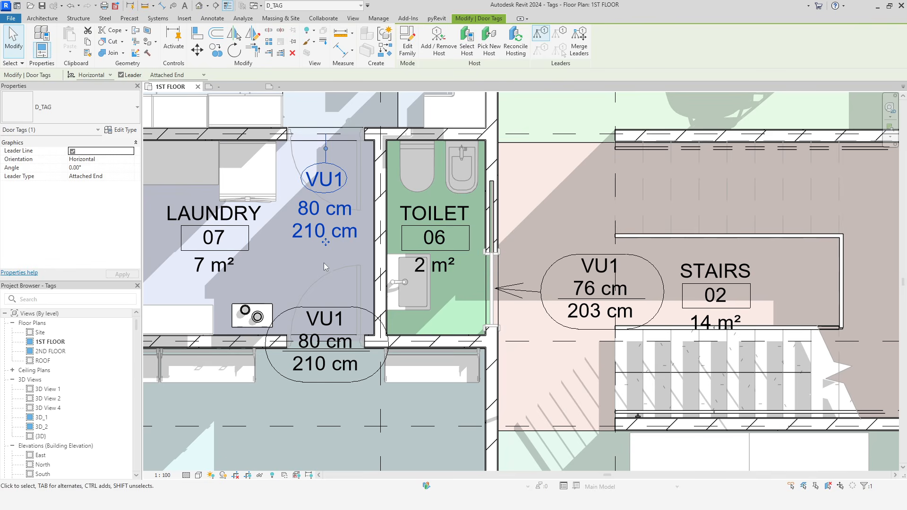
In the D_TAG family, set the colour of the 1.5 mm label type used by both labels to red.
scroll(306, 268, down, 2)
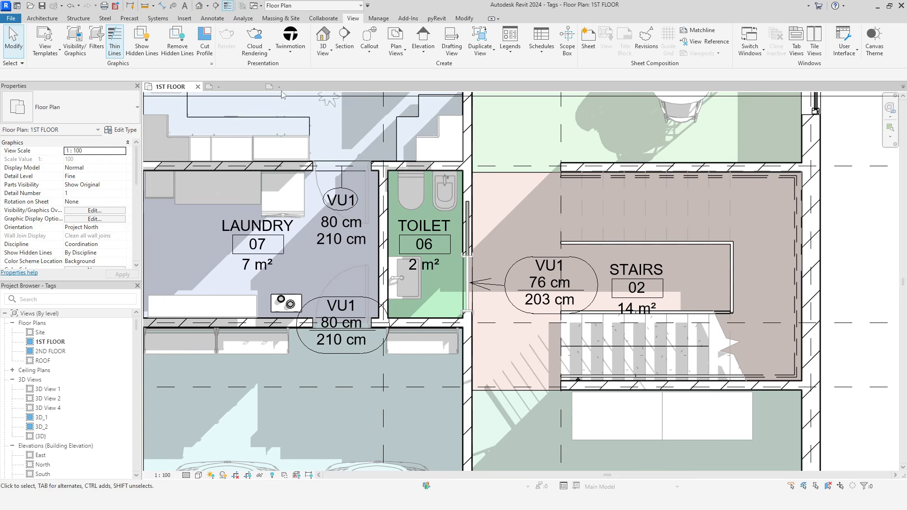
click(281, 88)
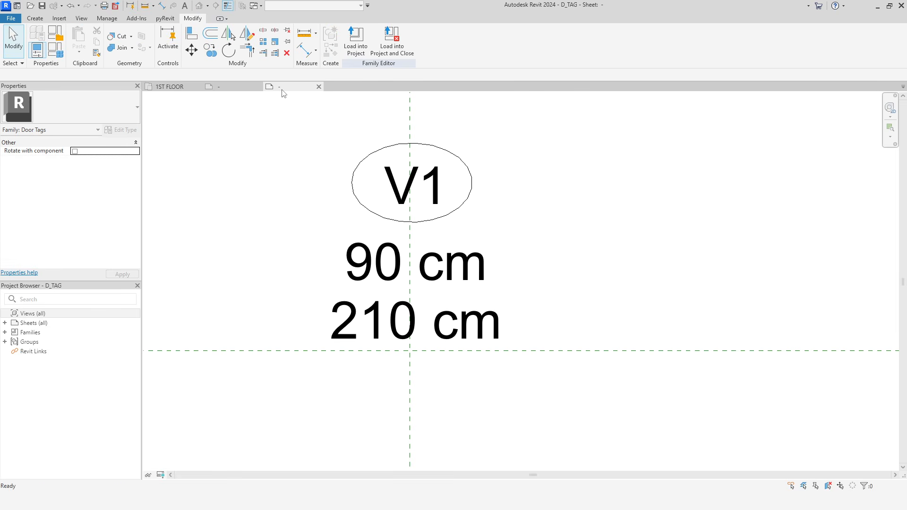
click(388, 173)
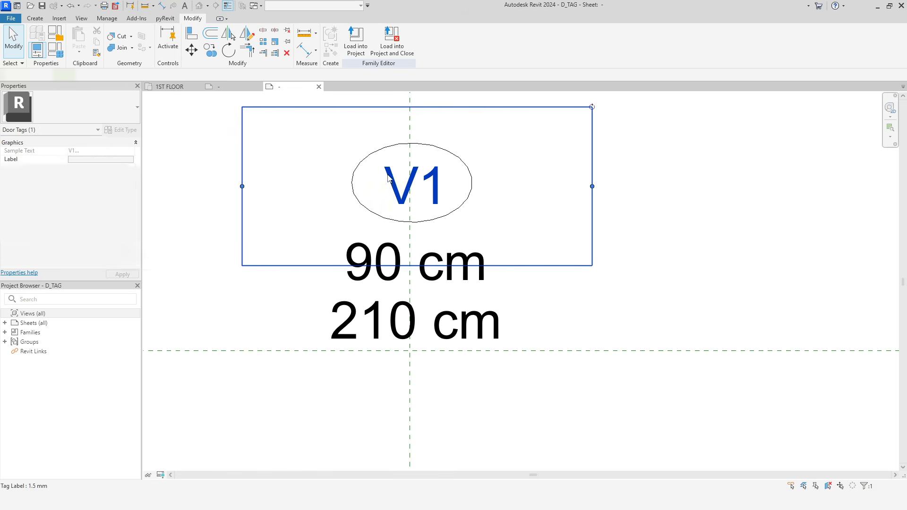
ctrl+click(389, 290)
click(130, 133)
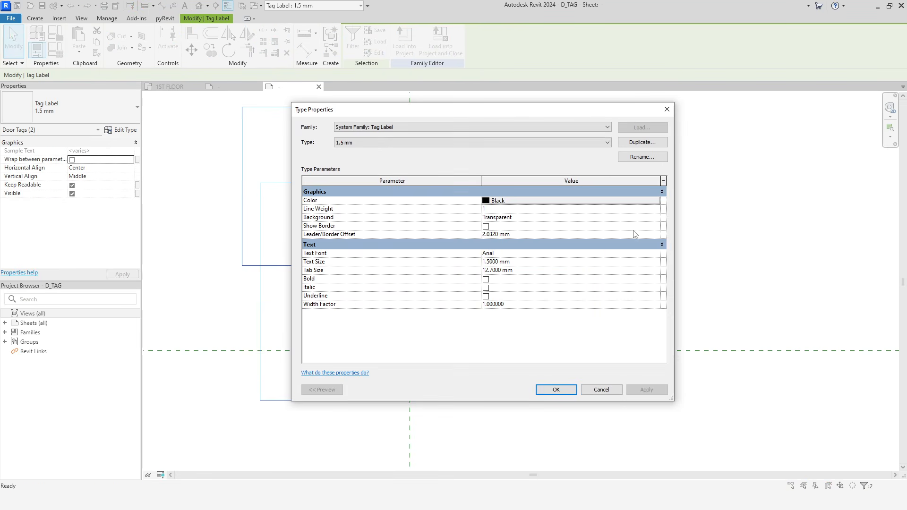
click(648, 201)
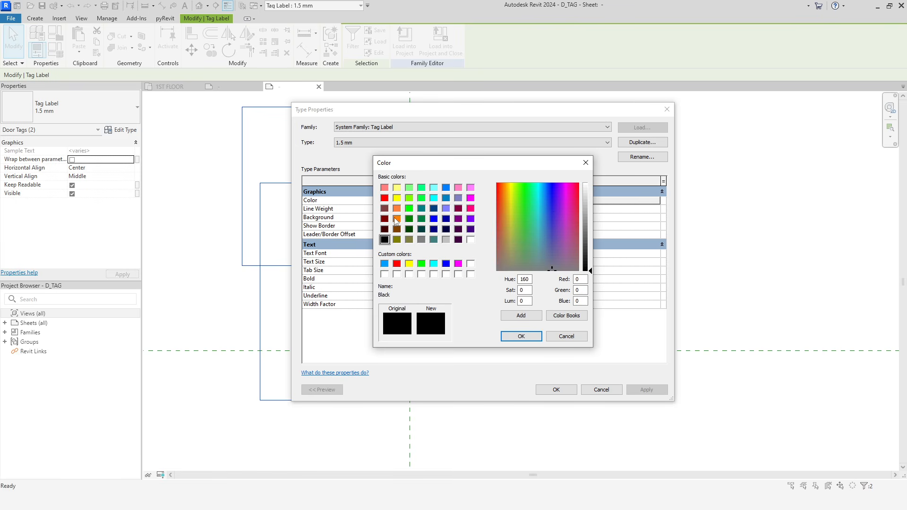
click(385, 198)
click(522, 335)
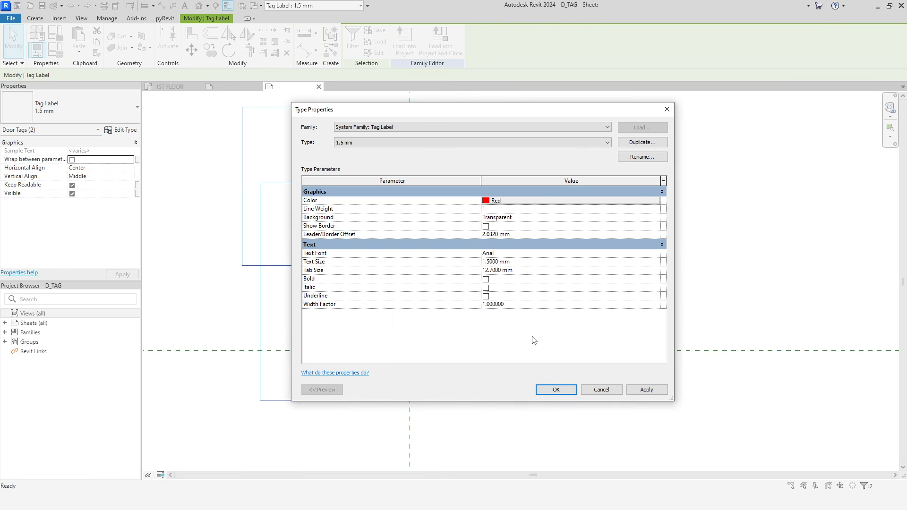
click(557, 389)
key(Escape)
Duplicate the V1 label's type as "1.5 mm BOLD" and make its text bold.
click(411, 189)
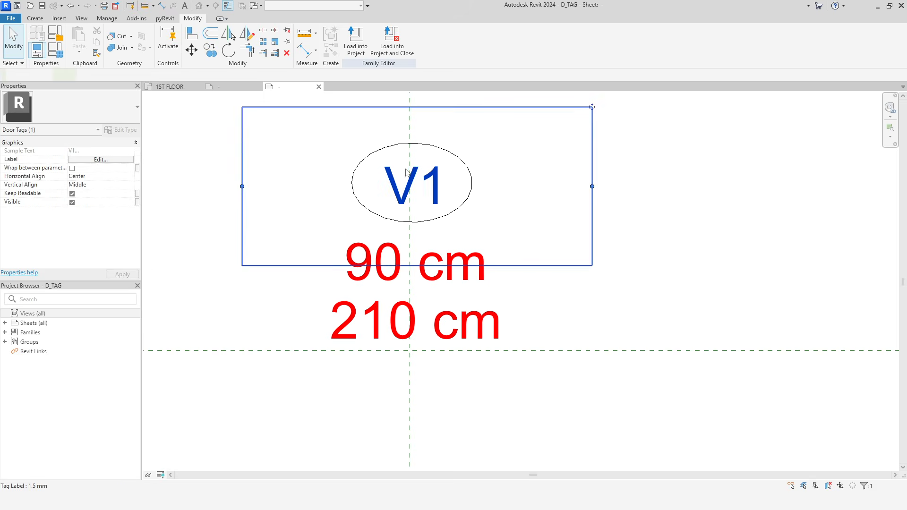
click(120, 129)
click(633, 144)
key(End)
key(BackSpace)
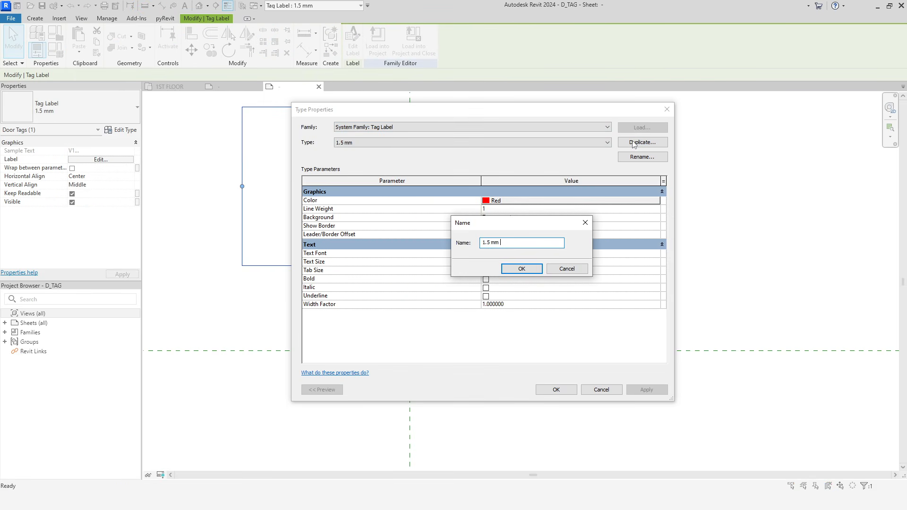
click(521, 268)
click(485, 279)
click(556, 389)
Reload D_TAG into the Tags.rvt project, overwriting the existing version and its parameter values.
click(377, 40)
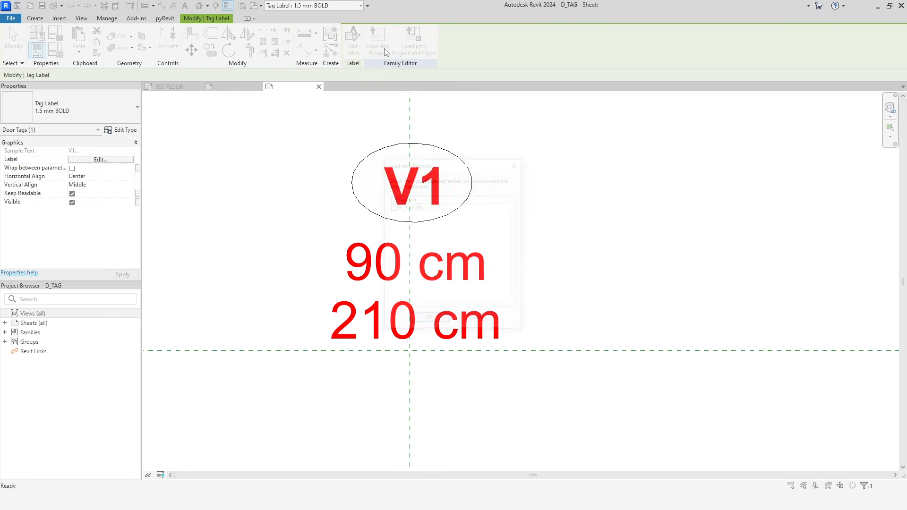
click(426, 318)
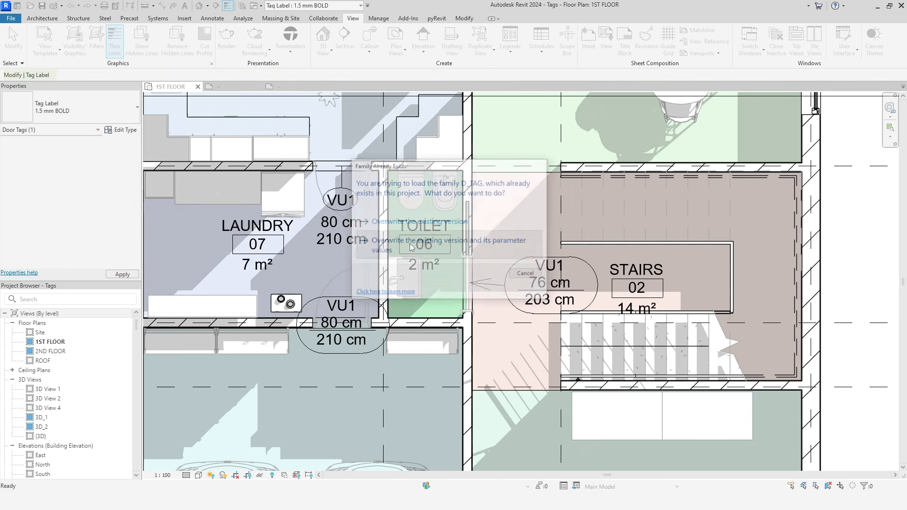
click(410, 243)
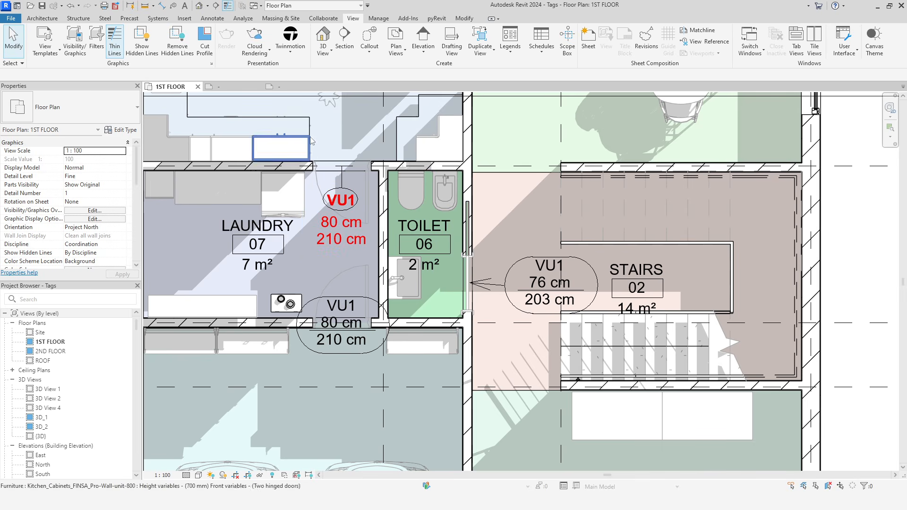
In the project's object styles, set the line colour of the Door Tags annotation category to dark red, RGB 145-000-000.
click(378, 18)
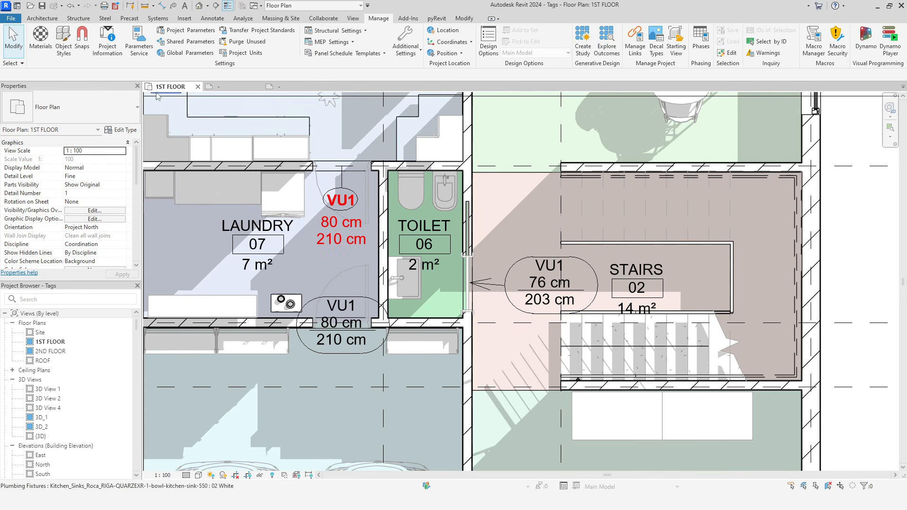
click(63, 40)
click(236, 120)
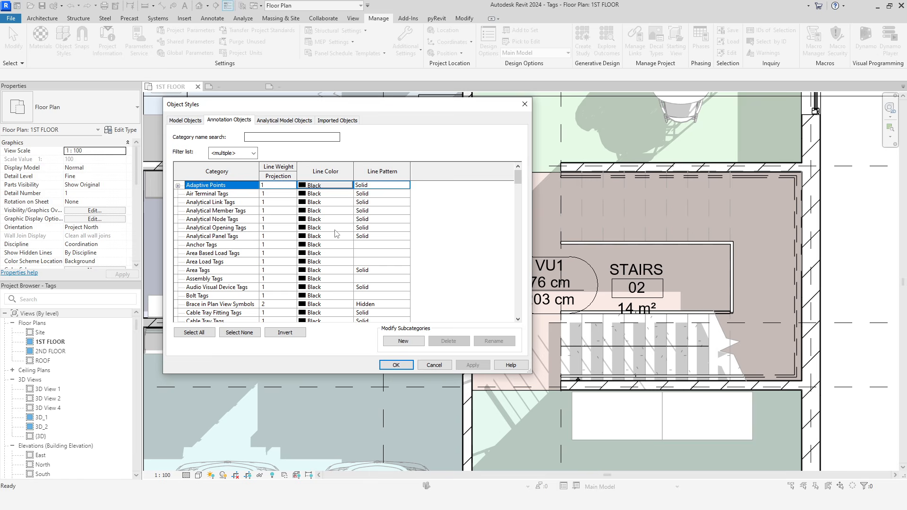
scroll(262, 281, down, 6)
scroll(261, 281, down, 3)
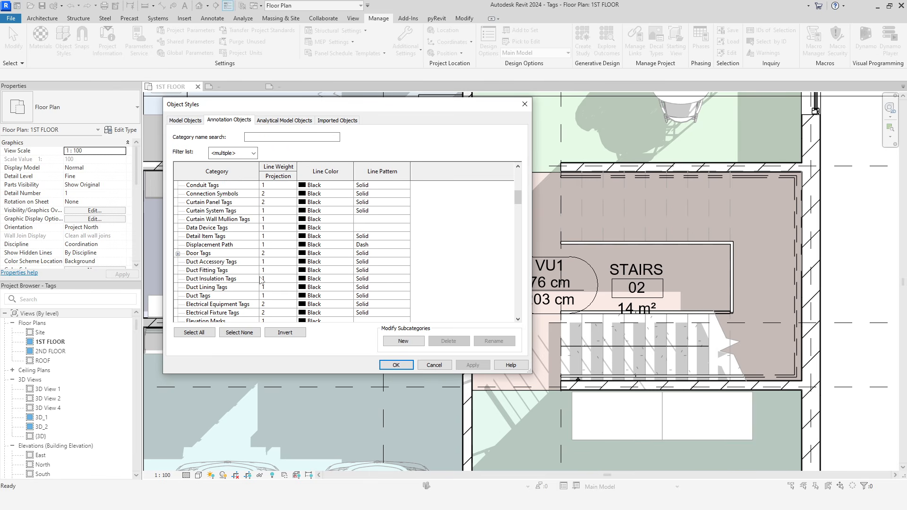
click(178, 254)
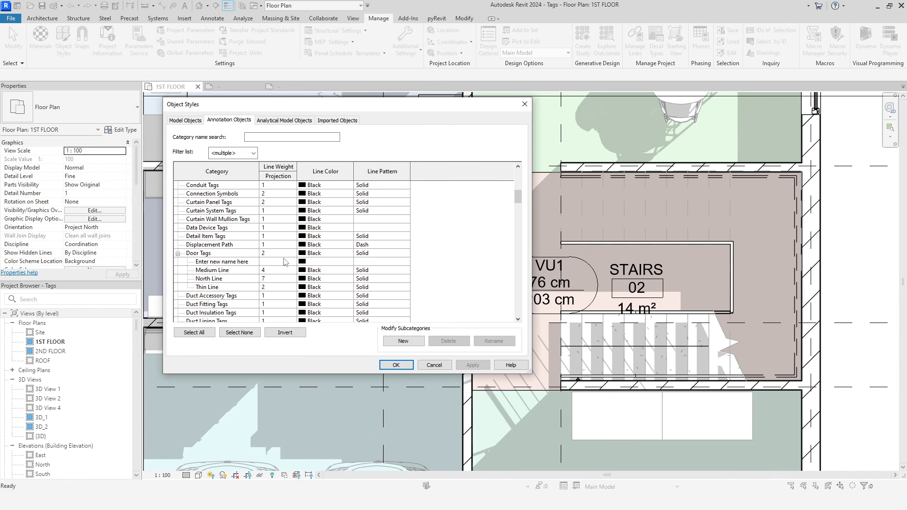
click(317, 256)
click(318, 255)
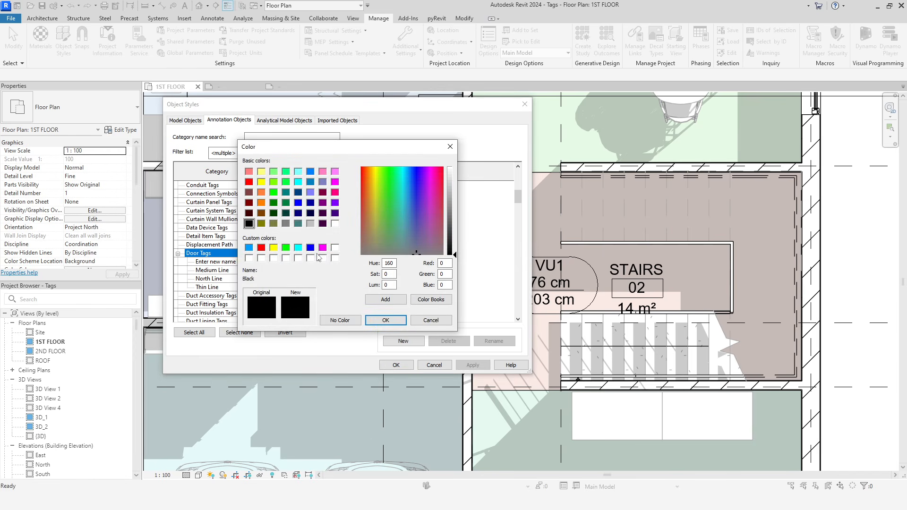
click(249, 182)
click(450, 231)
click(386, 320)
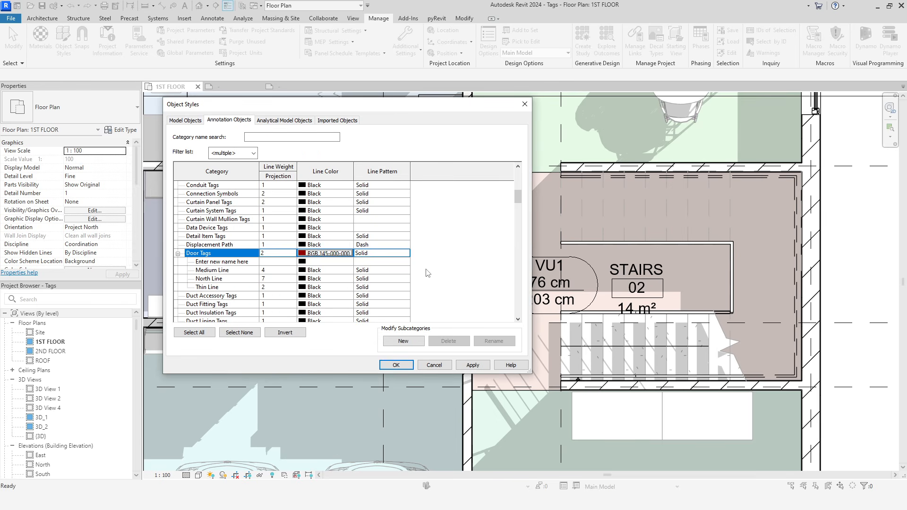
click(396, 365)
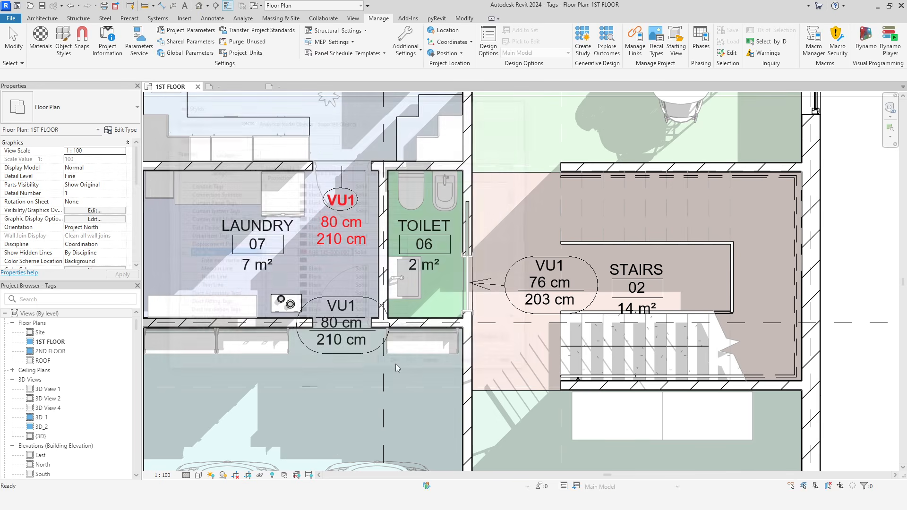
Select all instances of the M_Door Tag door tag and change them to D_TAG.
scroll(323, 261, down, 3)
scroll(425, 372, up, 2)
scroll(425, 371, up, 1)
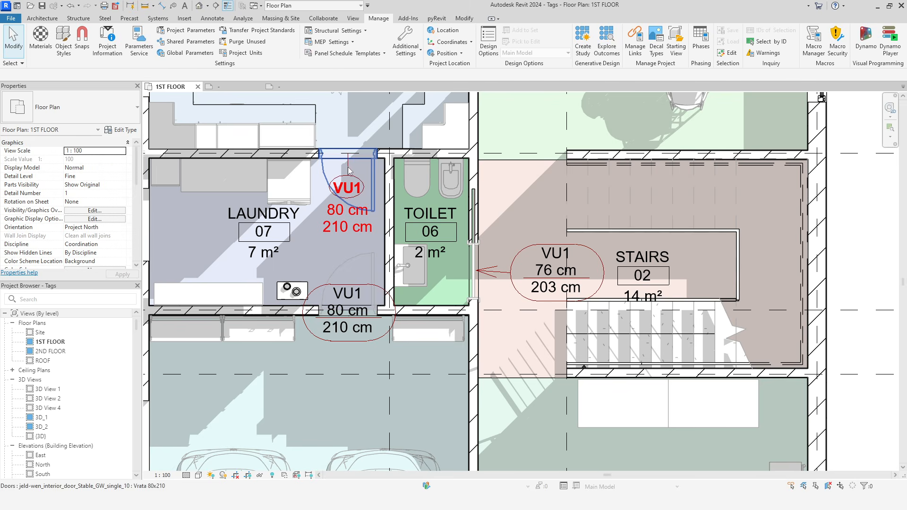
click(347, 296)
right_click(348, 293)
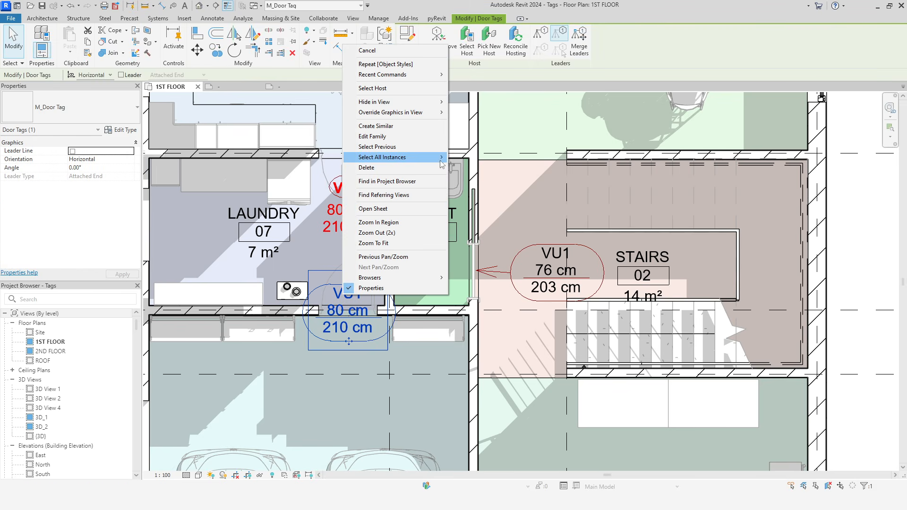
mouse_move(395, 163)
click(520, 161)
click(85, 107)
click(63, 156)
scroll(270, 296, down, 1)
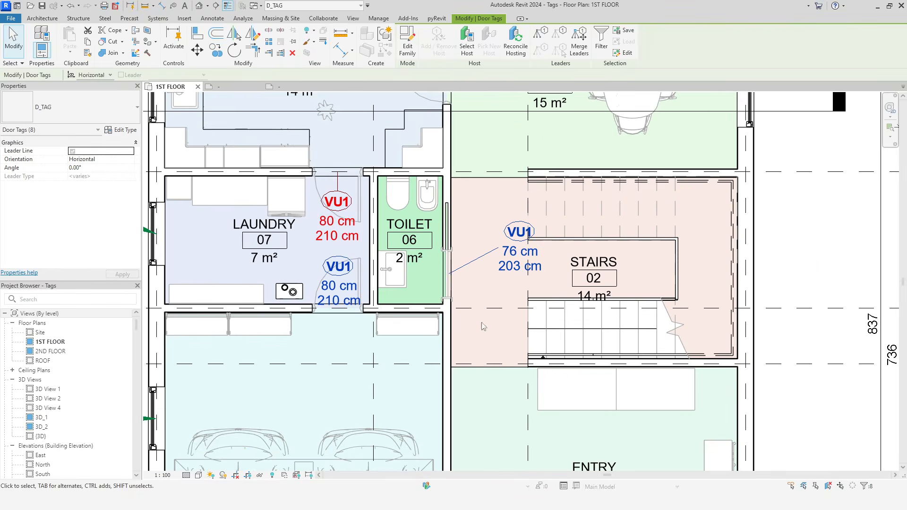
Reposition the 76 x 203 cm door tag beside the Toilet so that its leader runs straight to the door.
click(521, 276)
drag(520, 279, 497, 303)
click(475, 316)
scroll(475, 316, up, 1)
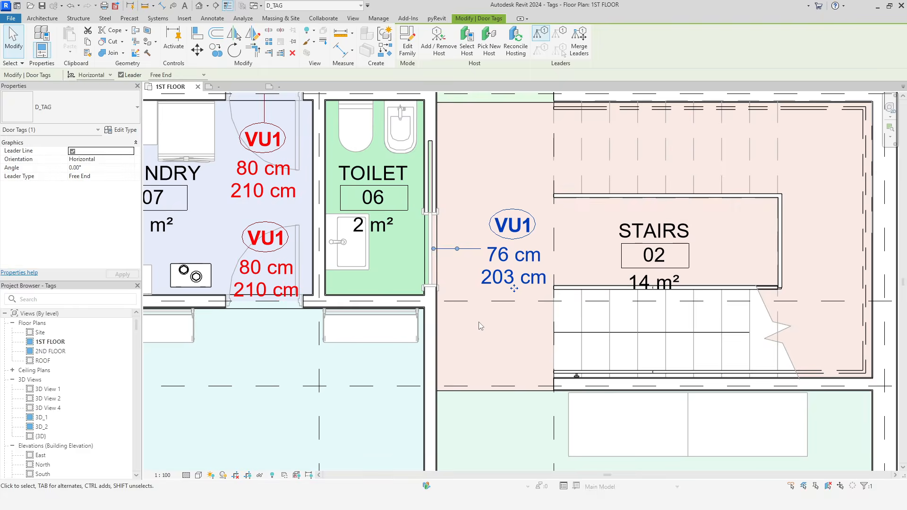
click(514, 286)
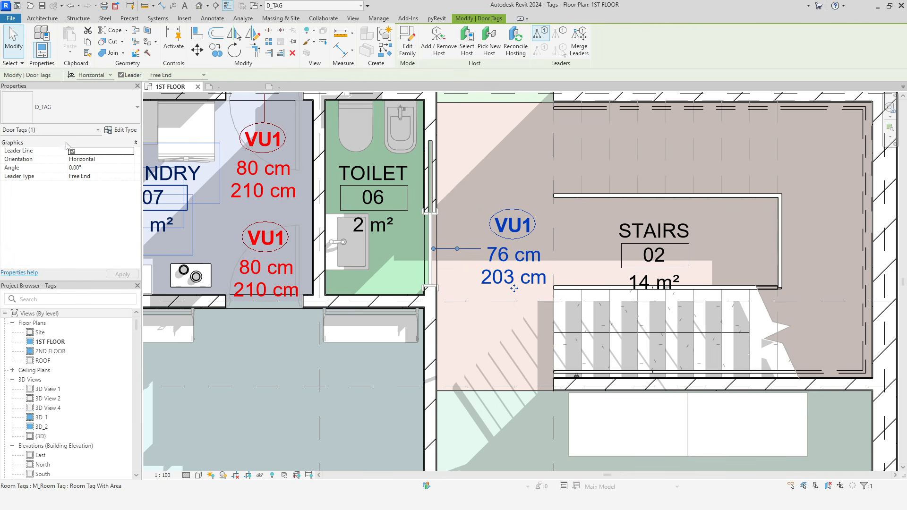
Set the leader arrowhead of the D_TAG type to Open Dot 2mm.
click(122, 131)
click(656, 201)
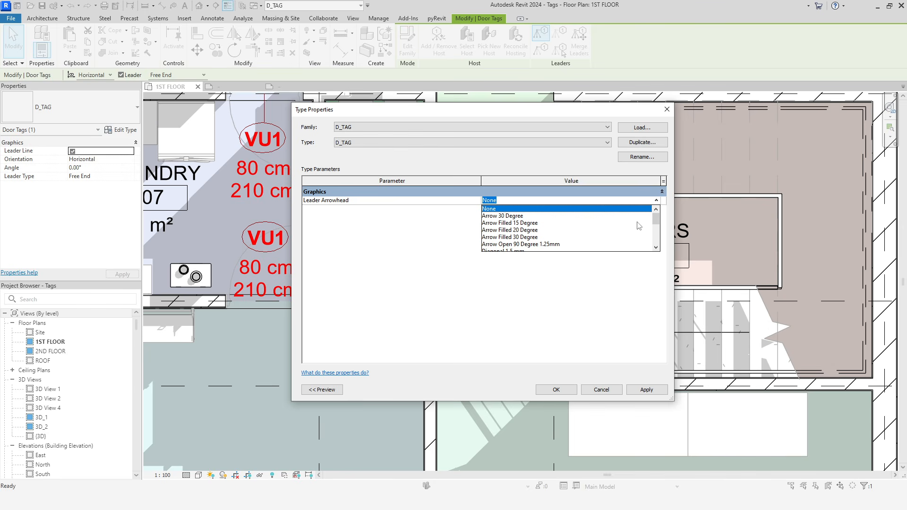
scroll(619, 232, down, 5)
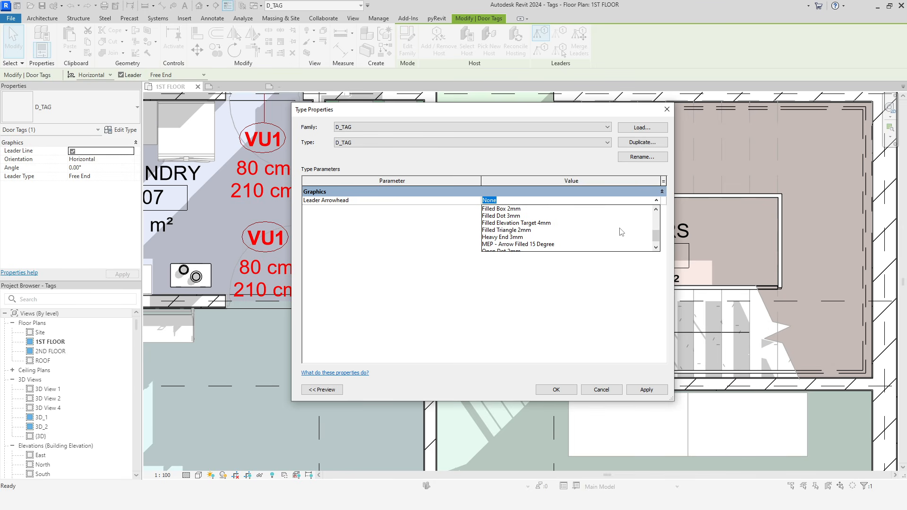
scroll(621, 232, down, 1)
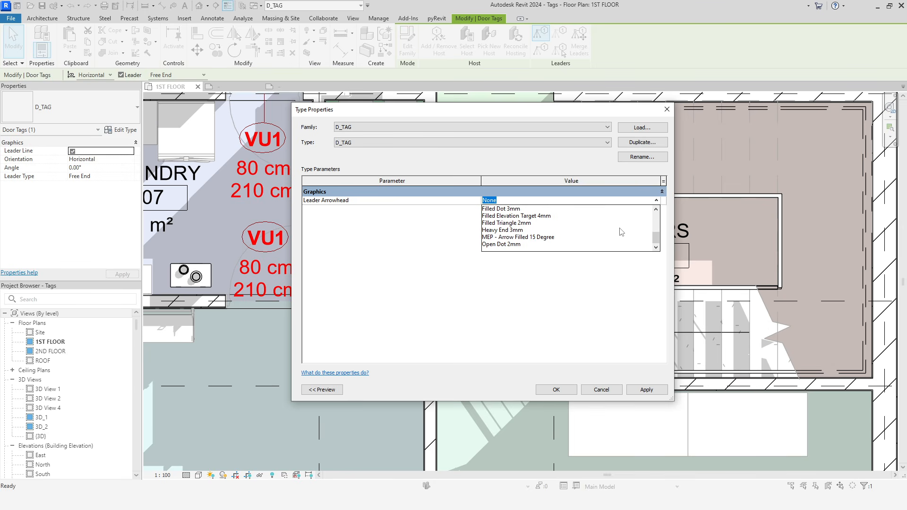
click(508, 244)
click(562, 390)
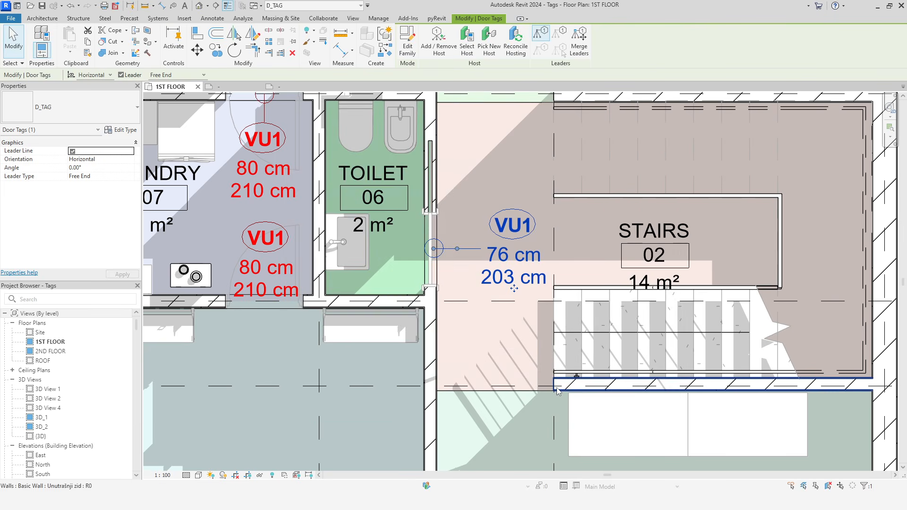
click(461, 318)
scroll(492, 317, down, 4)
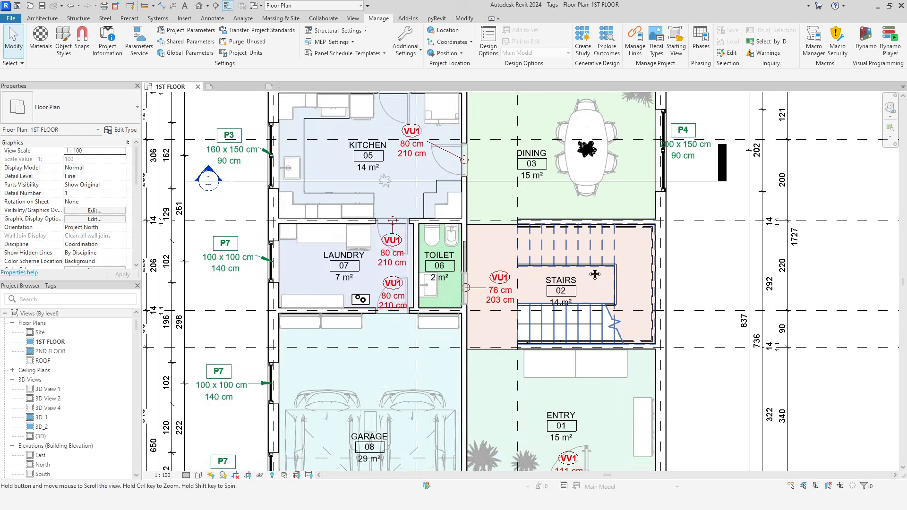
middle_drag(499, 283, 335, 353)
click(528, 212)
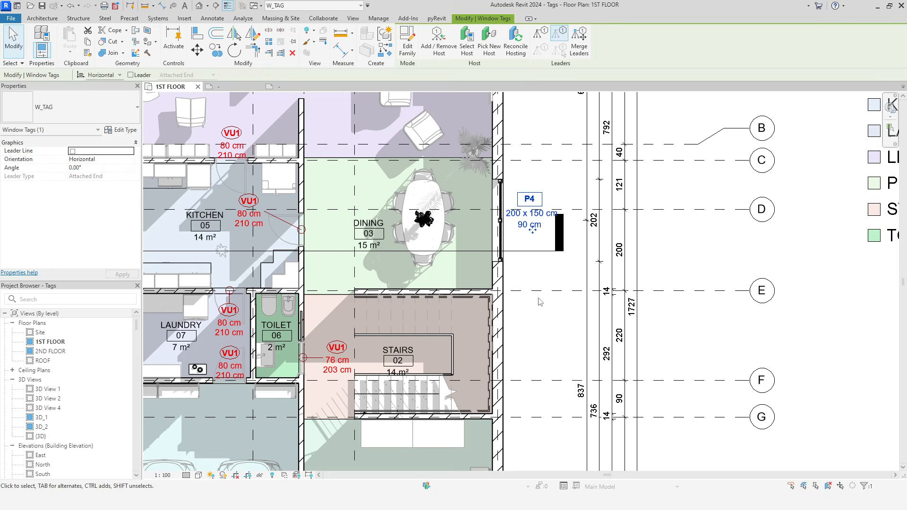
click(540, 302)
scroll(543, 317, down, 3)
scroll(558, 331, up, 2)
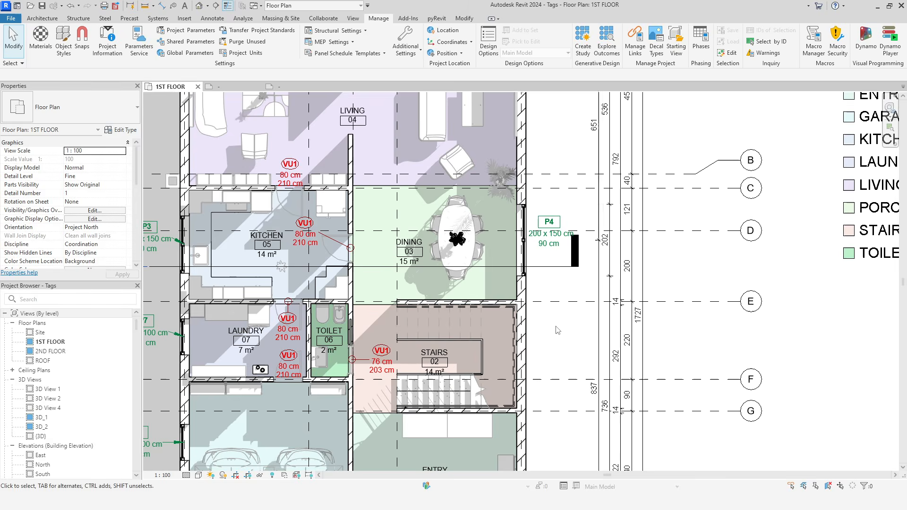
scroll(408, 206, up, 3)
Create a new annotation family from the Metric Room Tag template.
click(10, 18)
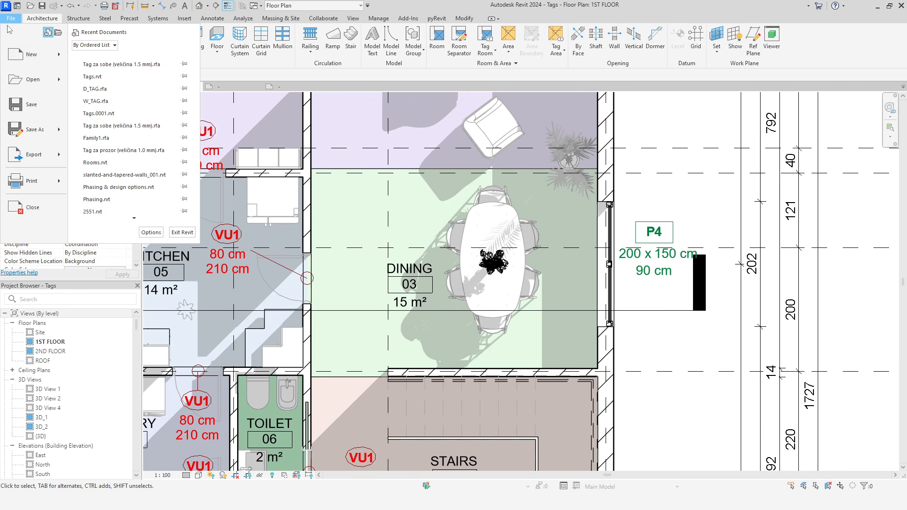
mouse_move(56, 56)
click(120, 86)
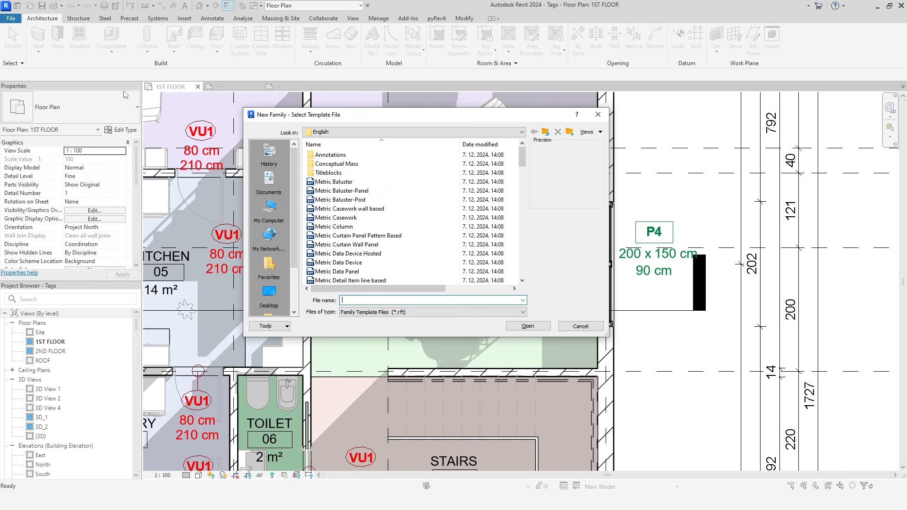
double_click(331, 155)
scroll(377, 223, down, 3)
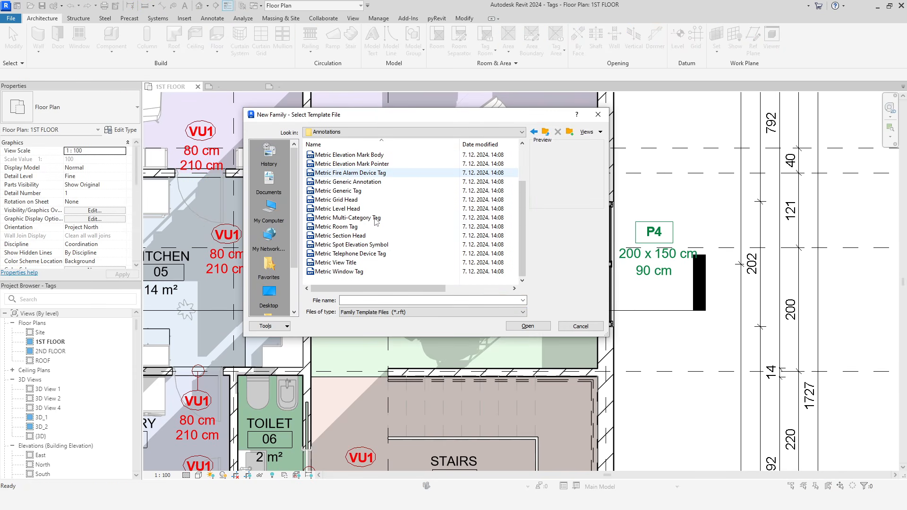
double_click(359, 244)
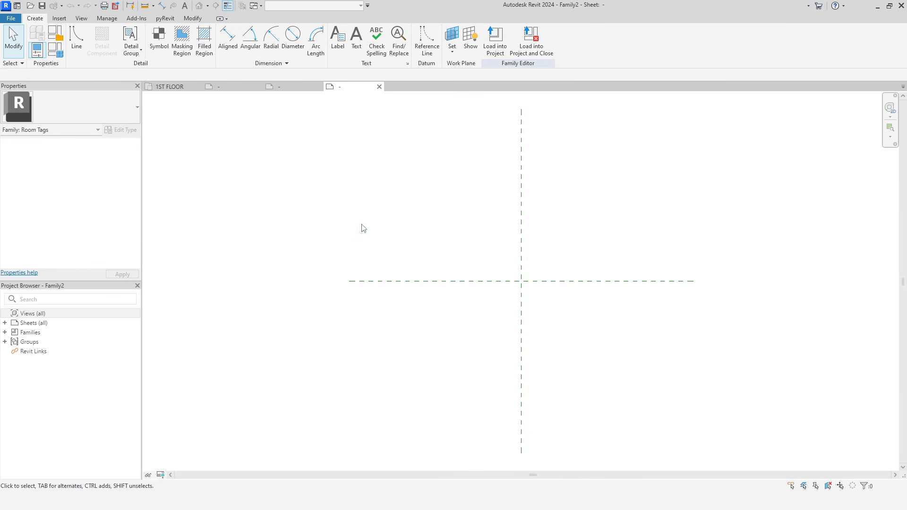
Start a label and duplicate its type as "1.5 mm" with 1.5 mm text size and a transparent background.
scroll(552, 293, up, 4)
click(342, 51)
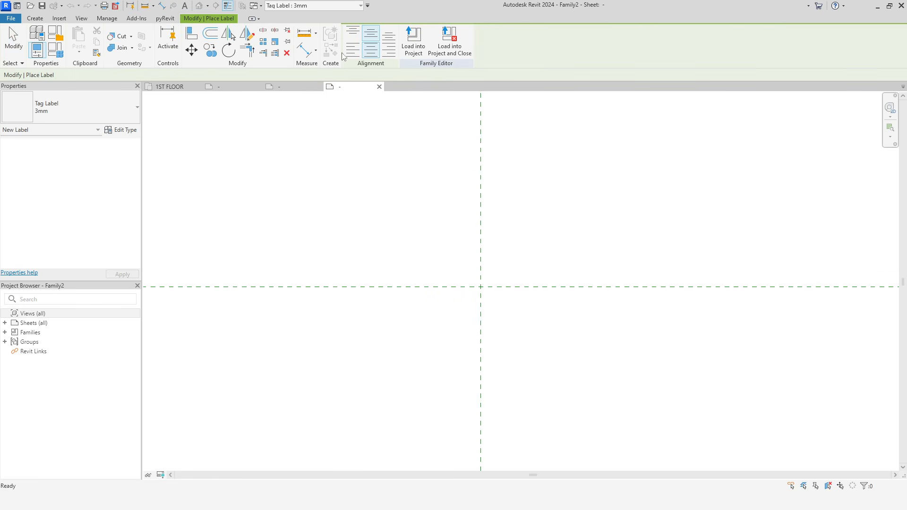
click(121, 130)
click(643, 141)
text(1.5 mm)
key(ctrl+a)
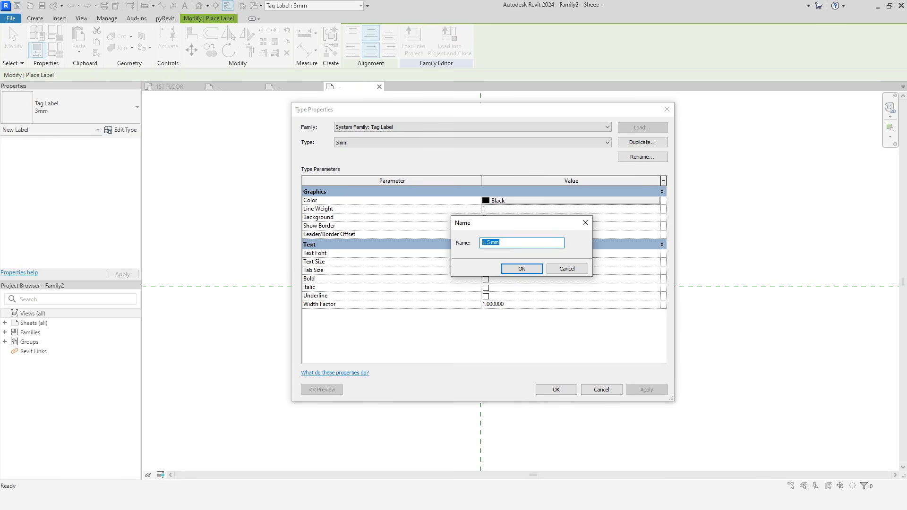
click(531, 271)
click(517, 261)
text(1.5)
key(Return)
click(661, 220)
click(532, 235)
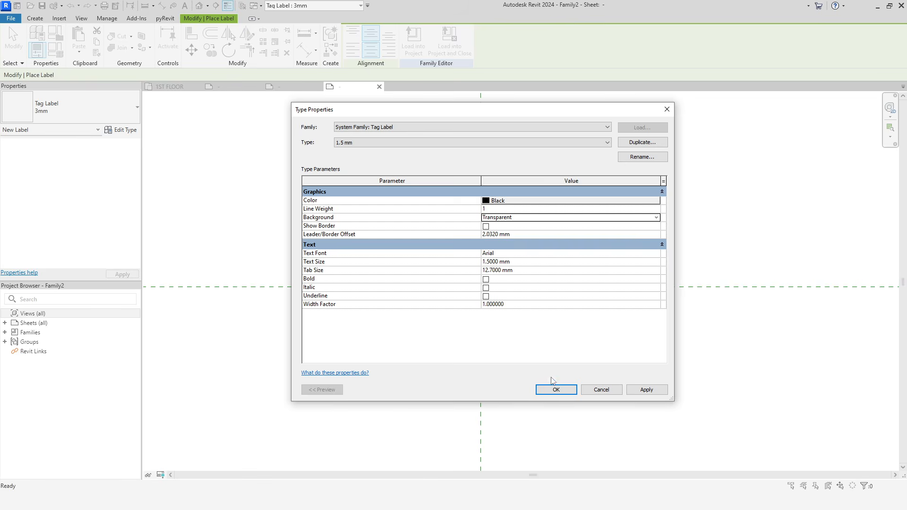
click(556, 390)
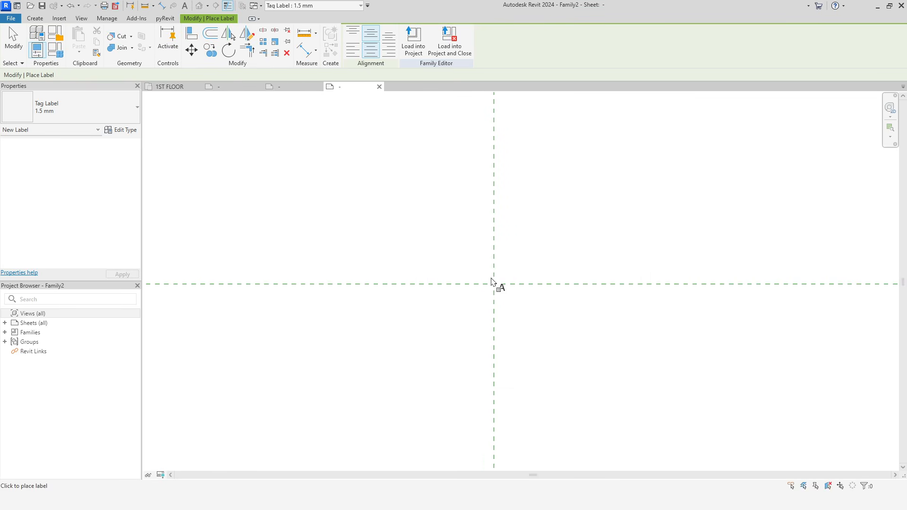
Place a label in the room tag family and add the Name and Number parameters, with Number first.
click(491, 210)
drag(421, 276, 422, 283)
click(354, 313)
click(445, 259)
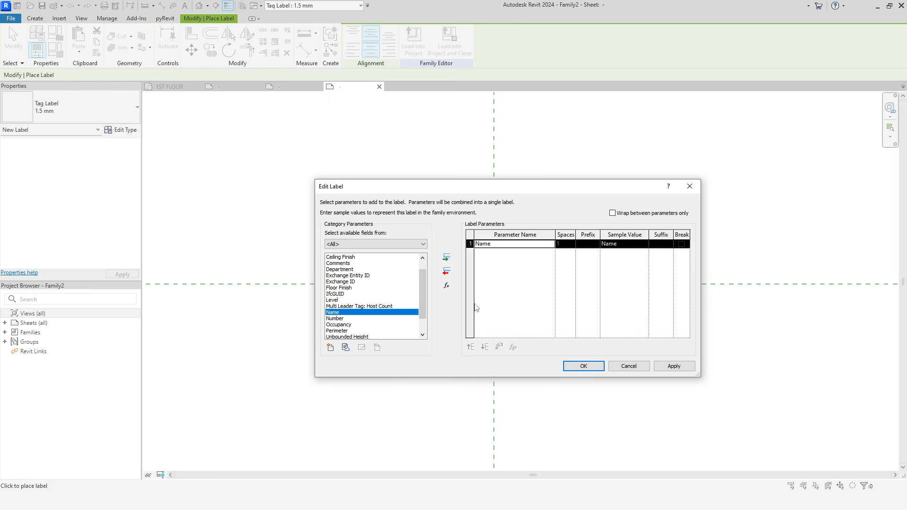
click(343, 319)
click(446, 258)
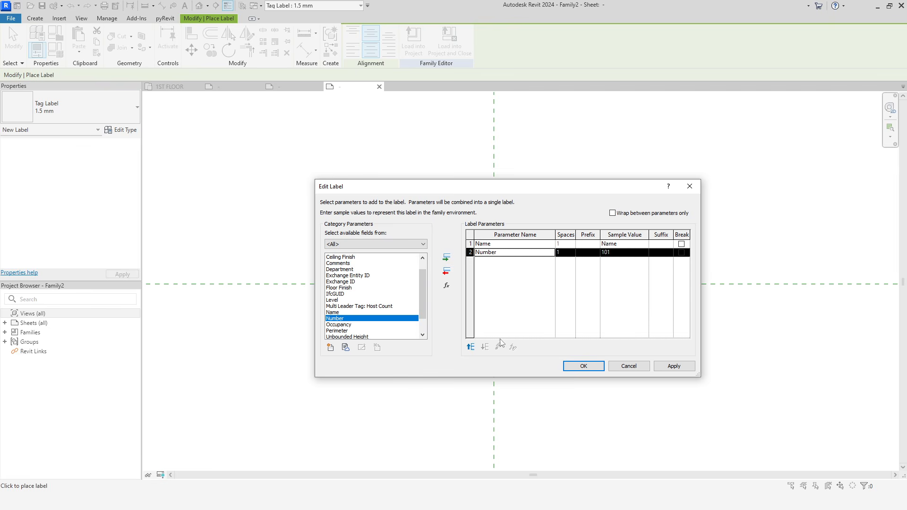
click(471, 347)
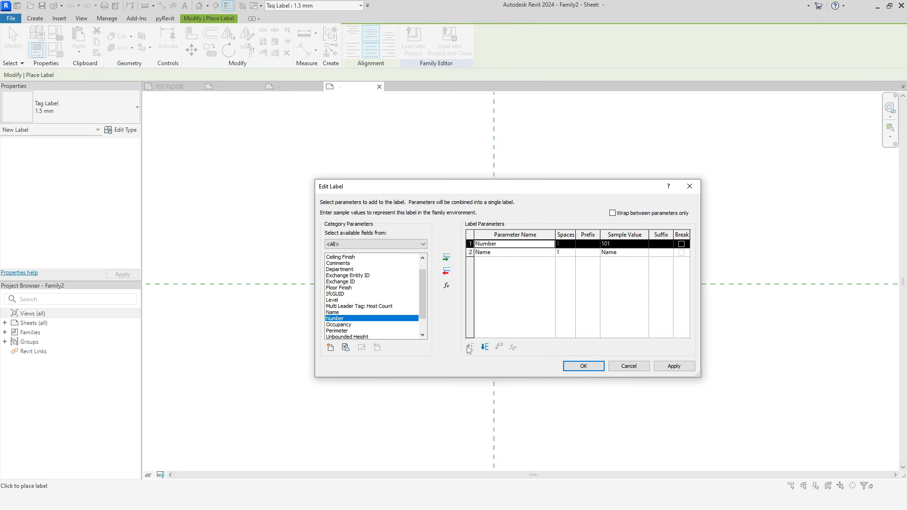
Set the Name parameter's sample value to LIVING and add a line break after Number.
click(625, 252)
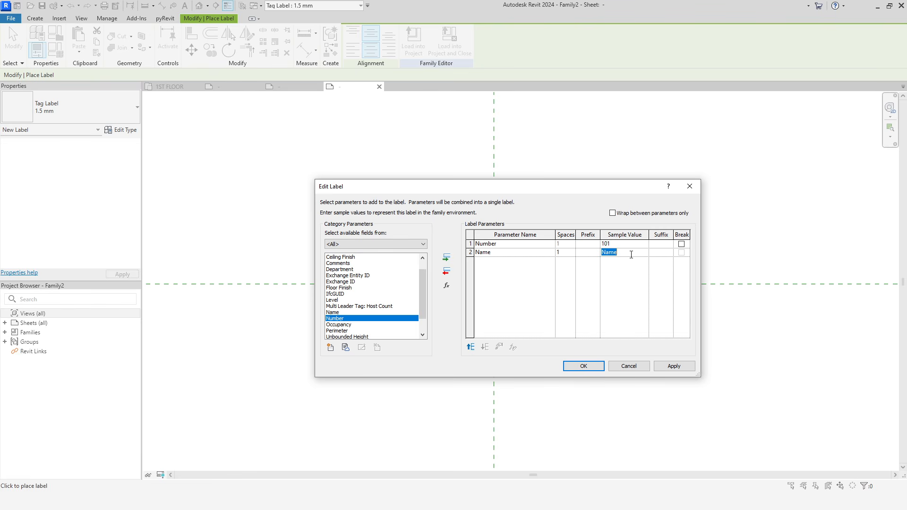
text(LIVING)
click(681, 244)
Add the Perimeter parameter with prefix "P=", sample value 15 and suffix "m", and break the line after Name.
scroll(343, 326, down, 1)
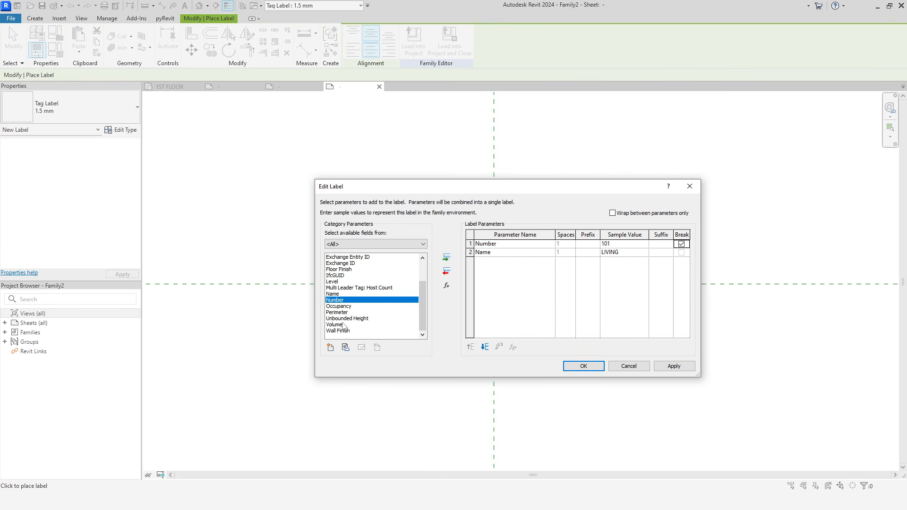
click(343, 313)
click(446, 258)
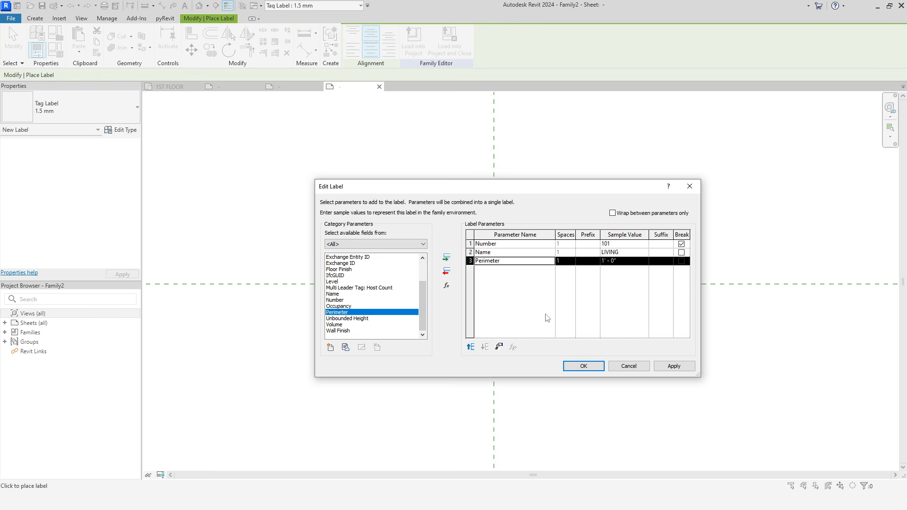
click(588, 263)
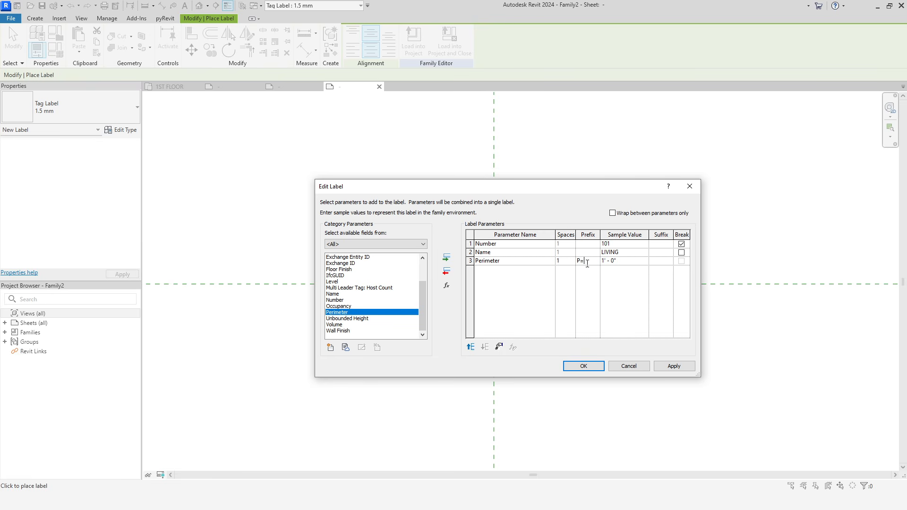
click(631, 262)
text(15)
click(656, 261)
click(681, 253)
Add the Area parameter with prefix "A=" and suffix "m²", and break the line after Perimeter.
scroll(358, 277, up, 2)
click(332, 258)
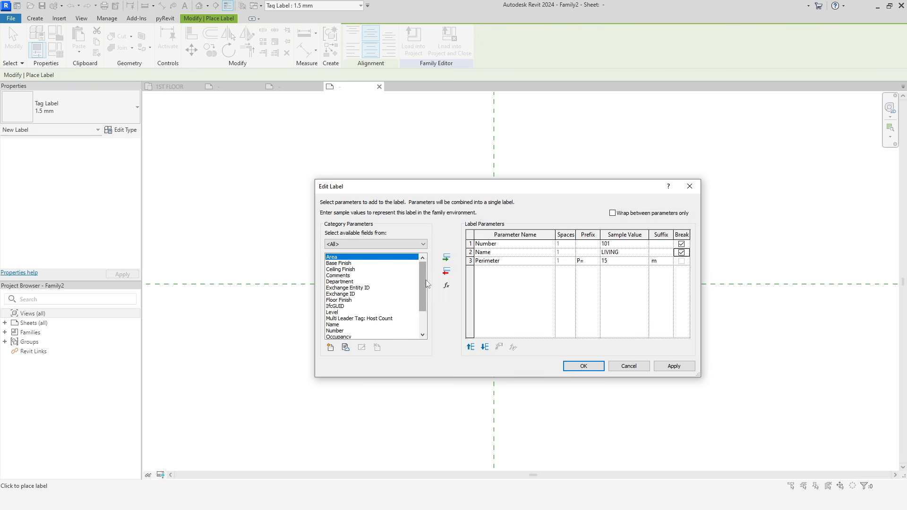
click(446, 258)
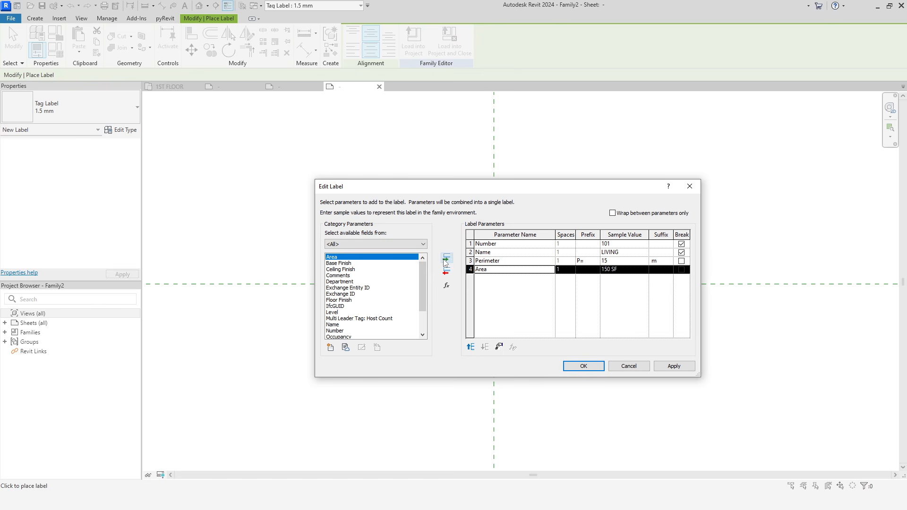
click(681, 261)
click(588, 270)
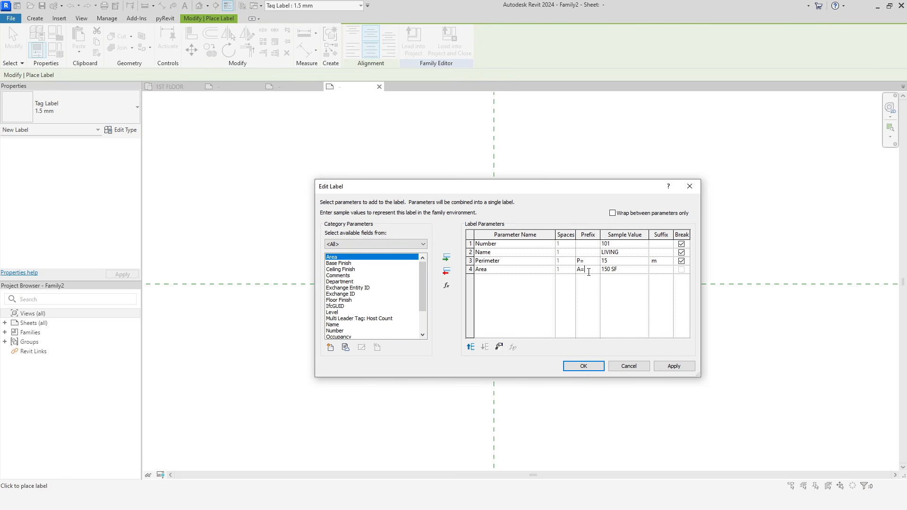
click(655, 271)
text(m²)
Add the Base Finish parameter to the label, break the line after Area, and accept the label contents.
click(348, 264)
click(446, 257)
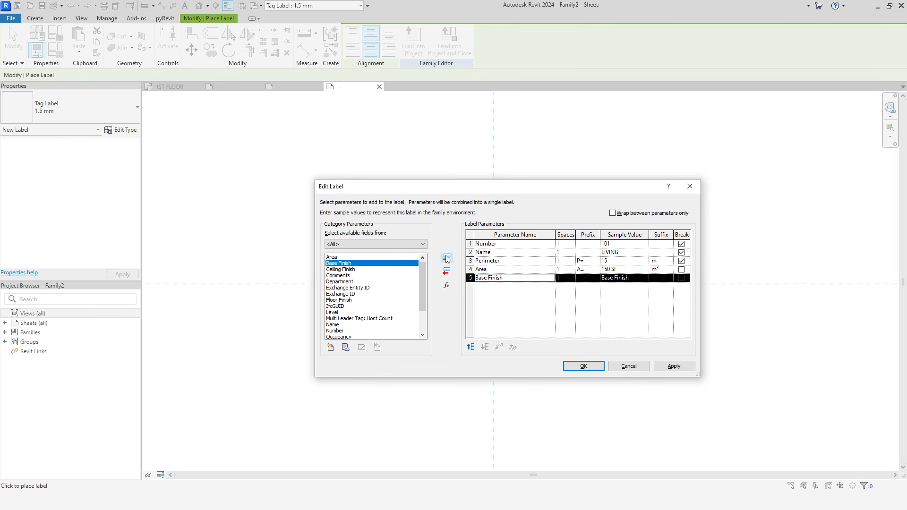
click(682, 269)
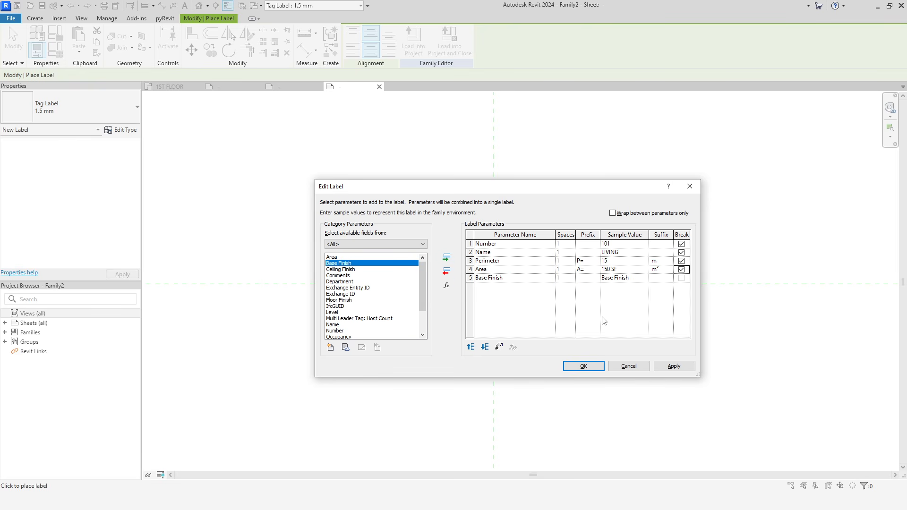
click(591, 367)
End label placement and position the room label just above the horizontal reference plane, roughly centered on the vertical one.
right_click(611, 193)
click(629, 200)
click(638, 203)
drag(824, 206, 611, 255)
middle_drag(619, 385, 679, 411)
key(Right)
key(Left)
key(Down)
click(633, 354)
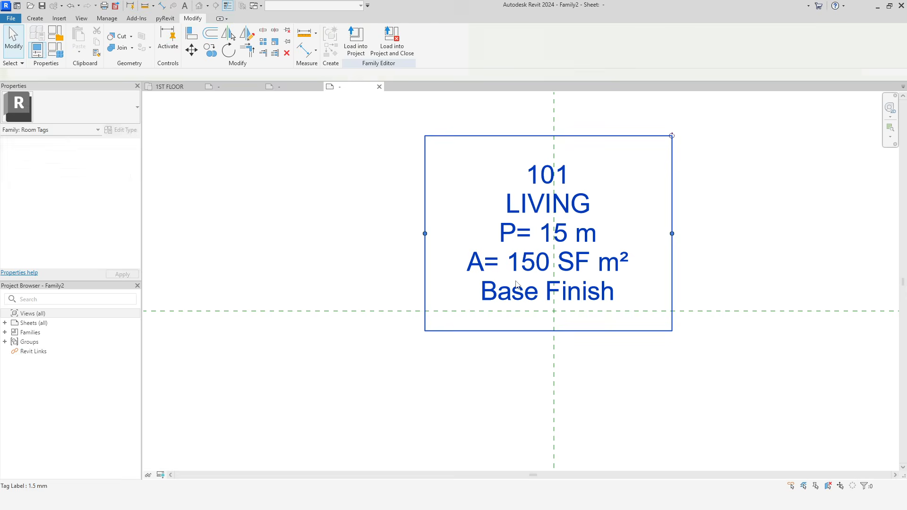
Set the color of the room label's 1.5 mm type to blue.
click(607, 307)
click(121, 131)
click(541, 203)
click(433, 219)
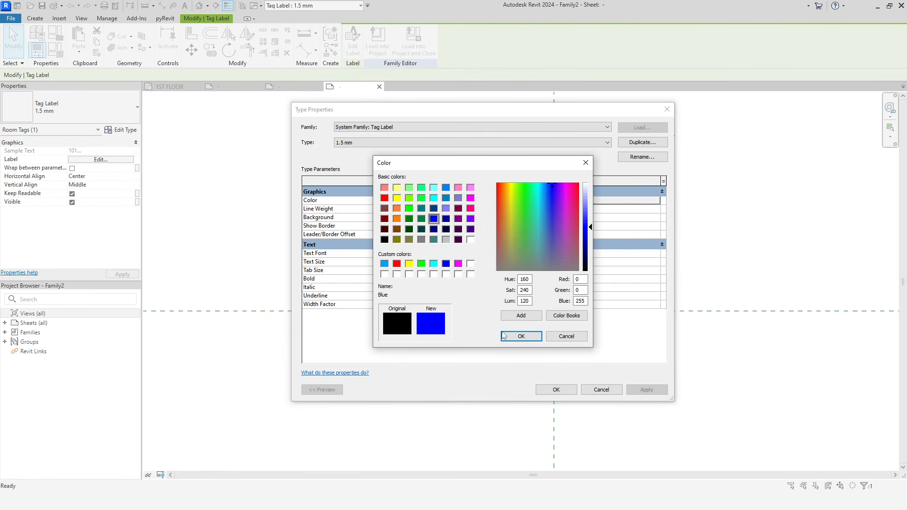
click(521, 336)
click(556, 389)
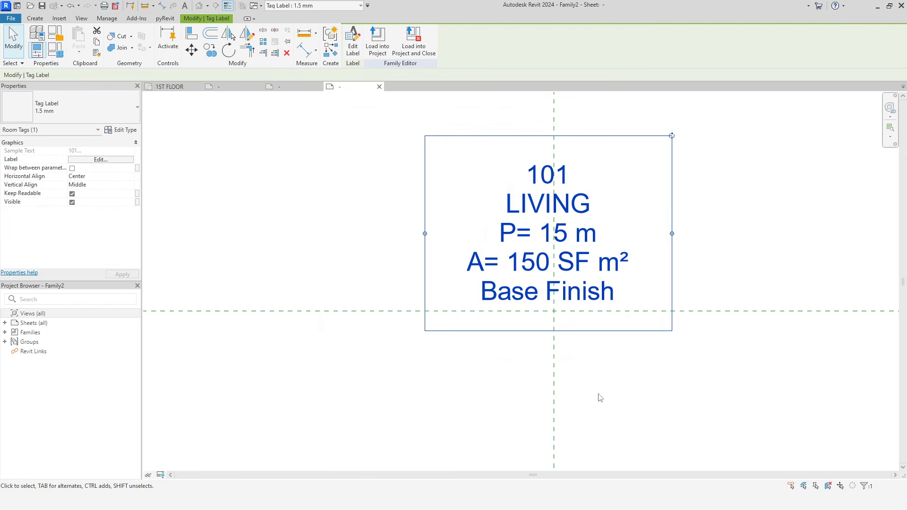
click(653, 399)
Change the 1.5 mm label type's color to the dark blue RGB 000-064-128.
click(502, 288)
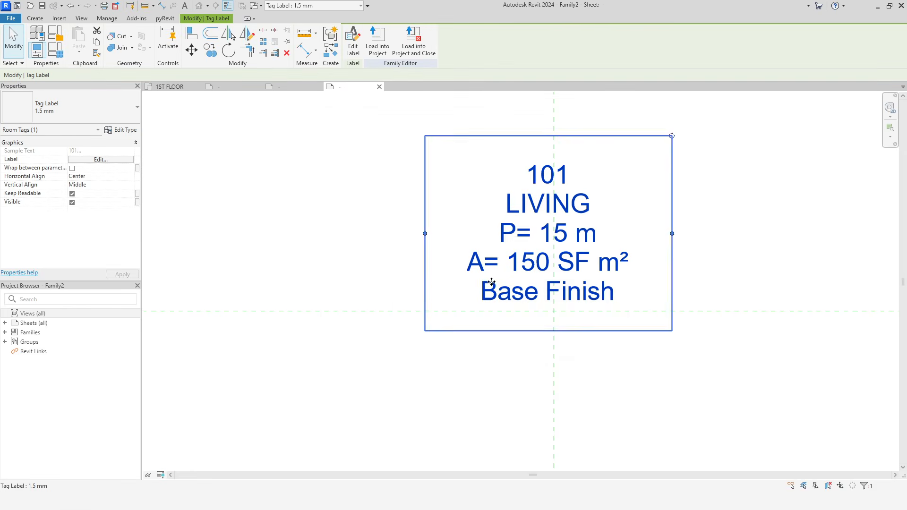
click(122, 130)
click(518, 202)
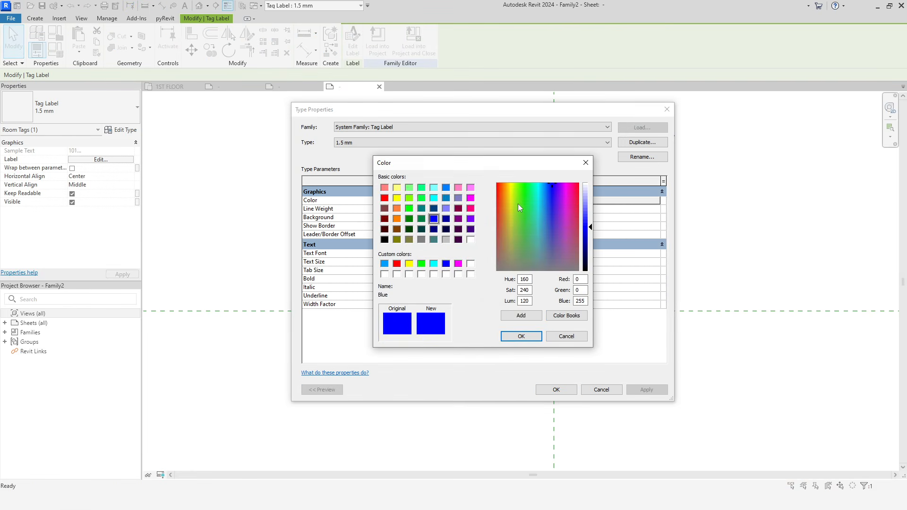
click(434, 209)
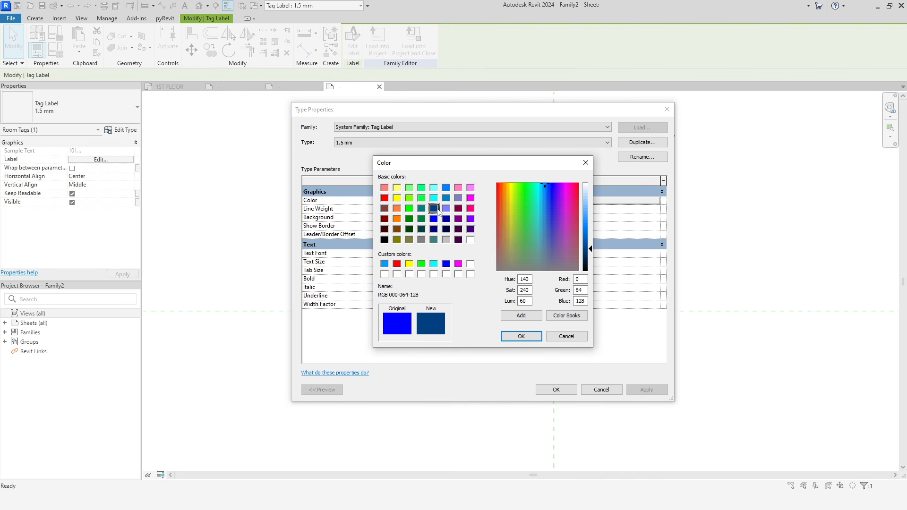
click(519, 336)
click(557, 390)
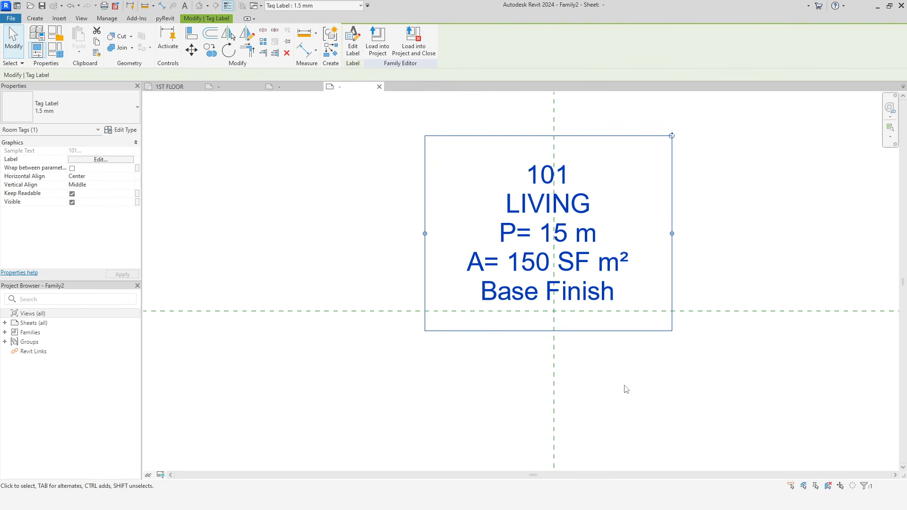
click(643, 385)
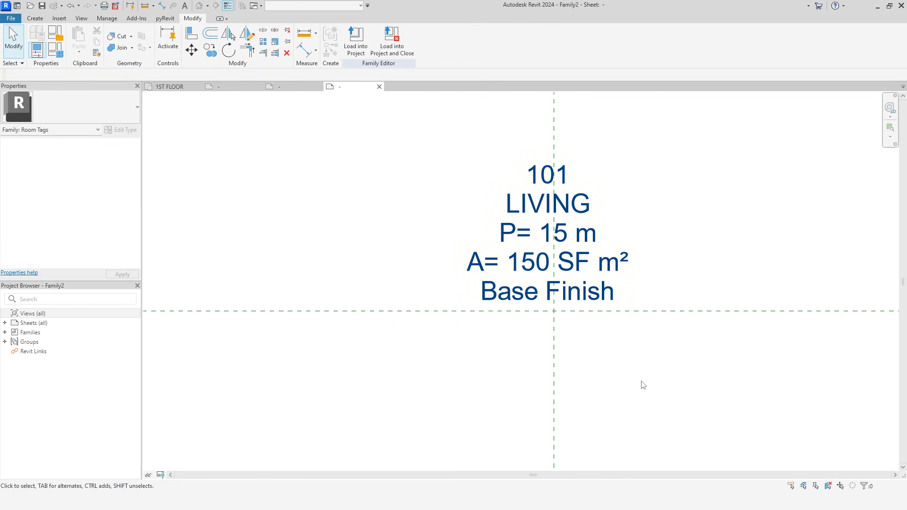
Save the room tag family as ROOM_TAG in the YT folder.
click(14, 20)
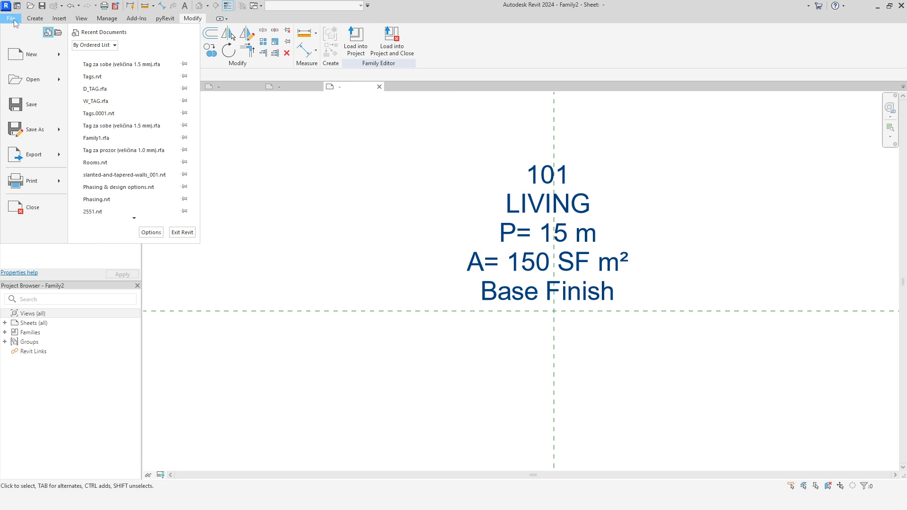
click(58, 128)
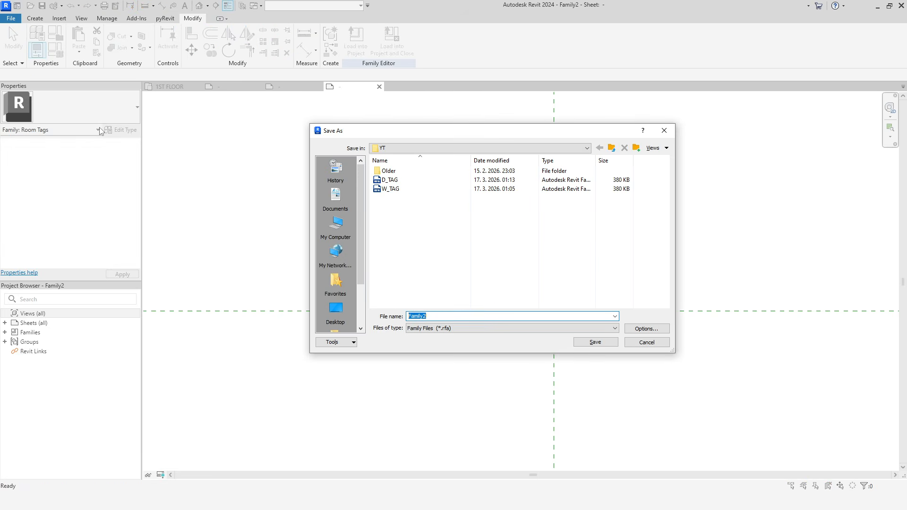
text(ROOM)
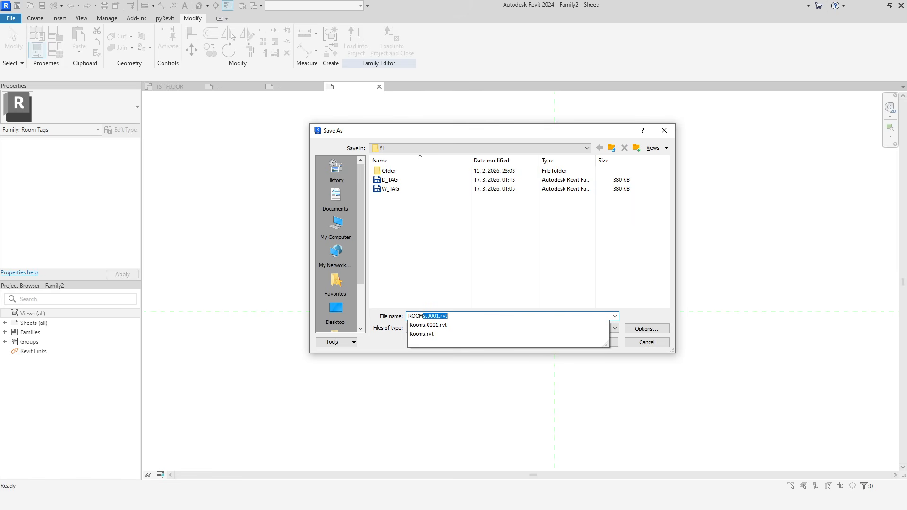
text(_TAG)
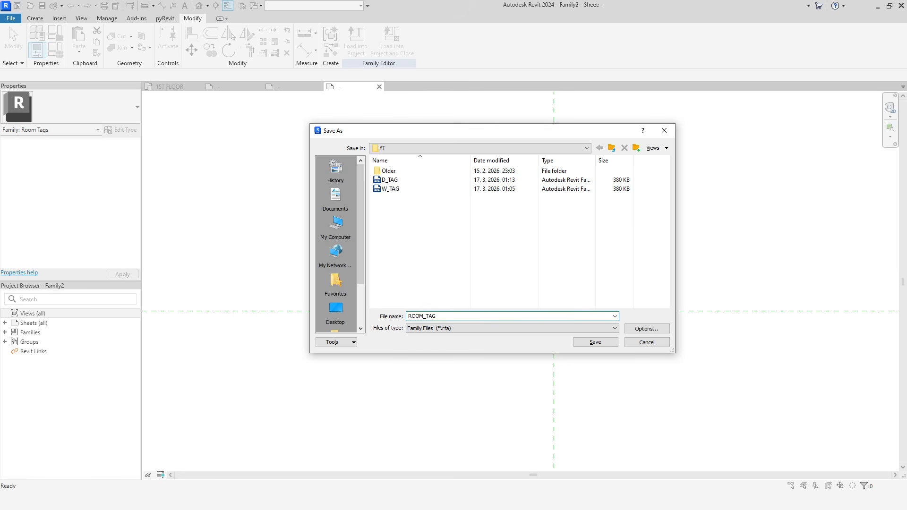
click(595, 341)
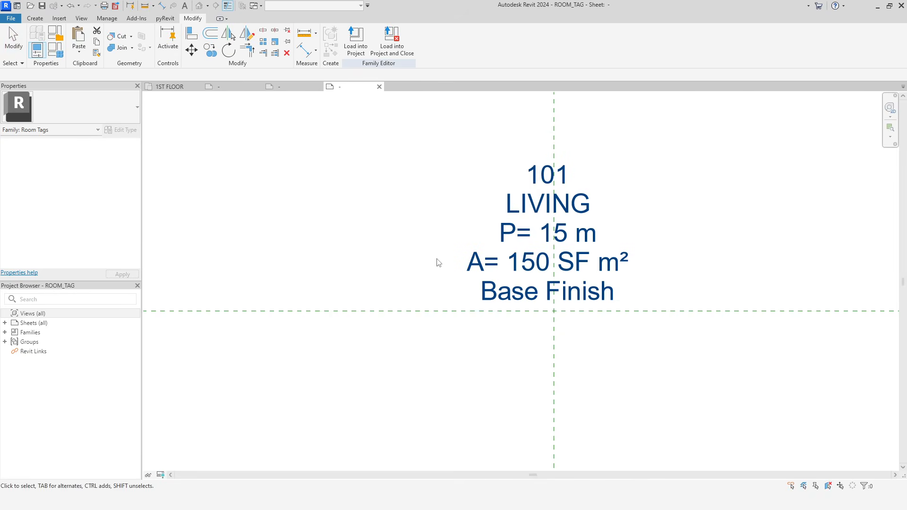
Load ROOM_TAG into the Tags.rvt project and tag the dining room on the 1ST FLOOR plan with it.
click(356, 42)
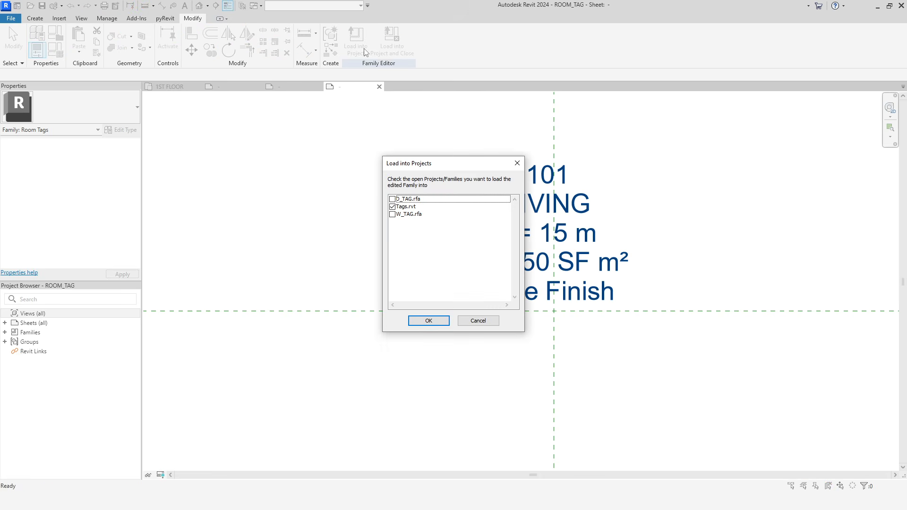
click(432, 321)
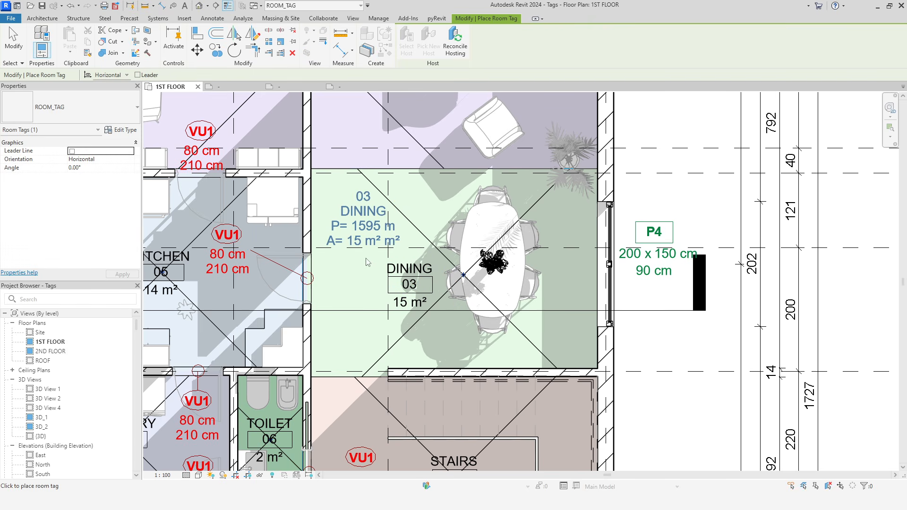
right_click(365, 273)
click(388, 274)
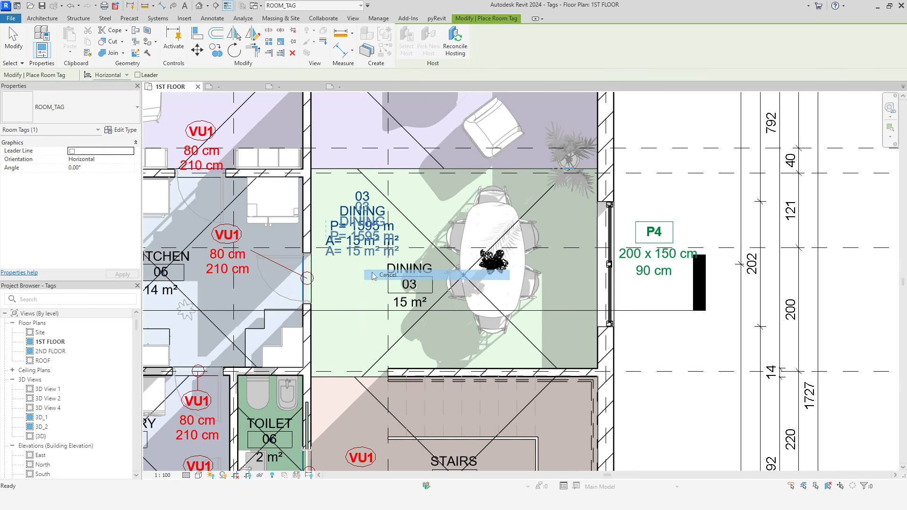
right_click(362, 267)
click(388, 273)
Set the Base Finish value to TILE through the new dining room tag.
scroll(351, 256, up, 1)
scroll(351, 259, up, 2)
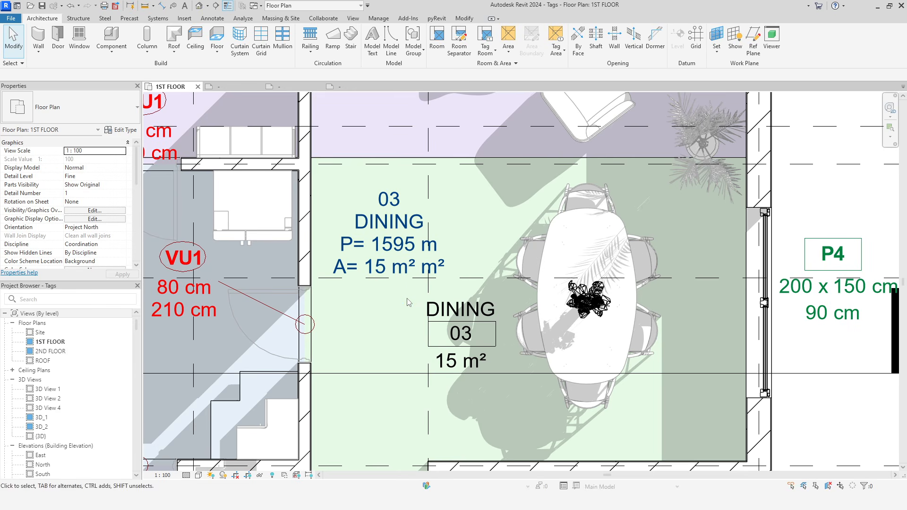
click(397, 292)
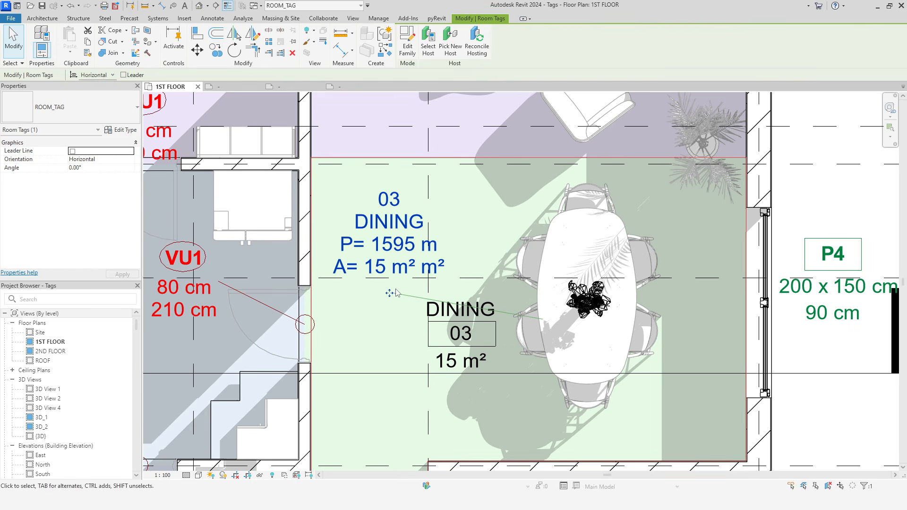
click(390, 263)
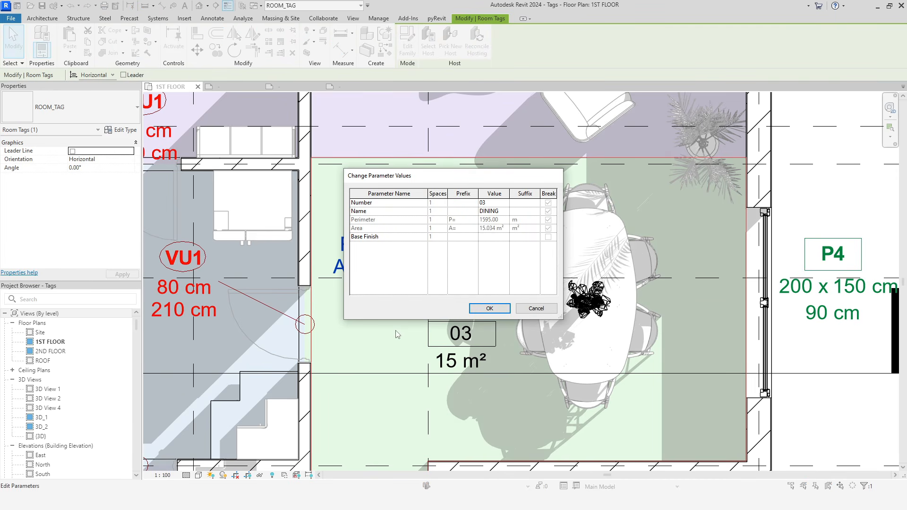
click(497, 238)
click(489, 309)
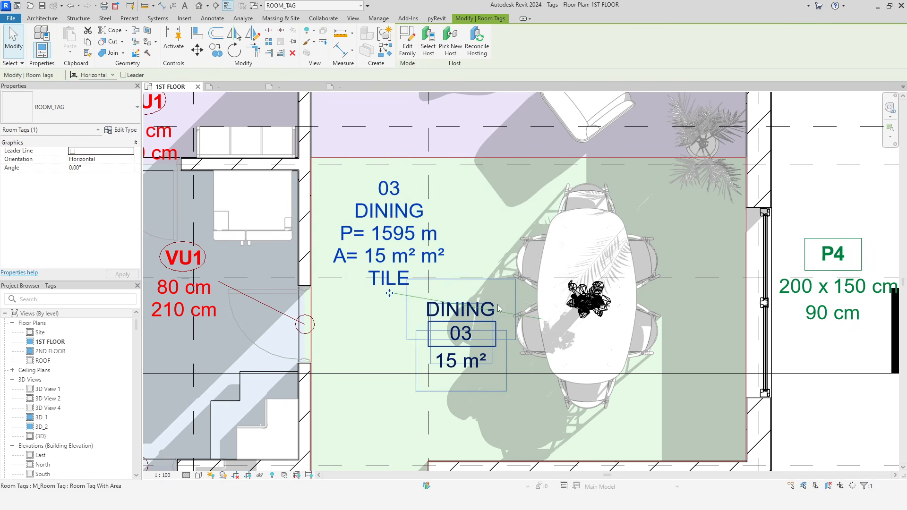
click(368, 347)
In the ROOM_TAG family's label, override the project format for Perimeter with meters rounded to 1 decimal place.
click(354, 87)
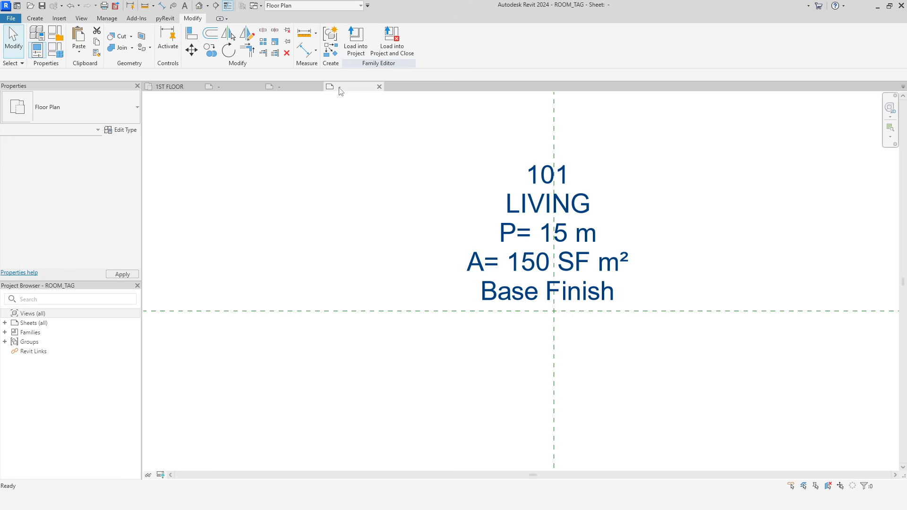
click(586, 270)
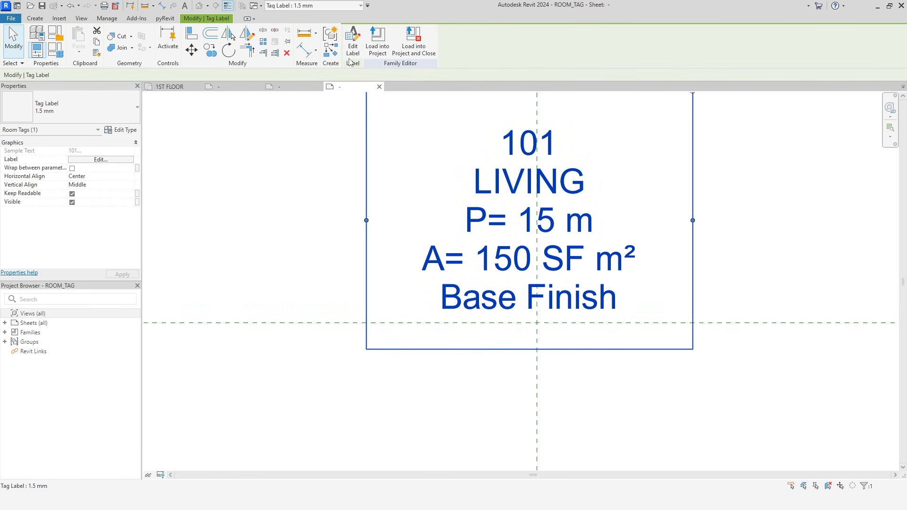
click(353, 41)
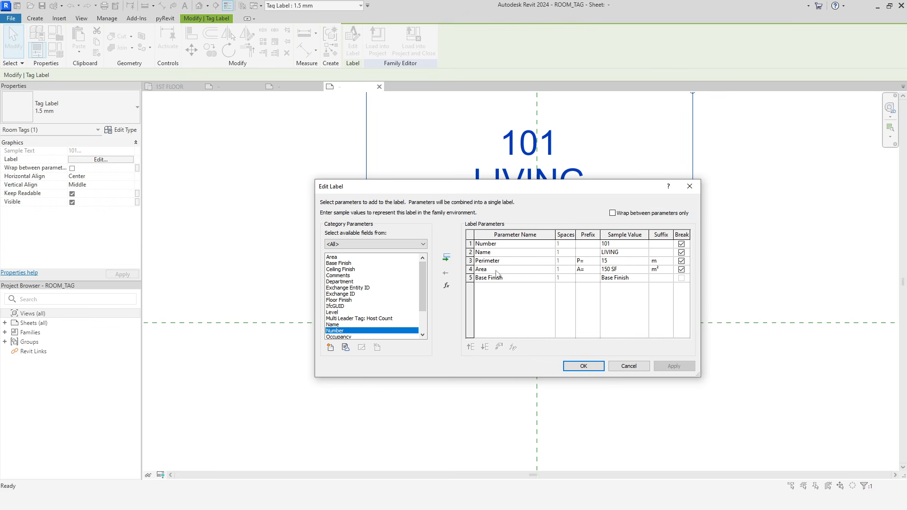
click(492, 262)
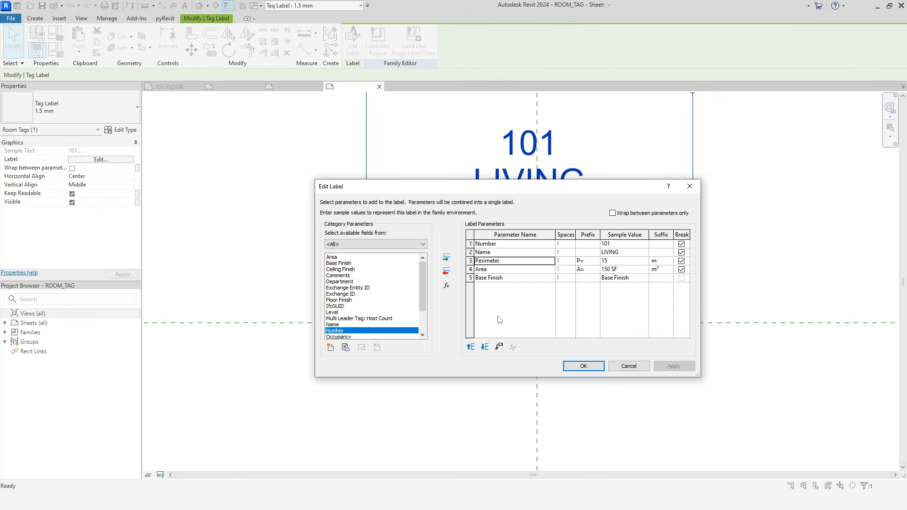
click(499, 348)
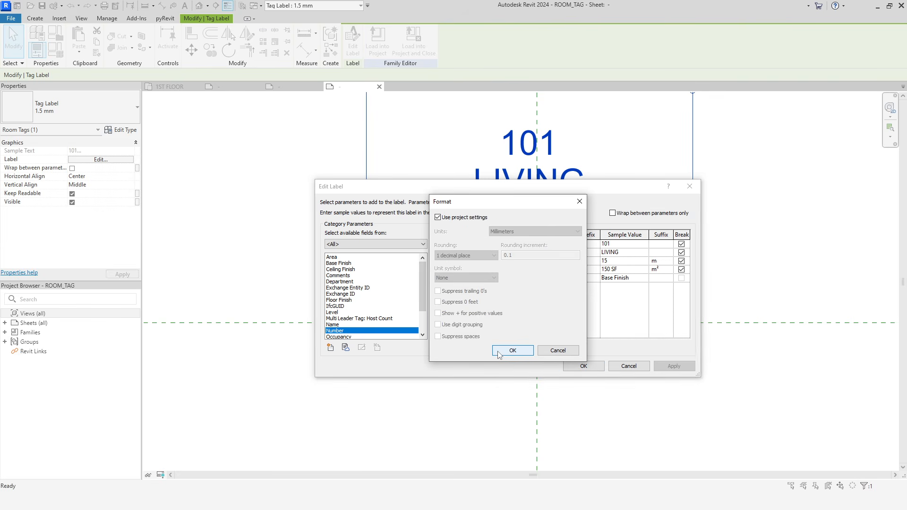
drag(486, 198, 377, 189)
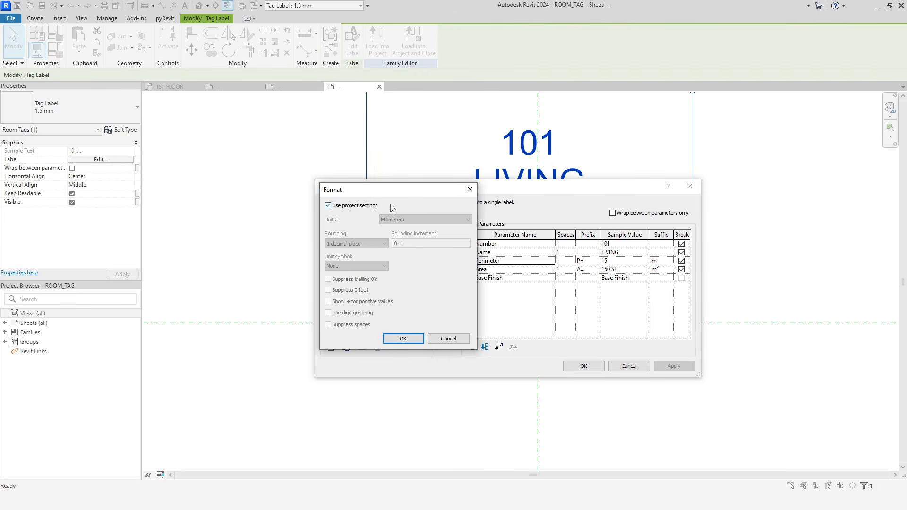
click(369, 207)
click(422, 220)
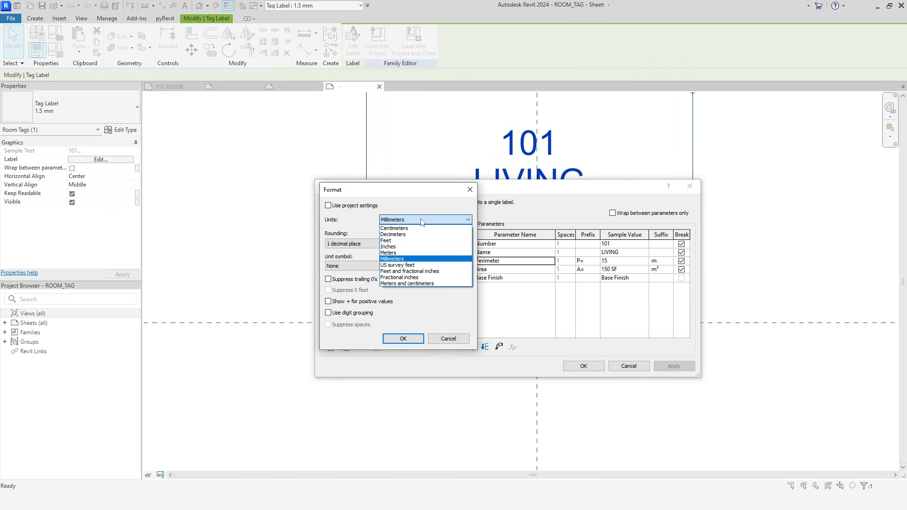
click(409, 253)
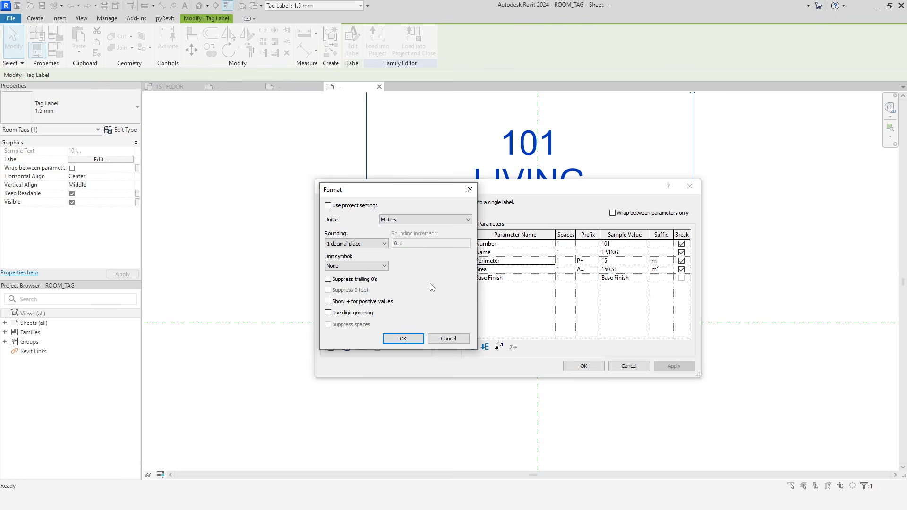
click(385, 245)
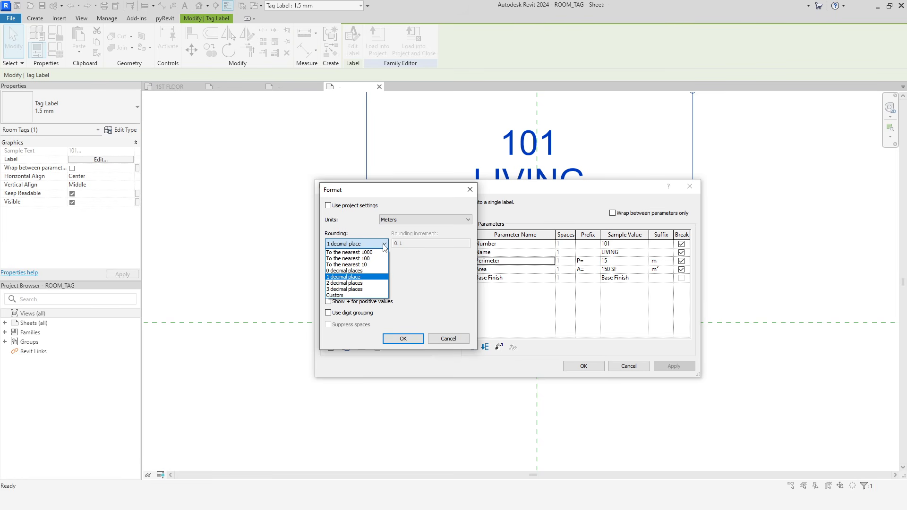
click(384, 247)
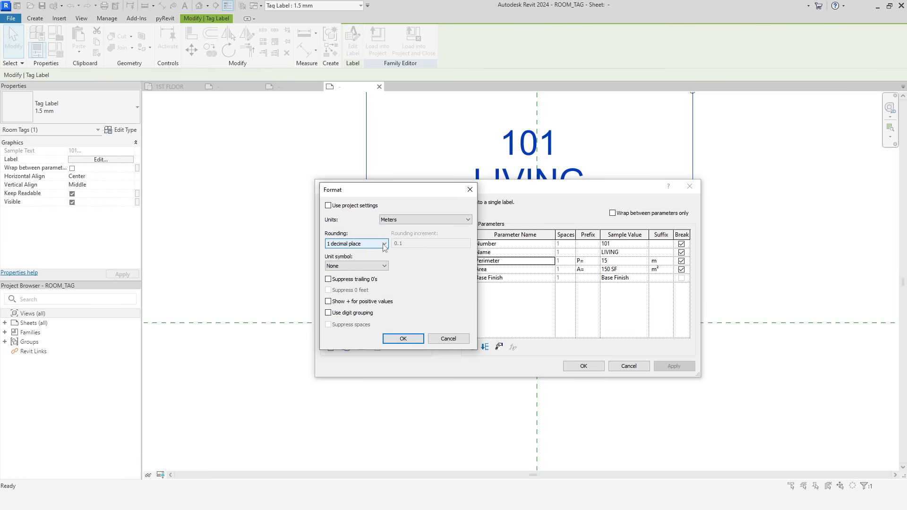
click(403, 339)
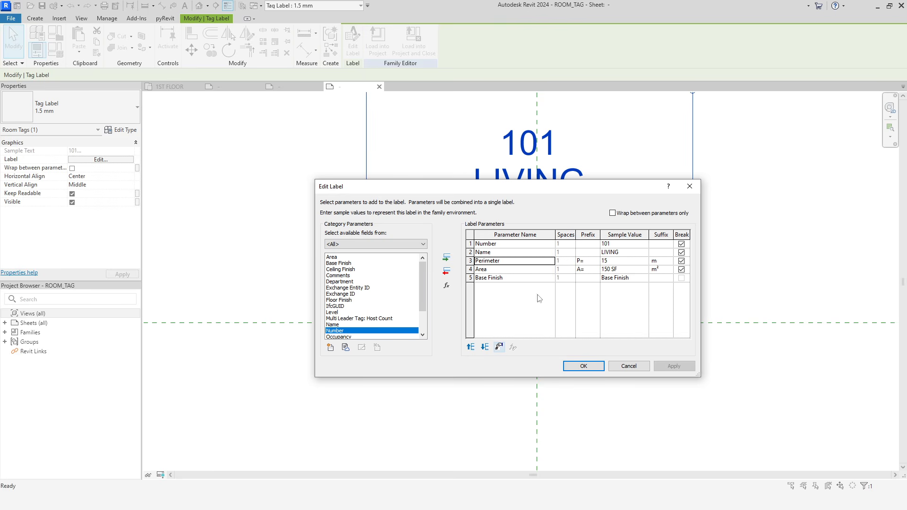
Override the project format for the label's Area parameter with square meters and 2 decimal places, then apply the label edits.
click(501, 270)
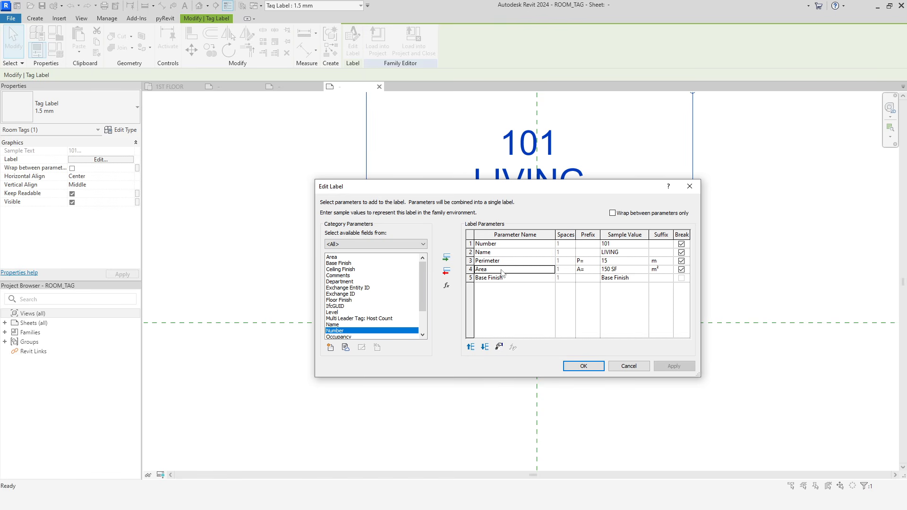
click(499, 347)
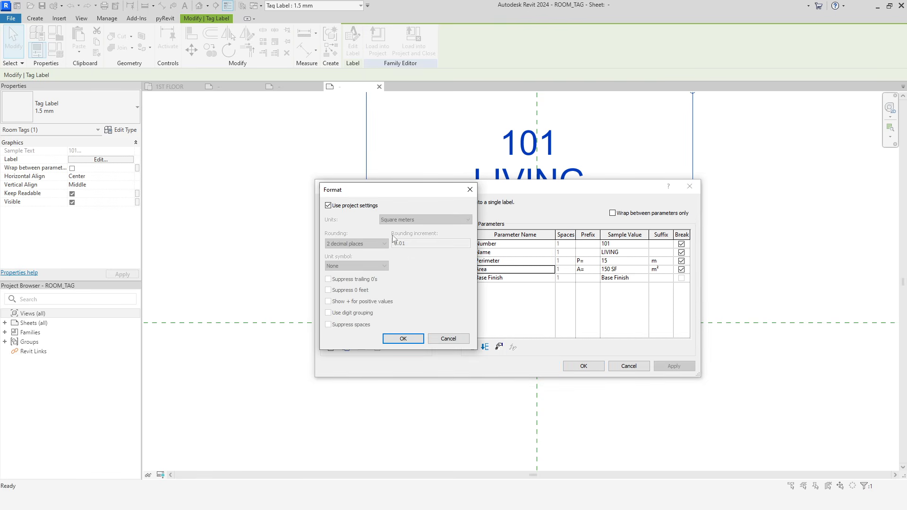
click(357, 207)
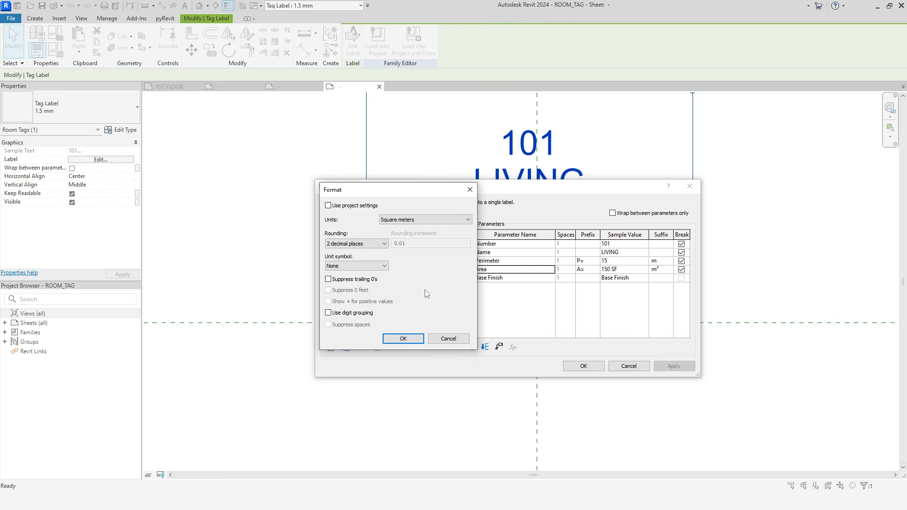
click(404, 338)
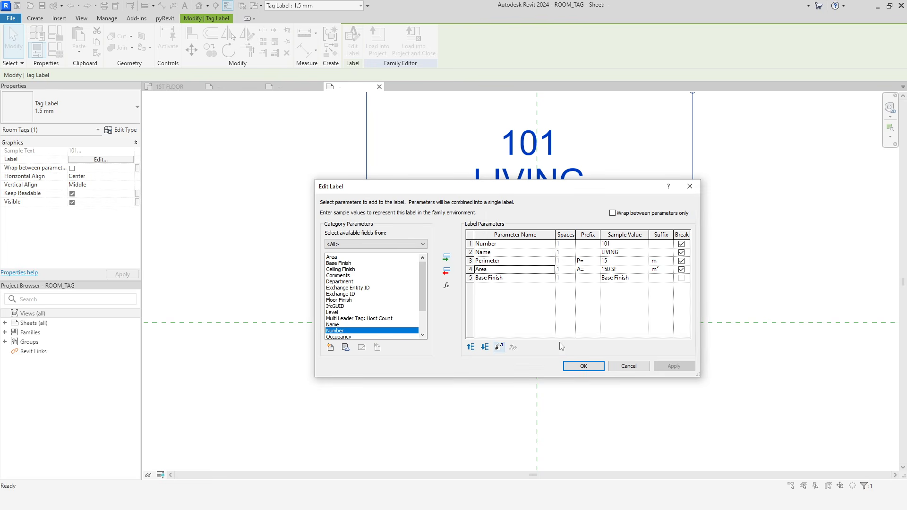
click(575, 368)
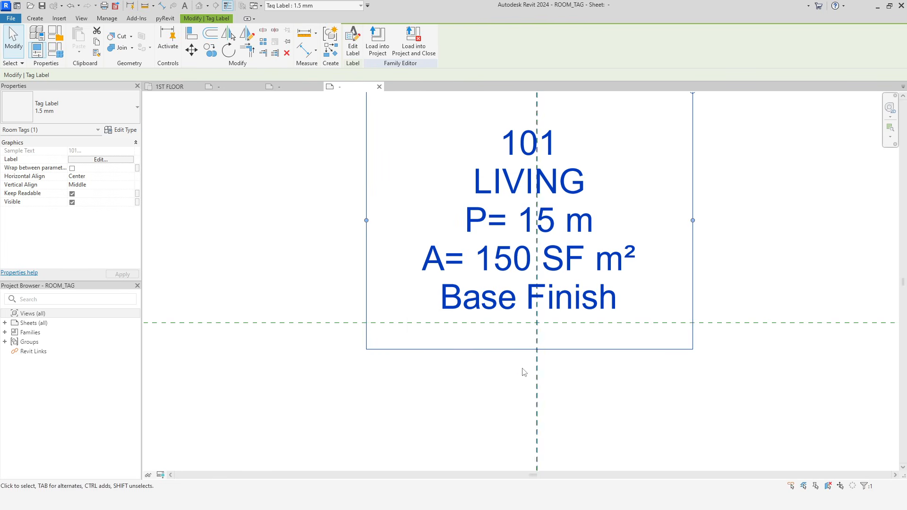
Reload ROOM_TAG into the Tags project, overwriting the existing version and its parameter values.
click(377, 42)
click(429, 321)
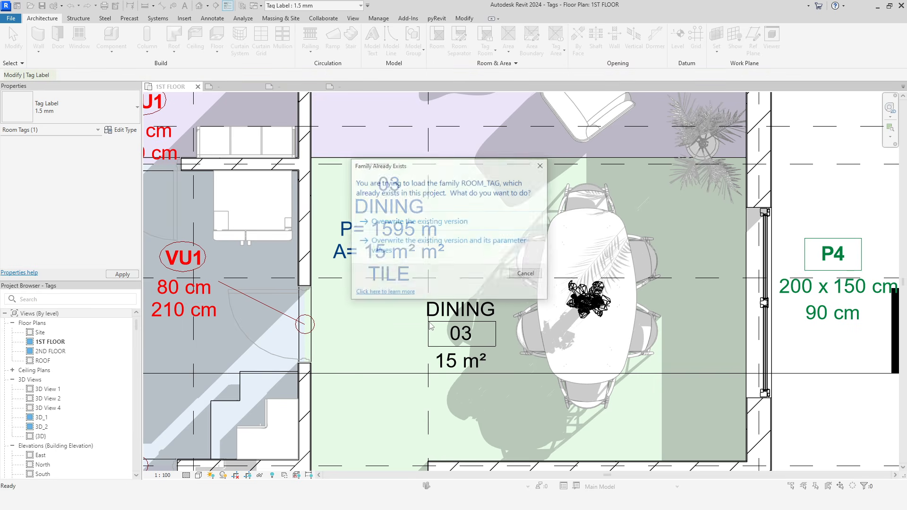
click(427, 254)
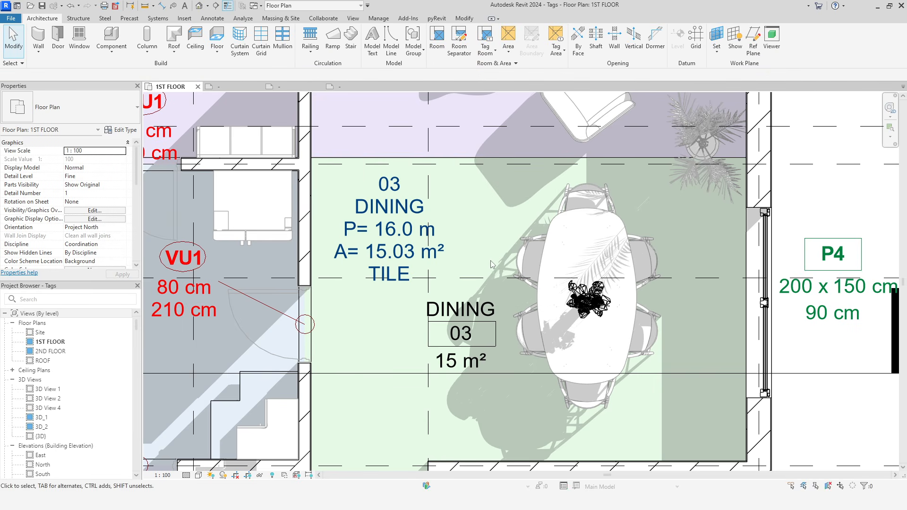
Clear the Base Finish value through the dining room's ROOM_TAG tag.
click(449, 319)
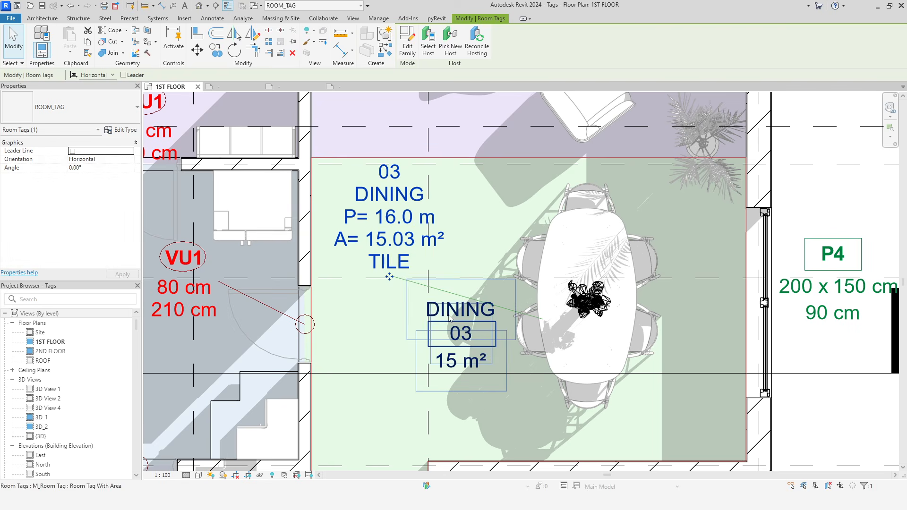
click(383, 253)
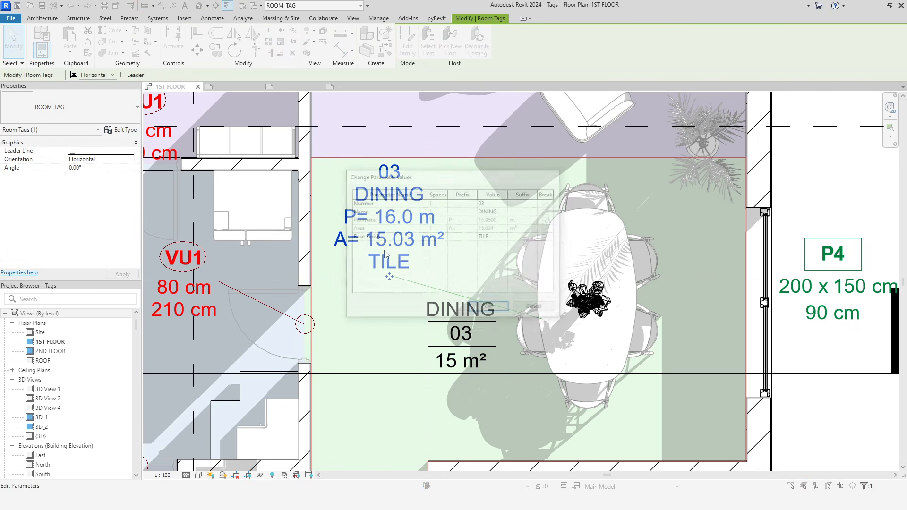
click(494, 238)
drag(494, 238, 451, 234)
key(Delete)
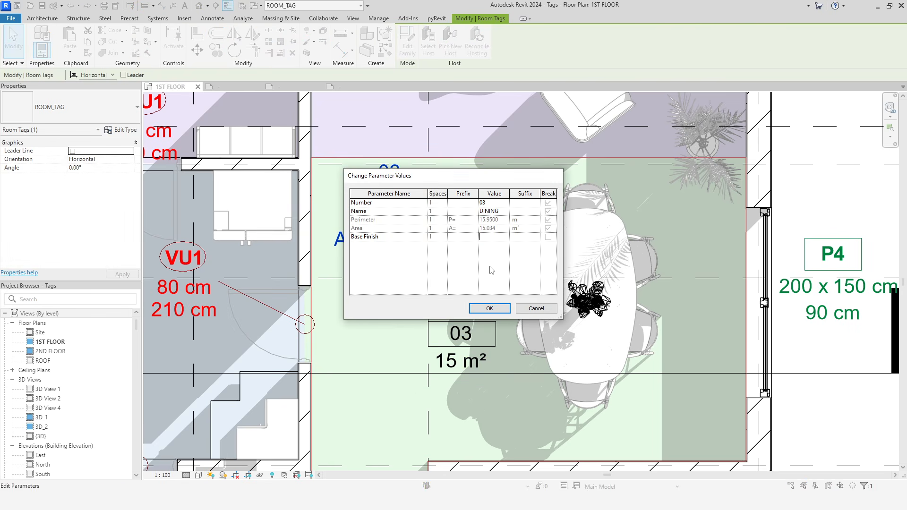
click(487, 309)
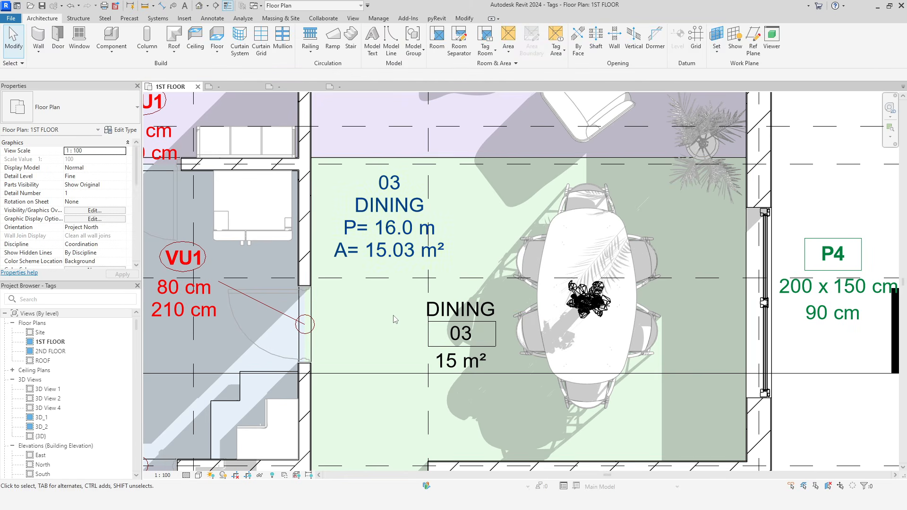
Remove the Base Finish parameter from the combined label in the ROOM_TAG family.
click(346, 85)
click(510, 278)
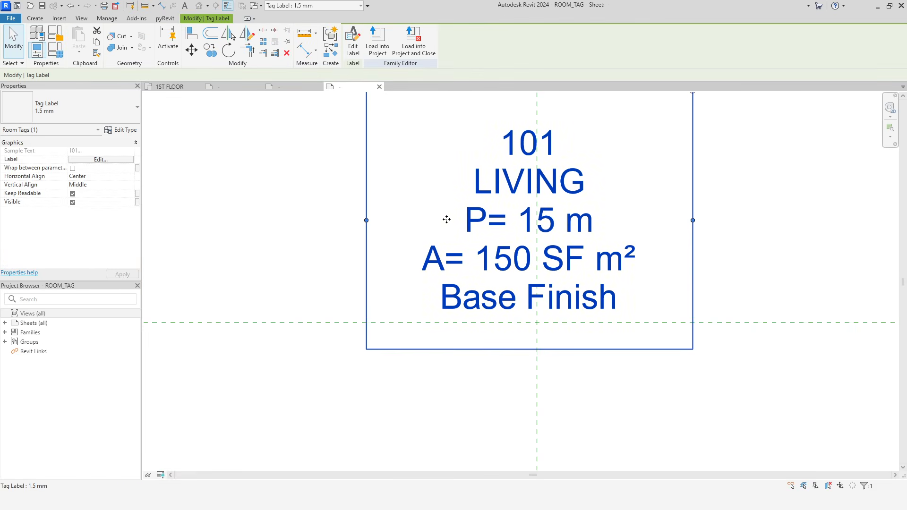
click(353, 43)
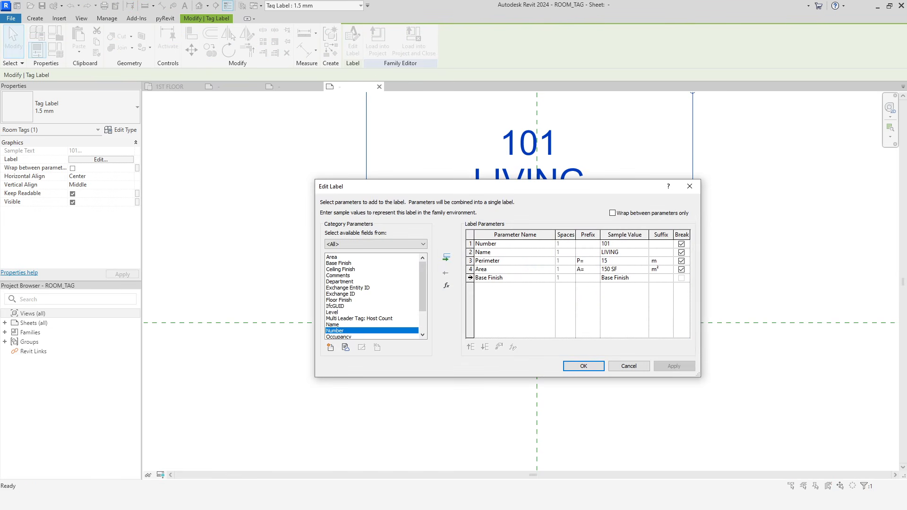
click(446, 273)
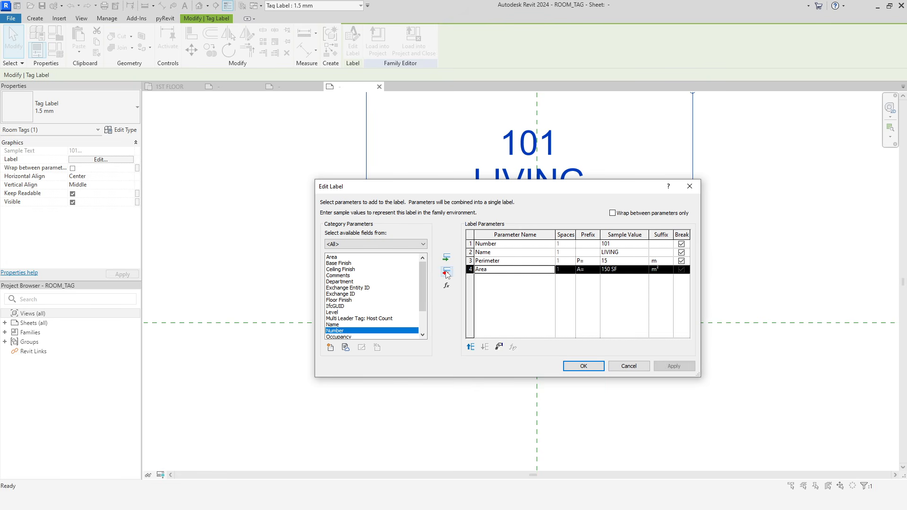
click(583, 367)
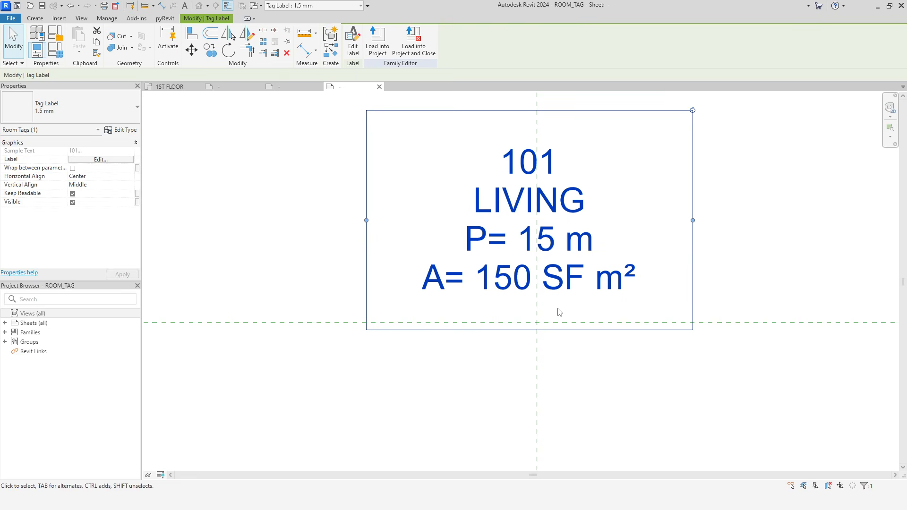
Place a separate 1.5 mm label containing the Base Finish parameter directly below the area line.
key(c)
key(s)
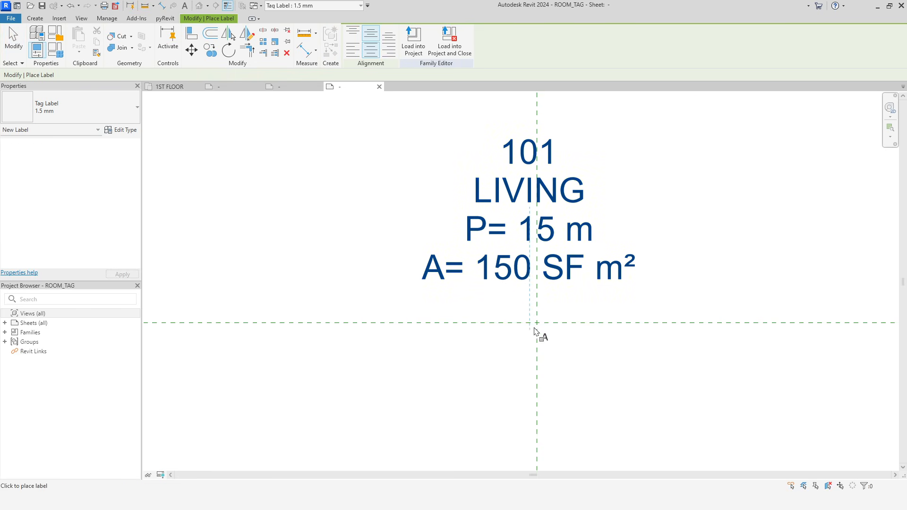
click(532, 310)
click(339, 263)
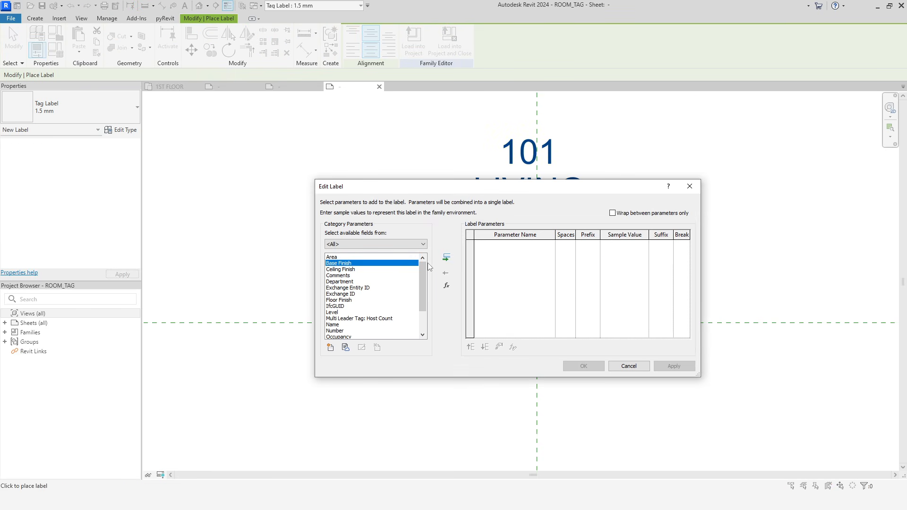
click(446, 257)
click(583, 367)
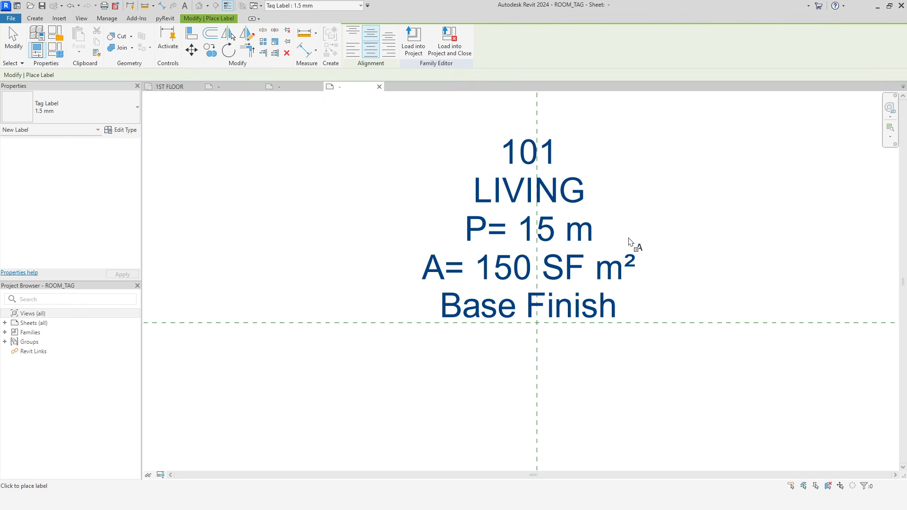
key(Escape)
Narrow the Base Finish label's boundary so it fits more closely around its text.
click(599, 273)
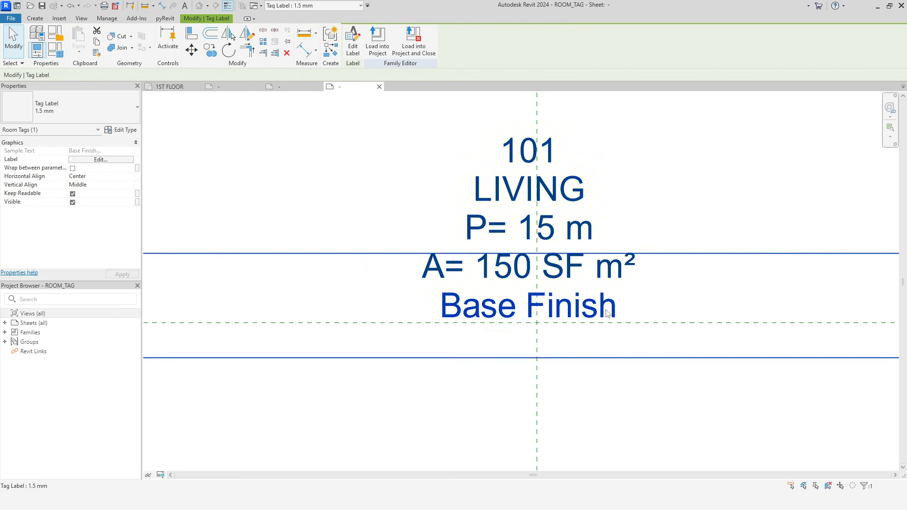
scroll(732, 331, down, 4)
drag(727, 310, 594, 324)
scroll(582, 363, up, 3)
middle_drag(582, 363, 667, 412)
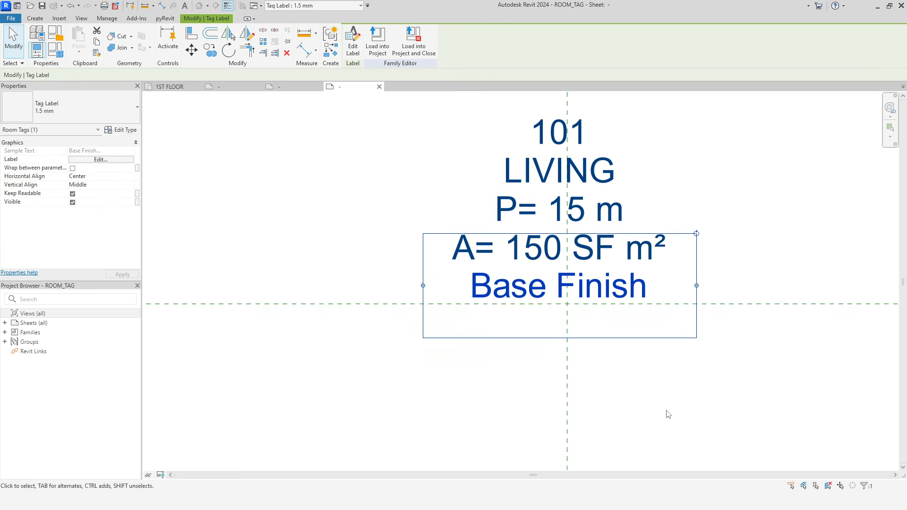
click(667, 412)
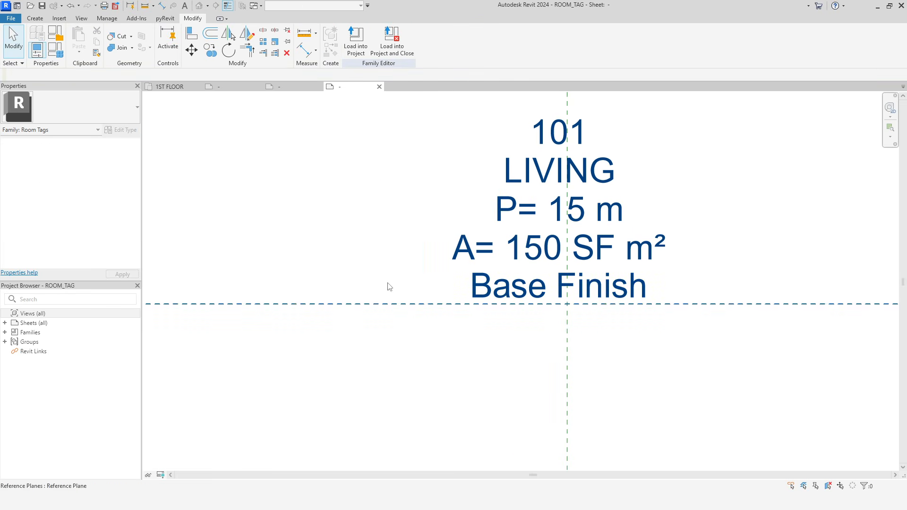
Create a family type named ROOM_TAG WITHOUT BASE FINISH in the room tag family.
click(55, 49)
click(416, 136)
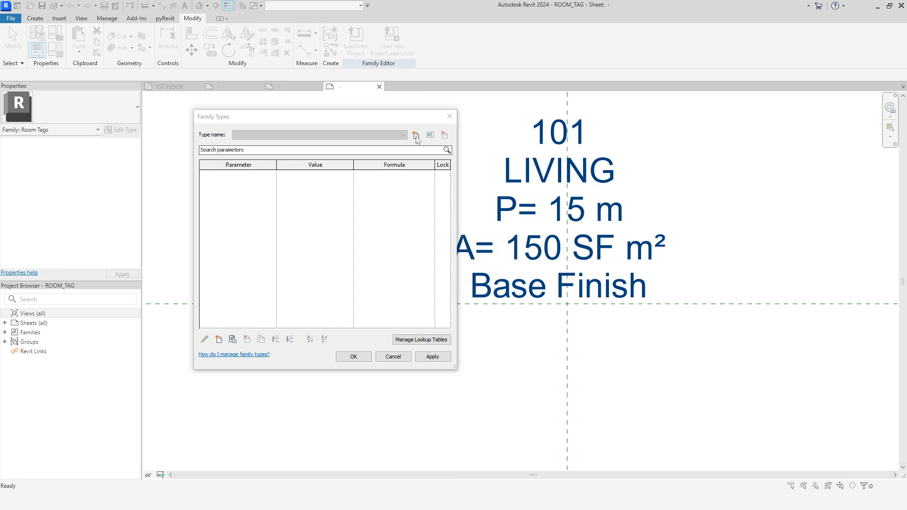
text(ROOM_TAG)
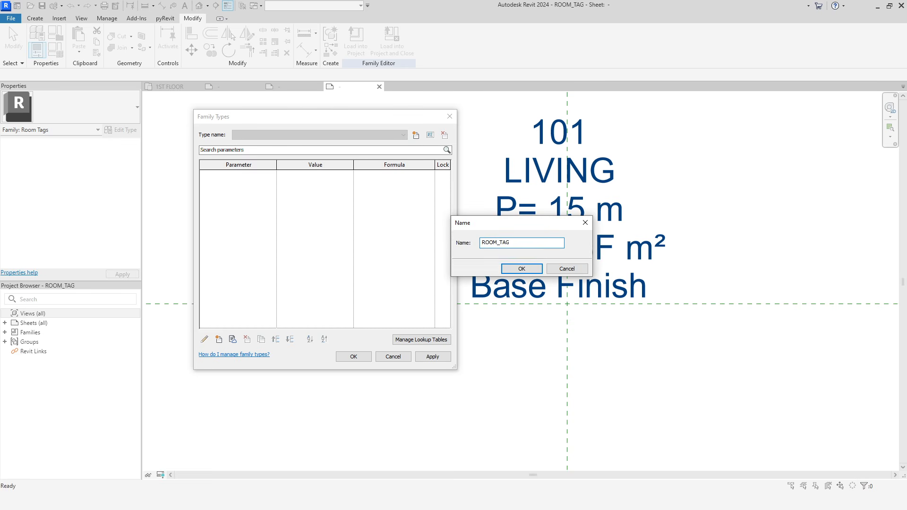
text( WITHOUT BASE FINISH)
key(ctrl+a)
key(ctrl+c)
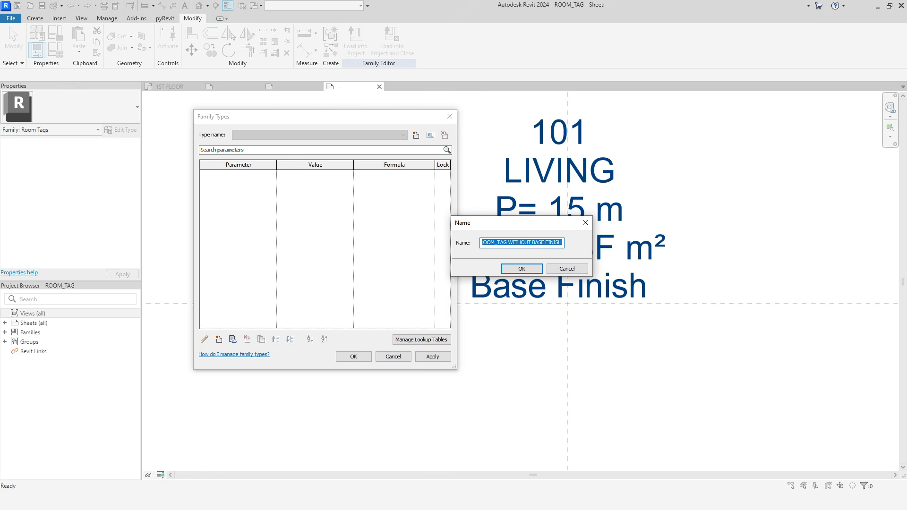
click(505, 268)
Create a second family type named ROOM_TAG WITH BASE FINISH.
click(415, 135)
key(ctrl+v)
key(BackSpace)
key(BackSpace)
key(BackSpace)
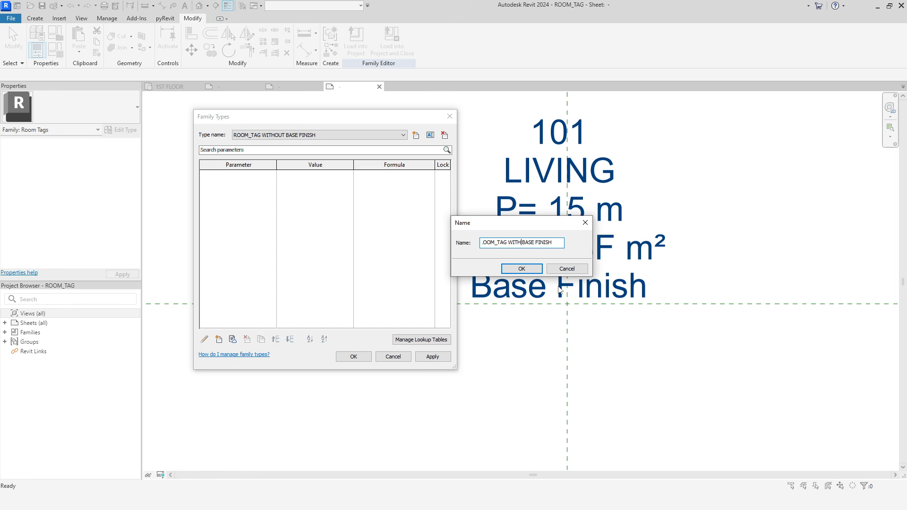
key(BackSpace)
text(H)
click(521, 268)
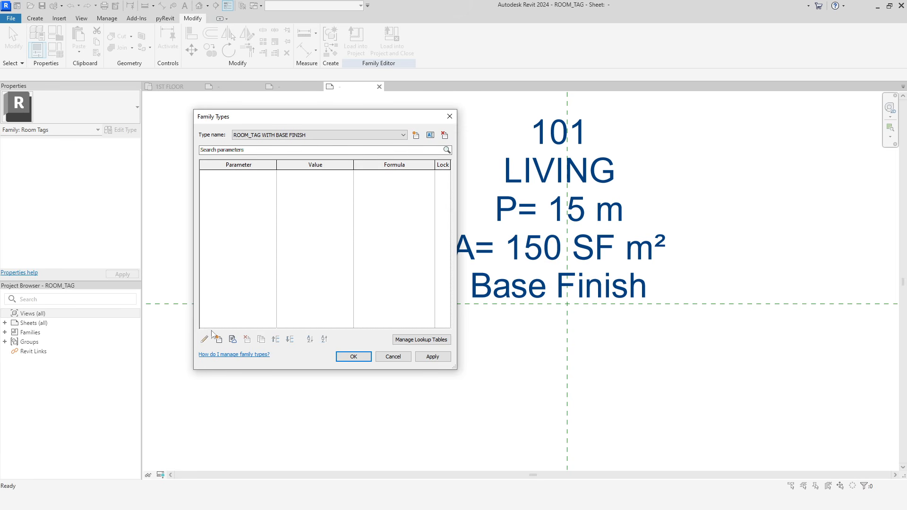
Add a Yes/No type parameter named BASE FINISH, grouped under Other, to the family.
click(222, 344)
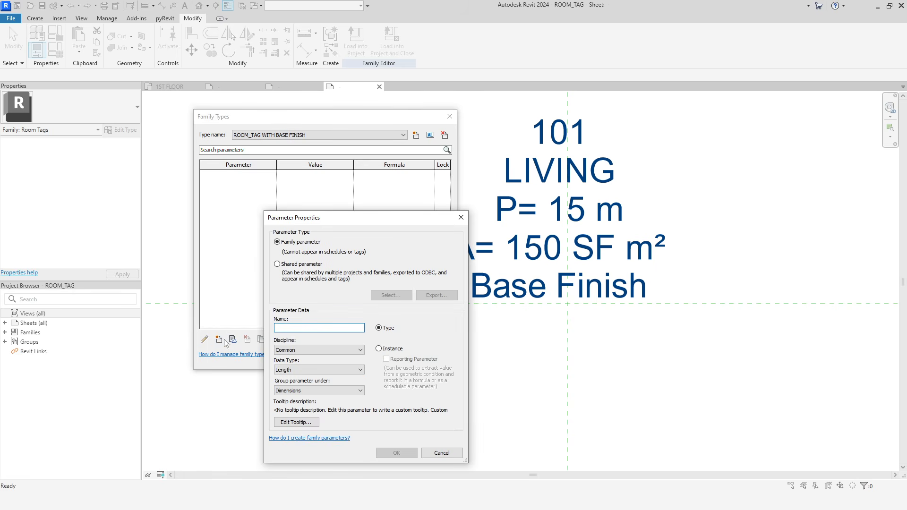
text(BASE FINISH)
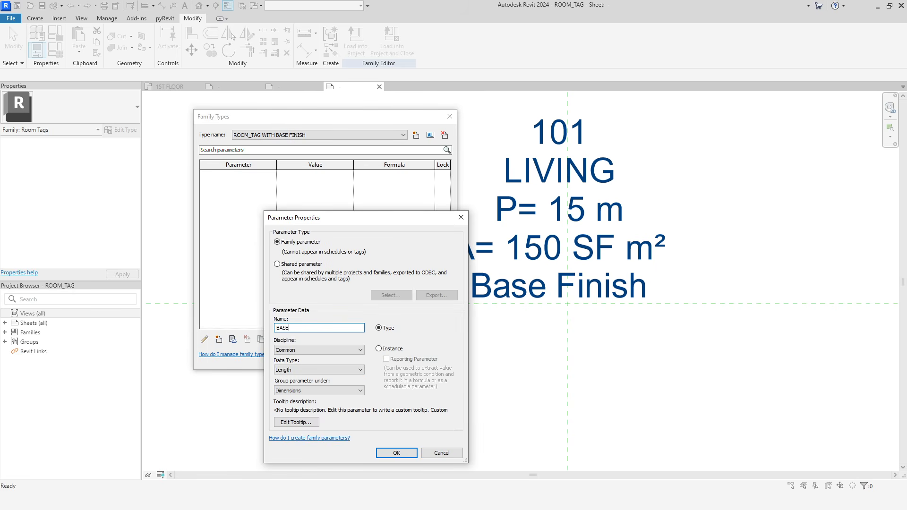
click(319, 370)
click(306, 350)
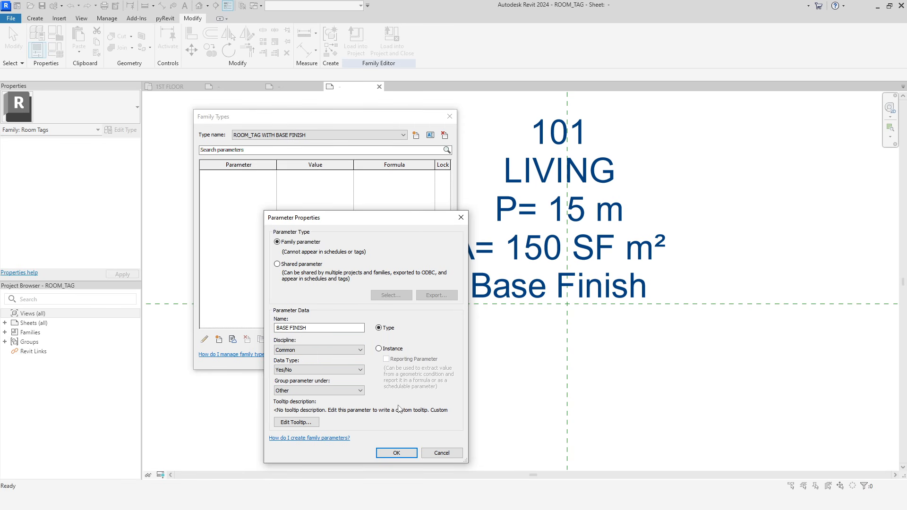
click(399, 454)
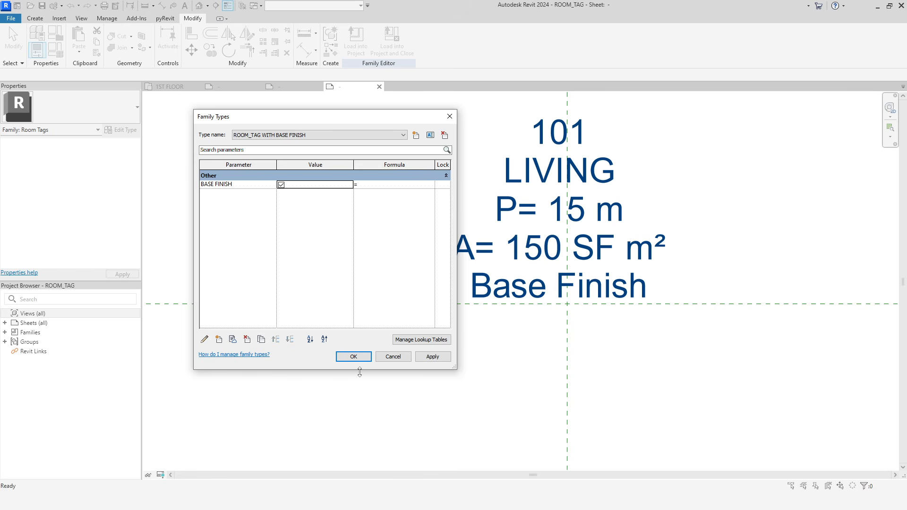
Turn off the BASE FINISH parameter for the ROOM_TAG WITHOUT BASE FINISH type and accept the family types.
click(335, 135)
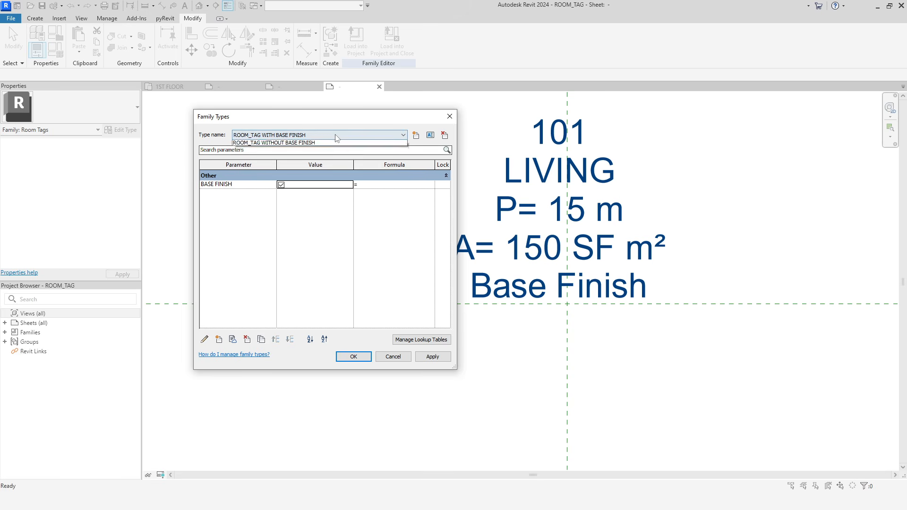
click(319, 150)
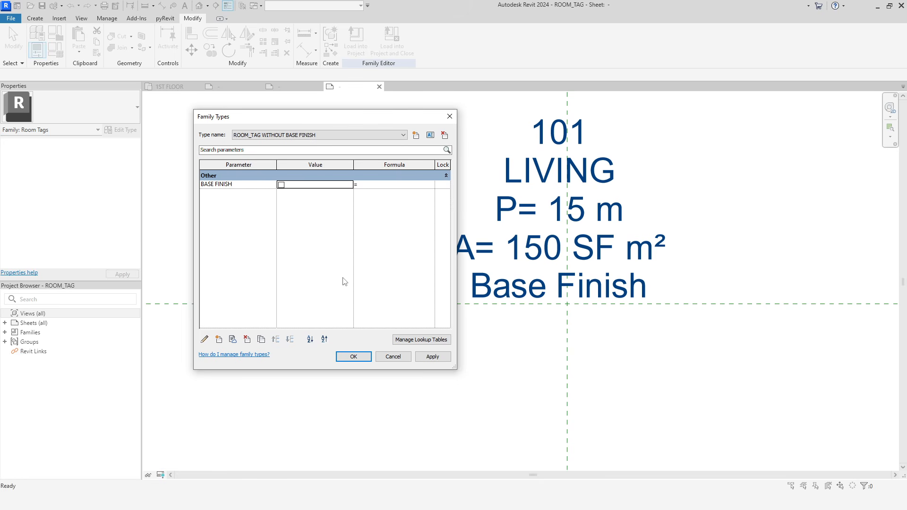
click(354, 357)
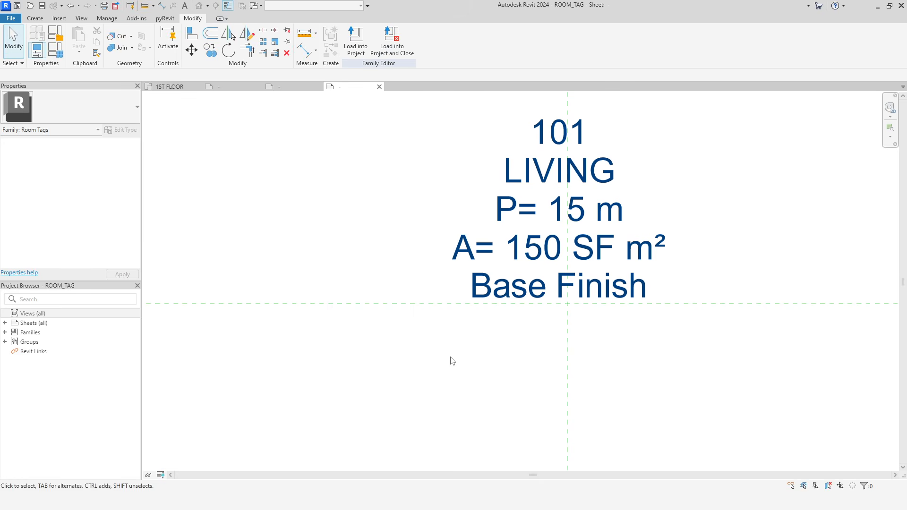
Load the ROOM_TAG family into Tags.rvt, overwriting the existing version and its parameter values, and dismiss the save reminder.
click(356, 43)
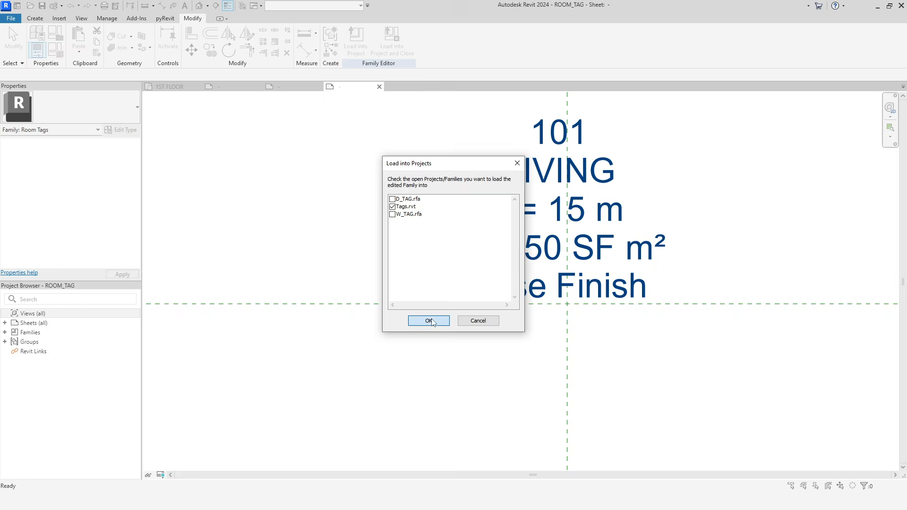
click(429, 321)
click(405, 247)
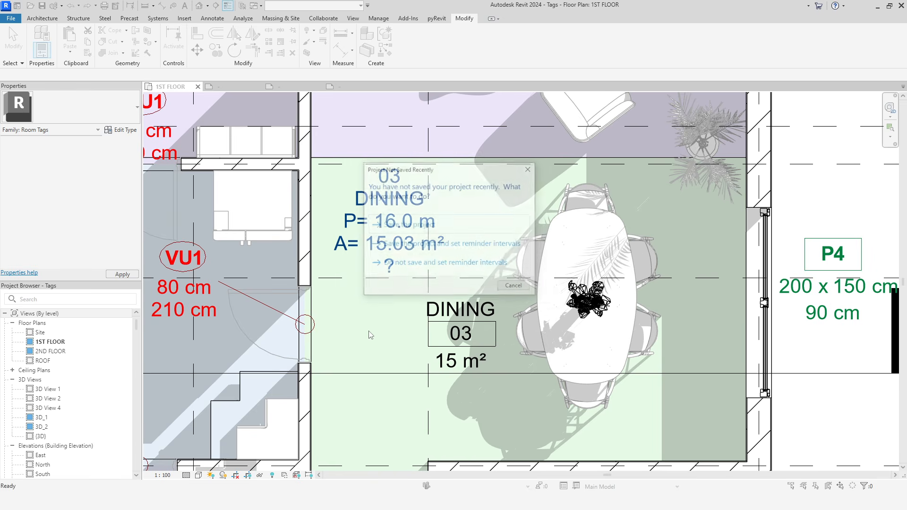
click(515, 287)
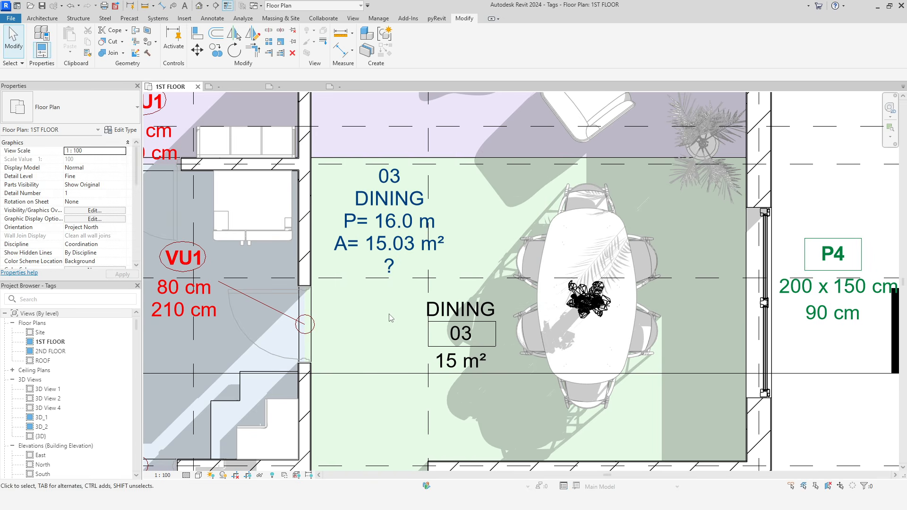
Set the dining room's Base Finish value to WOOD through its ROOM_TAG tag.
click(388, 266)
click(388, 267)
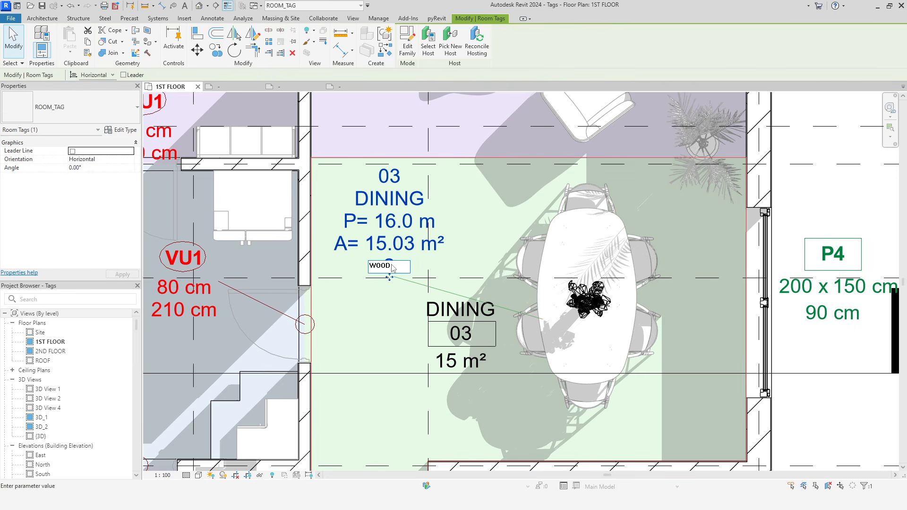
key(Return)
click(401, 339)
Test the dining room tag with the ROOM_TAG WITH BASE FINISH and ROOM_TAG WITHOUT BASE FINISH types, ending on WITH BASE FINISH.
click(397, 236)
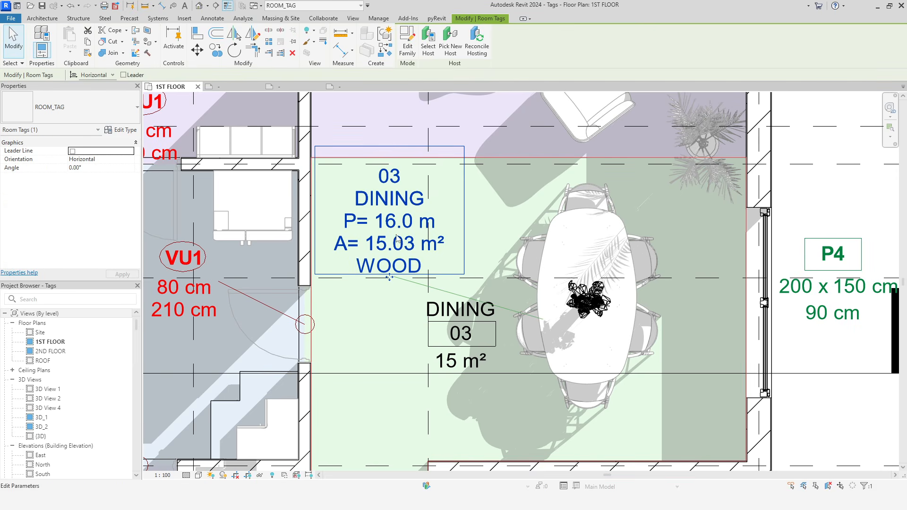
click(117, 115)
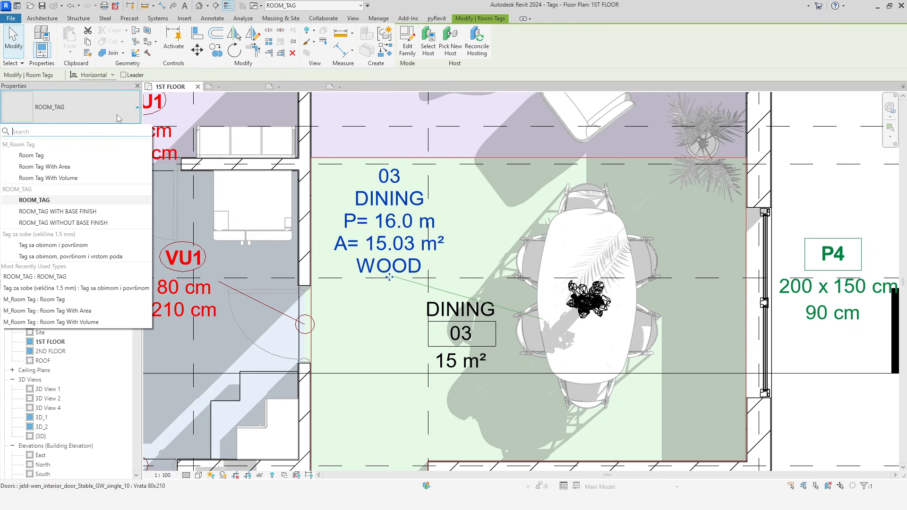
click(117, 211)
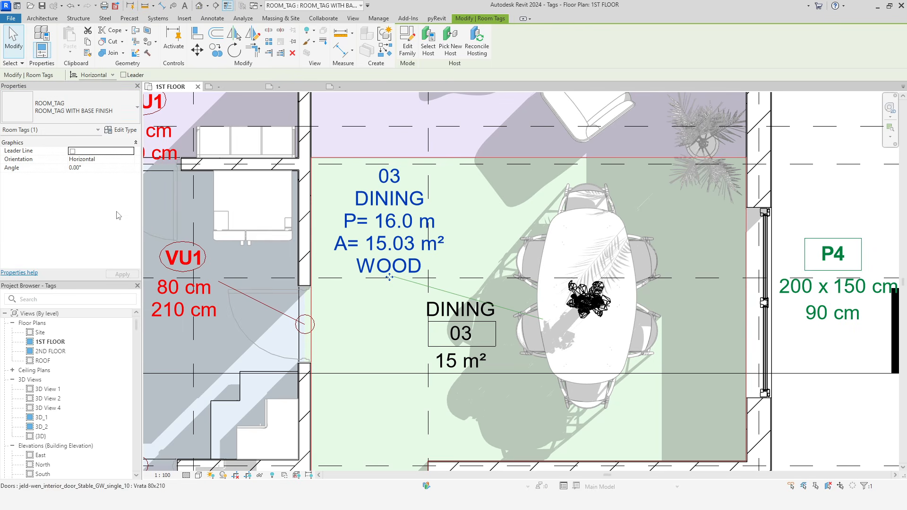
click(116, 109)
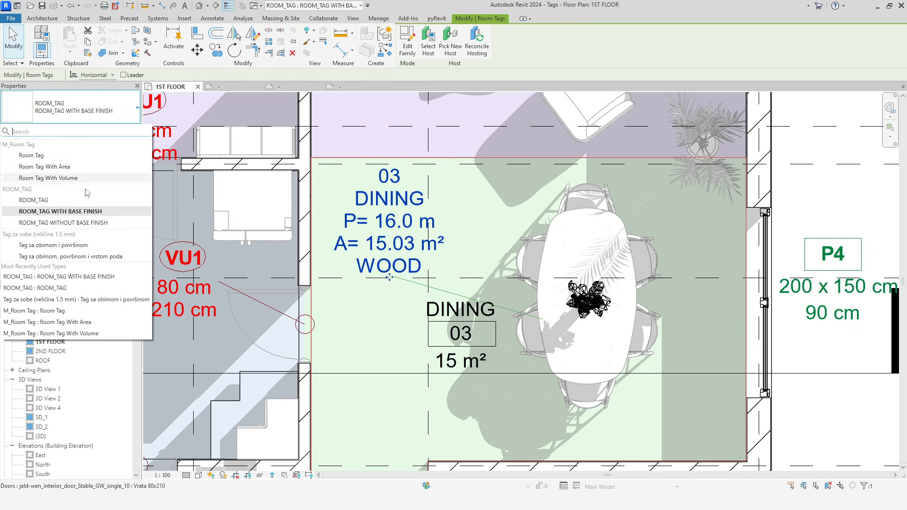
click(79, 224)
click(84, 110)
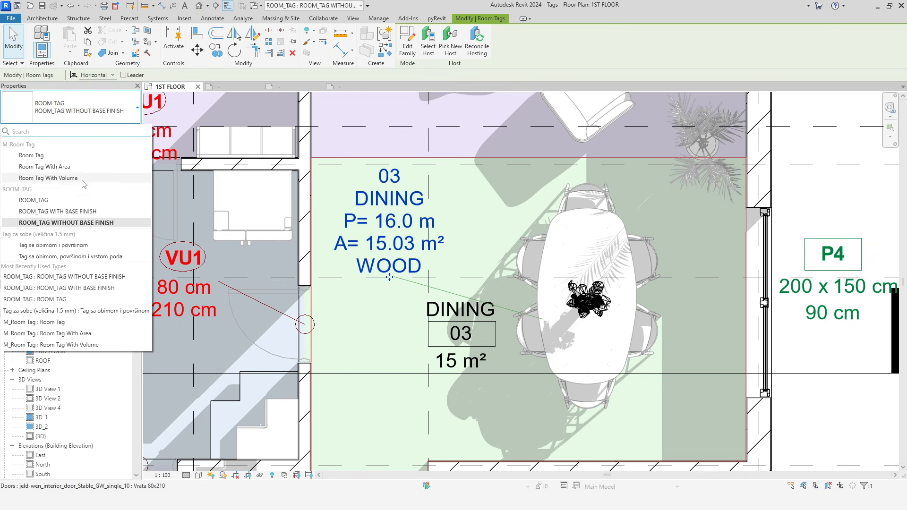
click(81, 212)
key(Escape)
Associate the Visible property of the Base Finish label in the ROOM_TAG family with the BASE FINISH parameter.
click(363, 243)
double_click(368, 279)
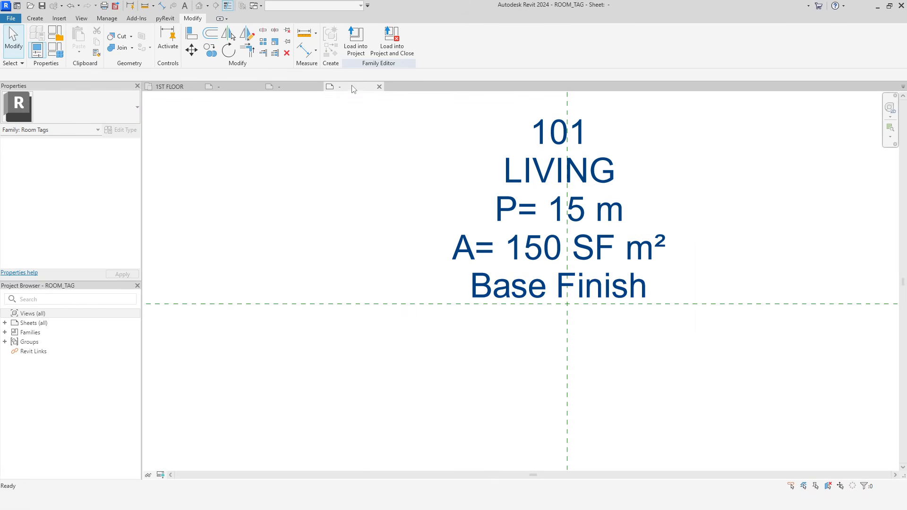
click(507, 279)
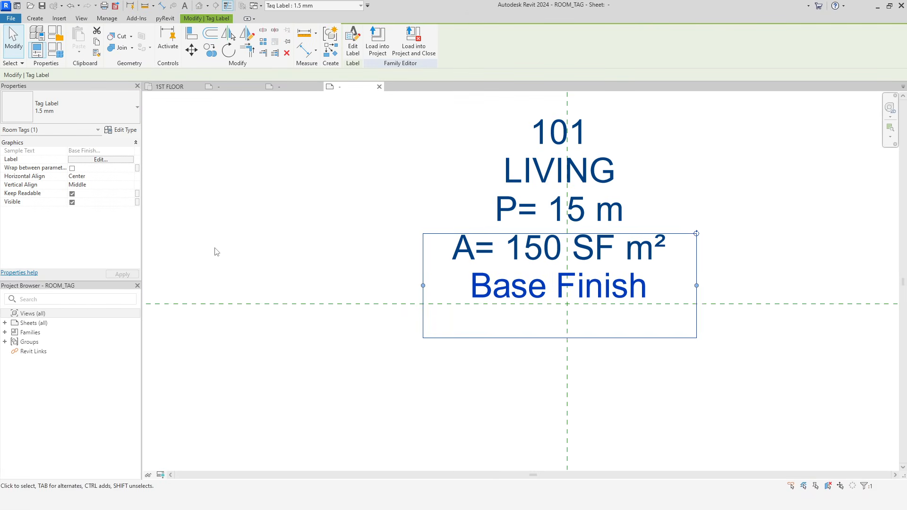
click(138, 202)
drag(468, 142, 278, 134)
click(266, 209)
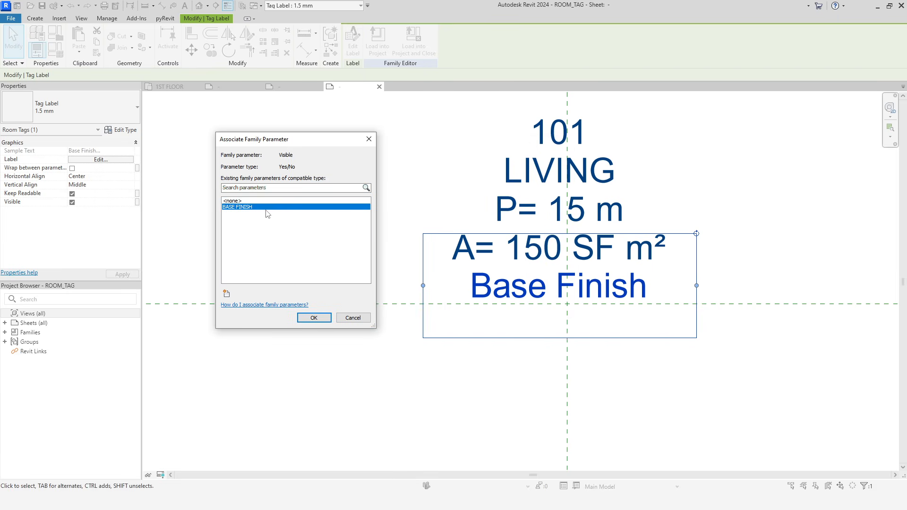
click(314, 318)
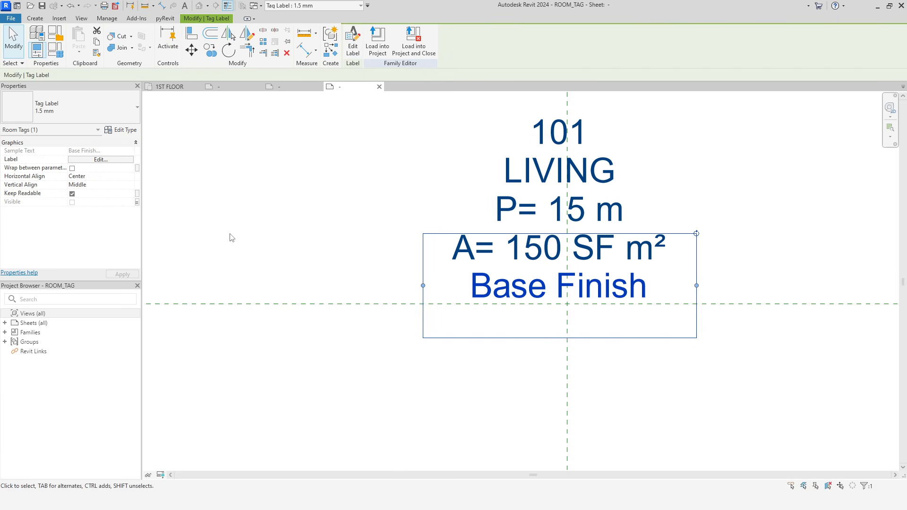
click(138, 203)
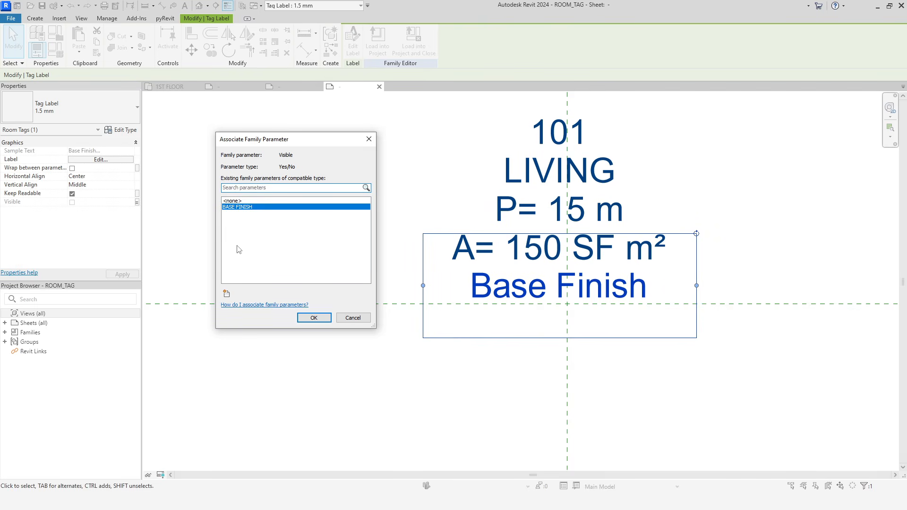
click(314, 318)
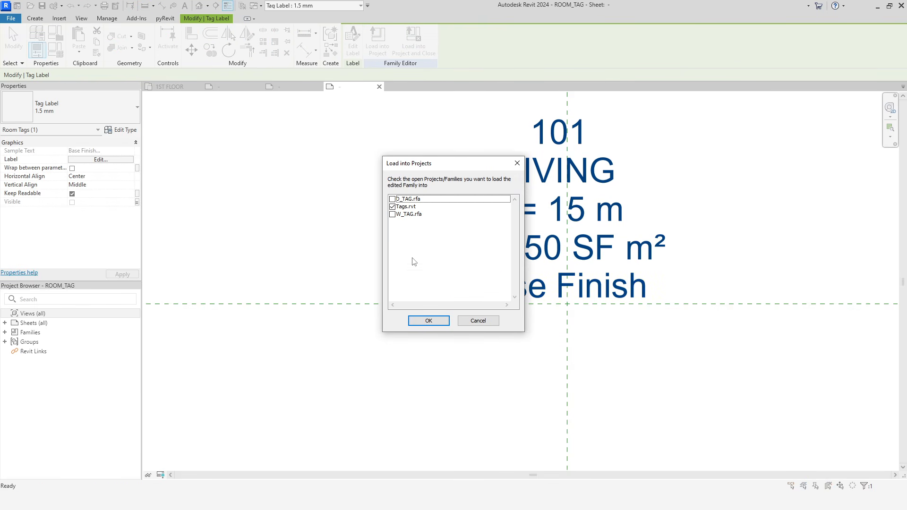
Reload the updated ROOM_TAG family into Tags.rvt, overwriting the existing version and its parameter values.
click(428, 320)
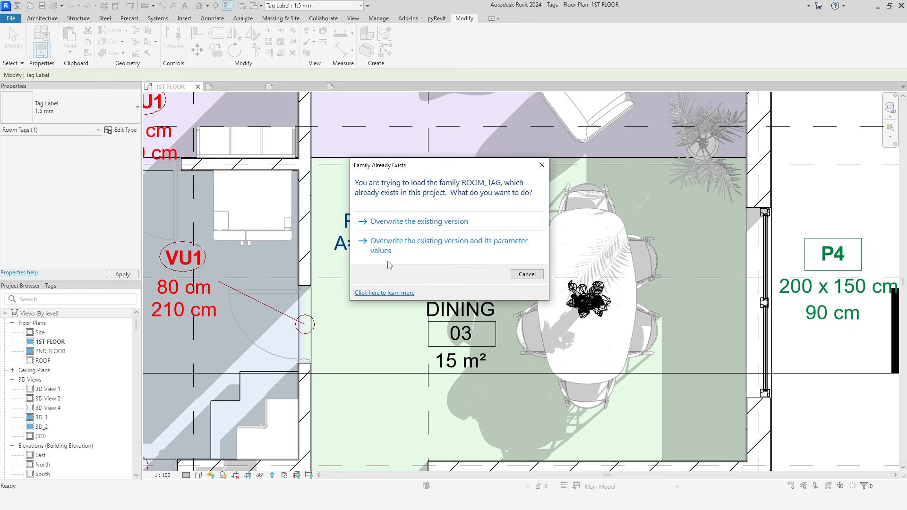
click(383, 241)
Switch the dining room tag to ROOM_TAG WITHOUT BASE FINISH and then to the plain ROOM_TAG type.
click(383, 269)
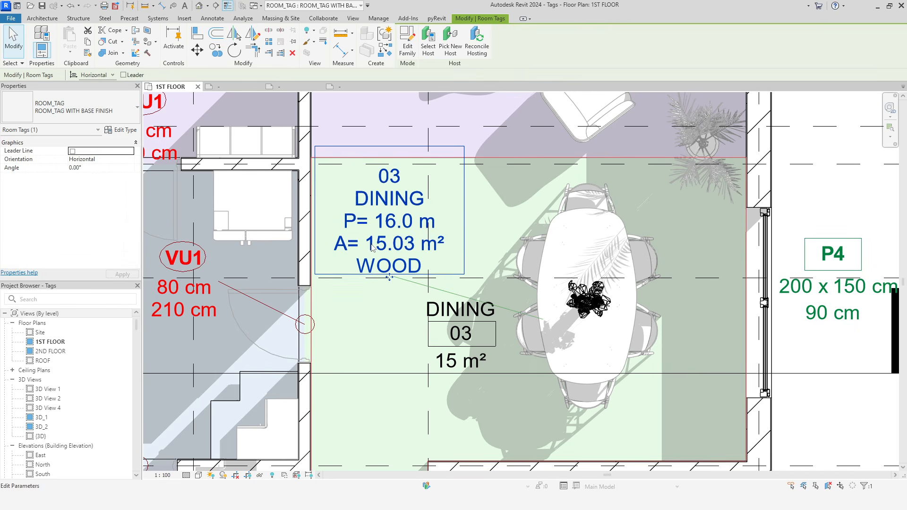
click(61, 113)
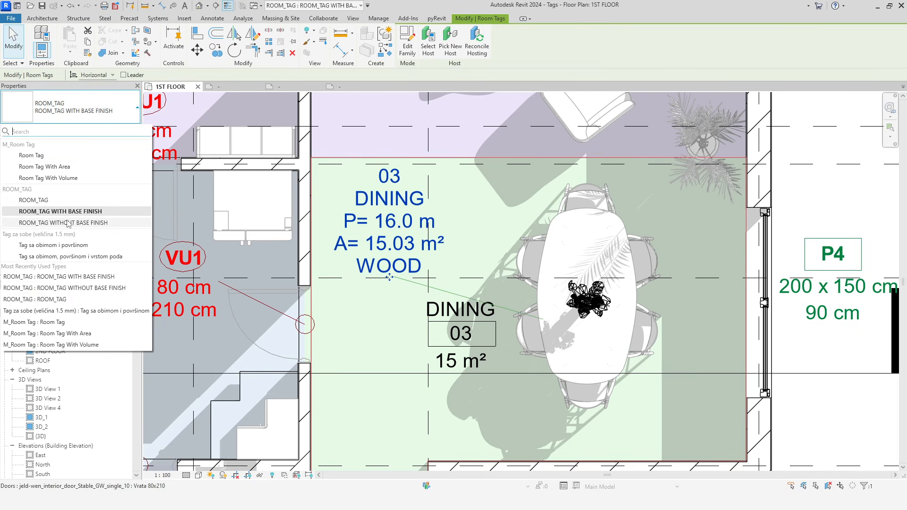
click(70, 223)
click(68, 114)
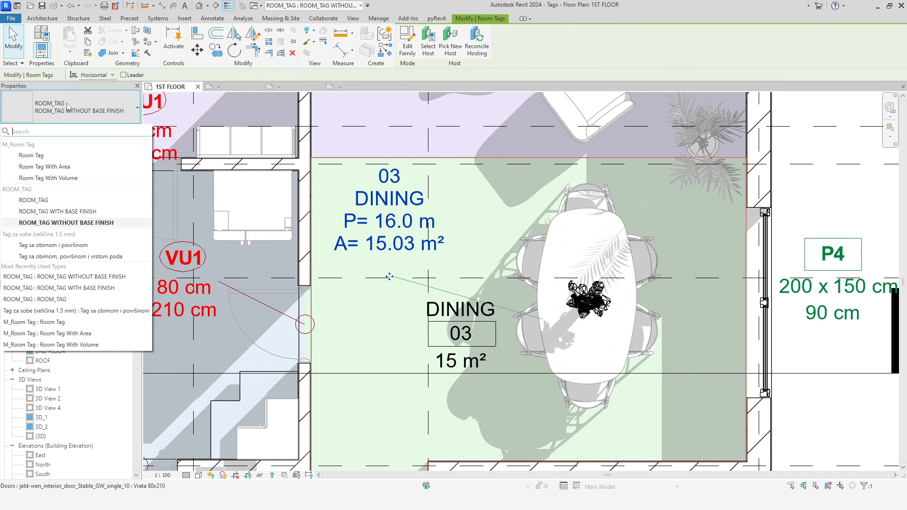
click(59, 198)
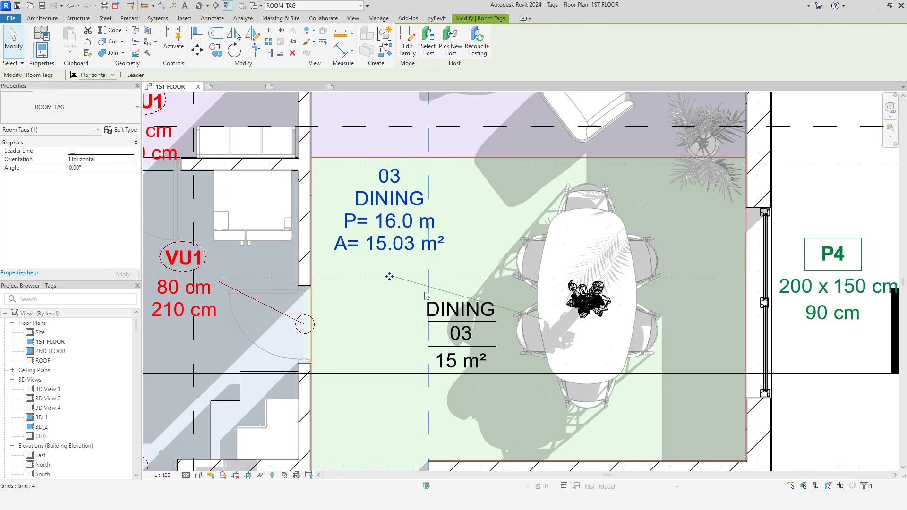
Move the dining room's ROOM_TAG tag slightly down and to the right, and set its type to ROOM_TAG WITH BASE FINISH.
drag(389, 204, 400, 226)
click(401, 226)
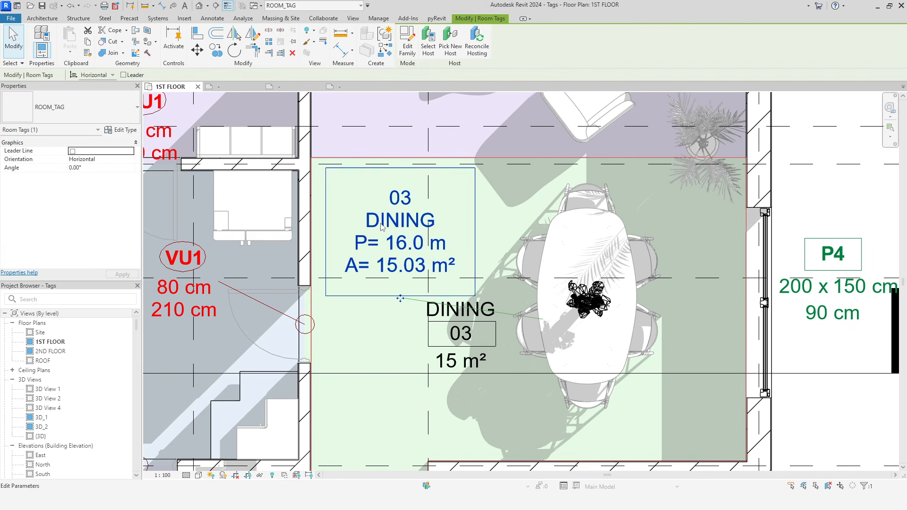
click(69, 105)
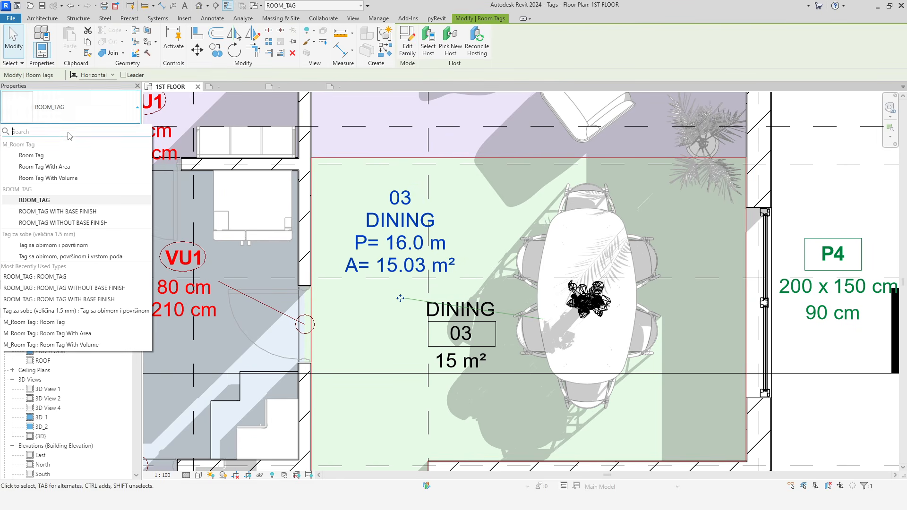
click(64, 213)
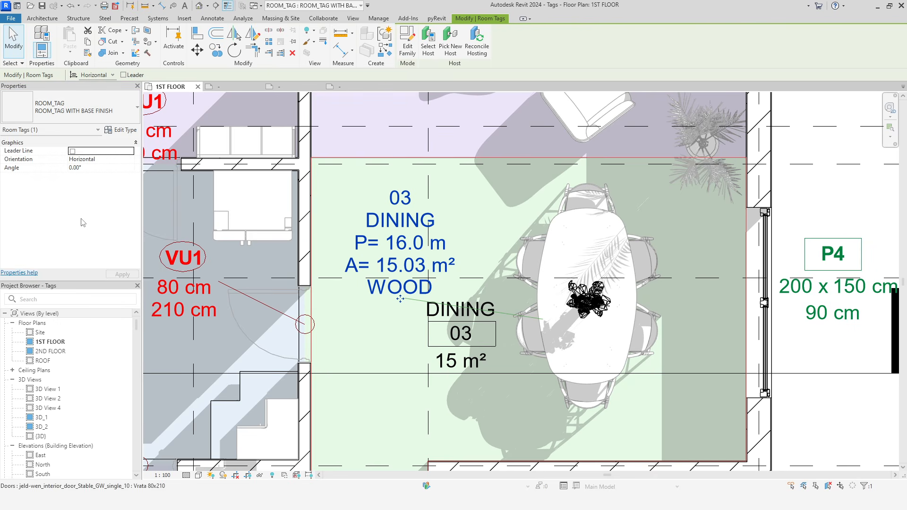
Move the dining room's ROOM_TAG WITH BASE FINISH tag slightly to the left, away from the room's other tag.
click(373, 357)
click(401, 303)
drag(402, 303, 389, 298)
Switch all Room Tag With Area tags visible in the view to ROOM_TAG WITH BASE FINISH and then to ROOM_TAG WITHOUT BASE FINISH.
scroll(406, 302, down, 4)
right_click(432, 320)
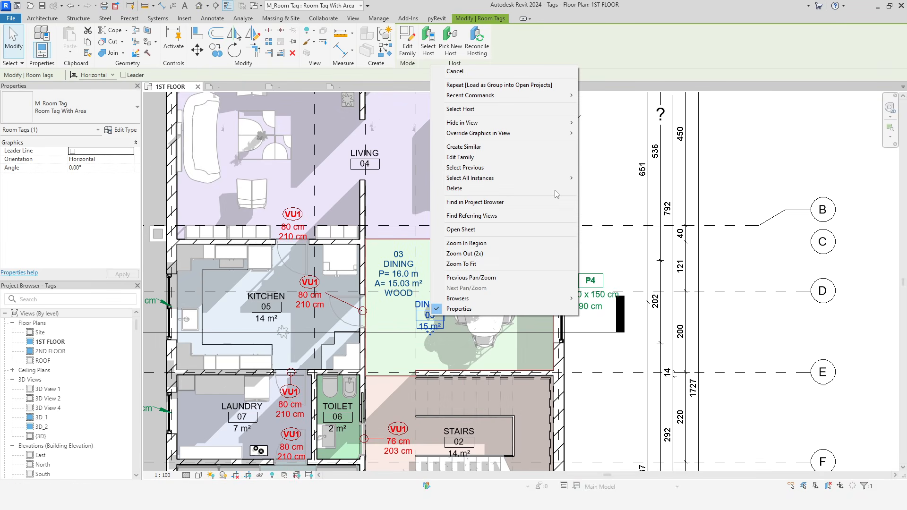
mouse_move(562, 178)
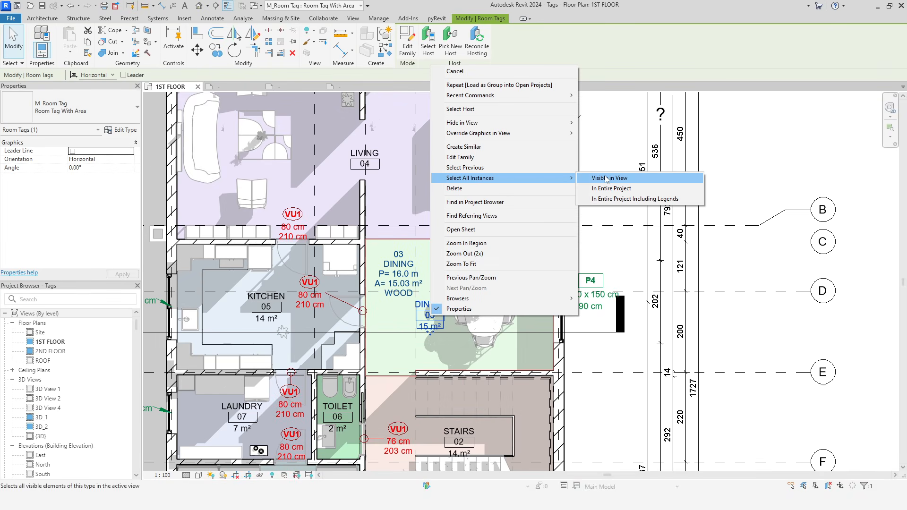
click(606, 179)
click(78, 111)
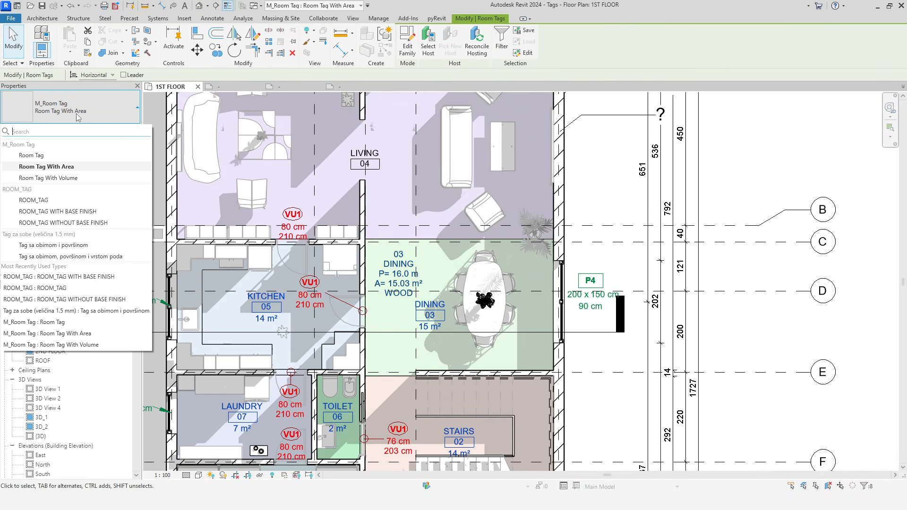
click(88, 211)
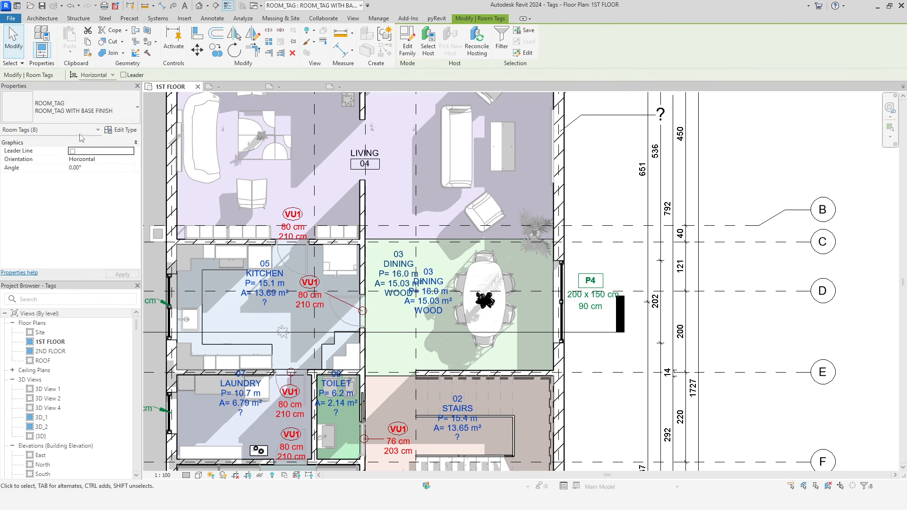
click(79, 111)
click(90, 221)
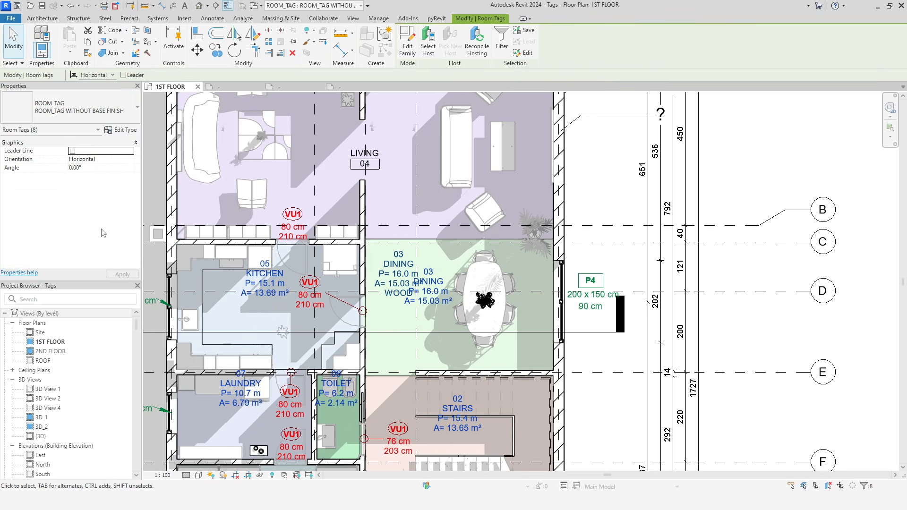
Delete the duplicate dining room tag that shows the WOOD base finish.
scroll(415, 316, up, 3)
click(381, 242)
key(Delete)
click(452, 300)
key(Escape)
Change the living room's M_Room Tag, selected through all its visible instances, to ROOM_TAG WITHOUT BASE FINISH.
scroll(435, 194, down, 4)
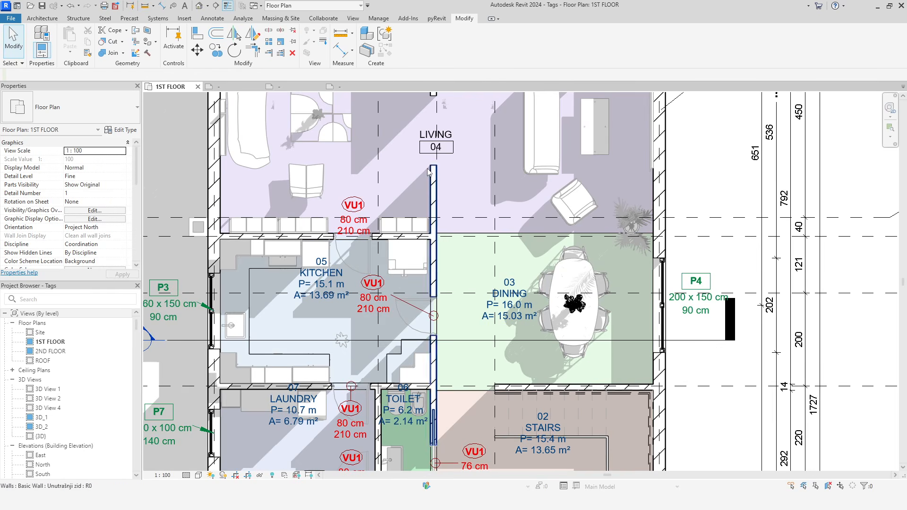
right_click(438, 142)
mouse_move(523, 260)
click(564, 258)
click(57, 103)
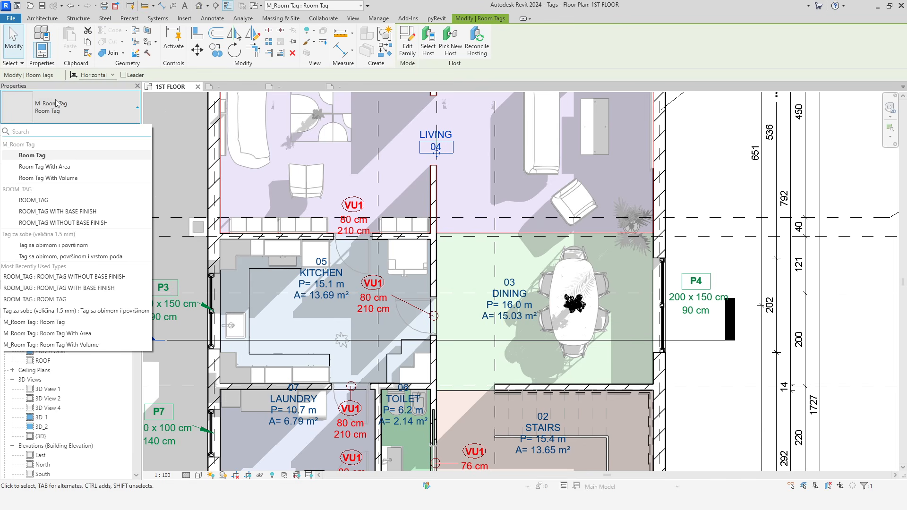
click(73, 222)
scroll(625, 174, down, 5)
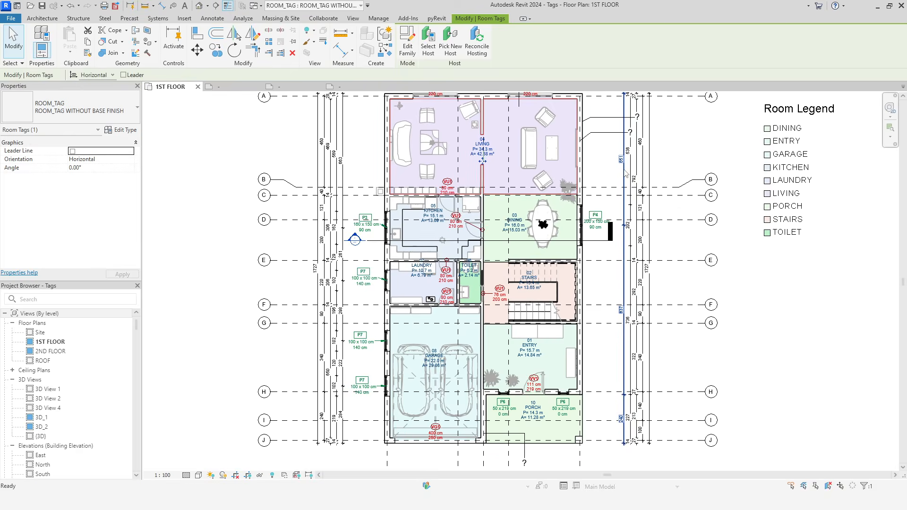
scroll(537, 225, up, 5)
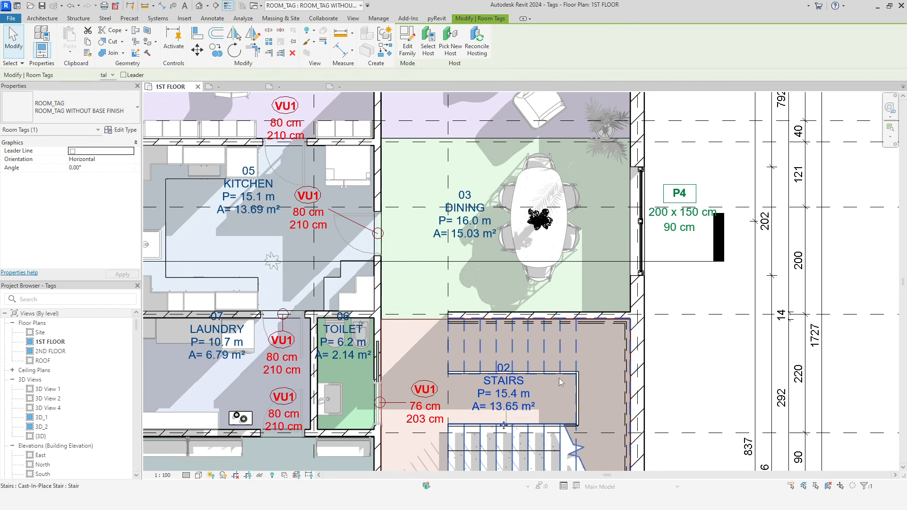
click(682, 370)
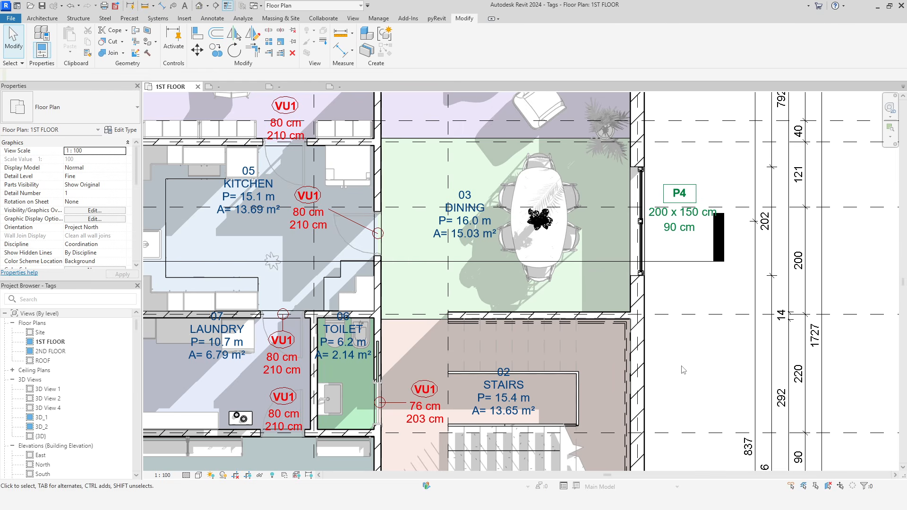
Create a new family from the Metric Generic Tag template in the Annotations folder.
scroll(388, 312, down, 1)
middle_drag(324, 278, 508, 304)
scroll(508, 304, up, 2)
middle_drag(650, 212, 520, 247)
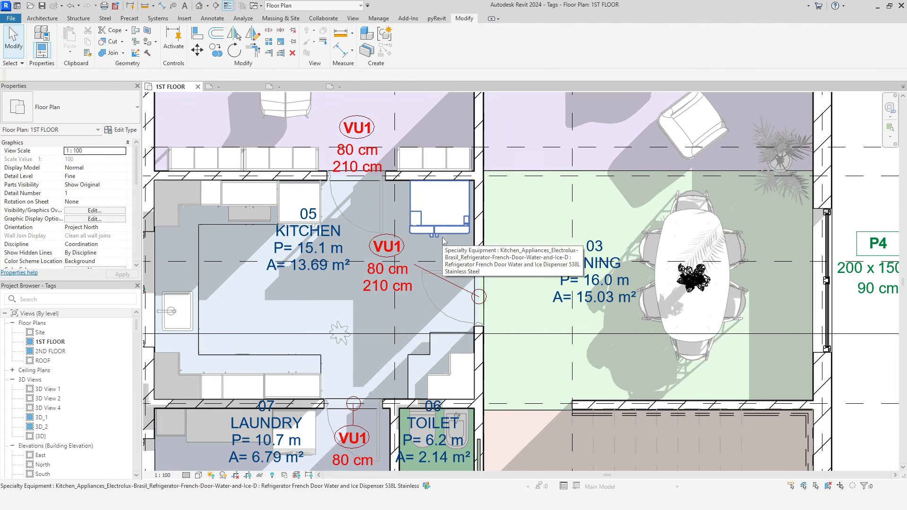
click(11, 18)
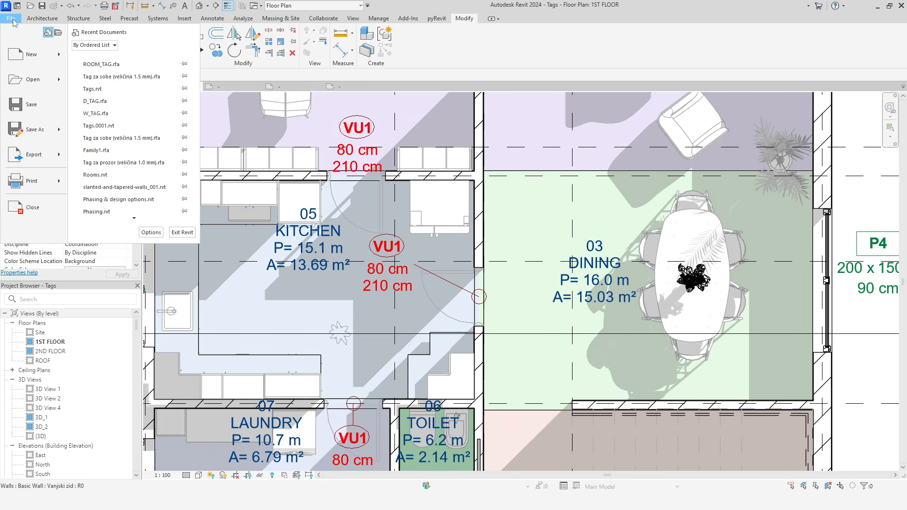
mouse_move(57, 57)
click(109, 84)
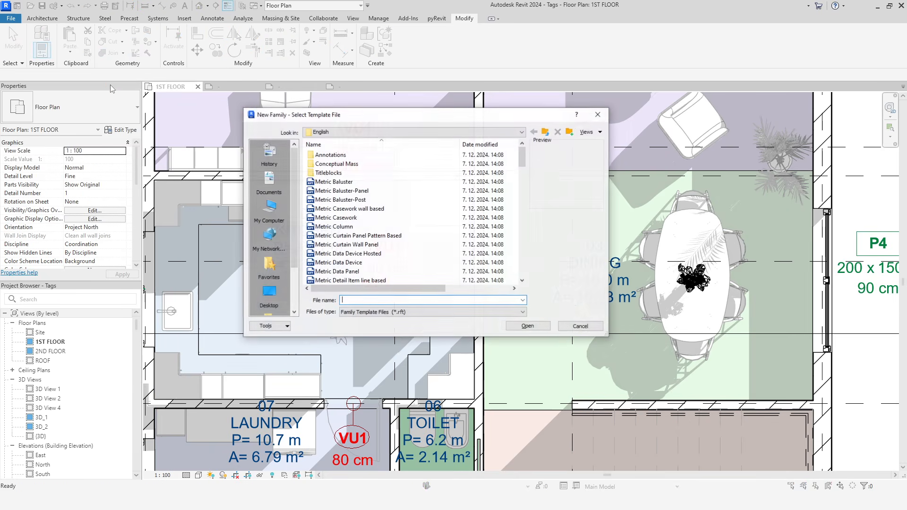
double_click(373, 155)
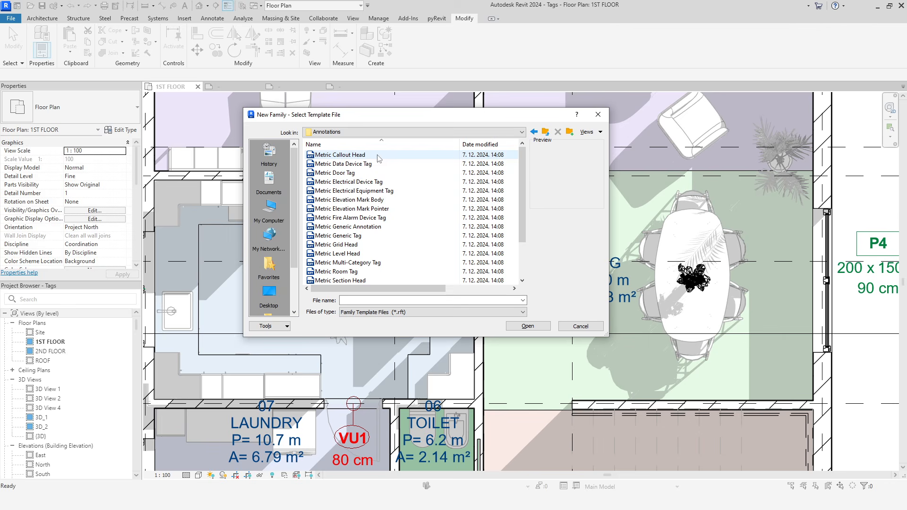
scroll(377, 169, down, 2)
scroll(405, 237, up, 2)
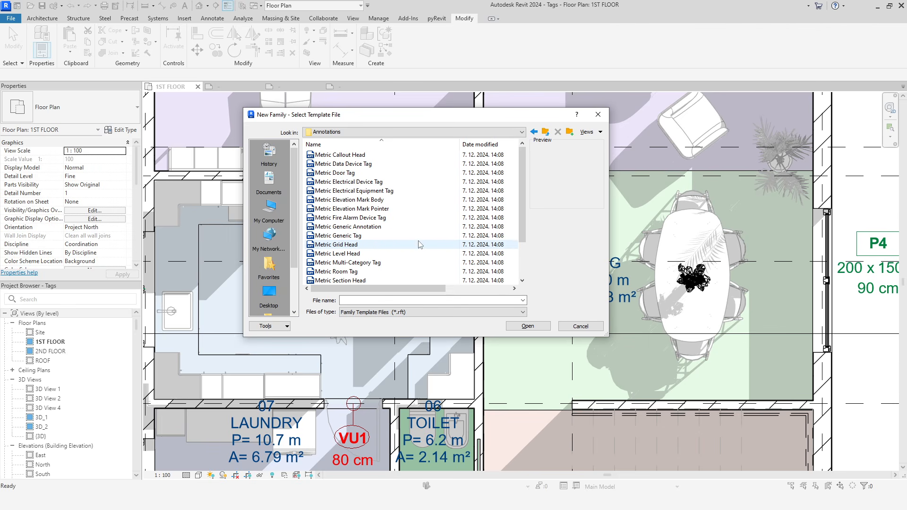
click(341, 236)
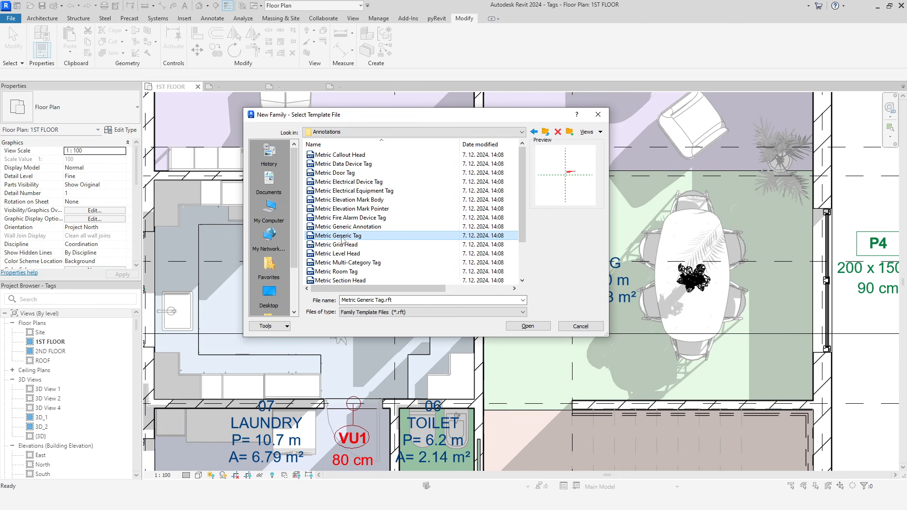
click(539, 326)
Set the new family's category to Specialty Equipment Tags and delete the template's red note.
scroll(543, 284, up, 8)
middle_drag(533, 321, 508, 322)
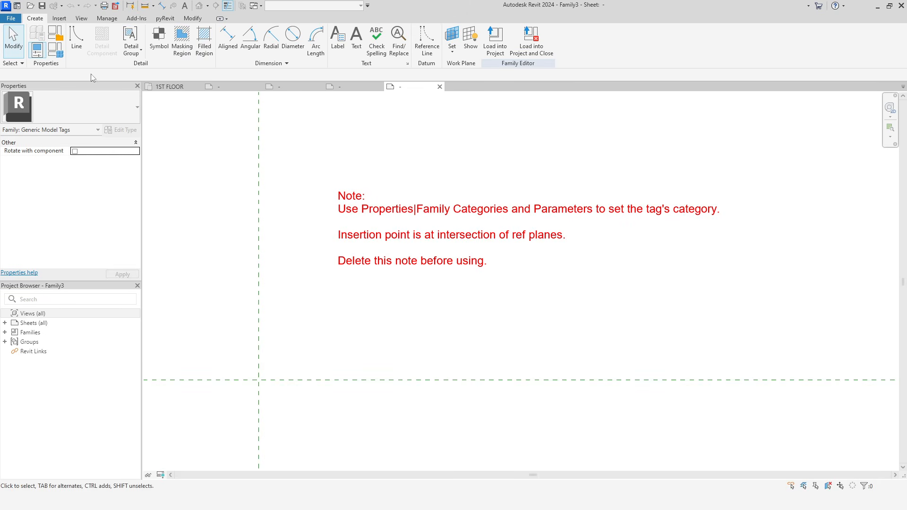
click(55, 33)
scroll(453, 276, down, 5)
scroll(454, 276, down, 10)
scroll(454, 277, down, 3)
click(465, 273)
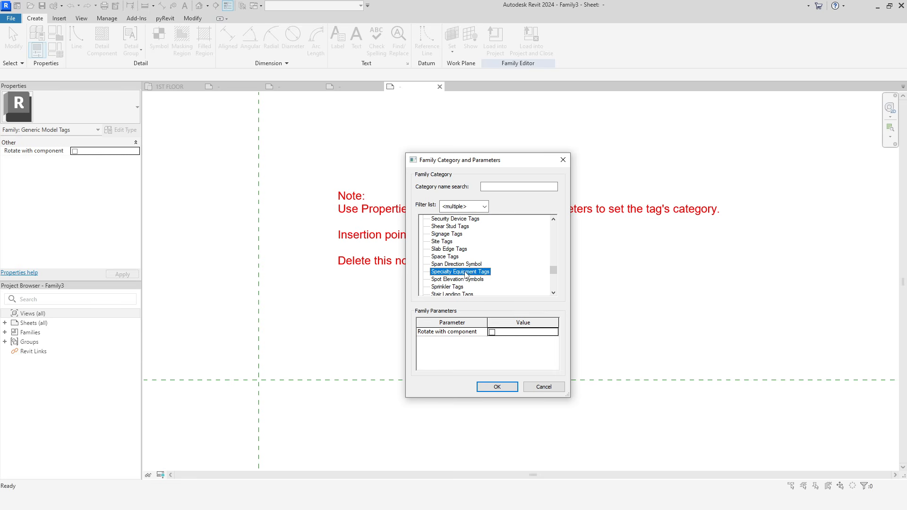
click(502, 389)
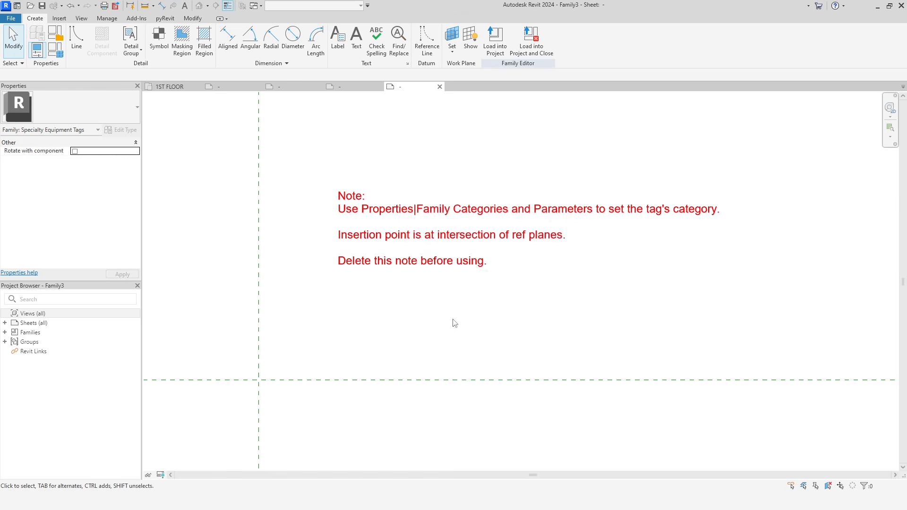
click(457, 249)
key(Delete)
Place a label near the vertical reference plane, above the horizontal one, and add the Type Name parameter to it.
scroll(492, 267, down, 2)
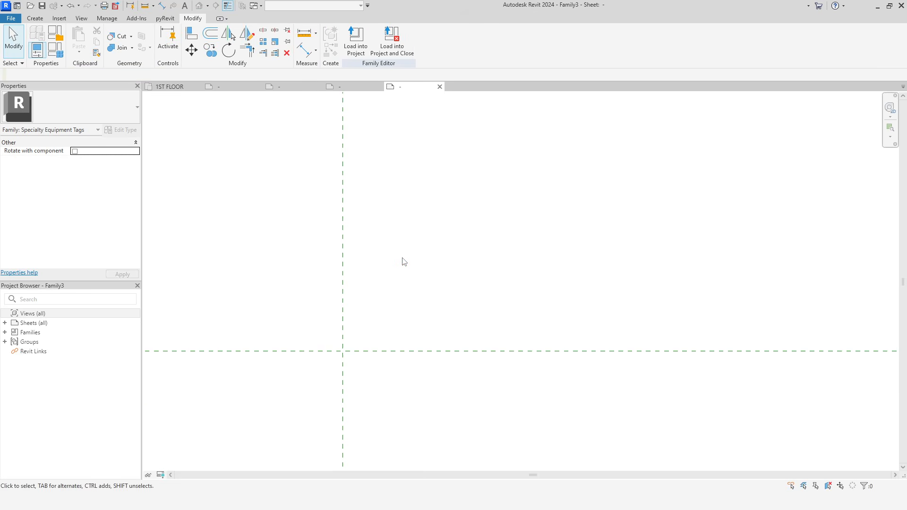
click(35, 18)
click(338, 49)
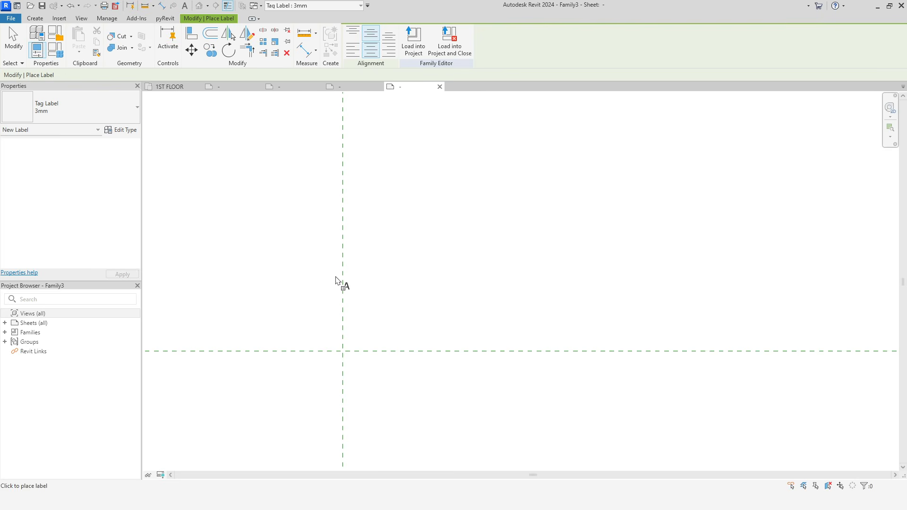
click(338, 282)
scroll(376, 299, down, 4)
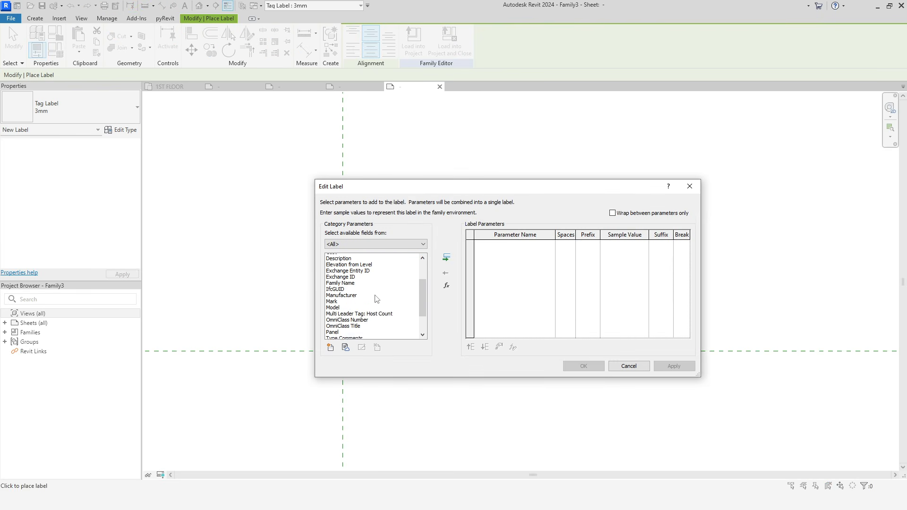
click(347, 324)
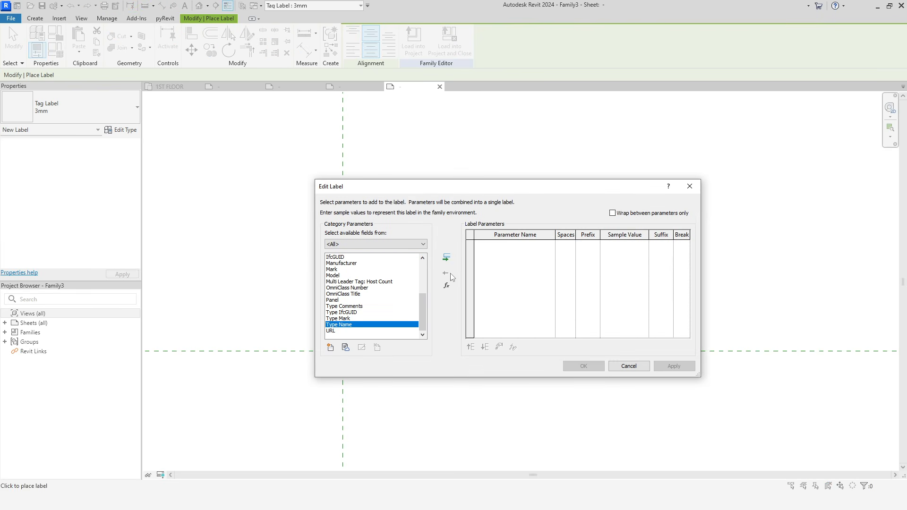
click(447, 257)
Add Family Name as the label's second parameter with a line break after Type Name, and finish the label.
scroll(363, 314, up, 1)
scroll(364, 313, up, 3)
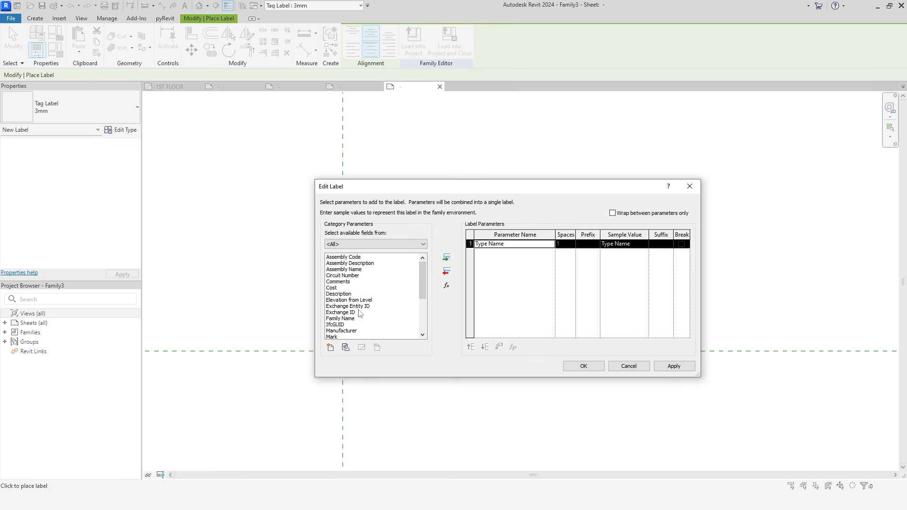
click(349, 319)
click(447, 259)
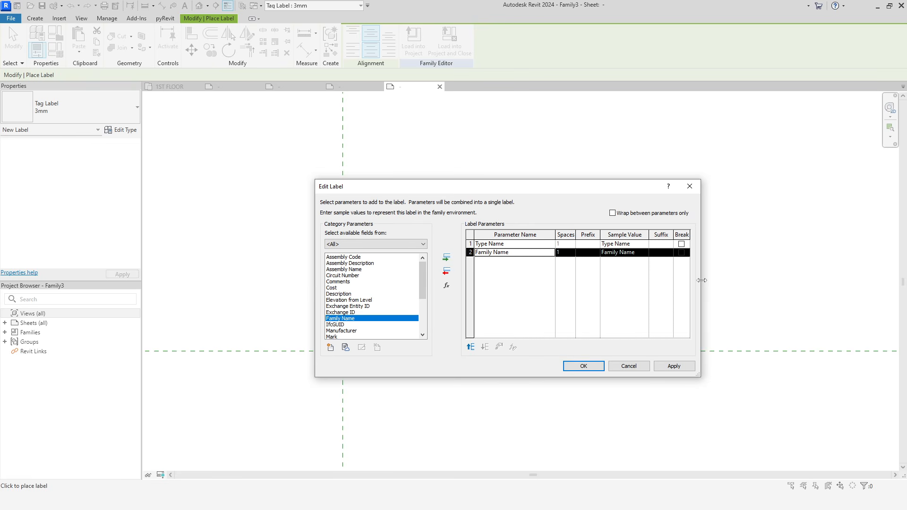
click(681, 244)
click(583, 367)
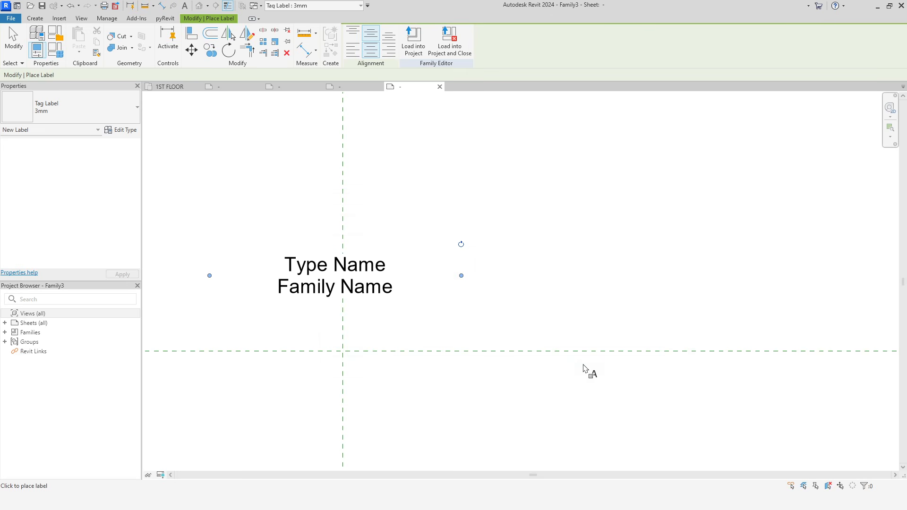
right_click(426, 210)
click(439, 217)
right_click(406, 198)
click(419, 205)
Duplicate the label's type as 1.5 mm, set its text size to 1.5 mm and change its Background setting.
click(384, 266)
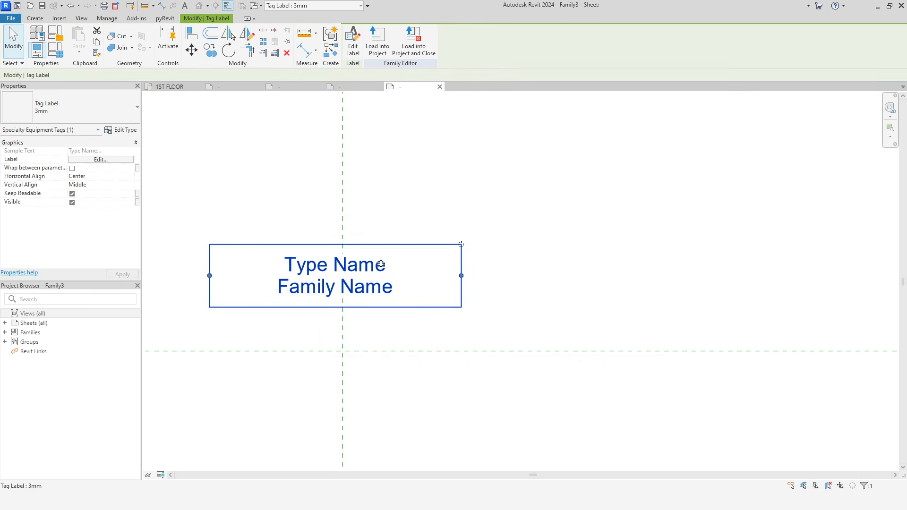
click(121, 130)
click(643, 143)
text(1.5)
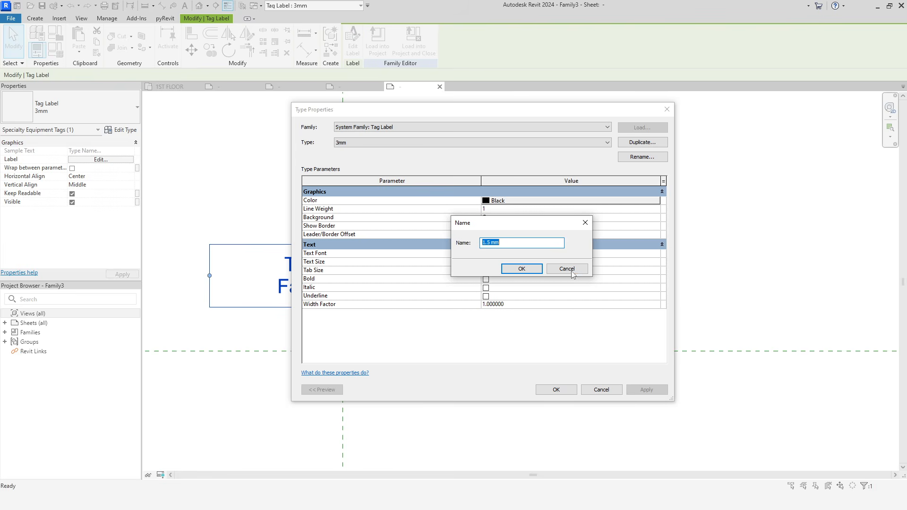
key(Return)
click(530, 265)
text(1.5)
click(524, 217)
click(524, 218)
click(526, 238)
click(556, 390)
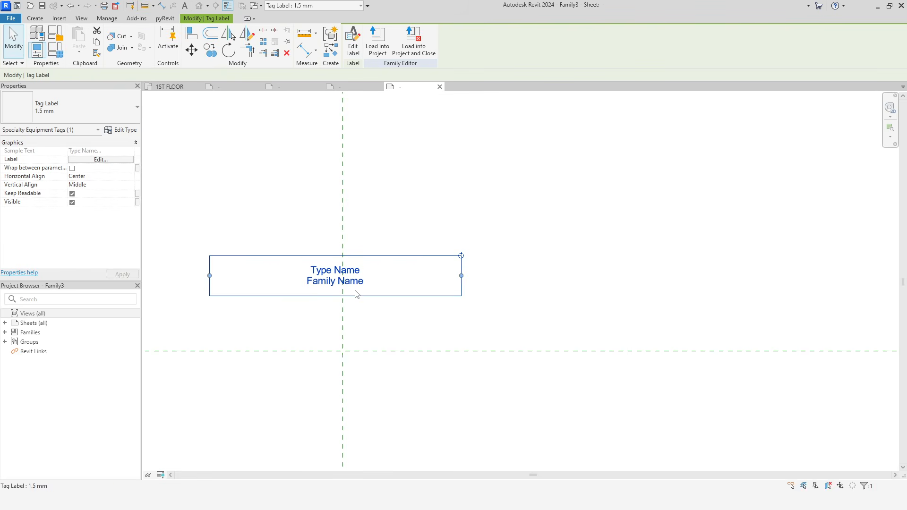
Narrow the label's box and centre it on the vertical reference plane, directly above the horizontal reference plane.
drag(355, 296, 362, 355)
scroll(361, 355, up, 3)
drag(776, 265, 587, 284)
key(Up)
key(Up)
key(Left)
key(Left)
mouse_move(514, 282)
mouse_down()
mouse_move(495, 286)
mouse_move(514, 283)
mouse_up()
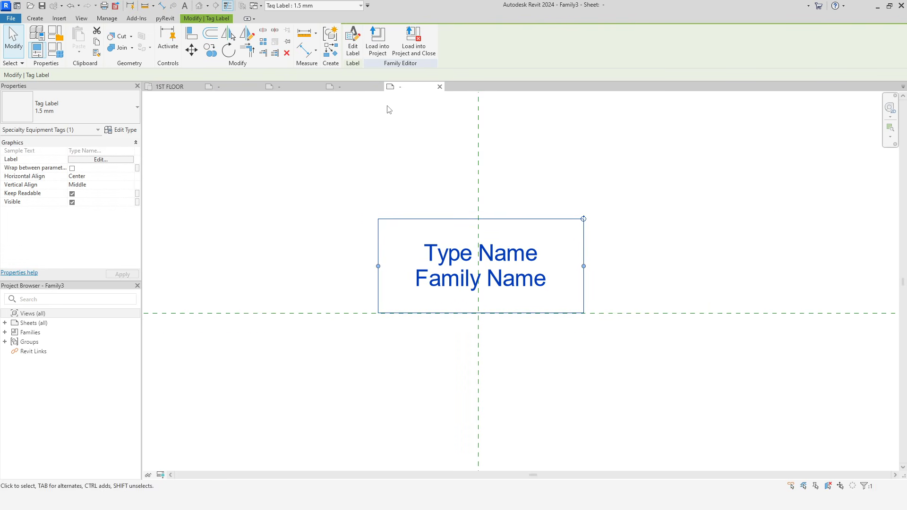
Load the specialty equipment tag family into Tags.rvt and tag the kitchen's refrigerator.
click(377, 51)
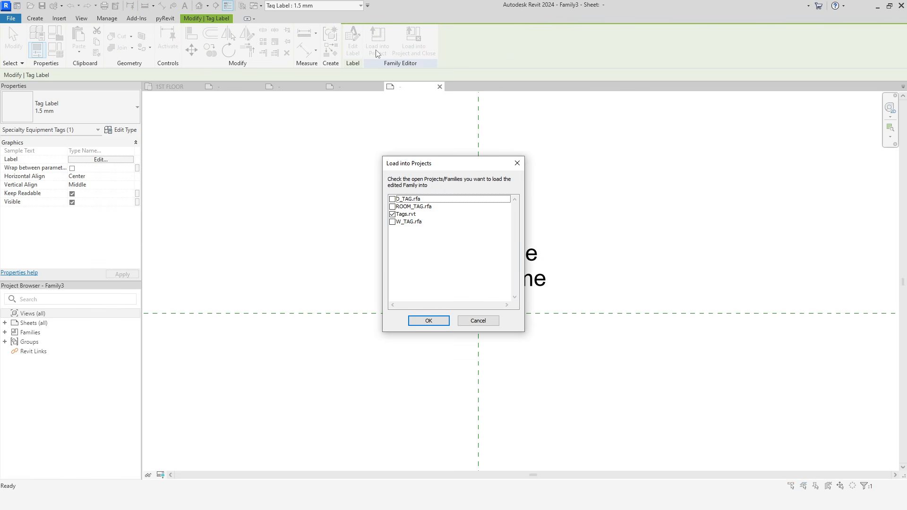
click(450, 322)
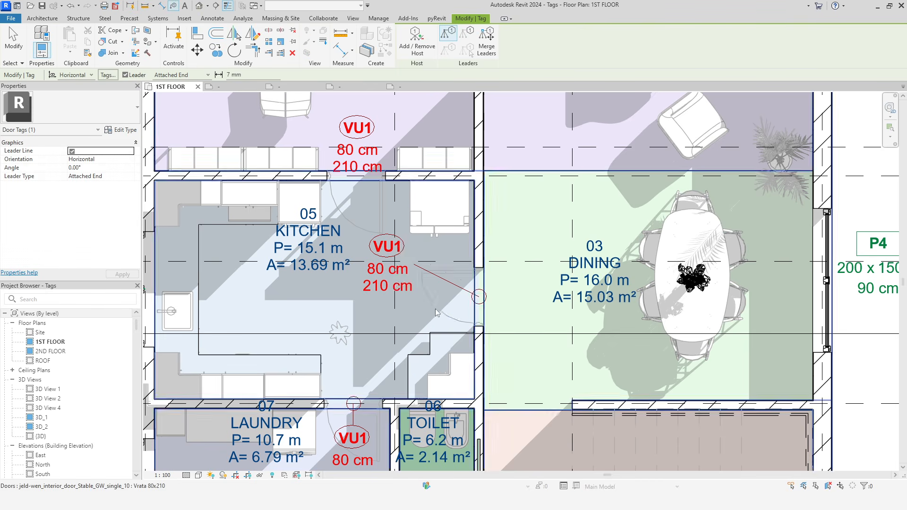
click(452, 227)
scroll(572, 297, up, 3)
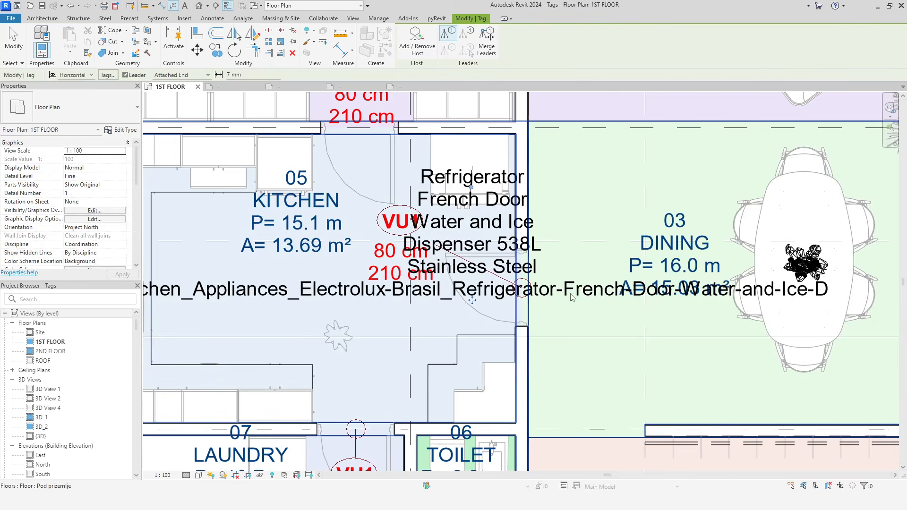
key(Escape)
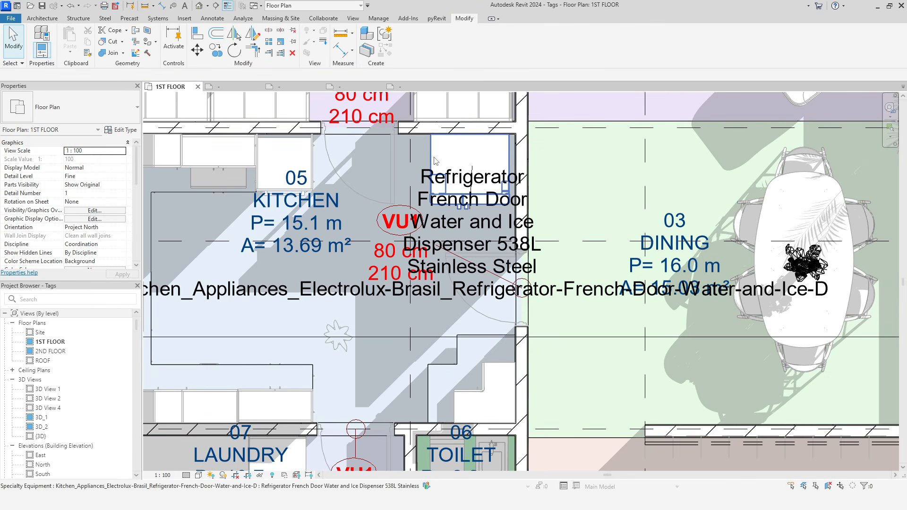
Rename the kitchen refrigerator's family type as Example.
click(435, 161)
click(122, 129)
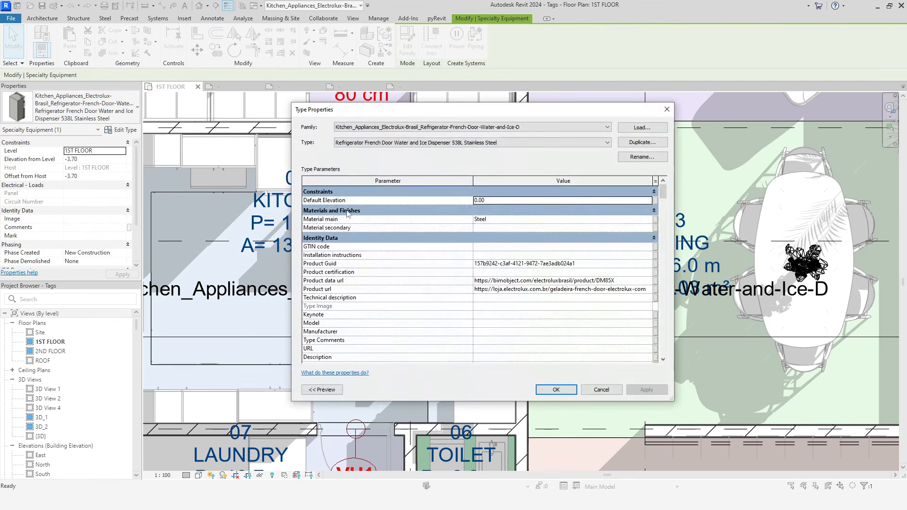
click(634, 159)
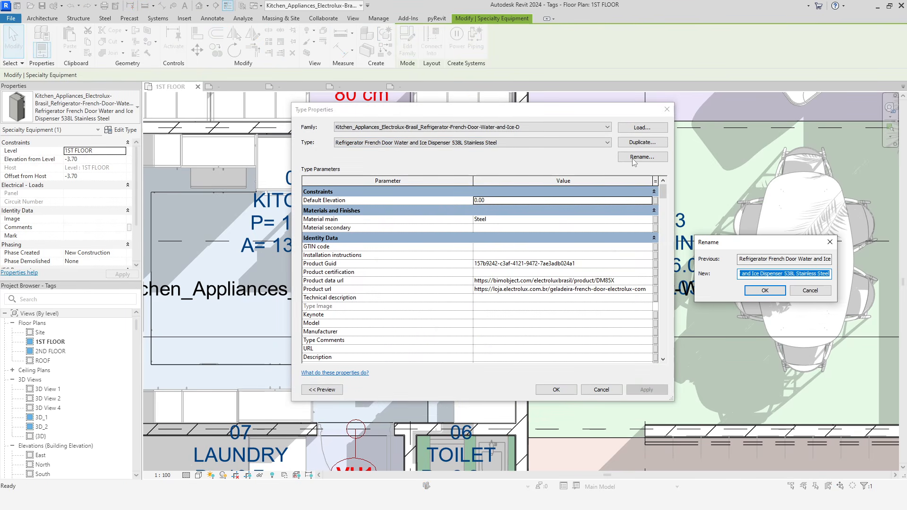
text(Example)
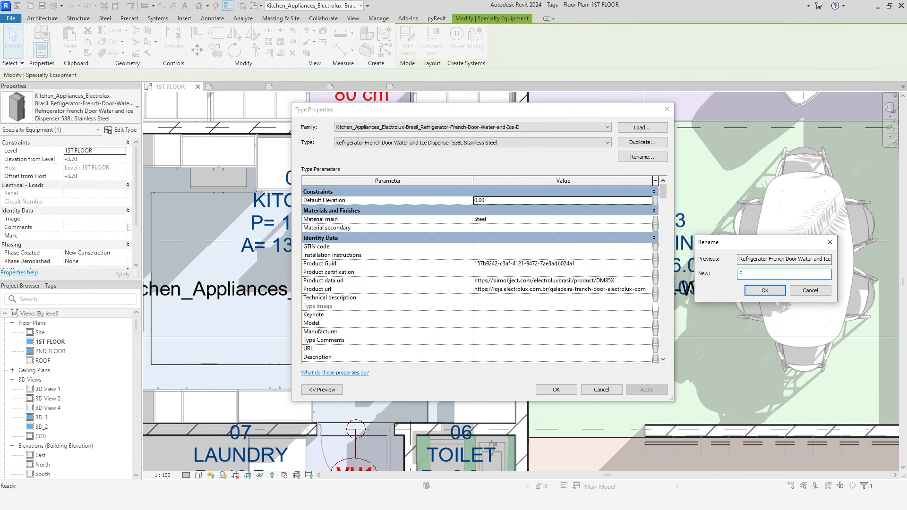
click(765, 291)
click(556, 390)
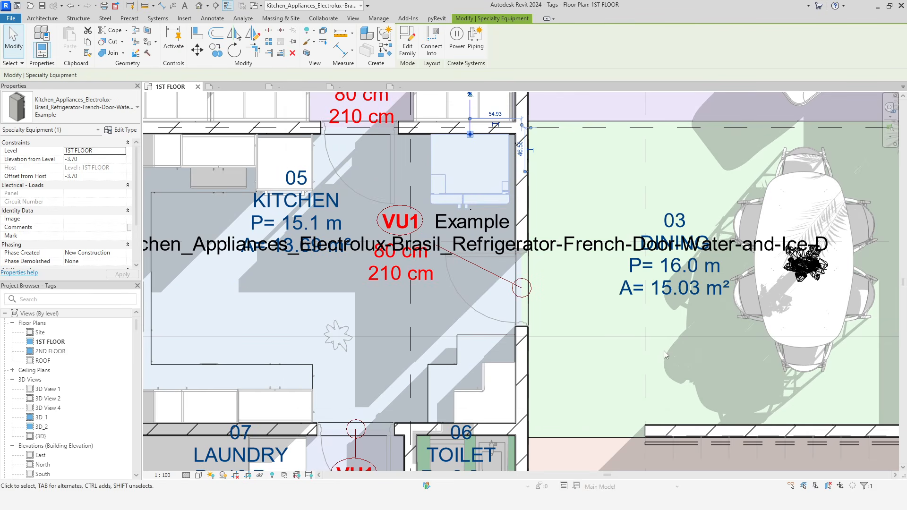
middle_drag(576, 272, 589, 293)
key(Escape)
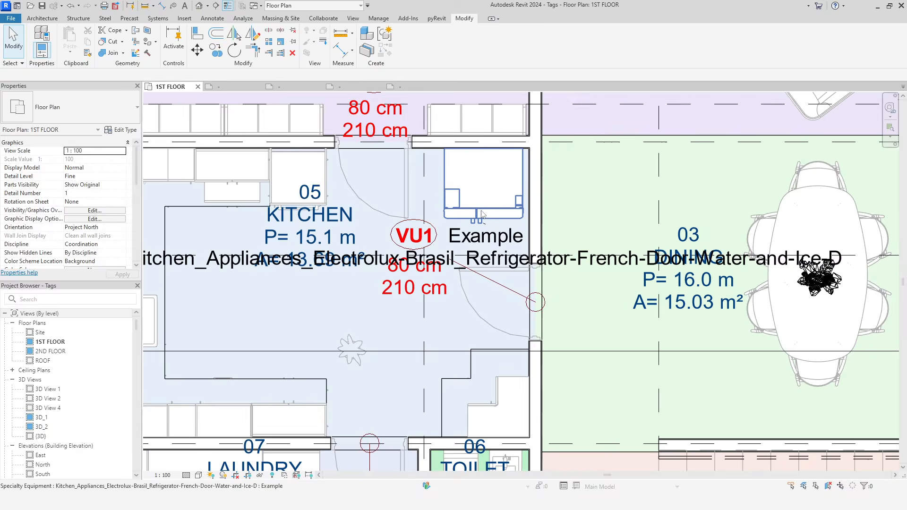
Rename the kitchen refrigerator's family type as Refrigerator.
click(486, 215)
click(119, 130)
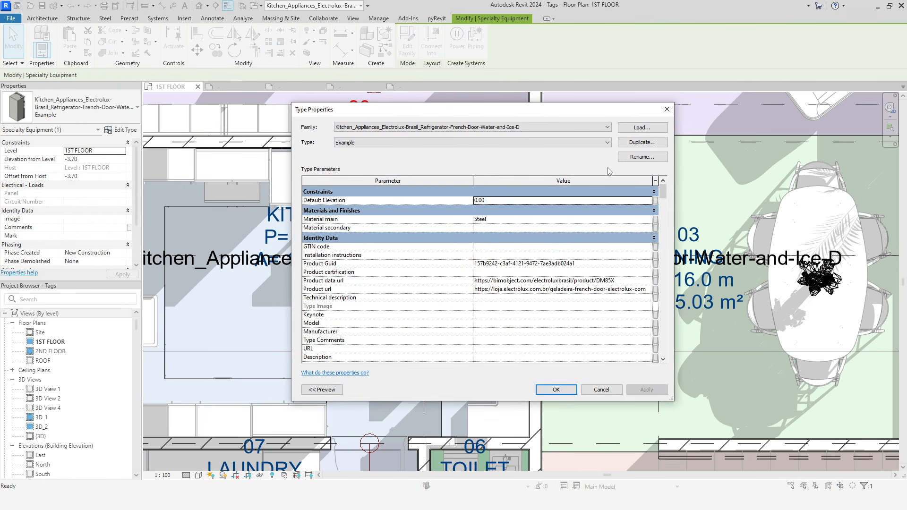
click(642, 157)
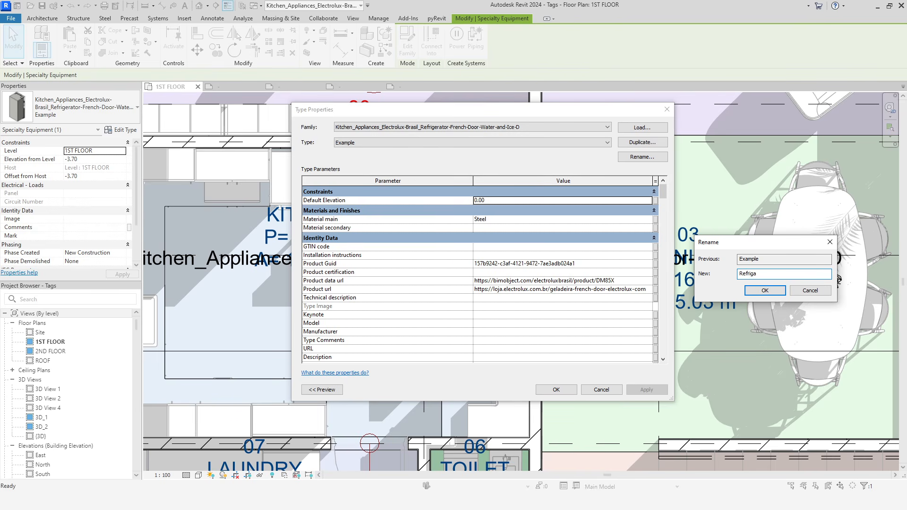
click(756, 291)
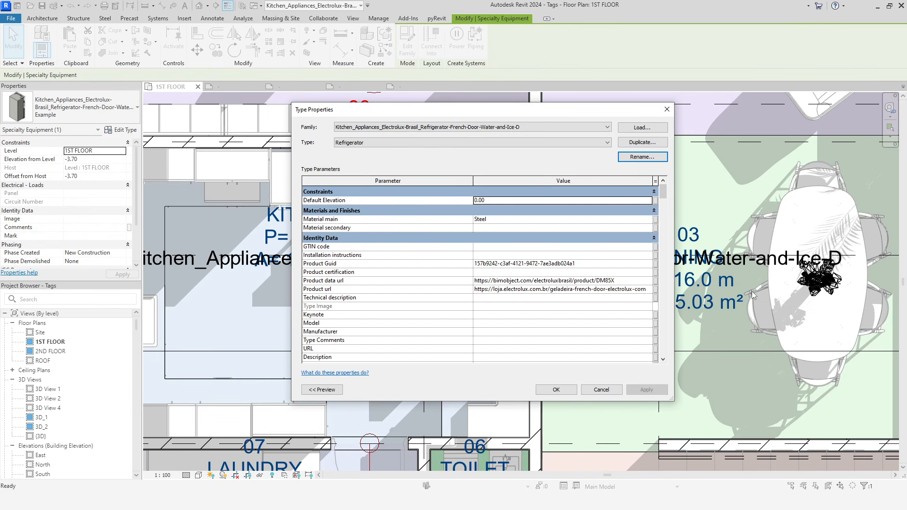
click(563, 388)
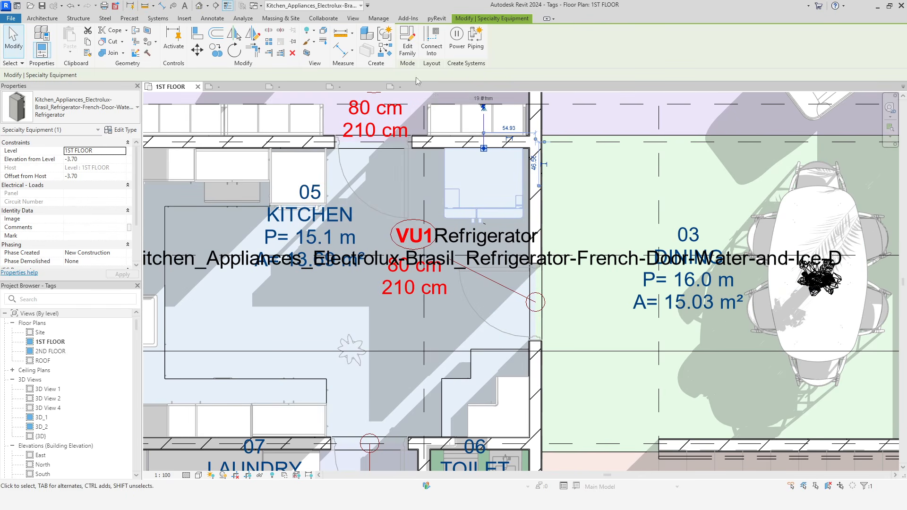
Remove the Family Name parameter from the specialty equipment tag's label, keeping only Type Name.
click(414, 87)
click(452, 251)
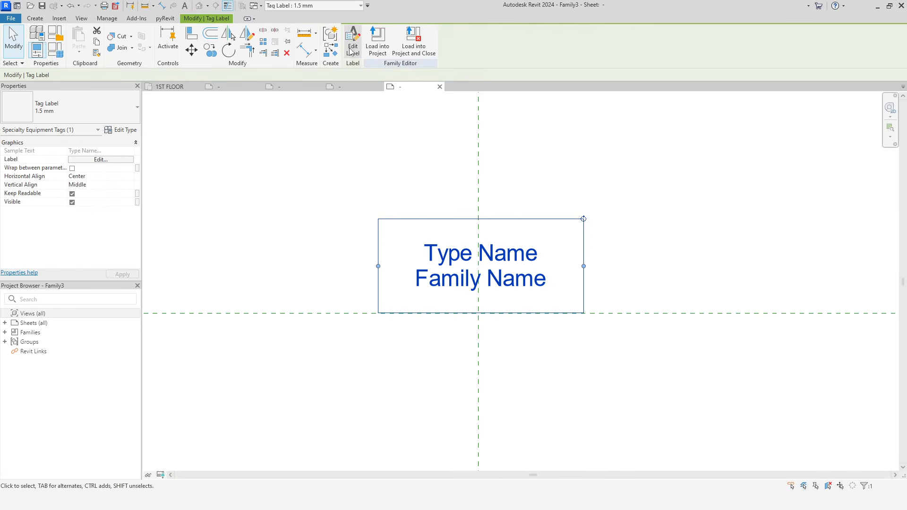
click(351, 52)
click(469, 254)
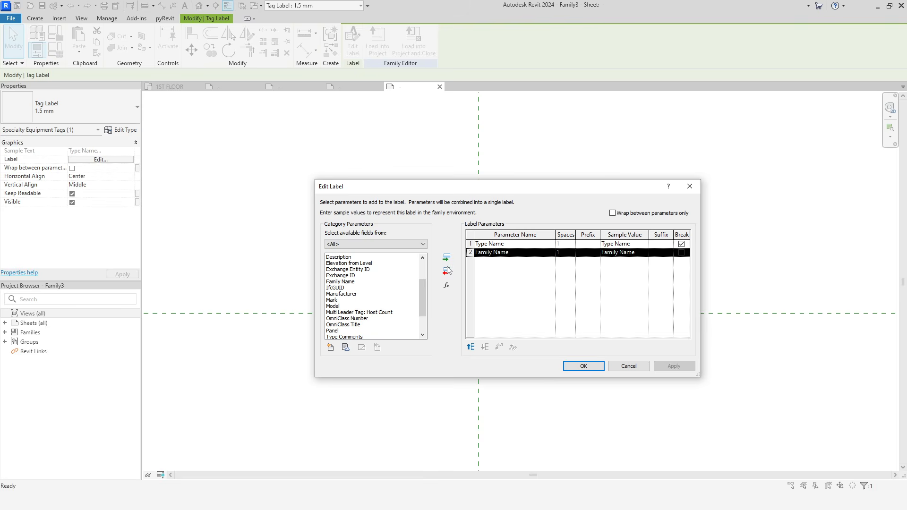
click(446, 271)
click(581, 367)
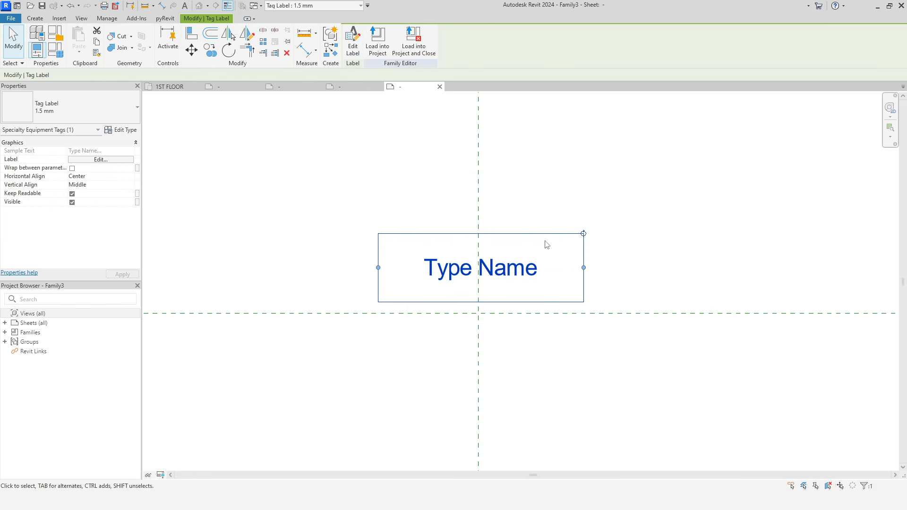
Reload the revised specialty equipment tag family into the Tags.rvt project.
click(389, 52)
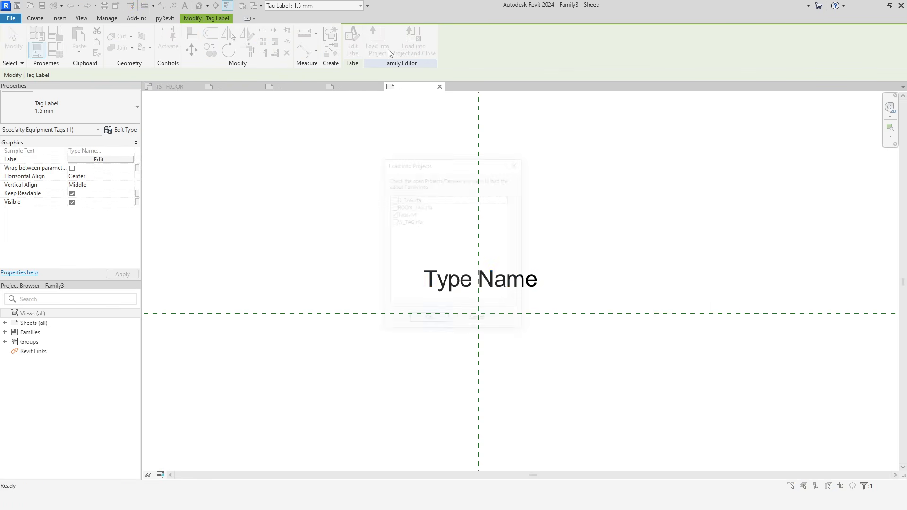
click(428, 322)
click(430, 250)
Move the refrigerator's tag out of the kitchen into the dining room, just across the wall beside the refrigerator.
drag(497, 256, 632, 176)
scroll(609, 222, up, 3)
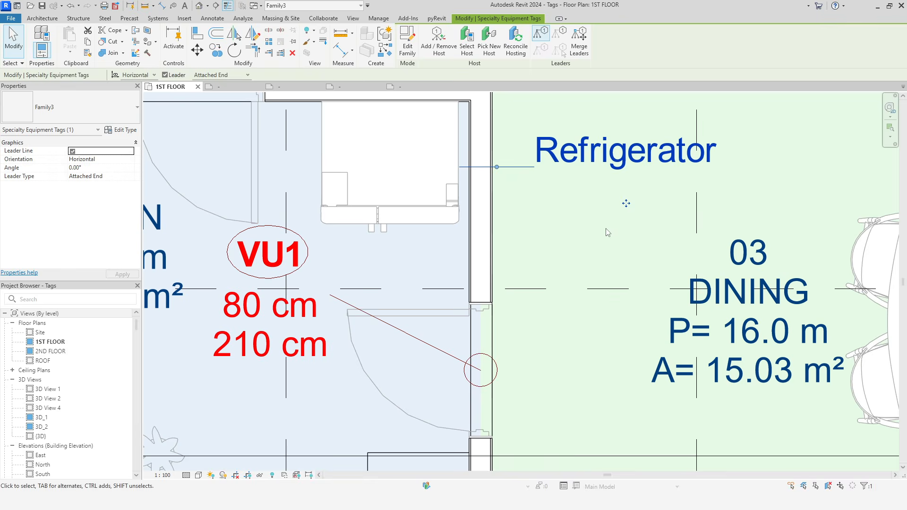
scroll(608, 232, down, 2)
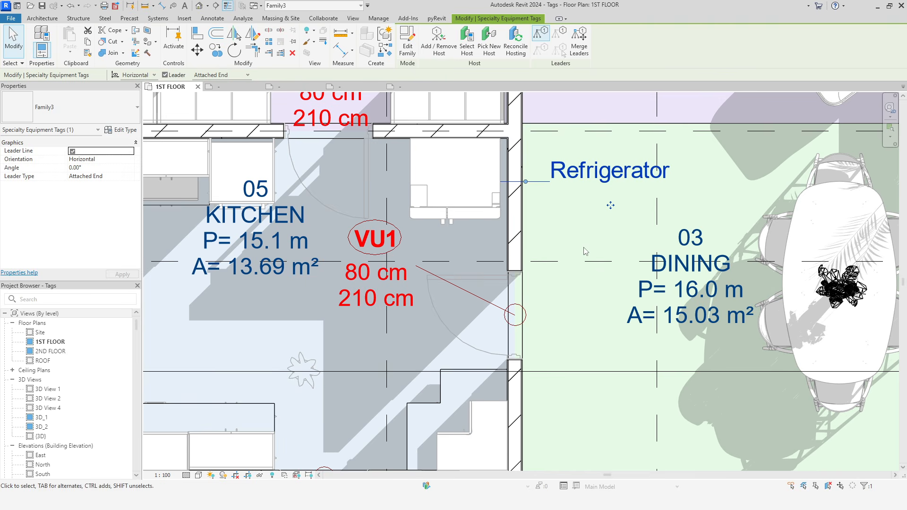
key(Escape)
scroll(584, 247, down, 5)
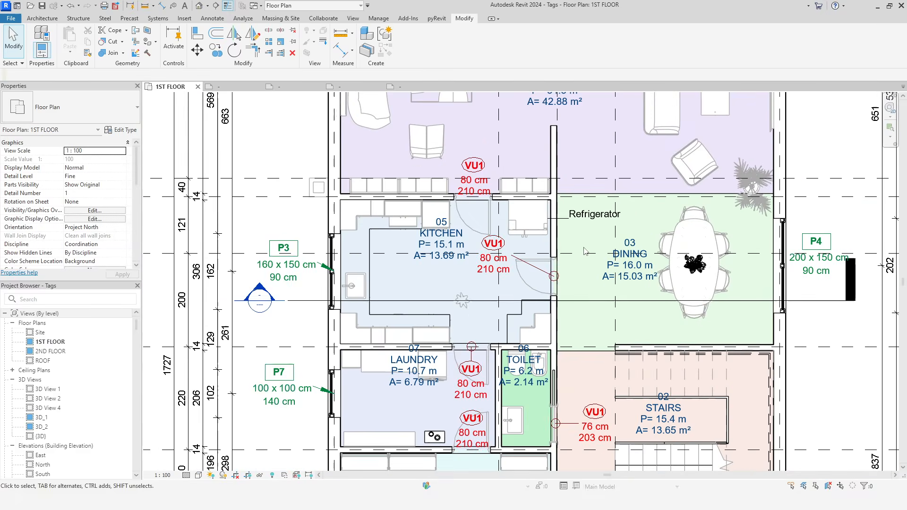
middle_click(584, 248)
middle_click(584, 247)
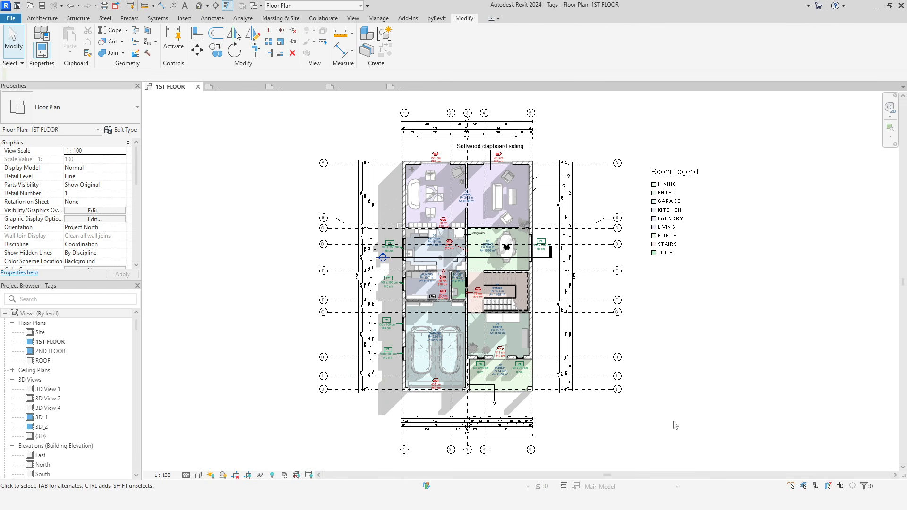